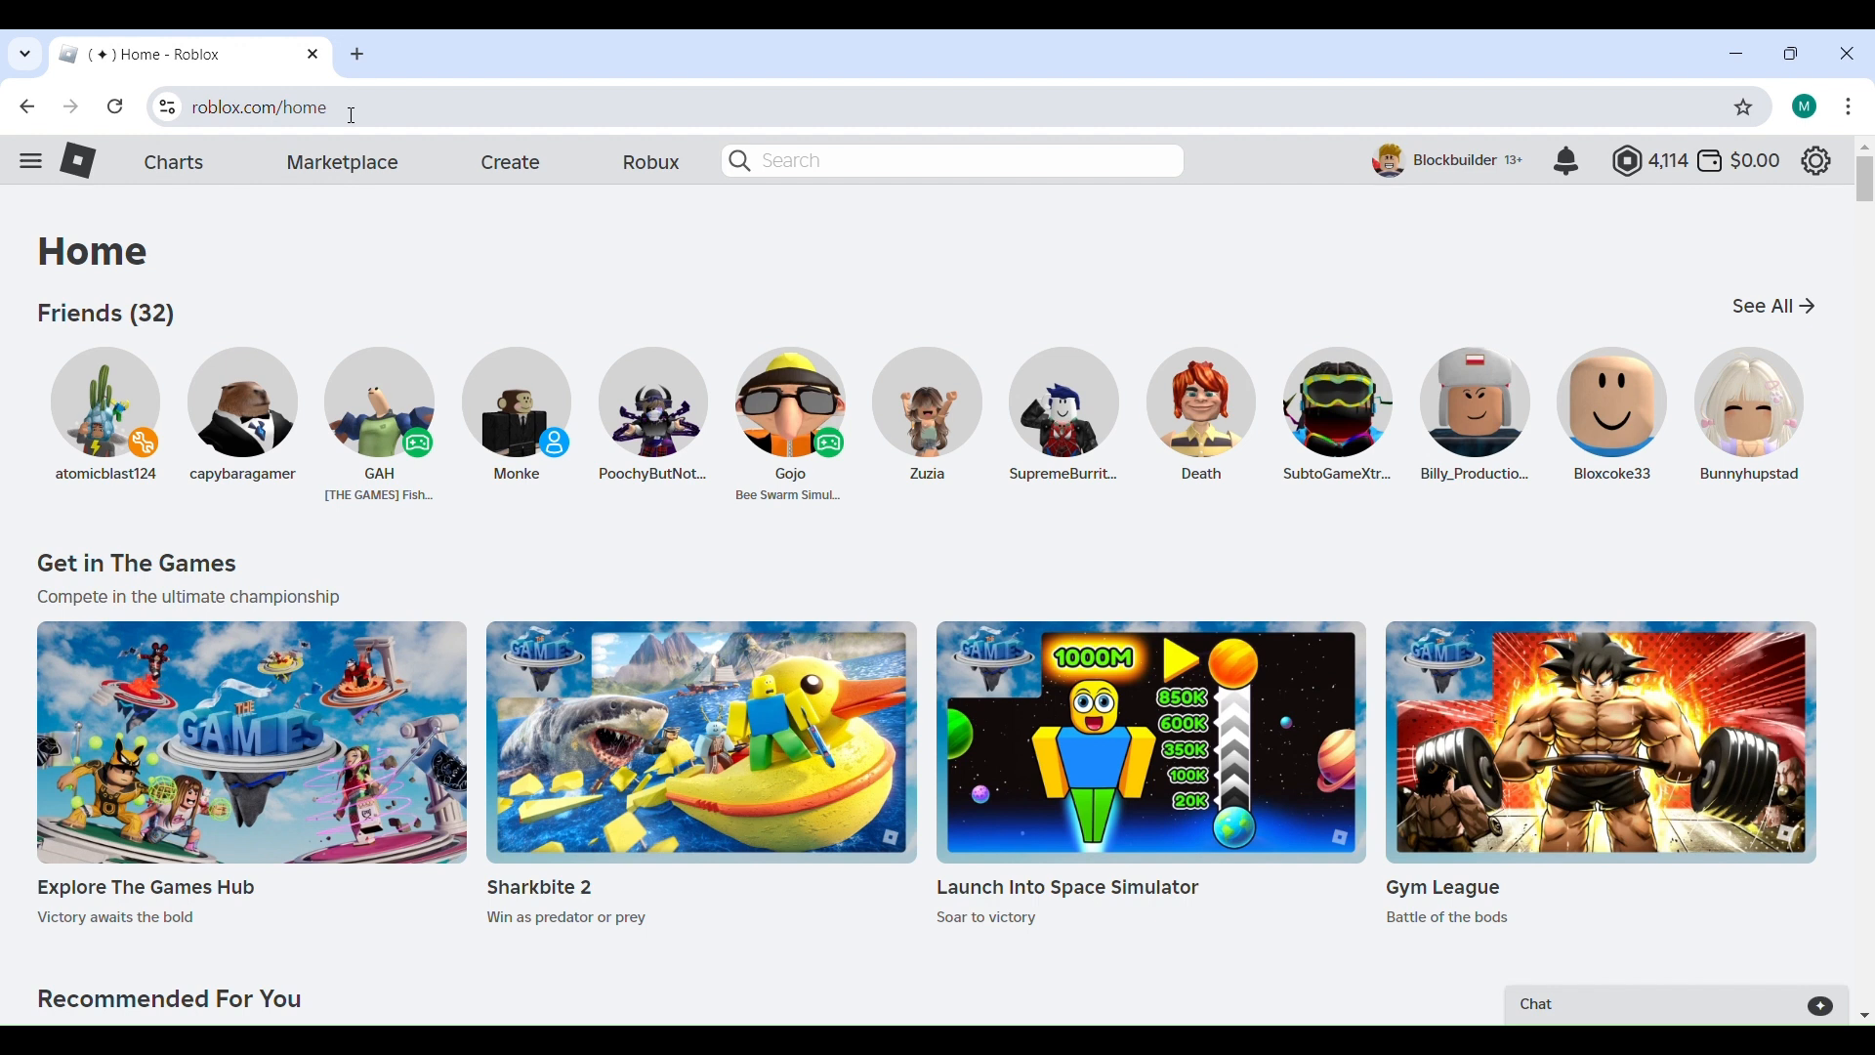
# Go from the Roblox home page to Create, and start a new Roblox Studio place from the Baseplate template
pyautogui.moveTo(332, 107); pyautogui.dragTo(199, 104)
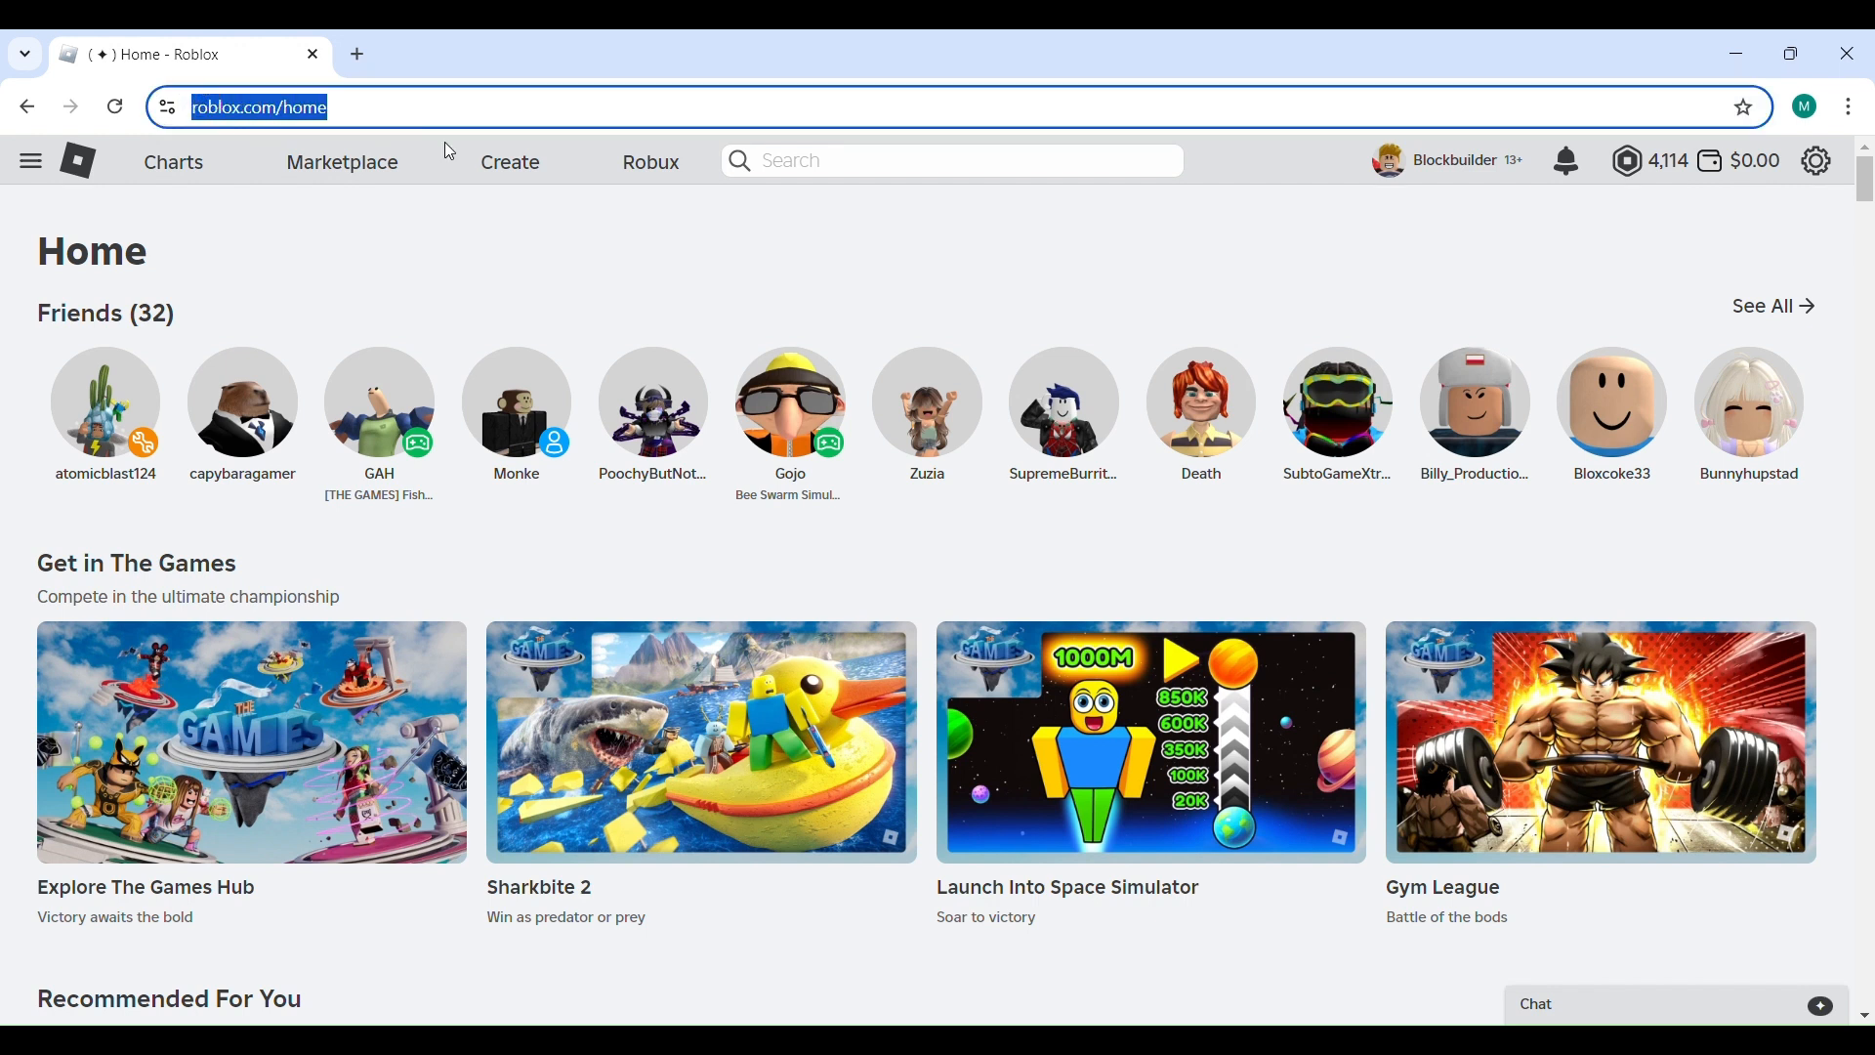
pyautogui.click(479, 230)
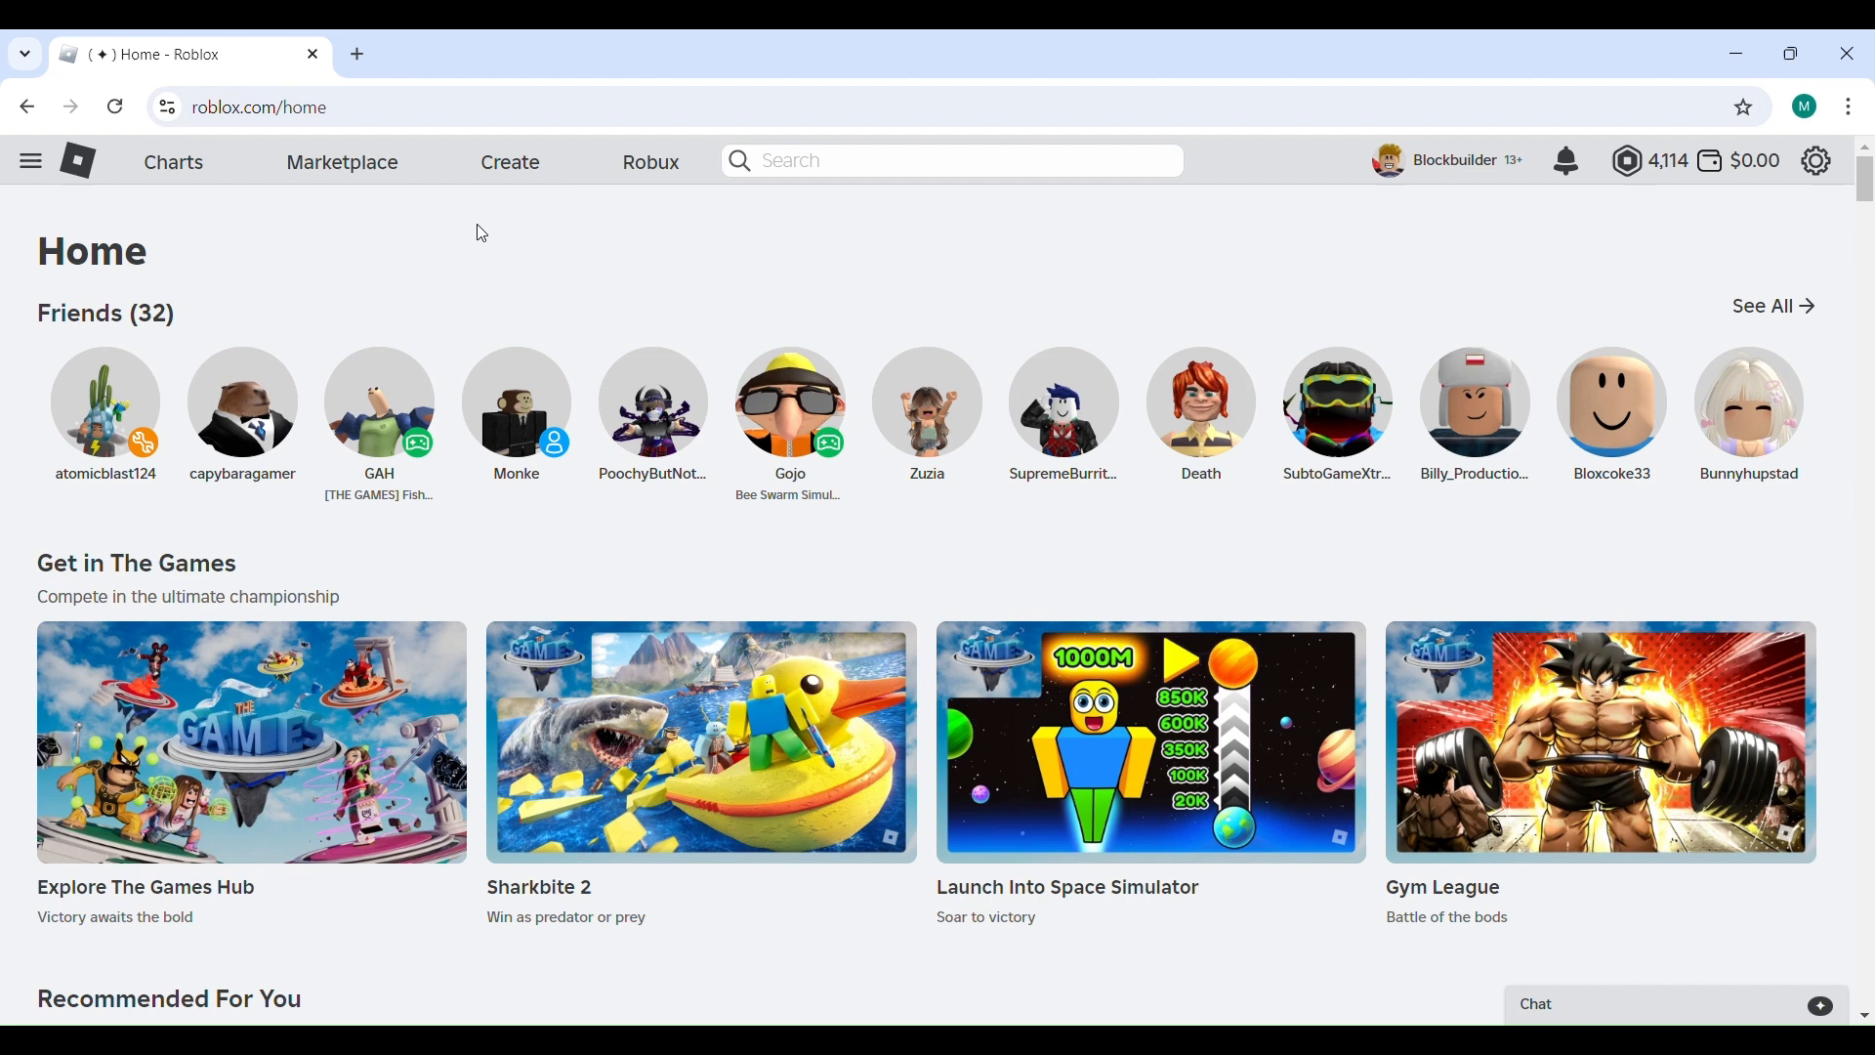
pyautogui.click(485, 174)
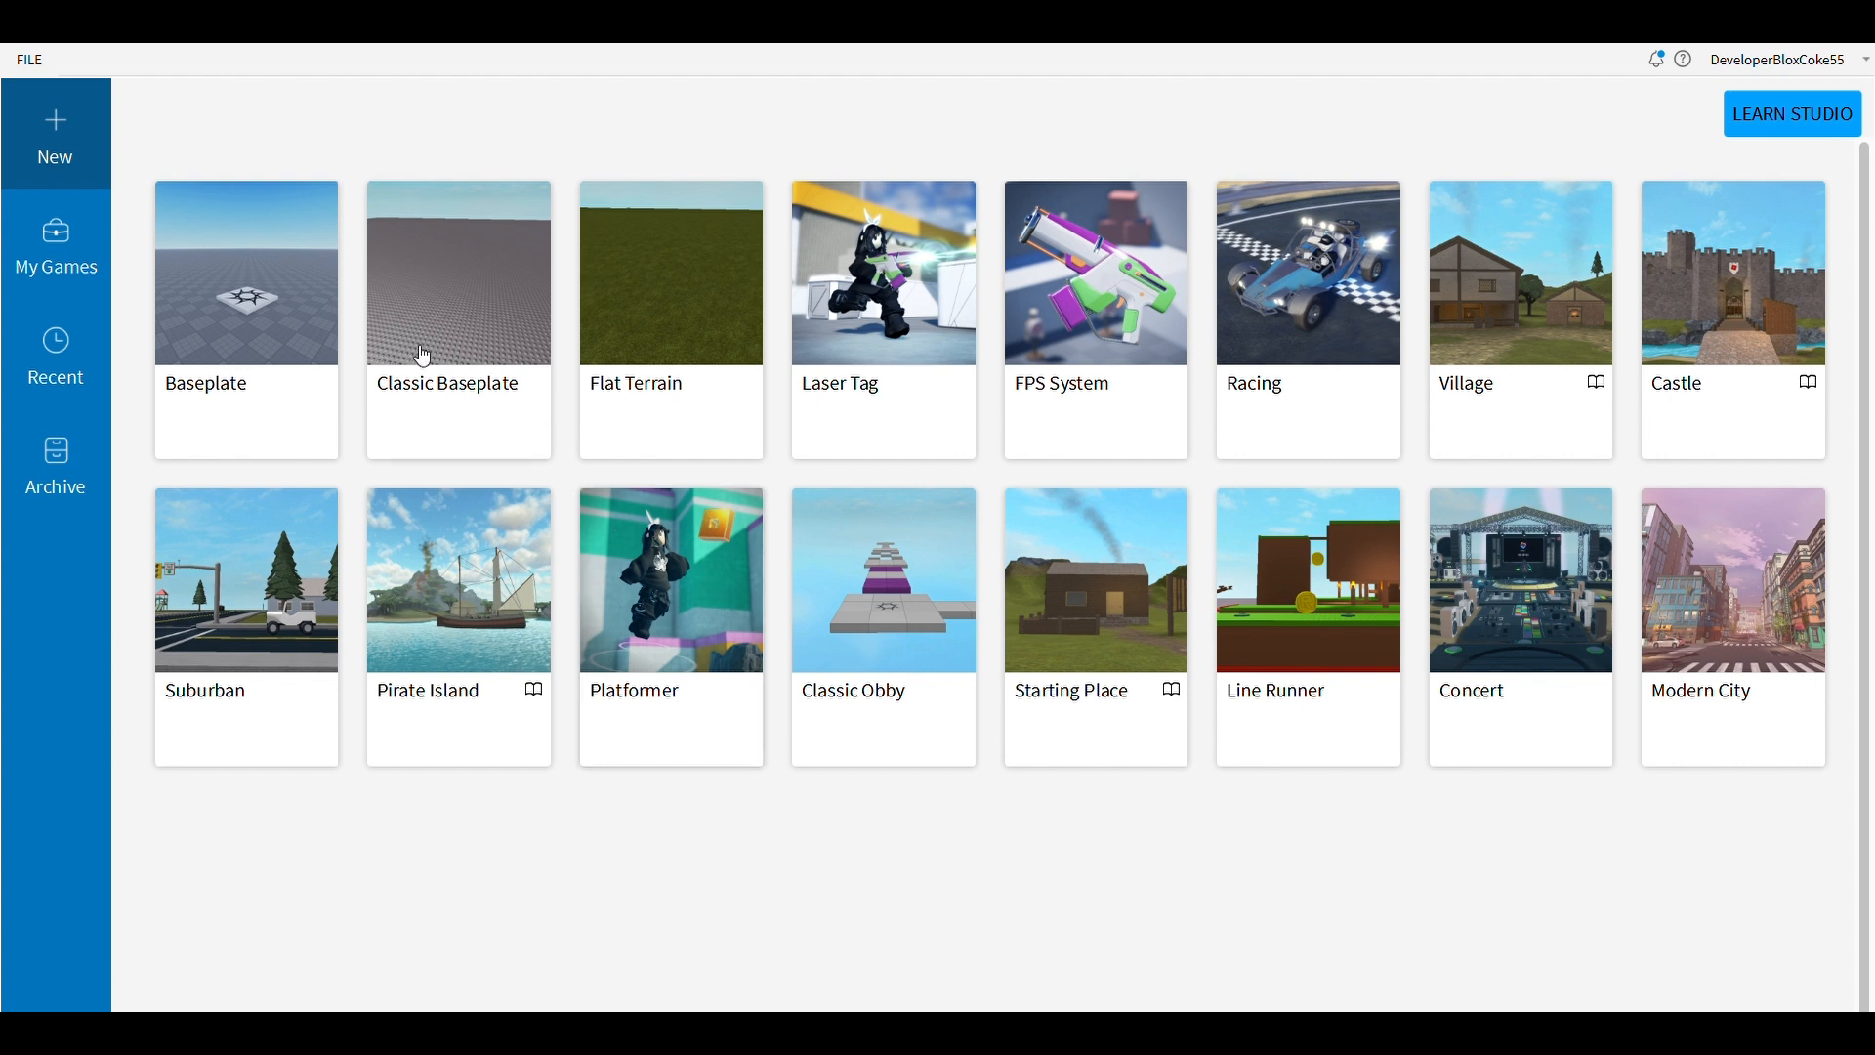
pyautogui.click(238, 283)
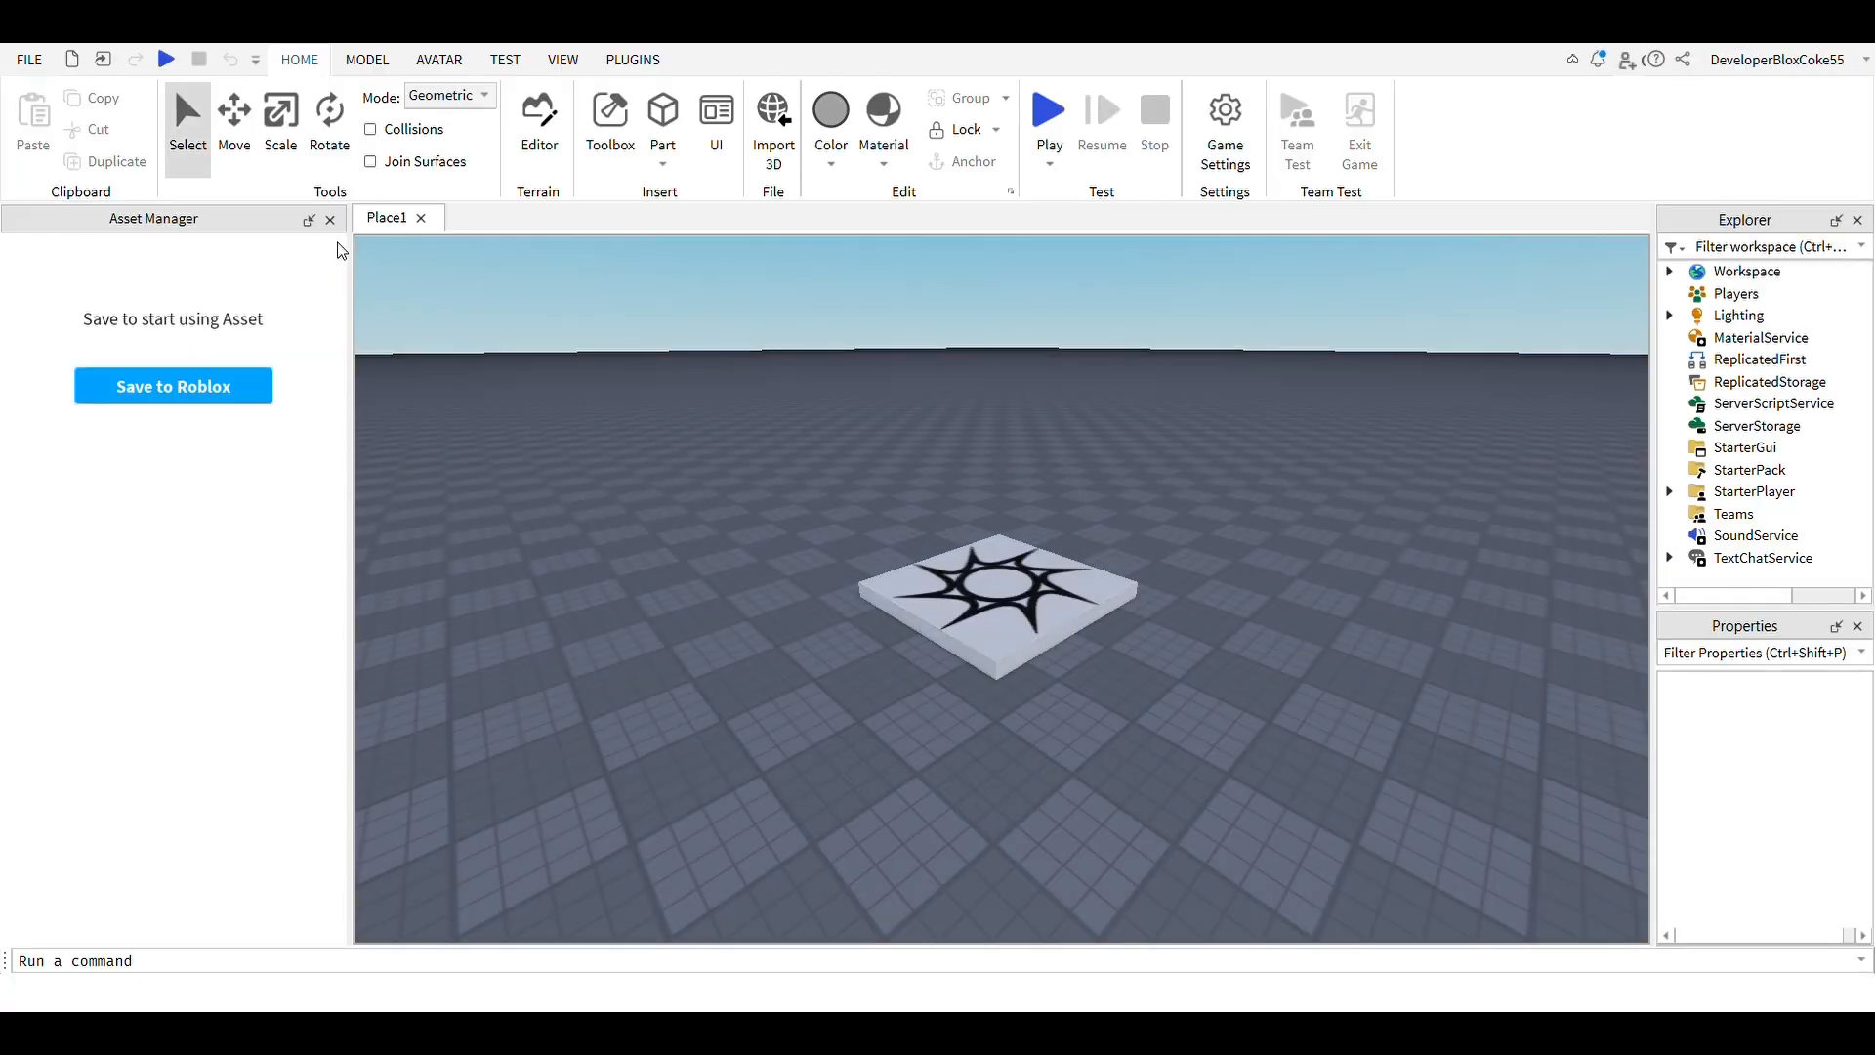
# Look around the new baseplate and its spawn location by turning and flying the camera
pyautogui.moveTo(935, 398); pyautogui.dragTo(869, 442, button='right')
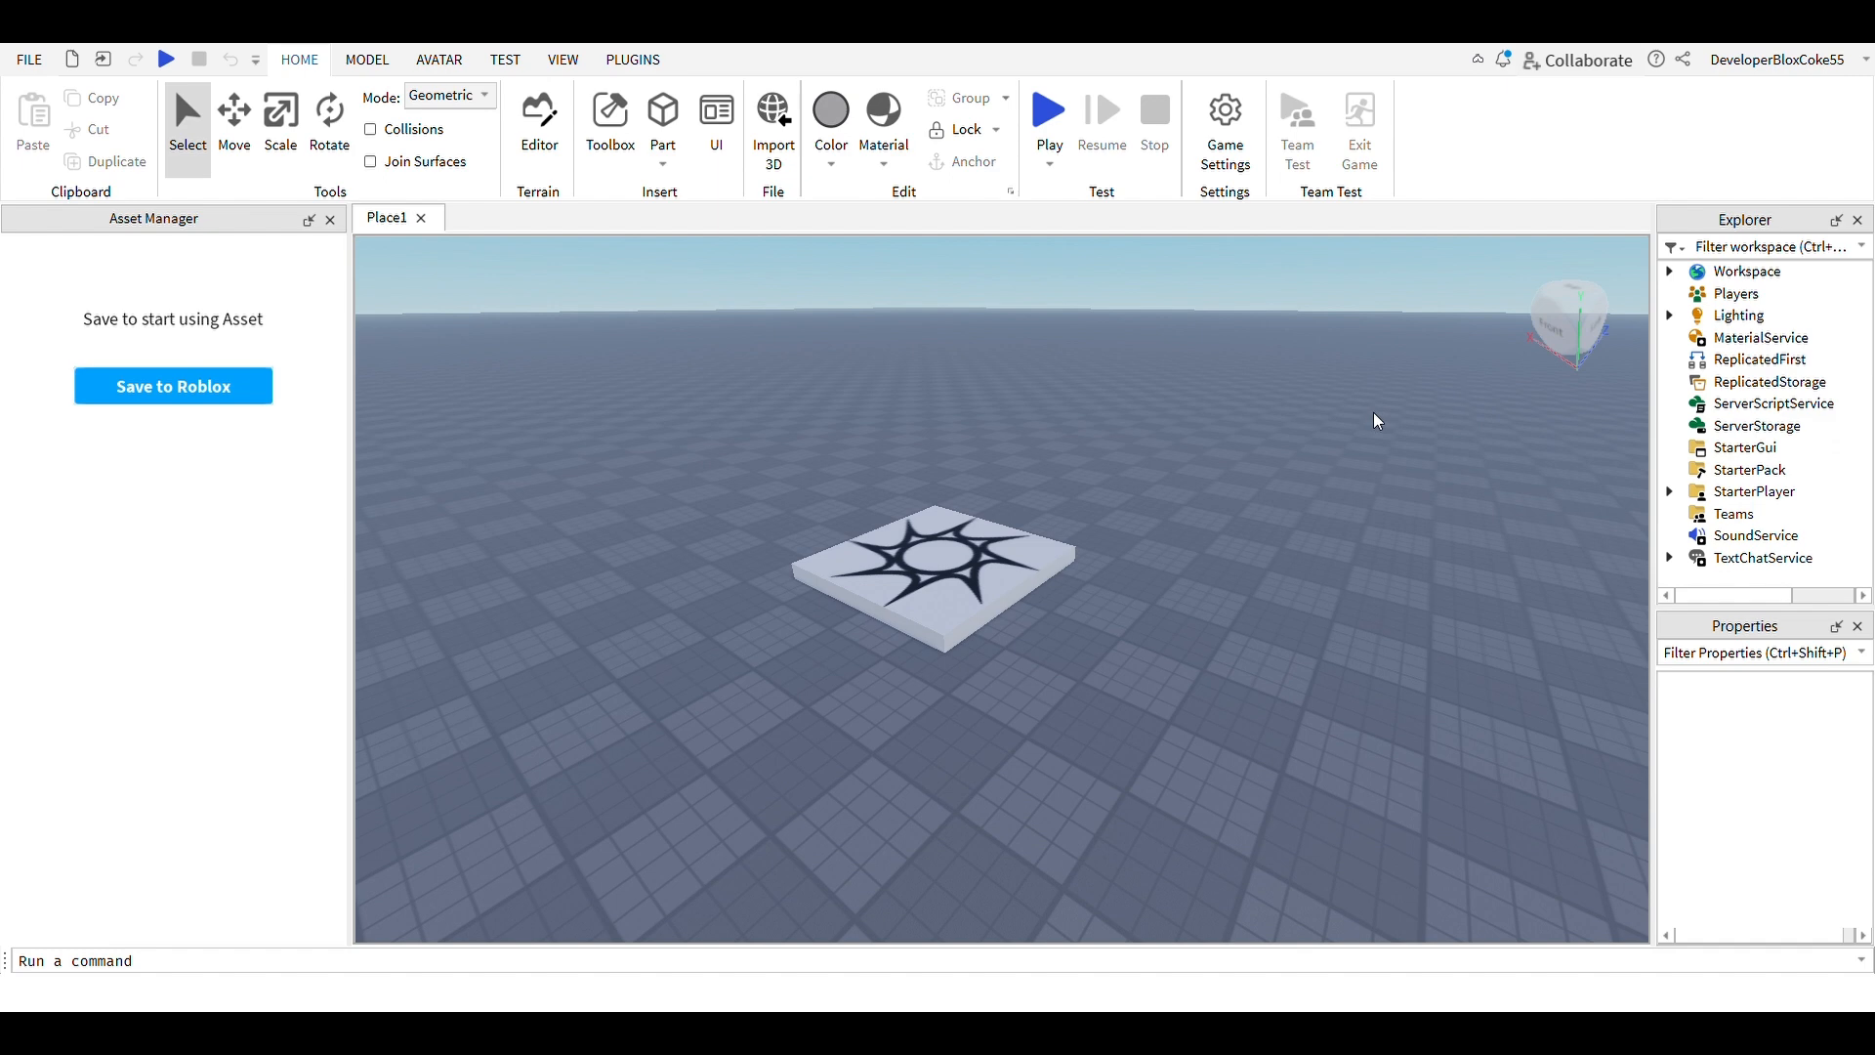
pyautogui.press('w')
pyautogui.moveTo(1277, 452); pyautogui.dragTo(1276, 452, button='right')
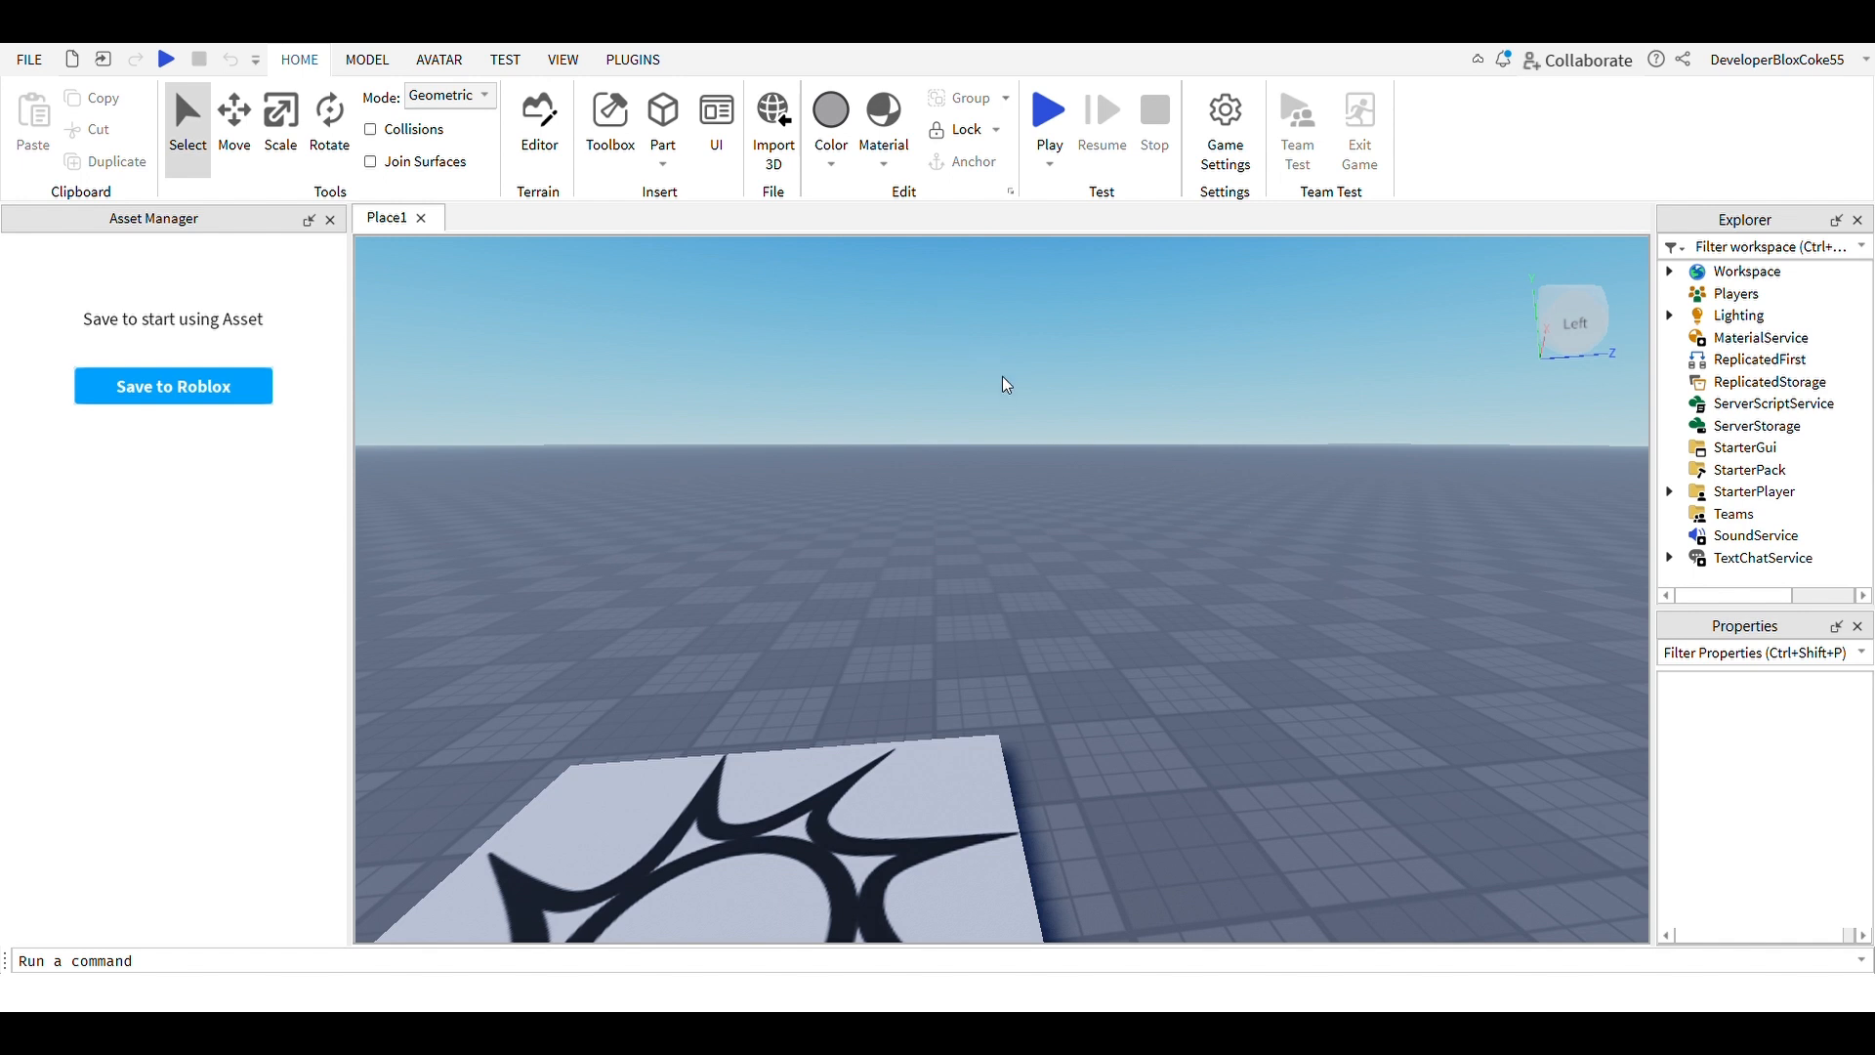
pyautogui.moveTo(1021, 385); pyautogui.dragTo(1023, 386, button='right')
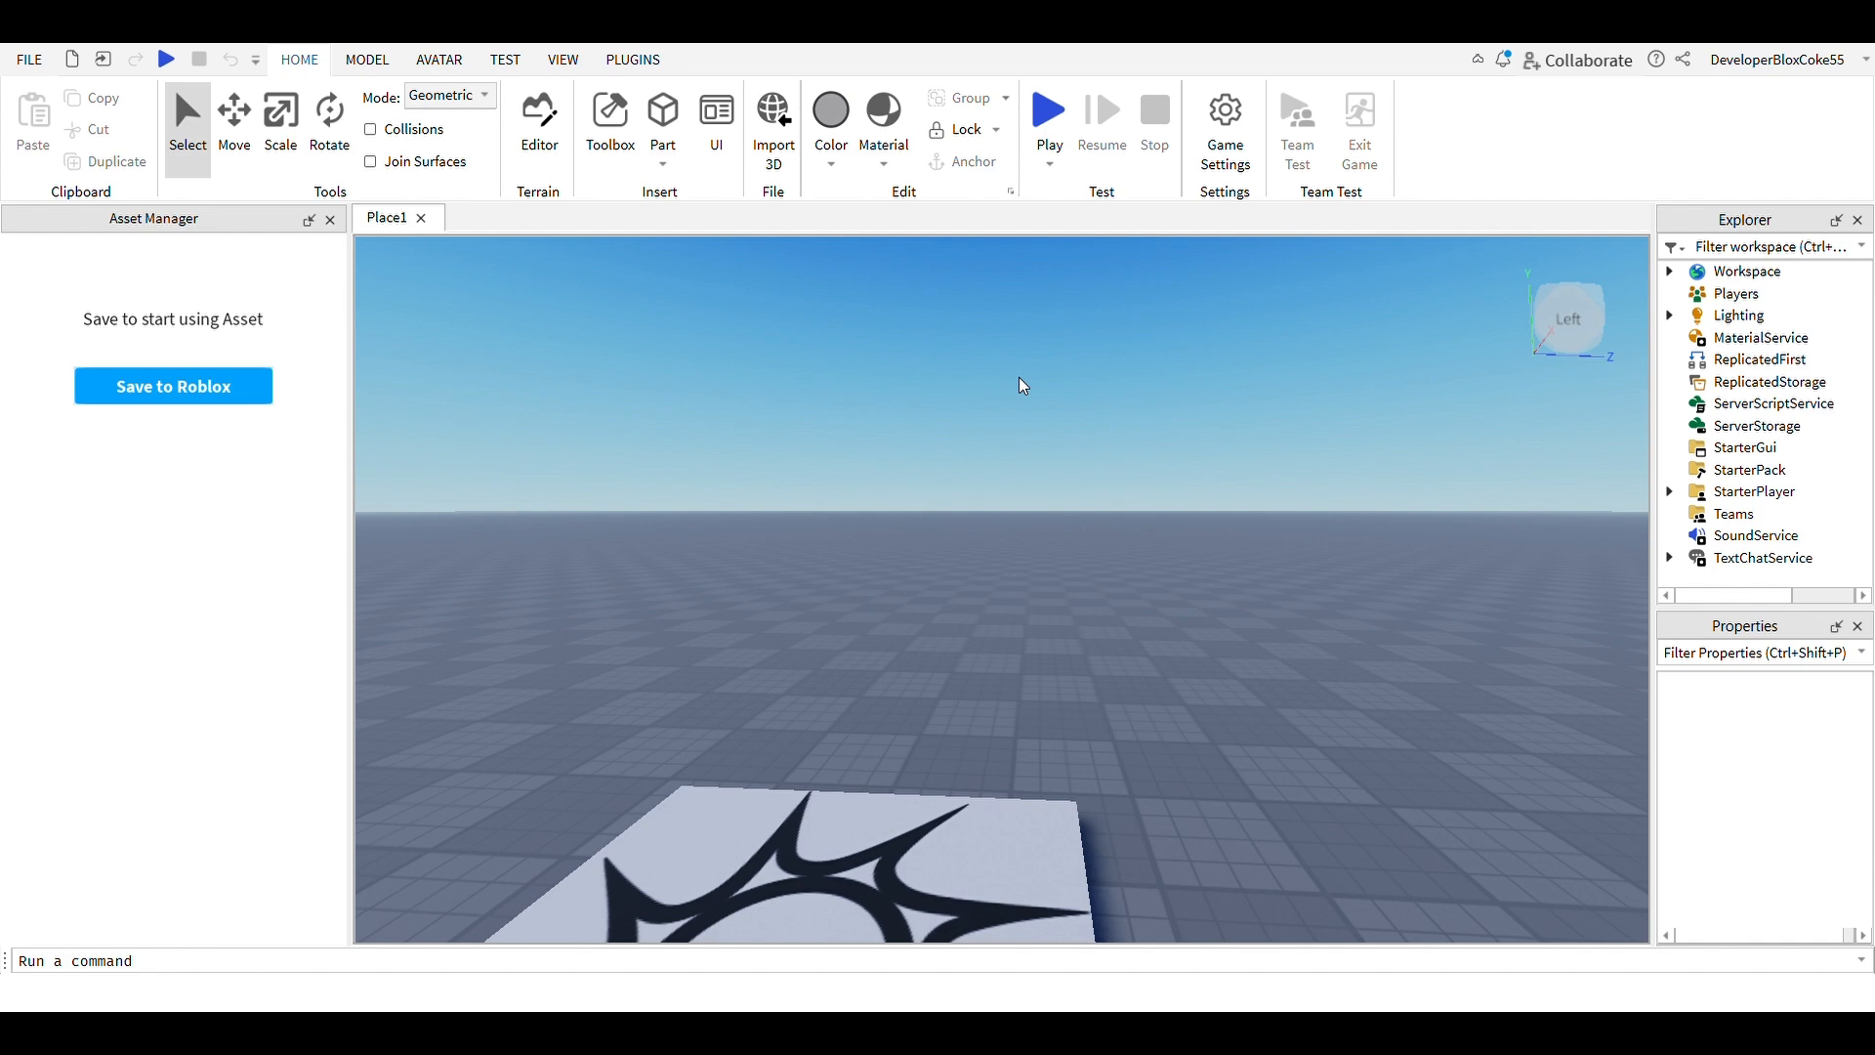
pyautogui.press('a')
pyautogui.press('s')
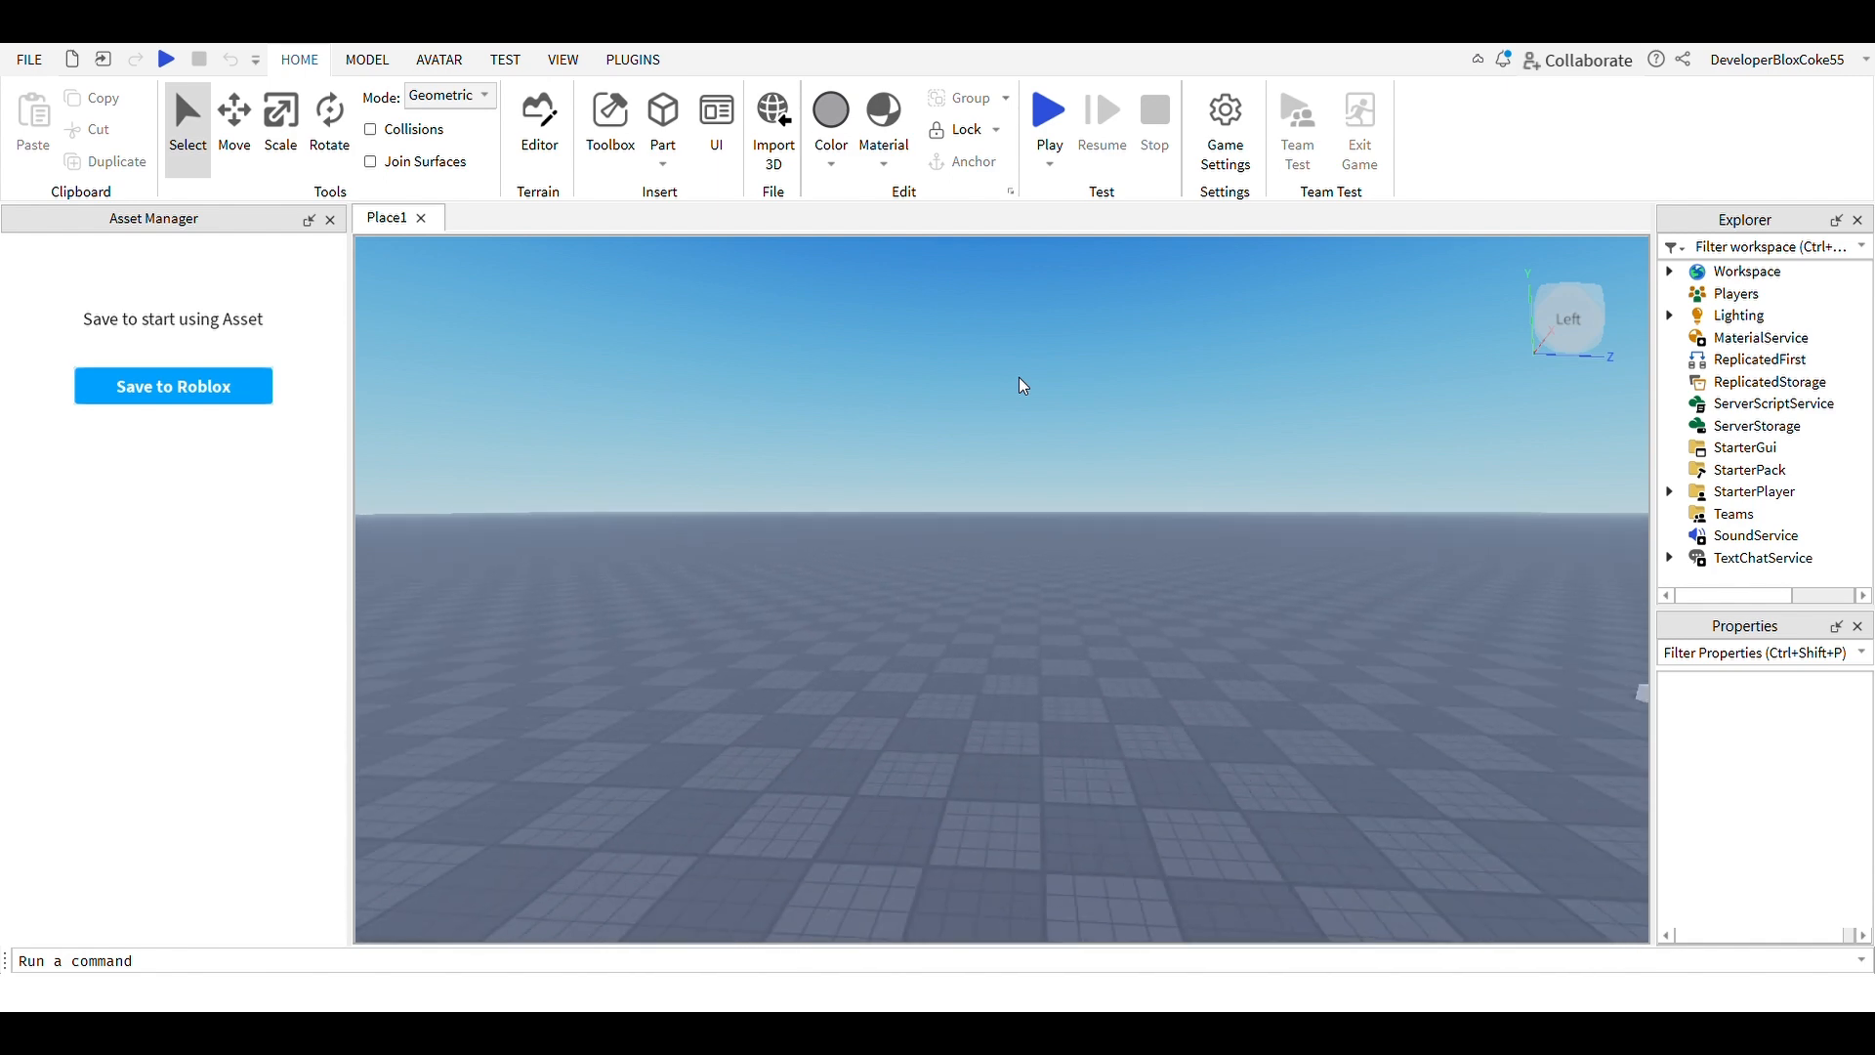
pyautogui.moveTo(1017, 377); pyautogui.dragTo(1368, 439, button='right')
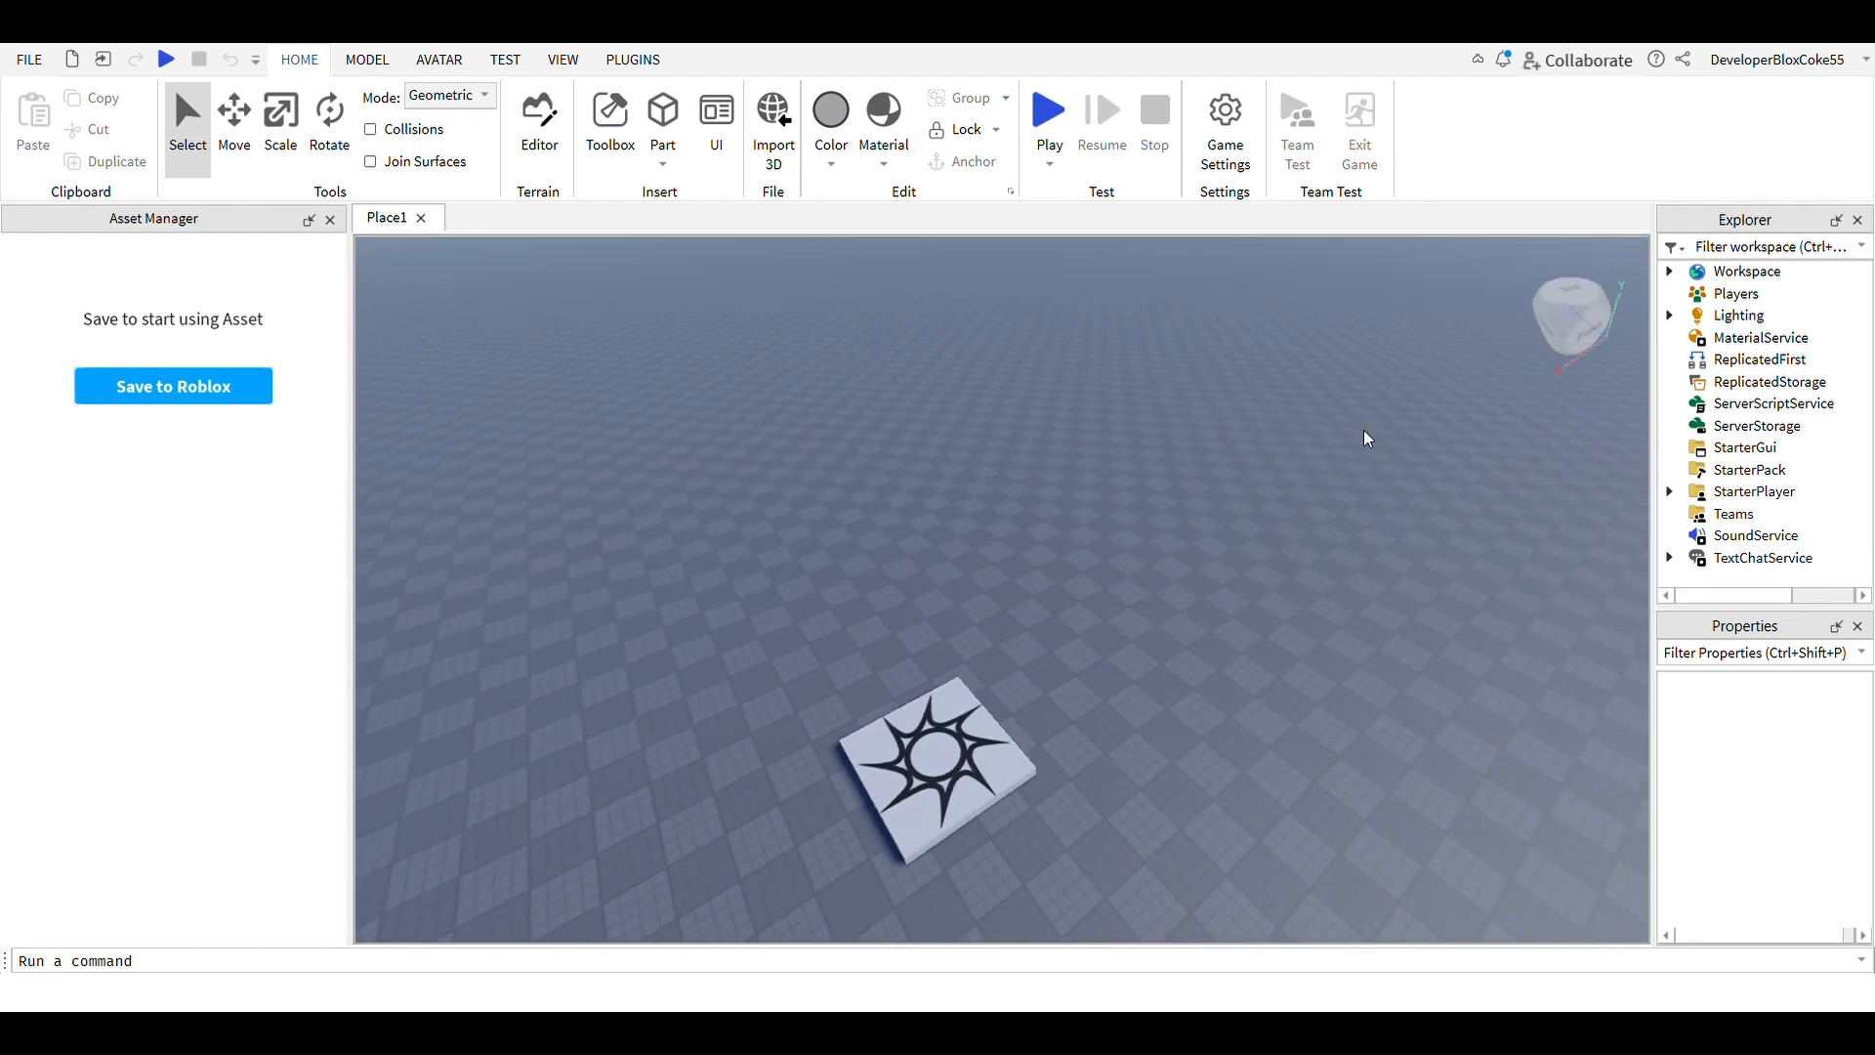
# Examine the scene from the top, the front and corner directions with the view selector cube
pyautogui.click(1605, 348)
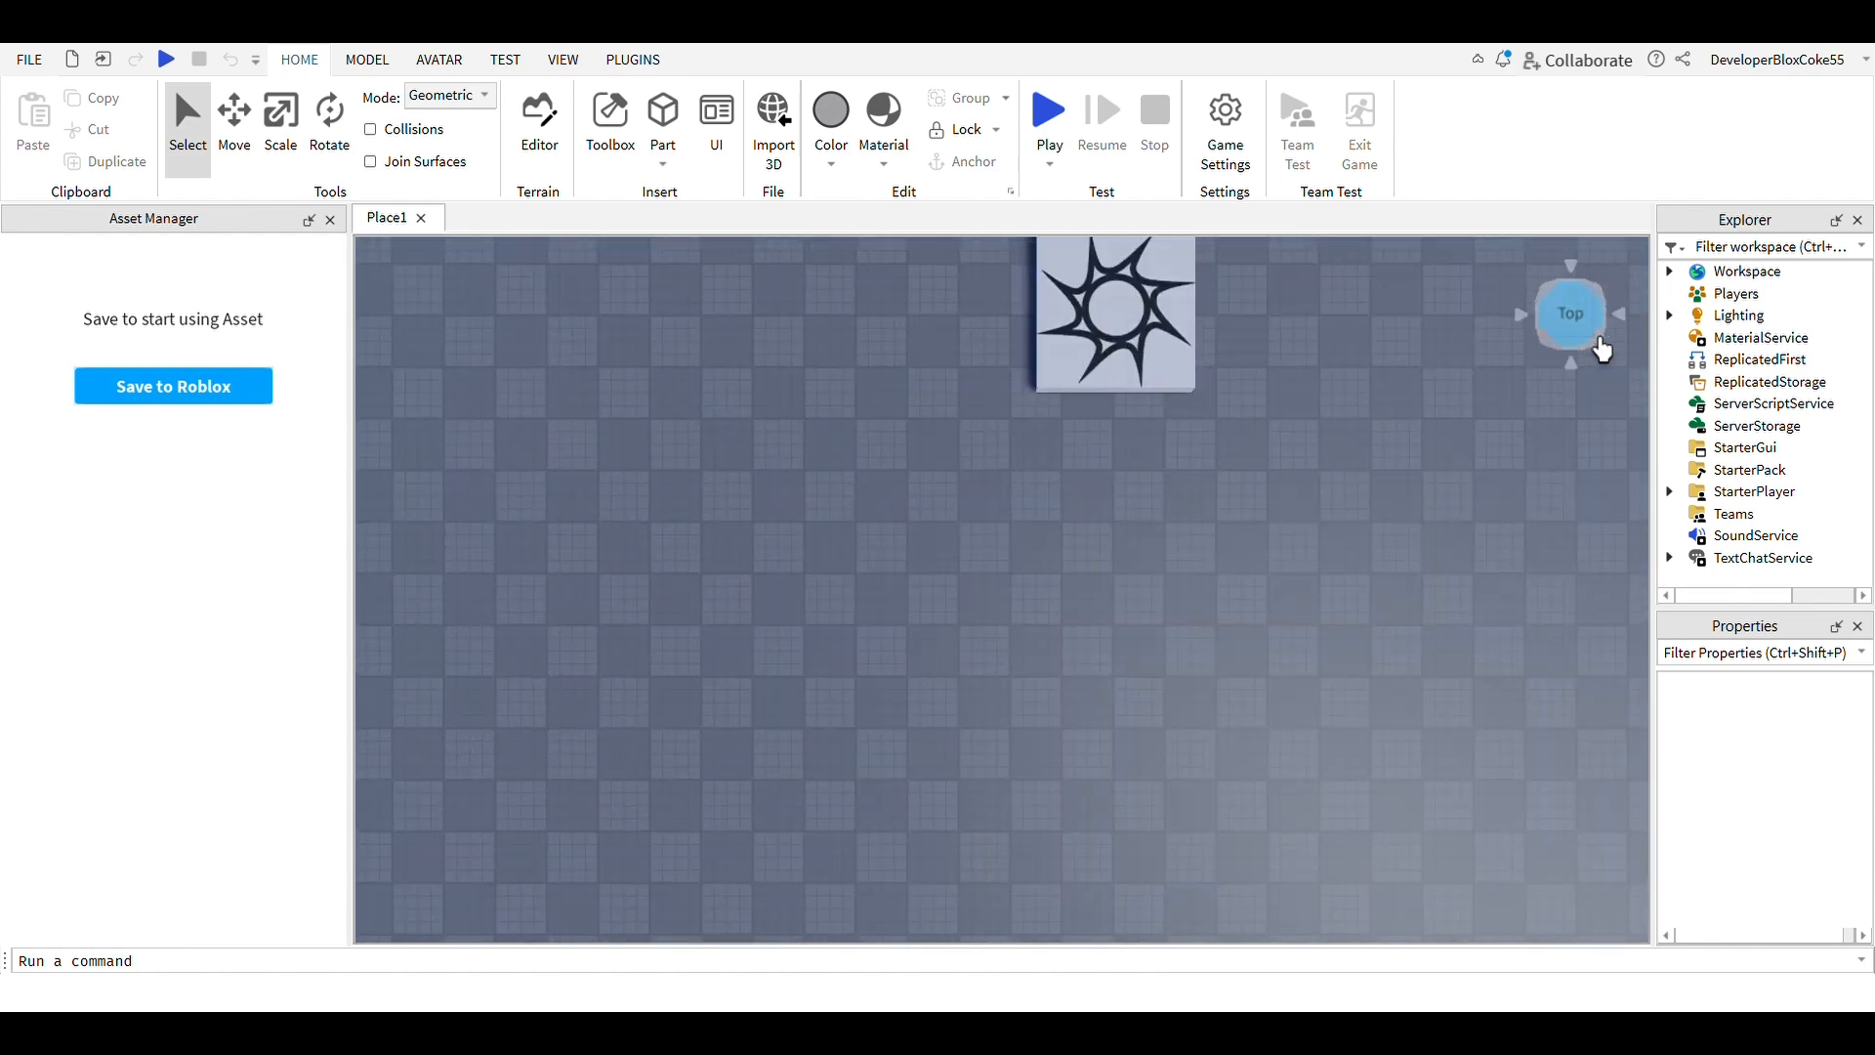
pyautogui.click(1611, 410)
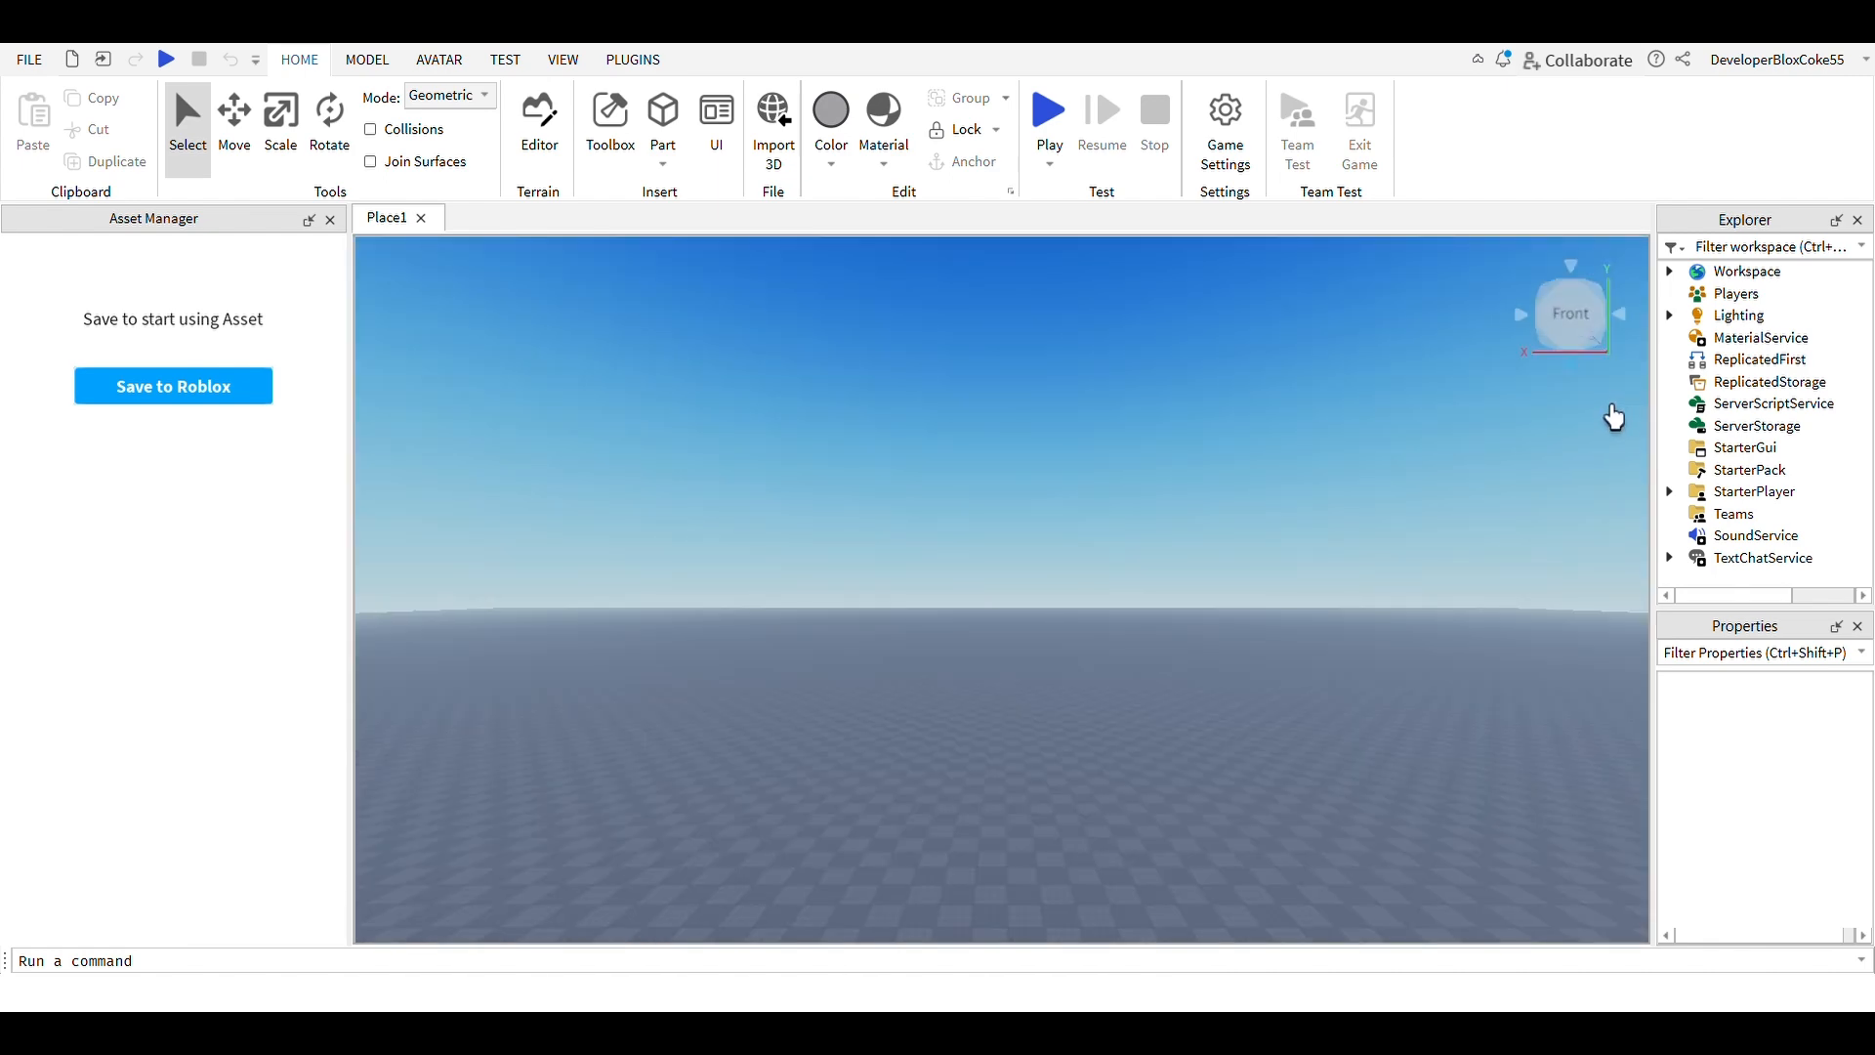
pyautogui.click(1613, 418)
pyautogui.click(1567, 365)
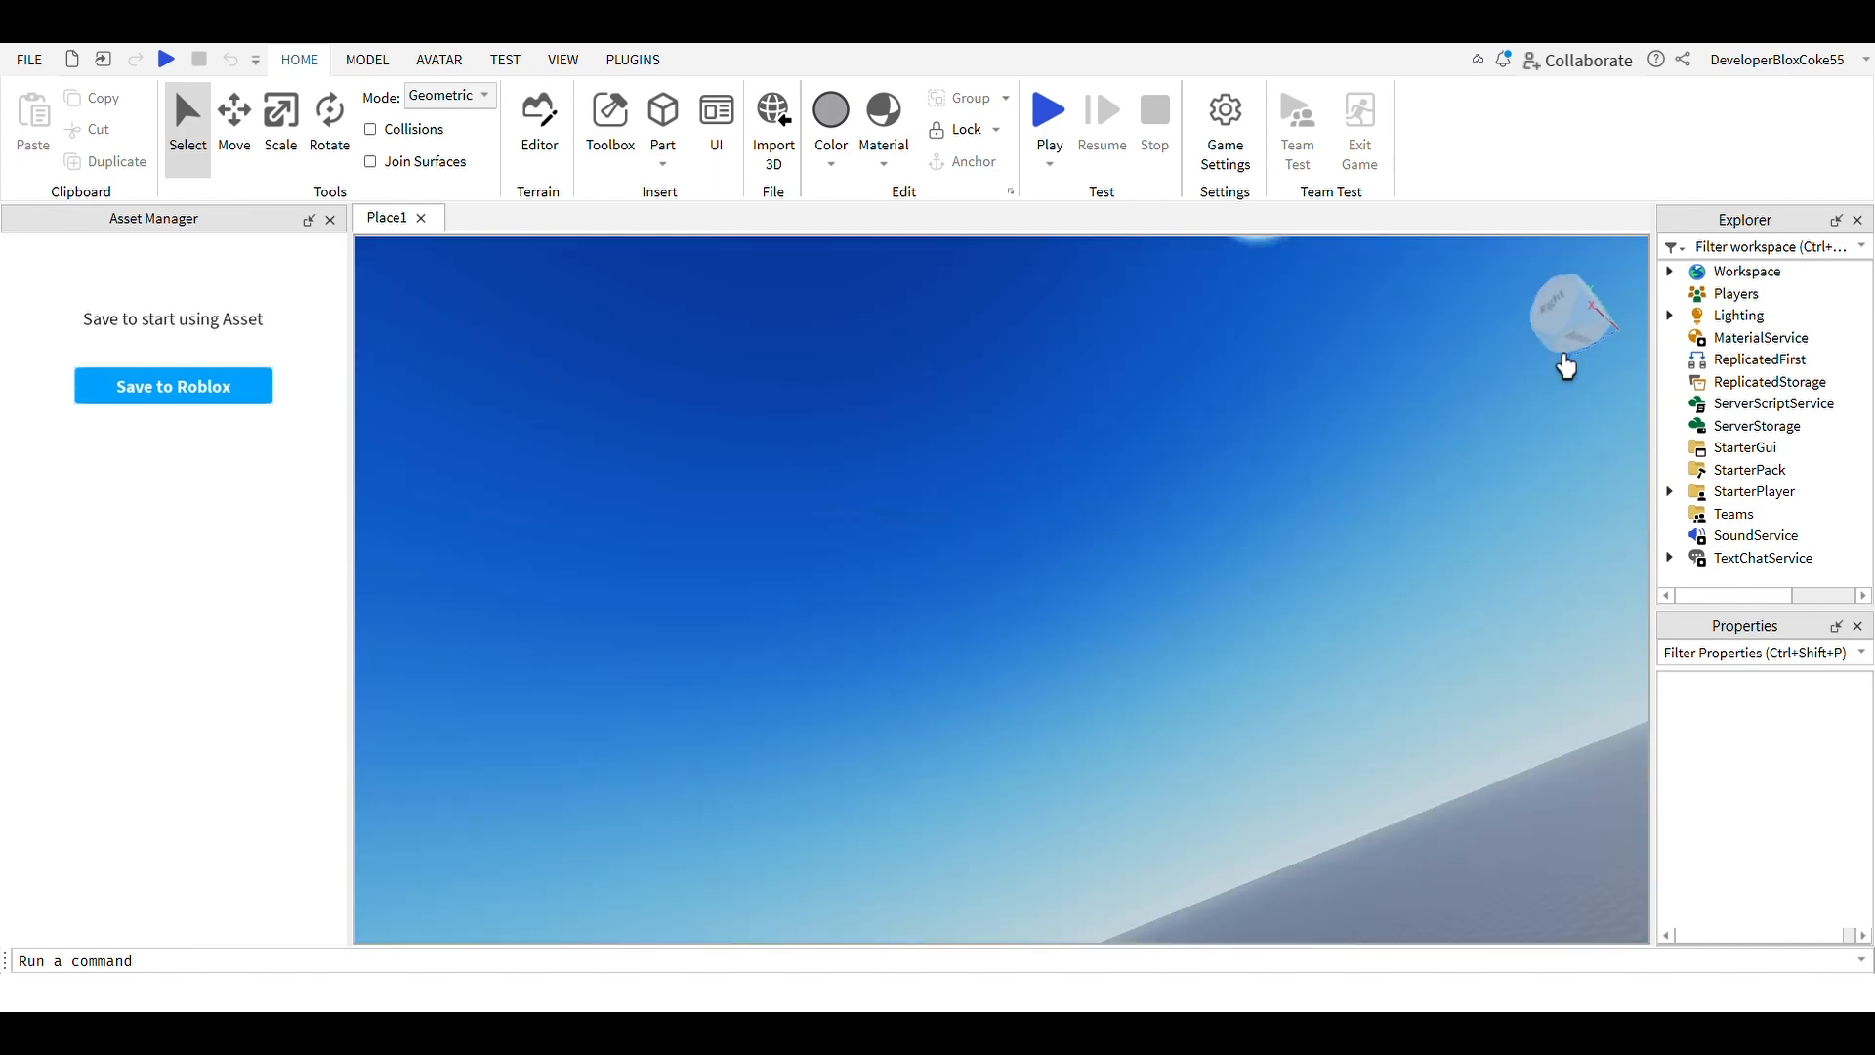
pyautogui.click(1569, 365)
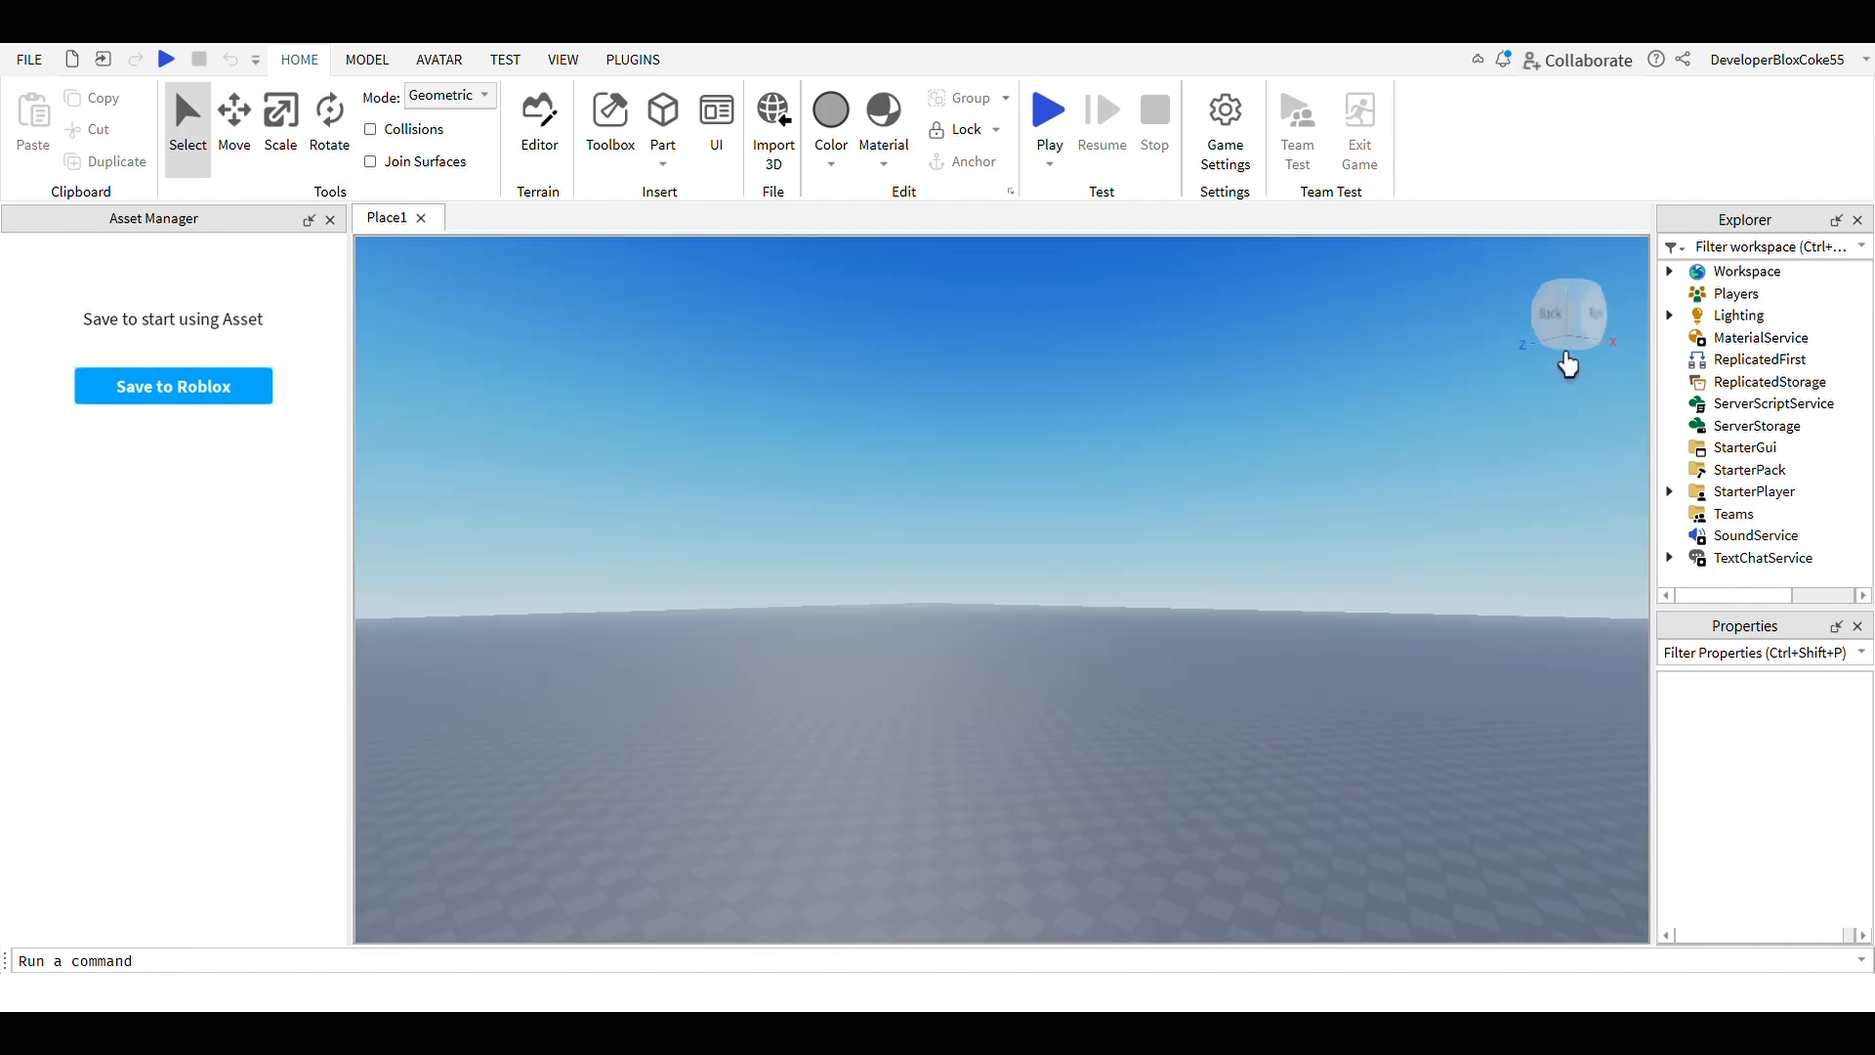
pyautogui.click(1569, 365)
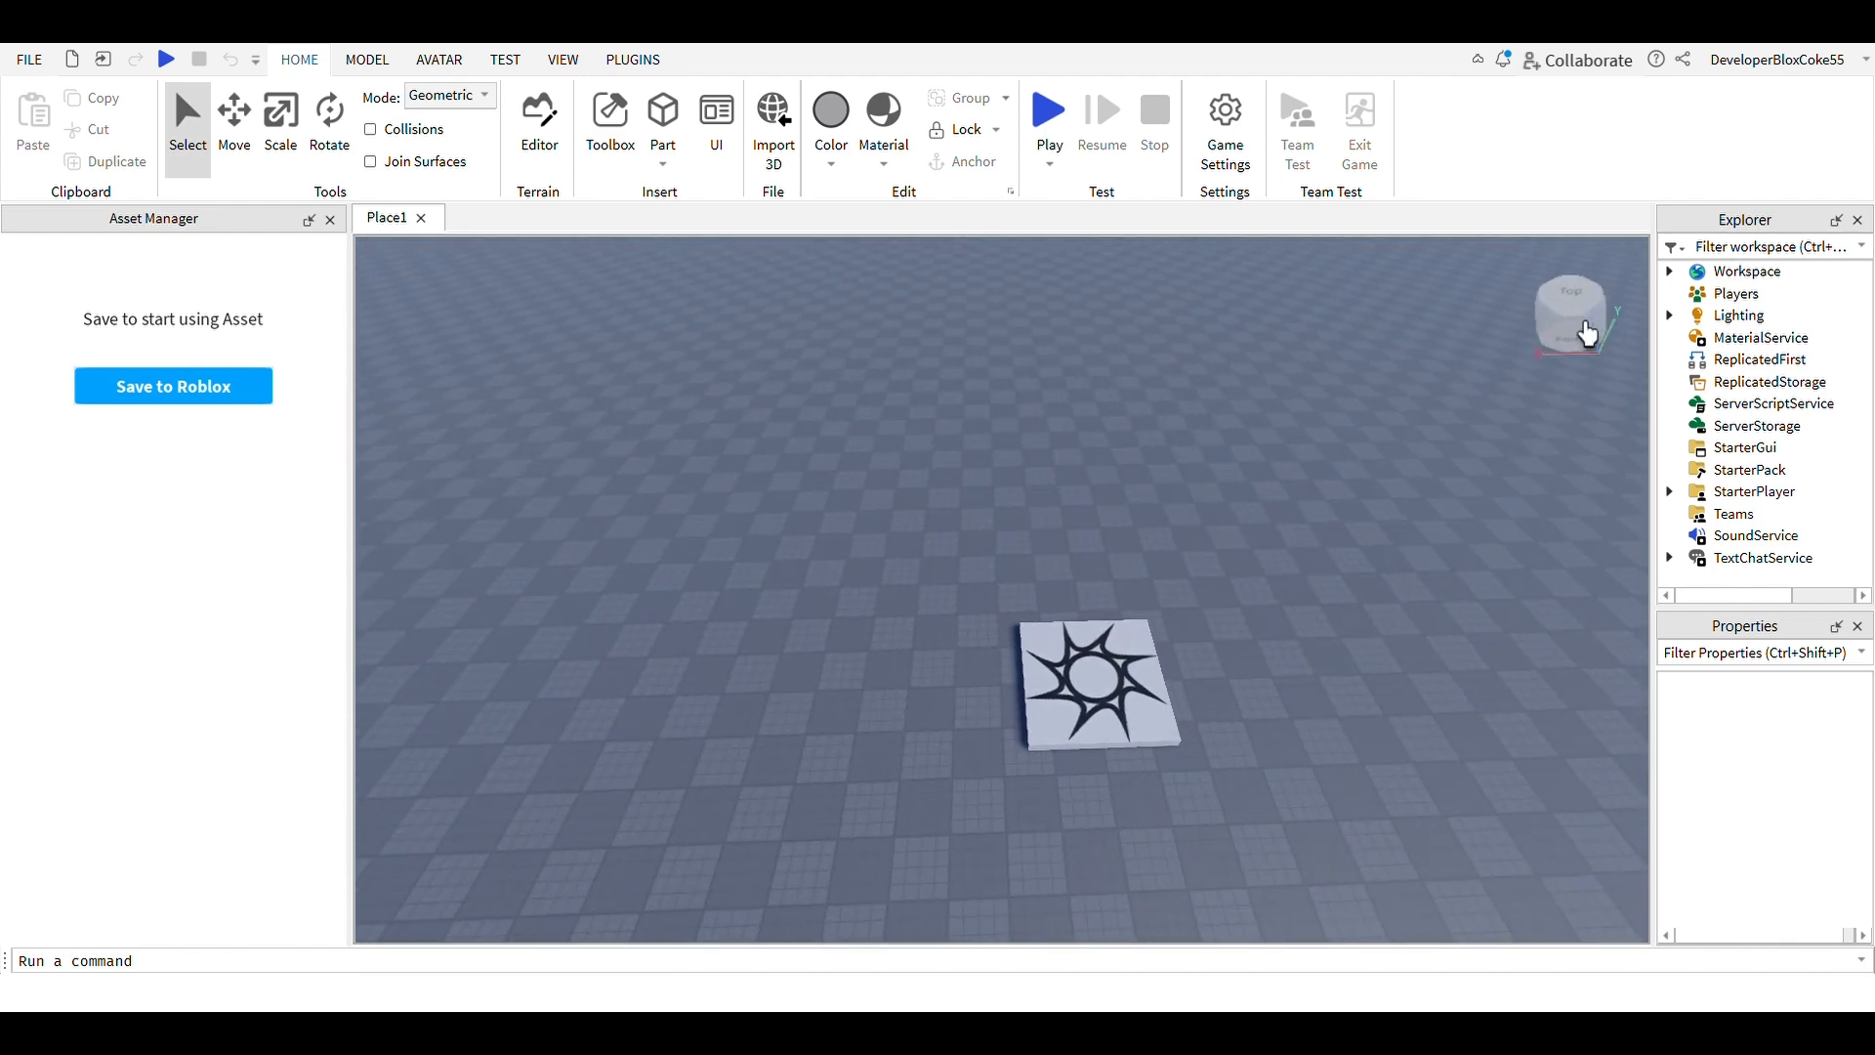
pyautogui.click(1588, 316)
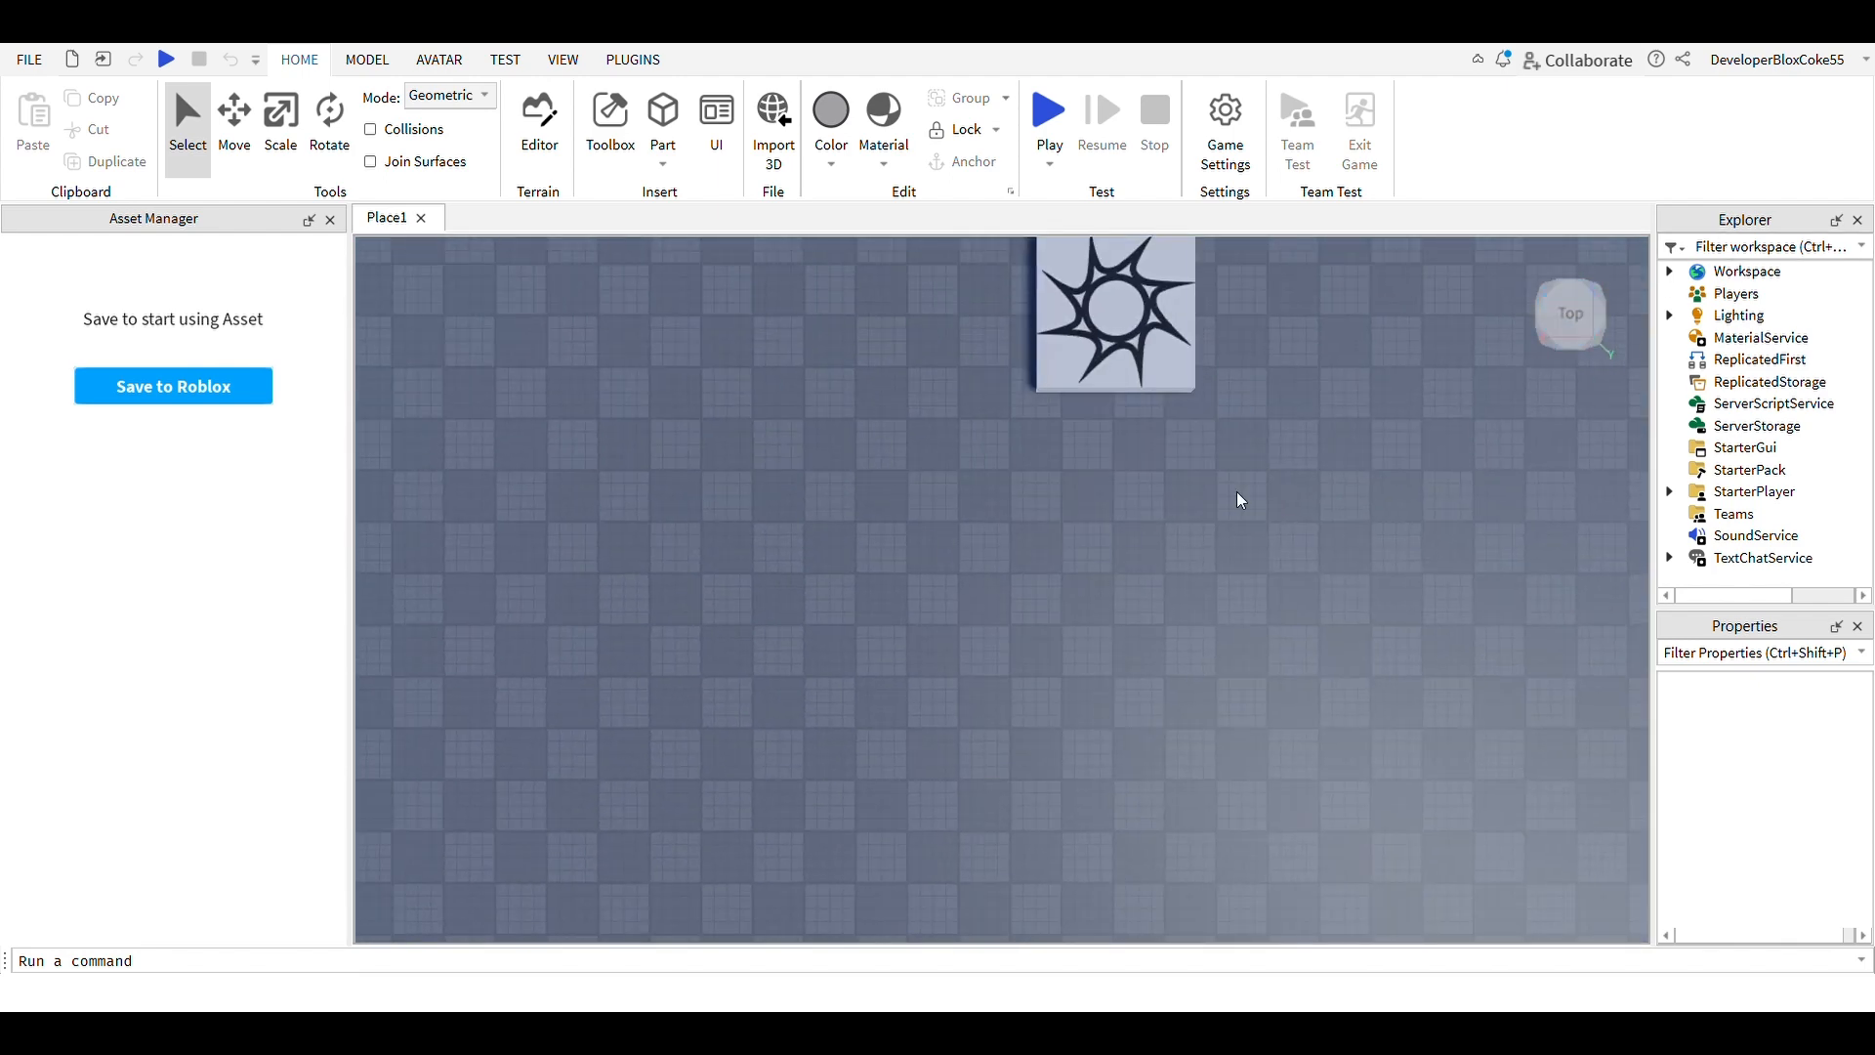
pyautogui.click(1618, 362)
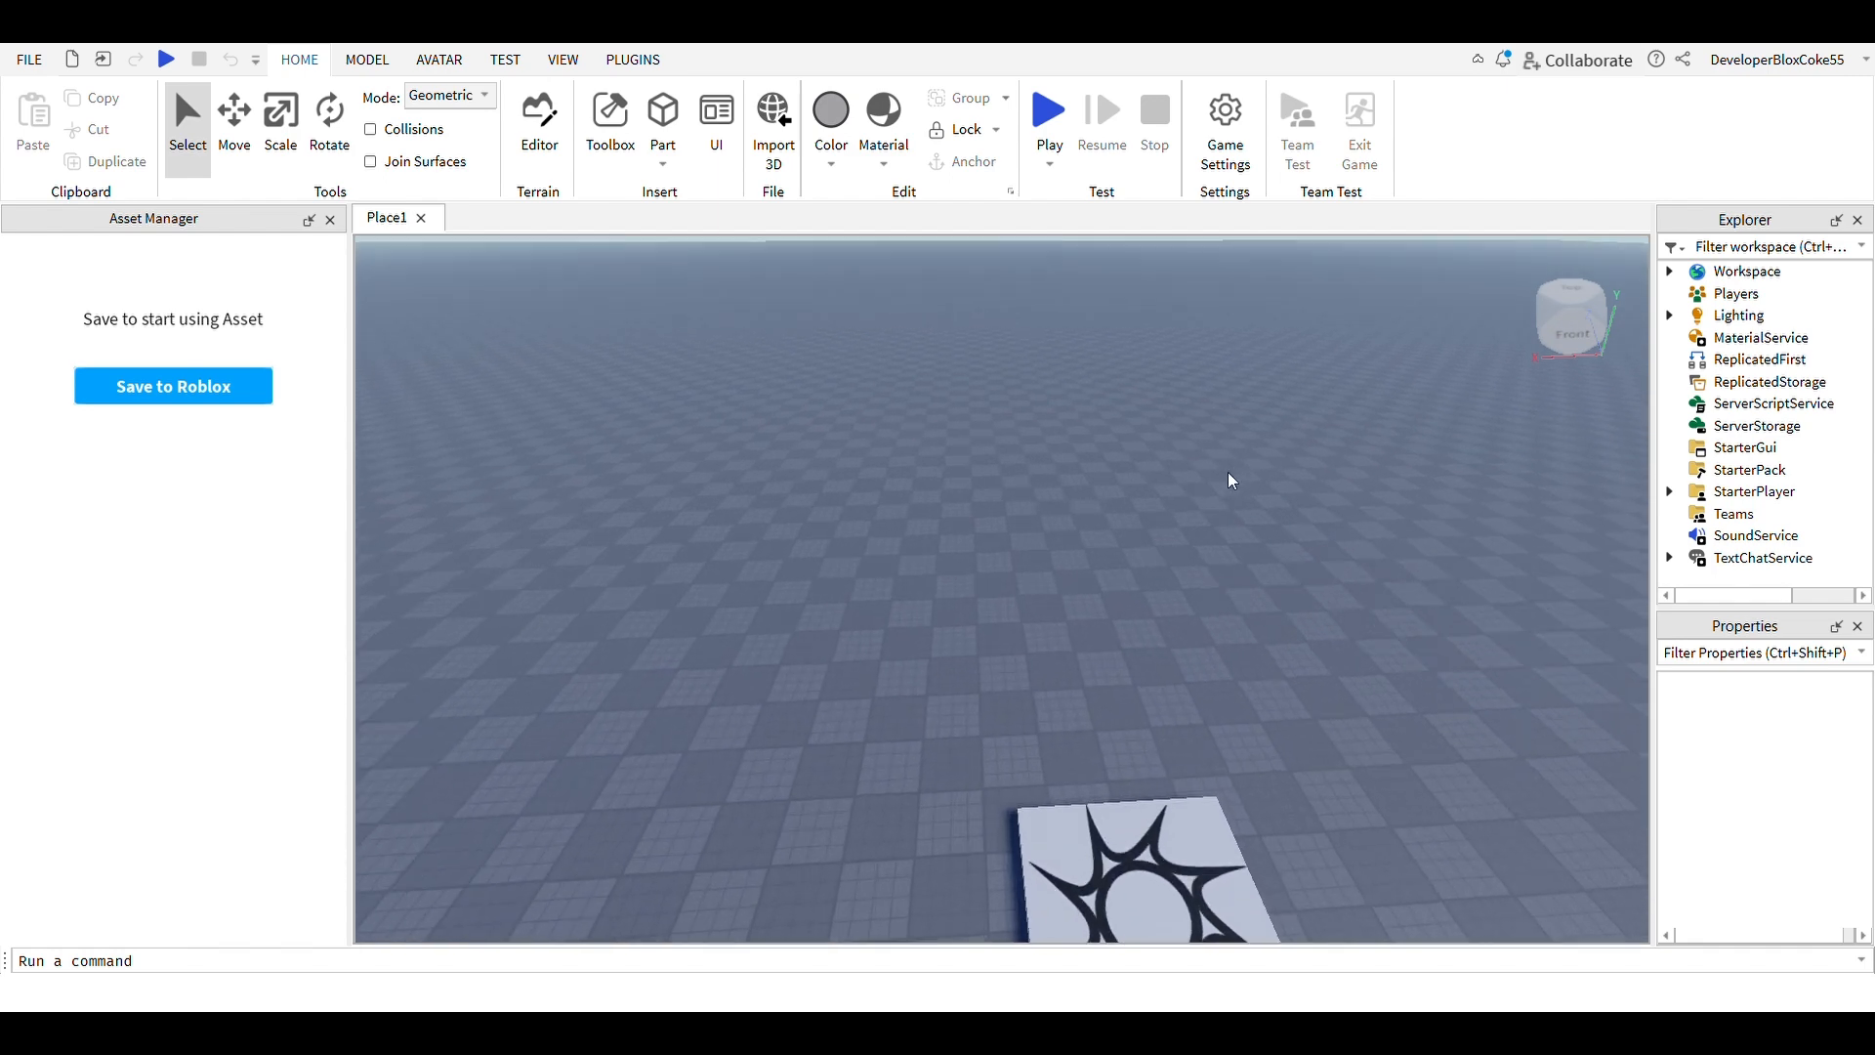
# Close the Asset Manager to enlarge the viewport around the spawn location
pyautogui.click(331, 220)
pyautogui.moveTo(1080, 530); pyautogui.dragTo(1192, 583, button='right')
pyautogui.scroll(3, 1080, 532)
pyautogui.press('w')
pyautogui.press('s')
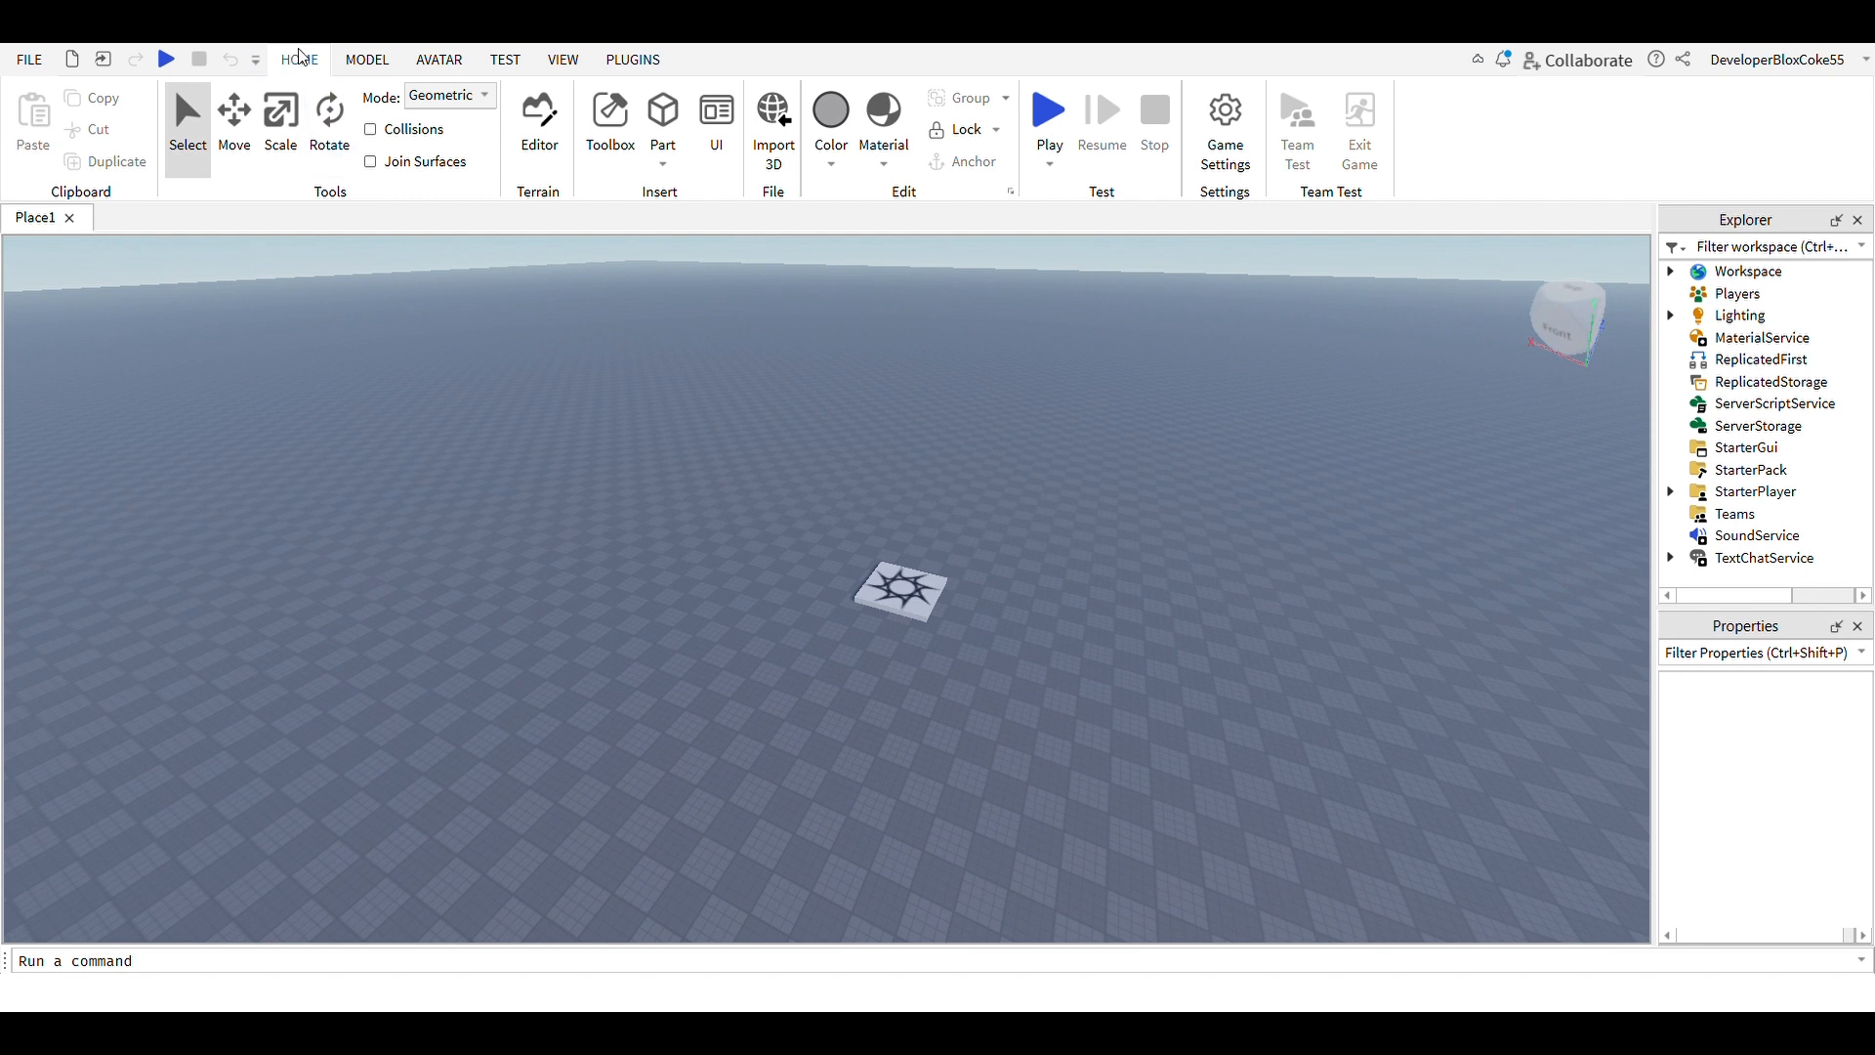
# Review the modelling, avatar, testing, view and plugin tool sets, and return to the home tools
pyautogui.click(365, 61)
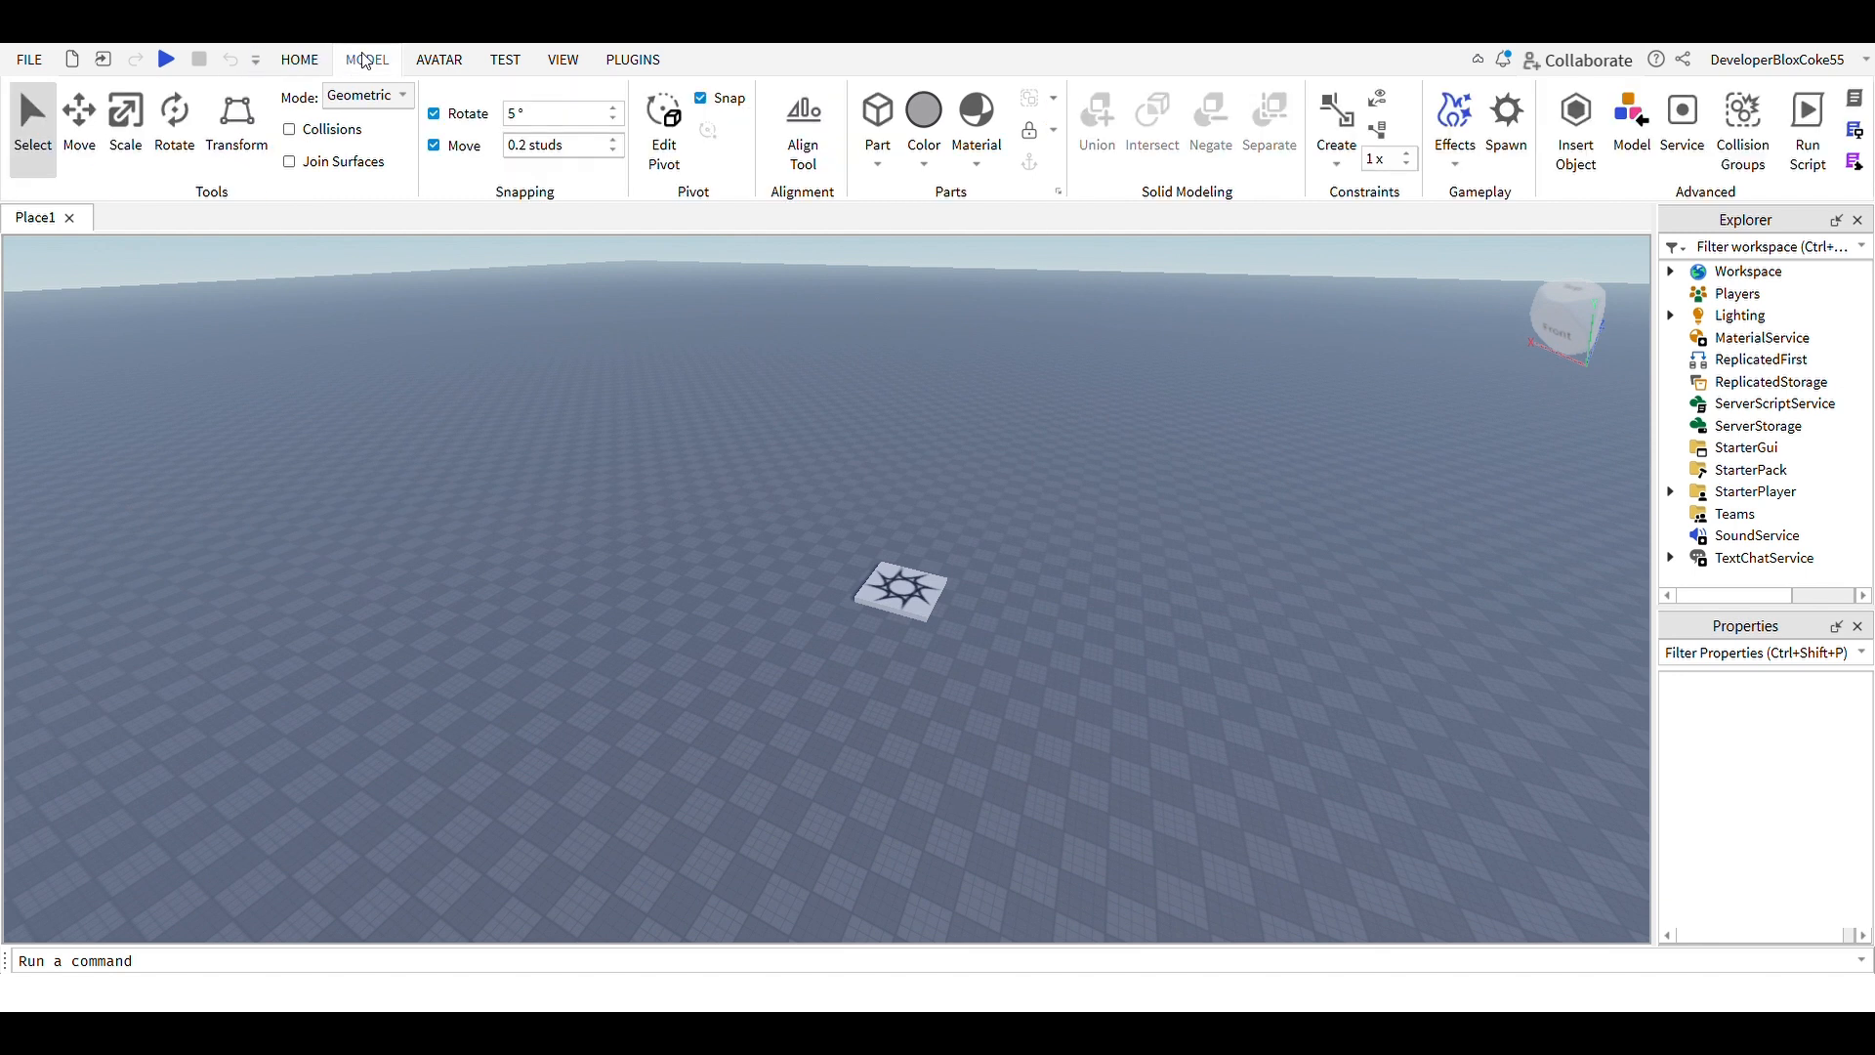
pyautogui.click(452, 64)
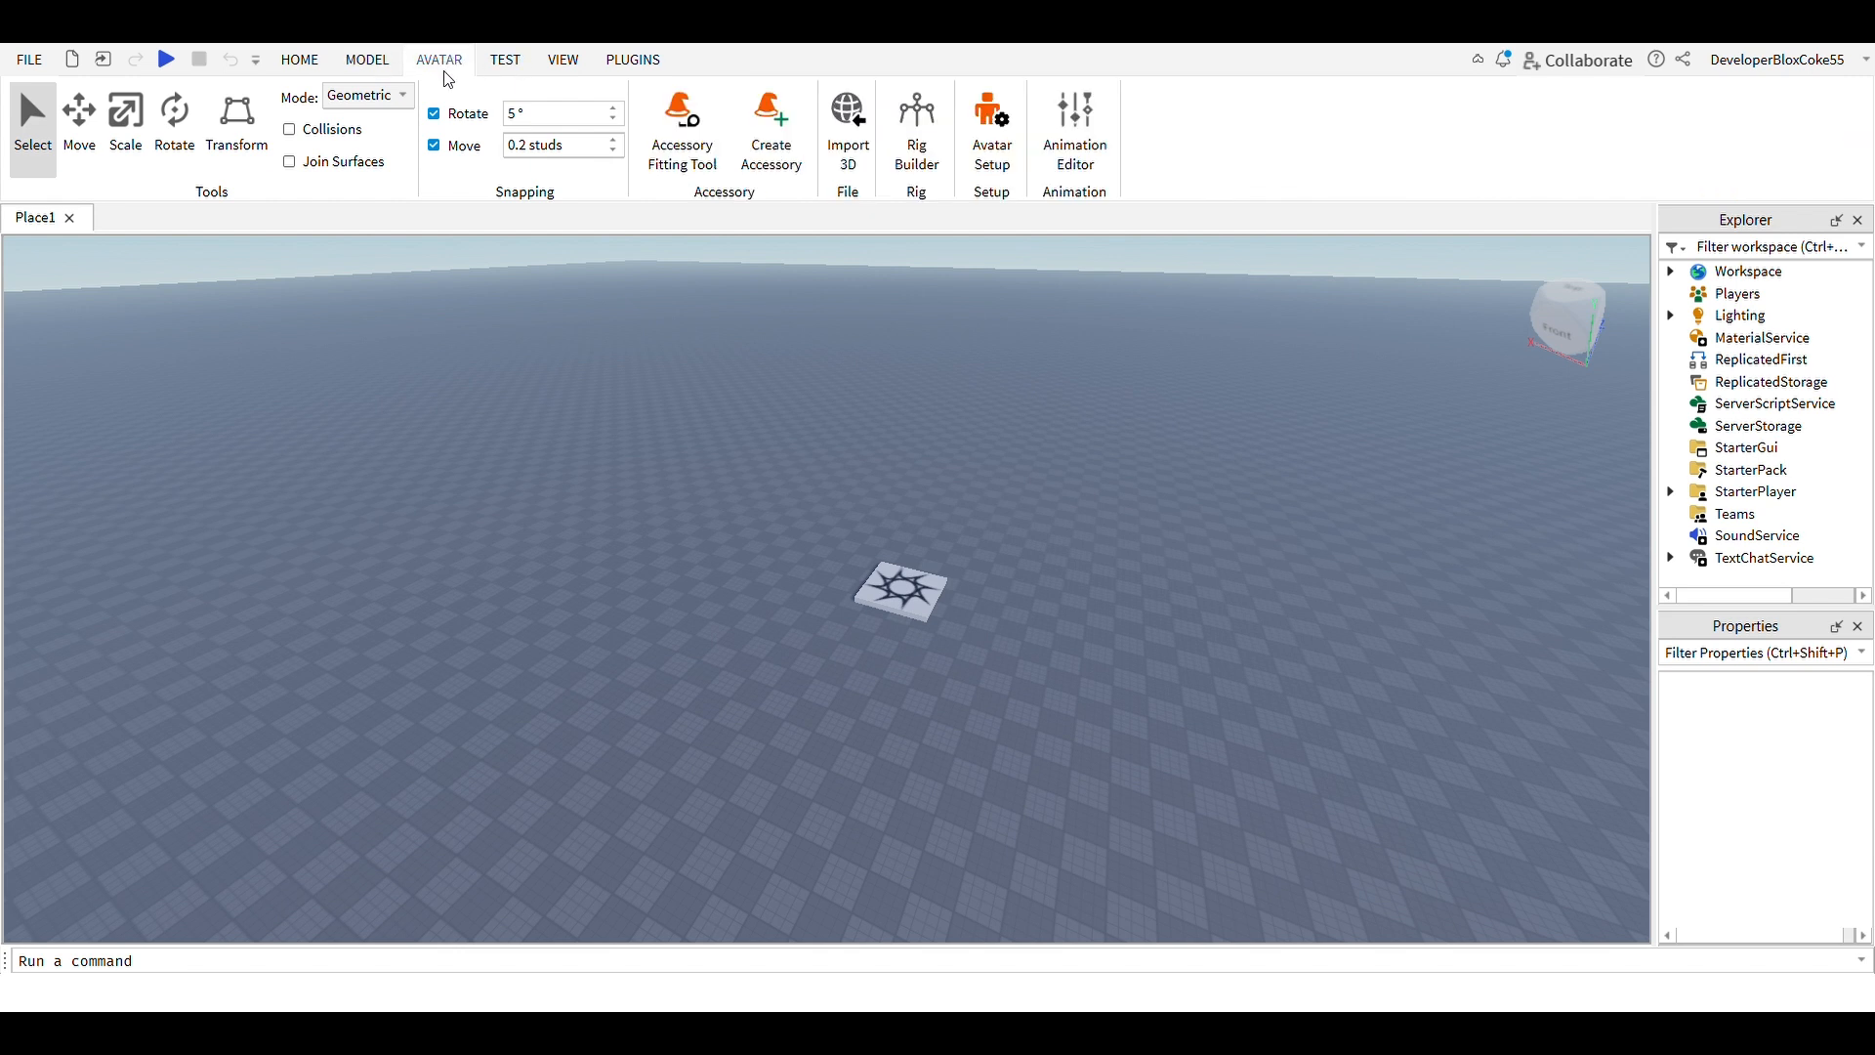
pyautogui.click(506, 65)
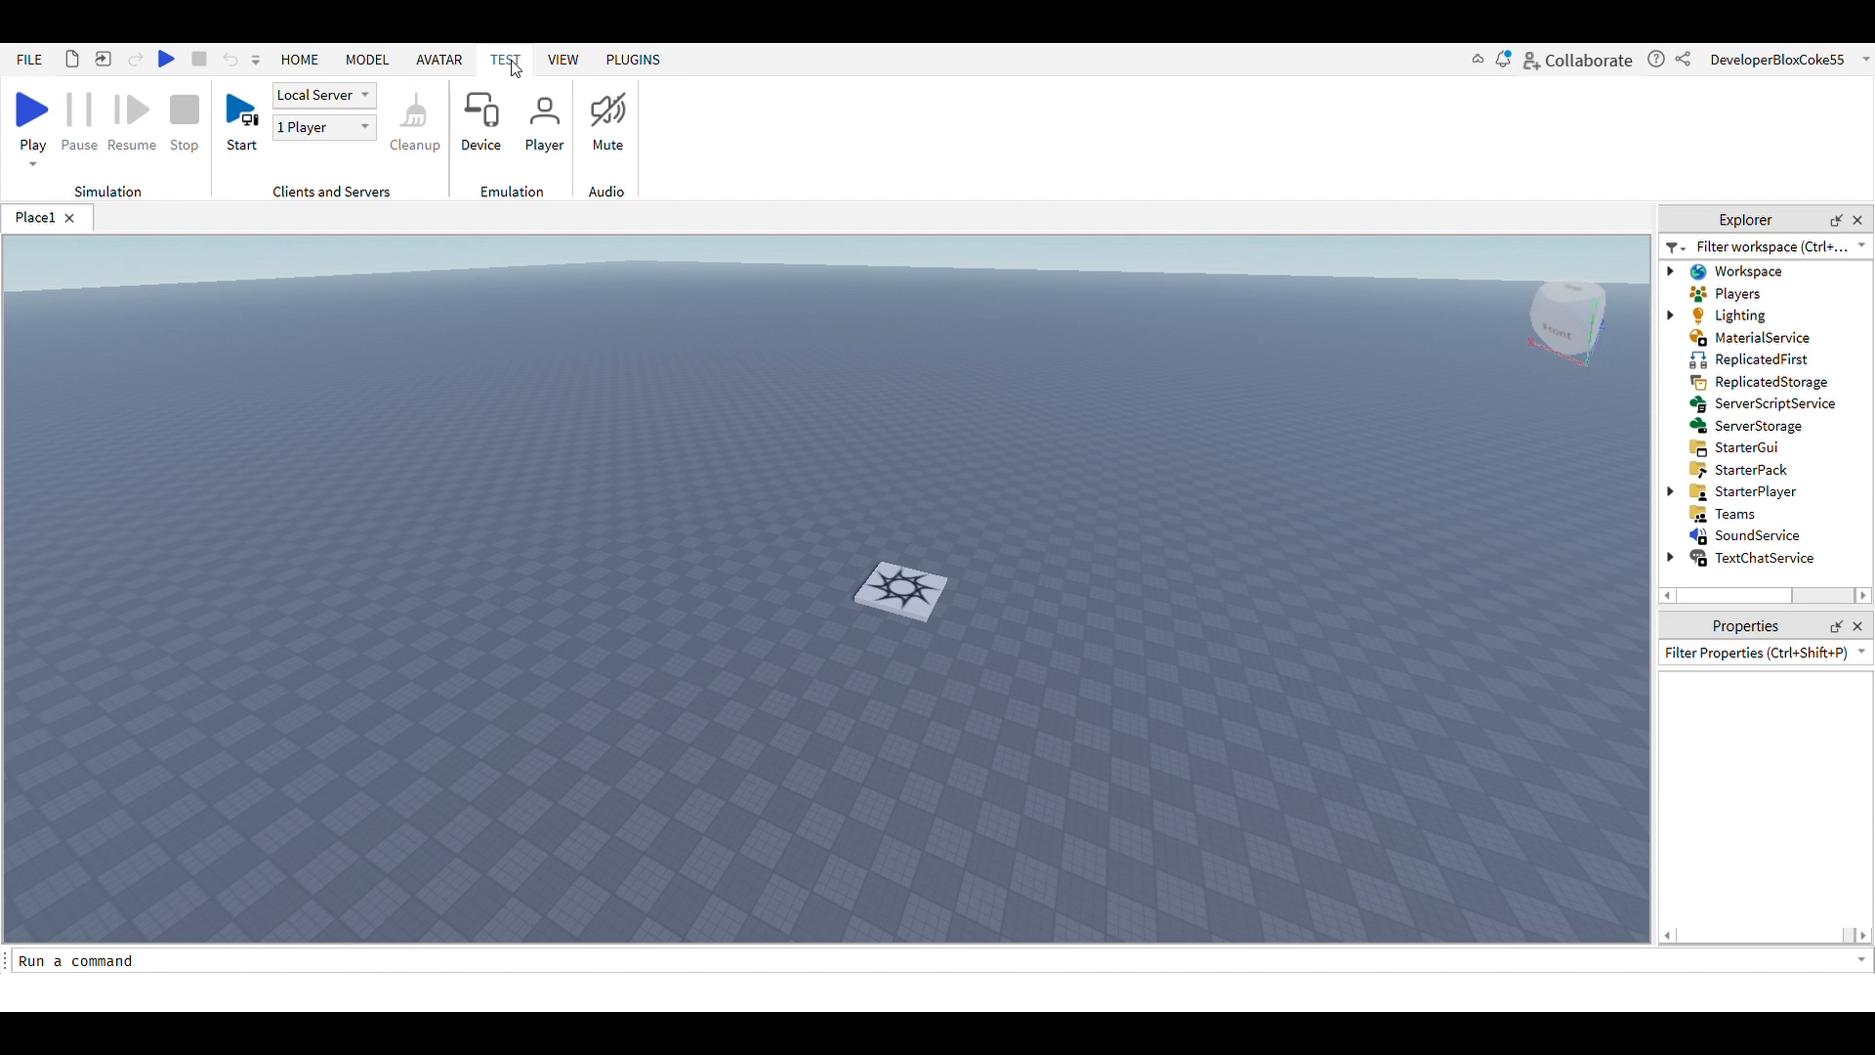
pyautogui.click(576, 66)
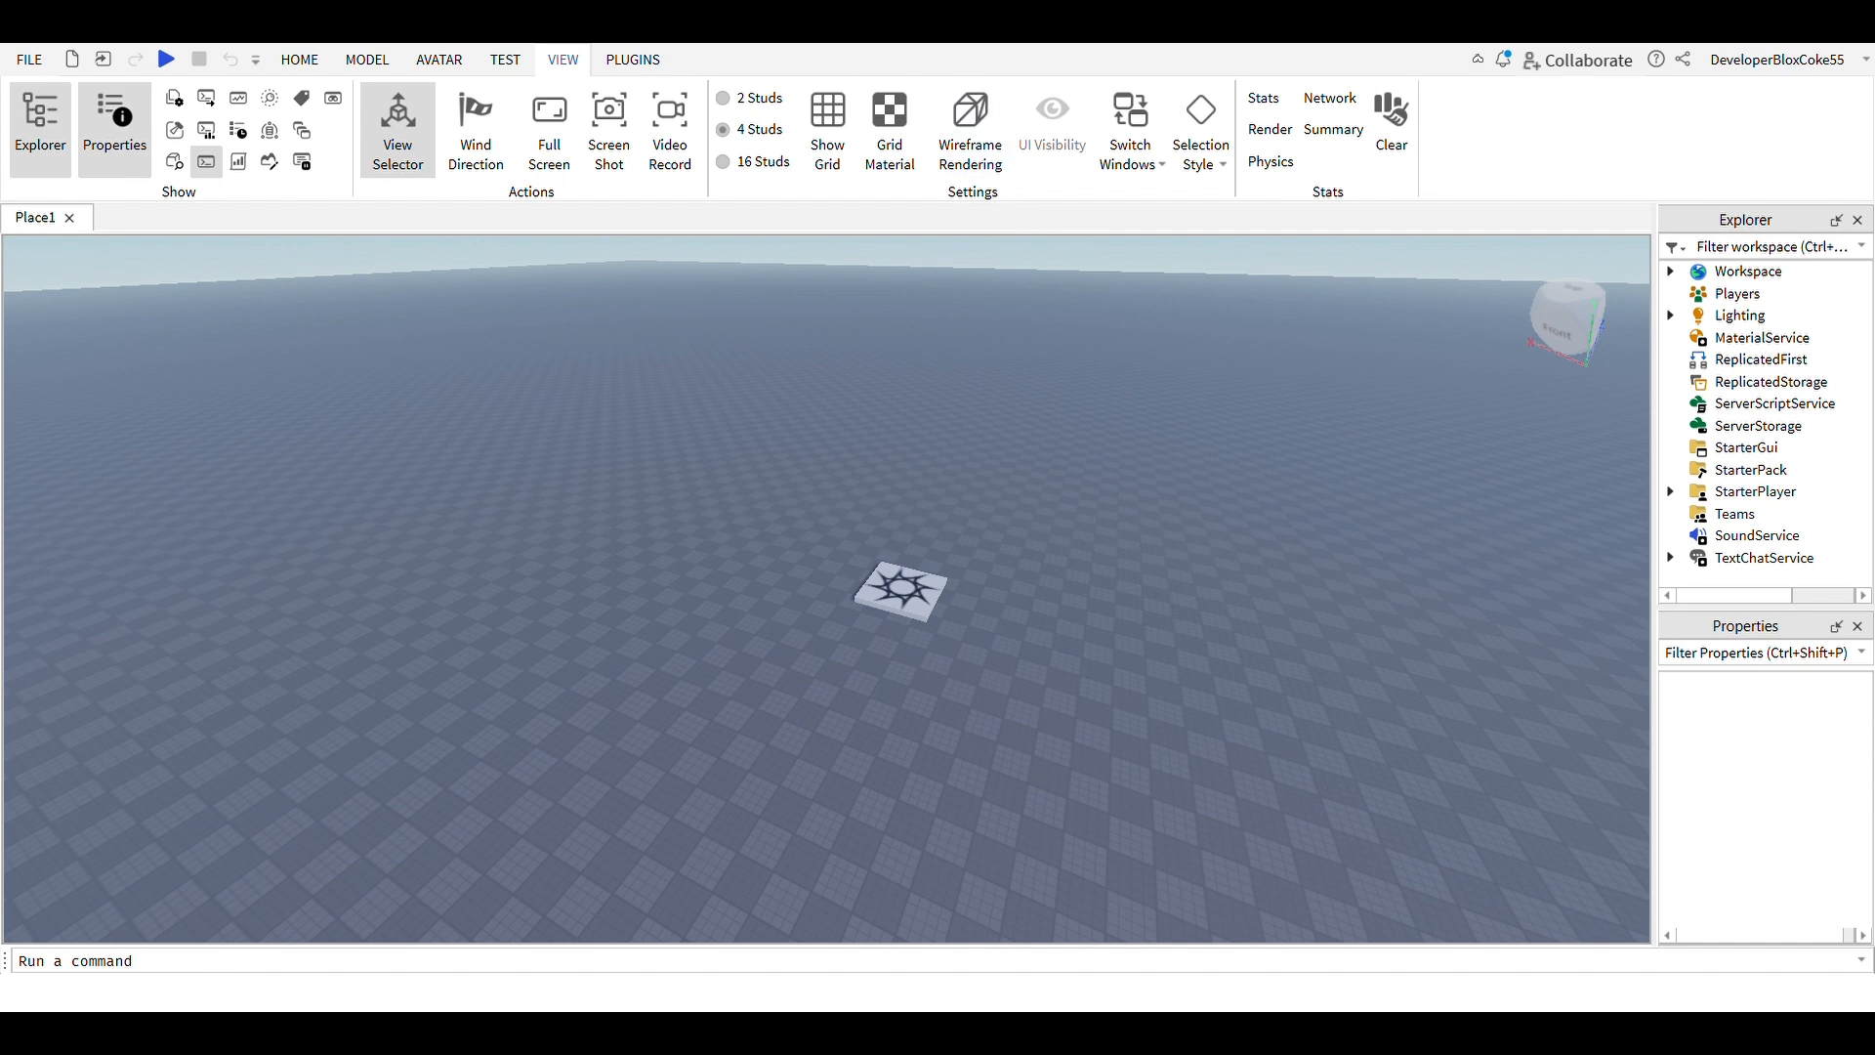
pyautogui.click(641, 63)
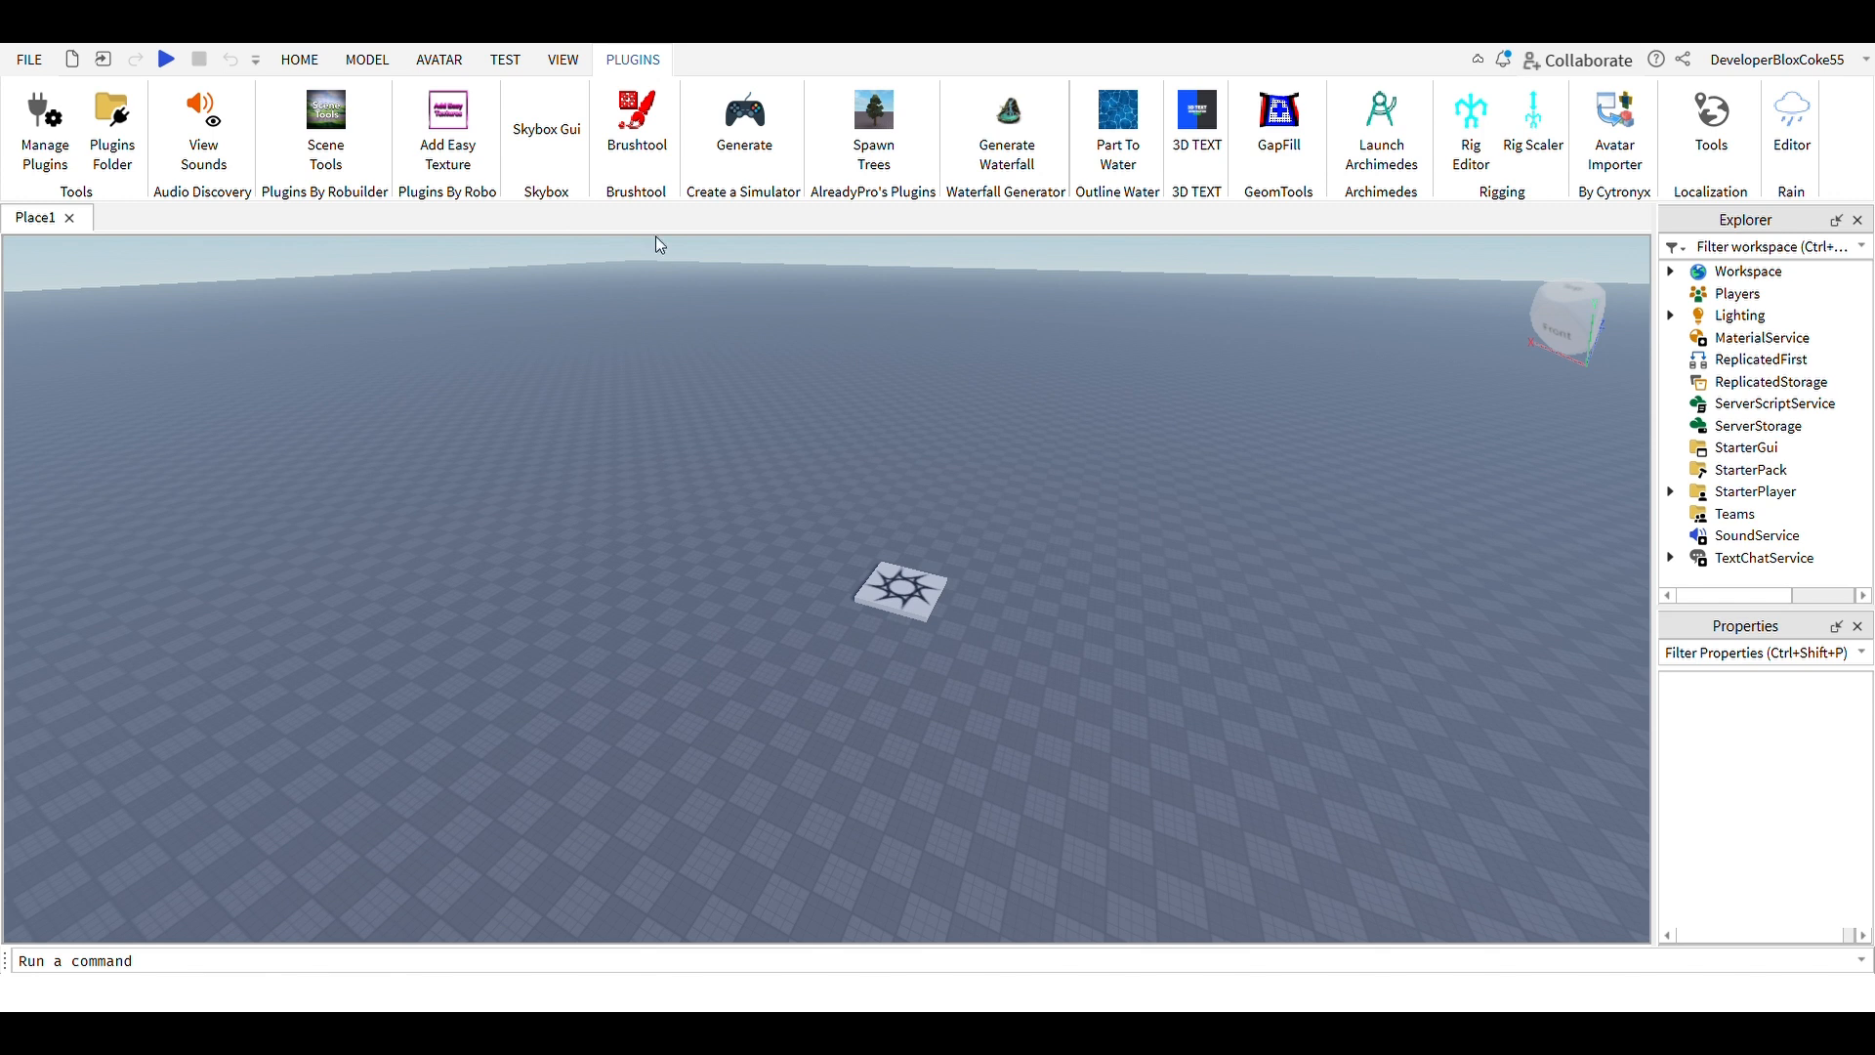
pyautogui.click(570, 66)
pyautogui.click(301, 61)
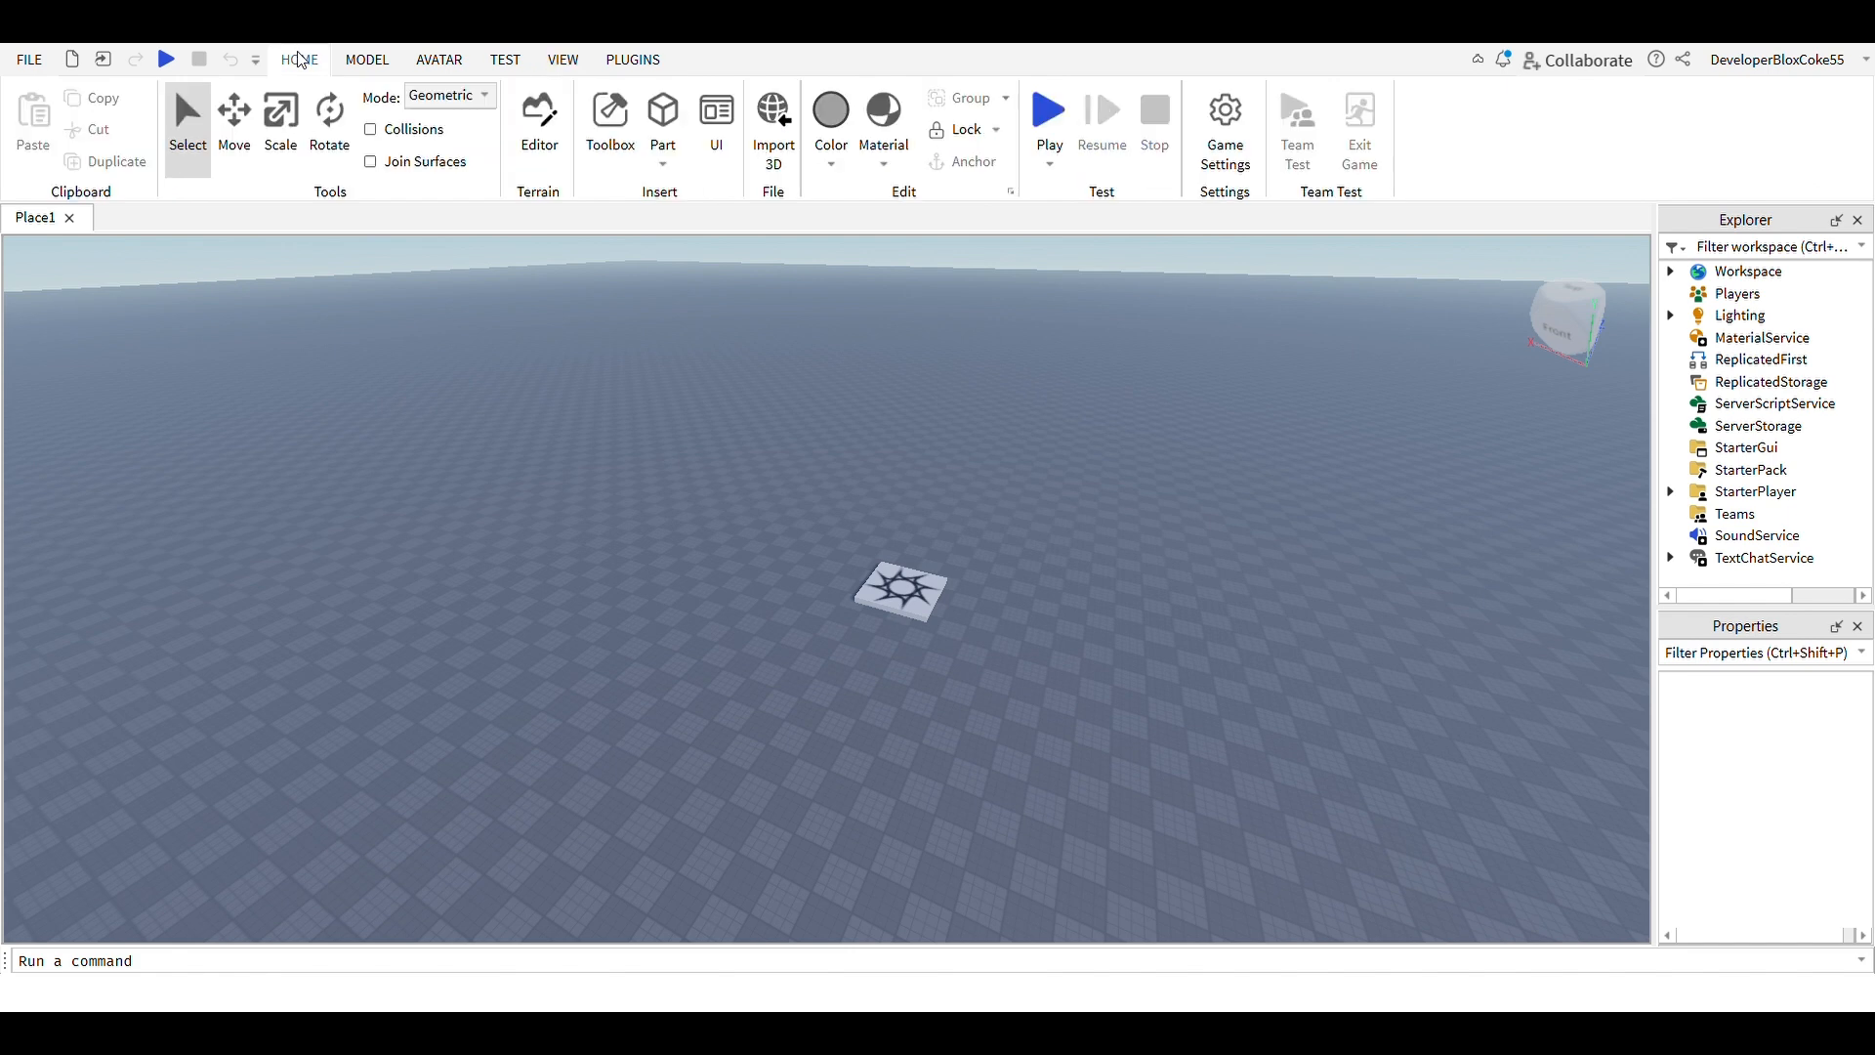
# Select the spawn location with the Select tool and shift it slightly across the baseplate
pyautogui.moveTo(980, 524); pyautogui.dragTo(977, 525, button='right')
pyautogui.click(188, 132)
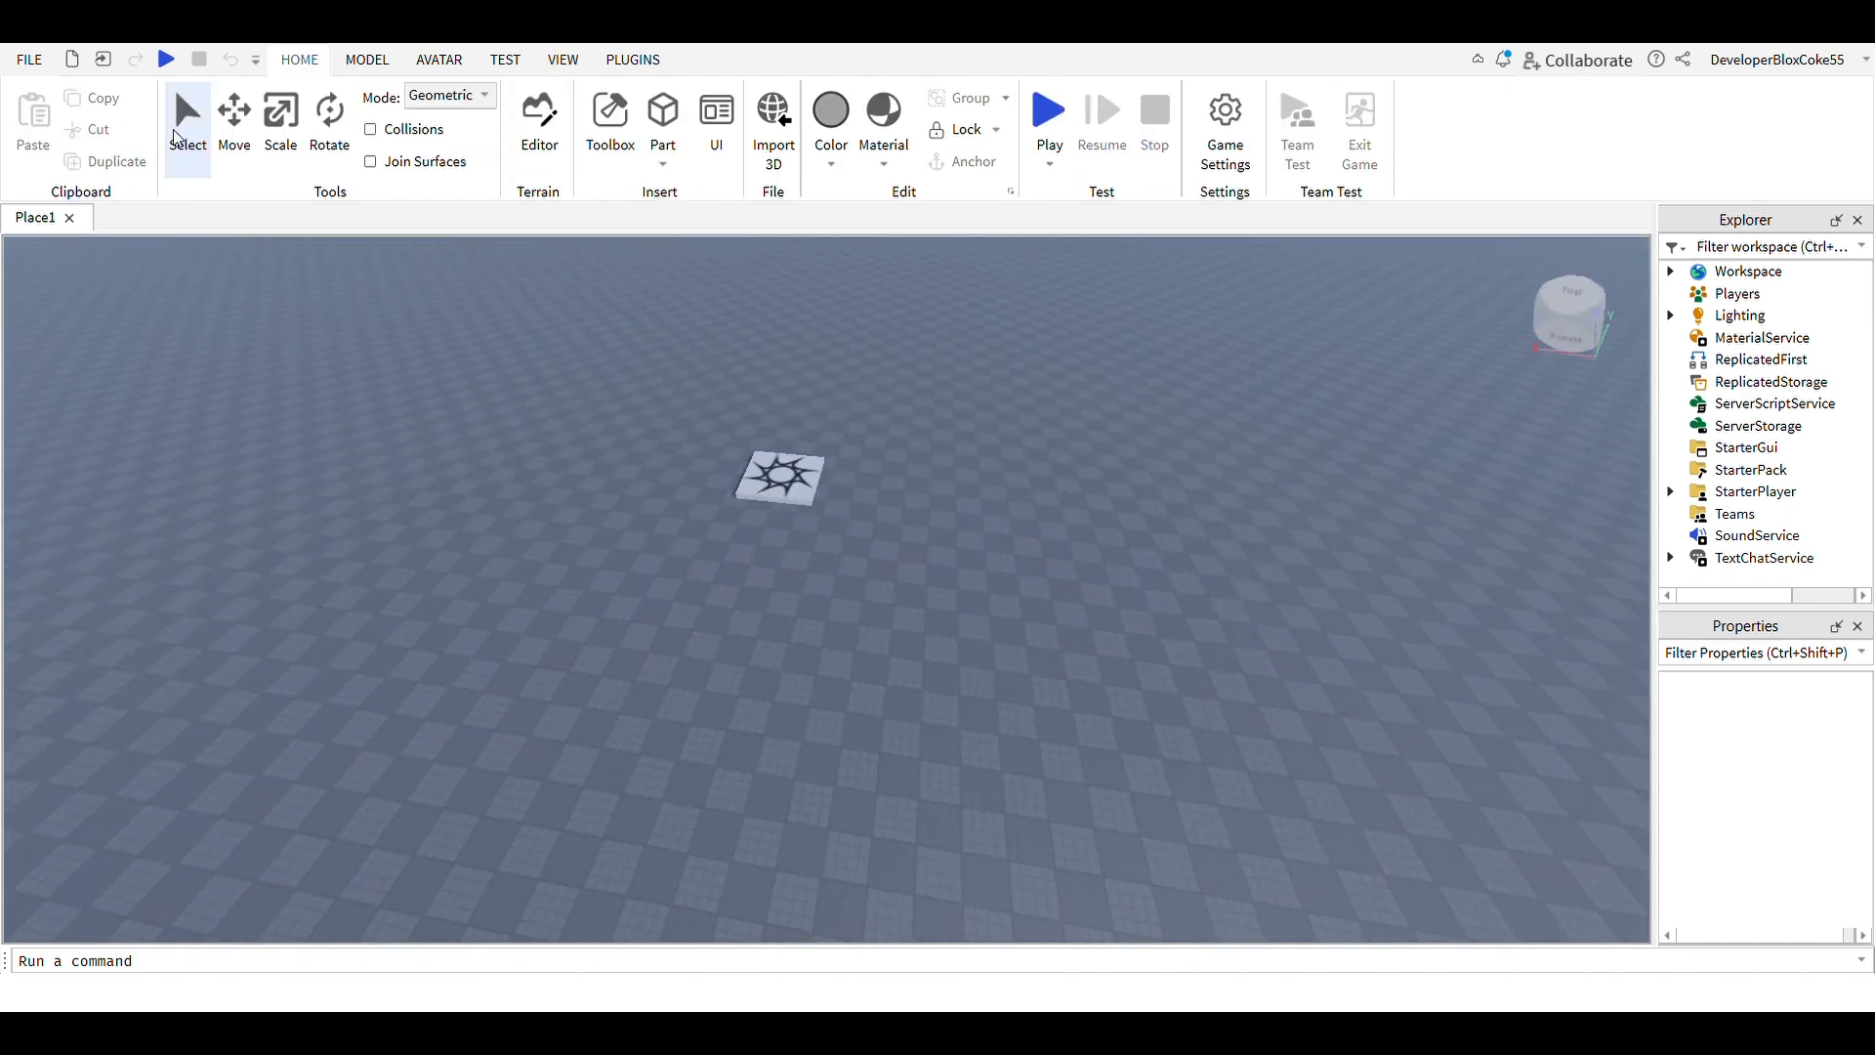
pyautogui.moveTo(624, 478); pyautogui.dragTo(624, 478, button='right')
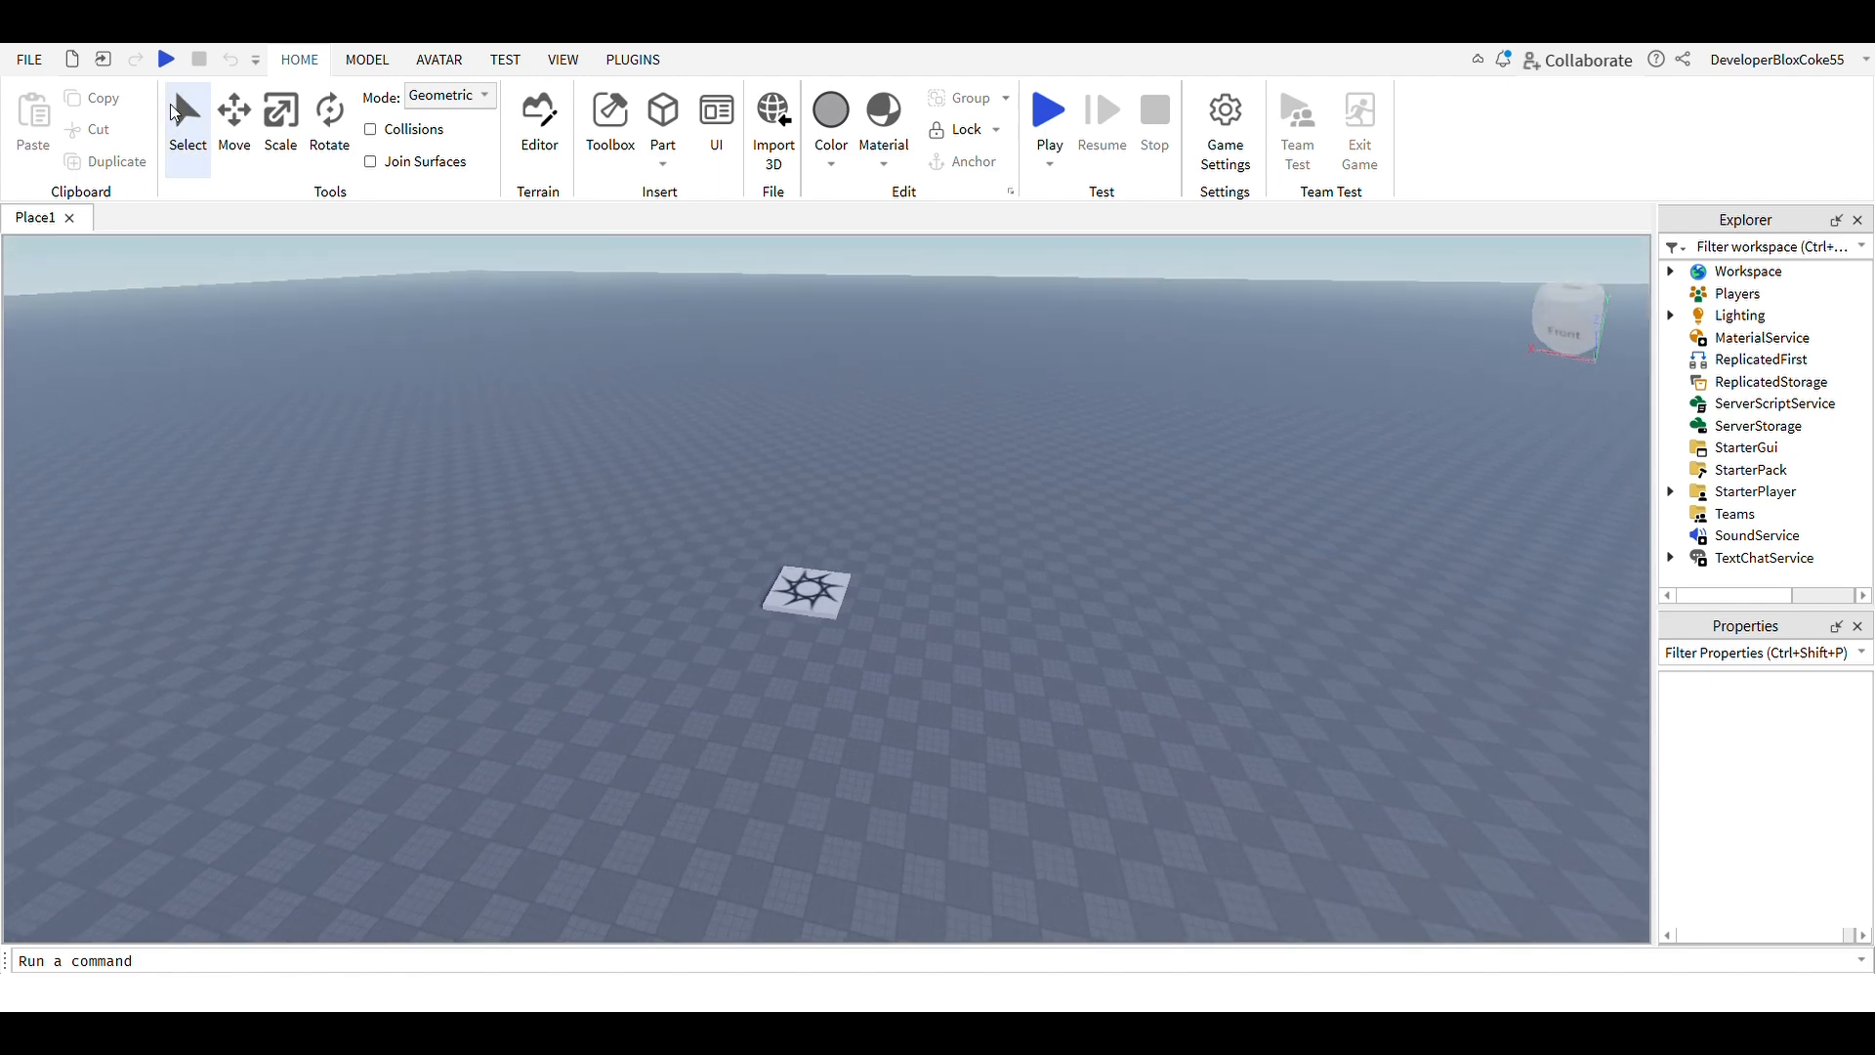
pyautogui.moveTo(816, 485); pyautogui.dragTo(817, 484, button='right')
pyautogui.moveTo(1042, 627); pyautogui.dragTo(1042, 628, button='right')
pyautogui.scroll(5, 1042, 628)
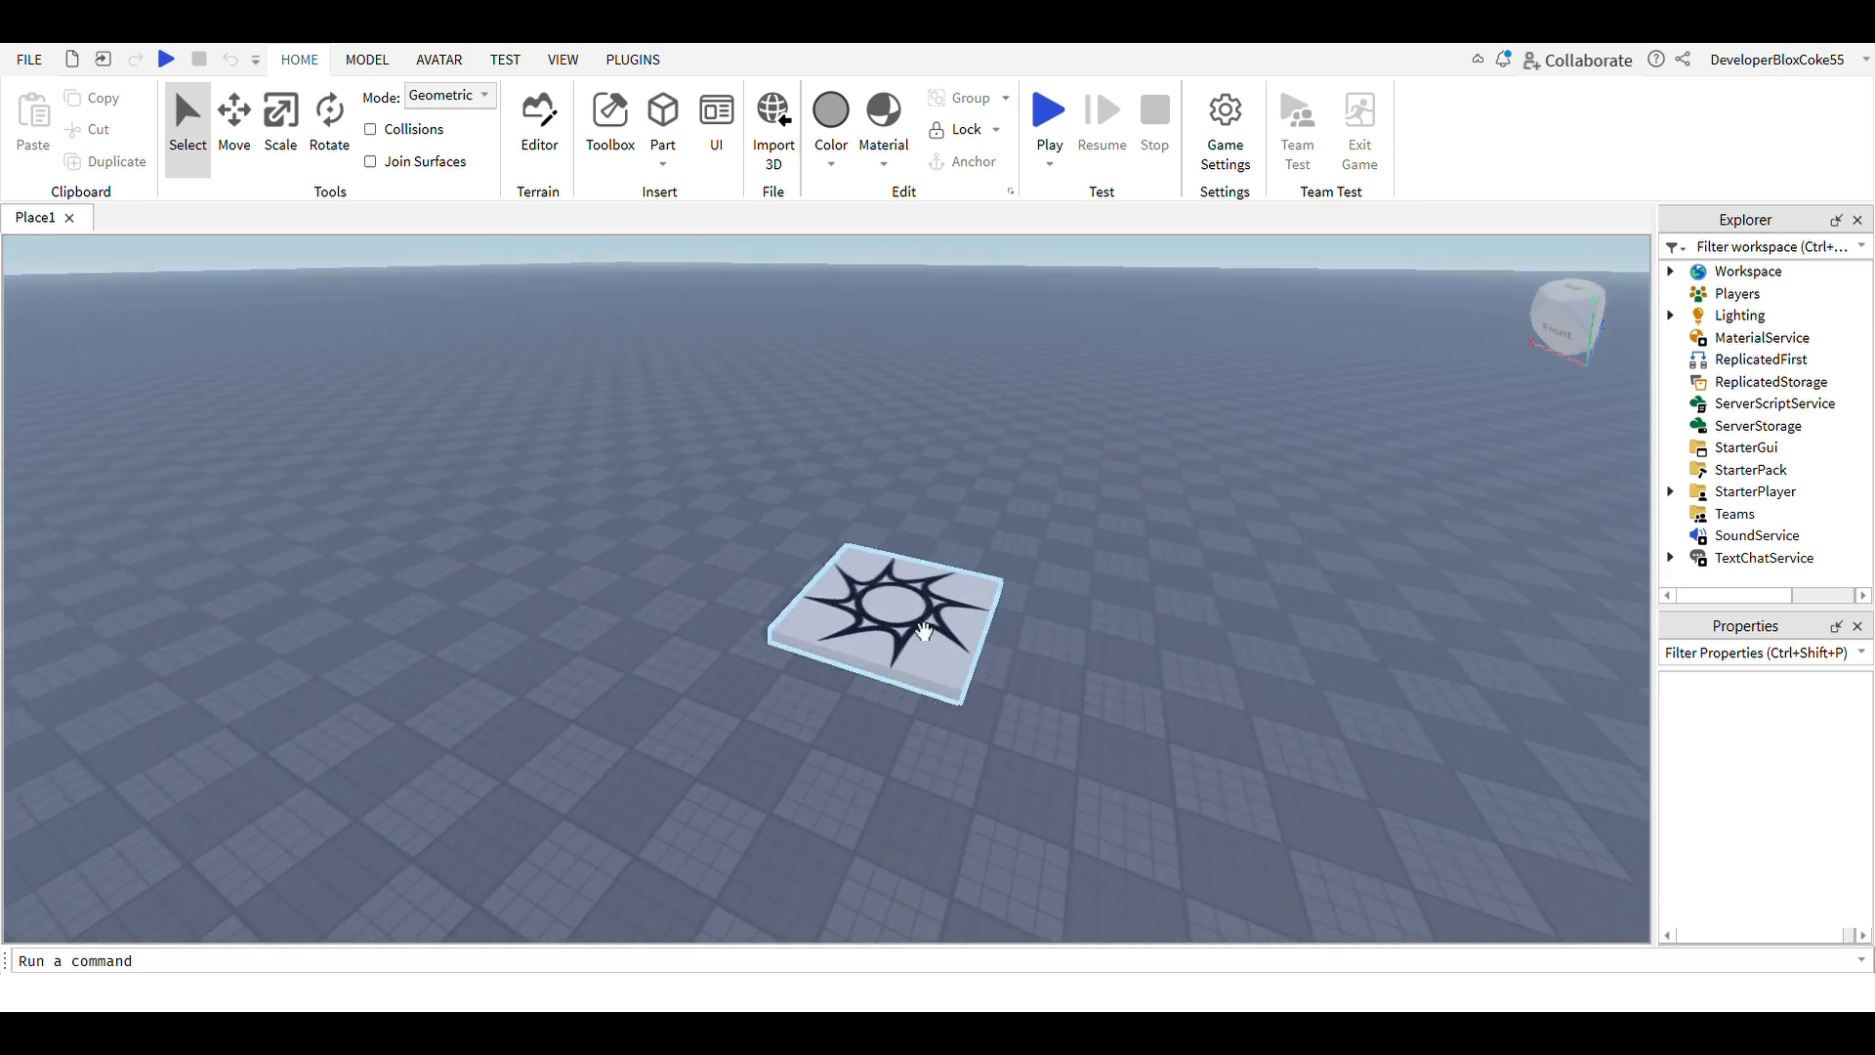
pyautogui.click(943, 662)
pyautogui.moveTo(908, 668)
pyautogui.mouseDown()
pyautogui.moveTo(779, 578)
pyautogui.moveTo(851, 713)
pyautogui.moveTo(899, 657)
pyautogui.moveTo(925, 682)
pyautogui.moveTo(899, 661)
pyautogui.mouseUp()
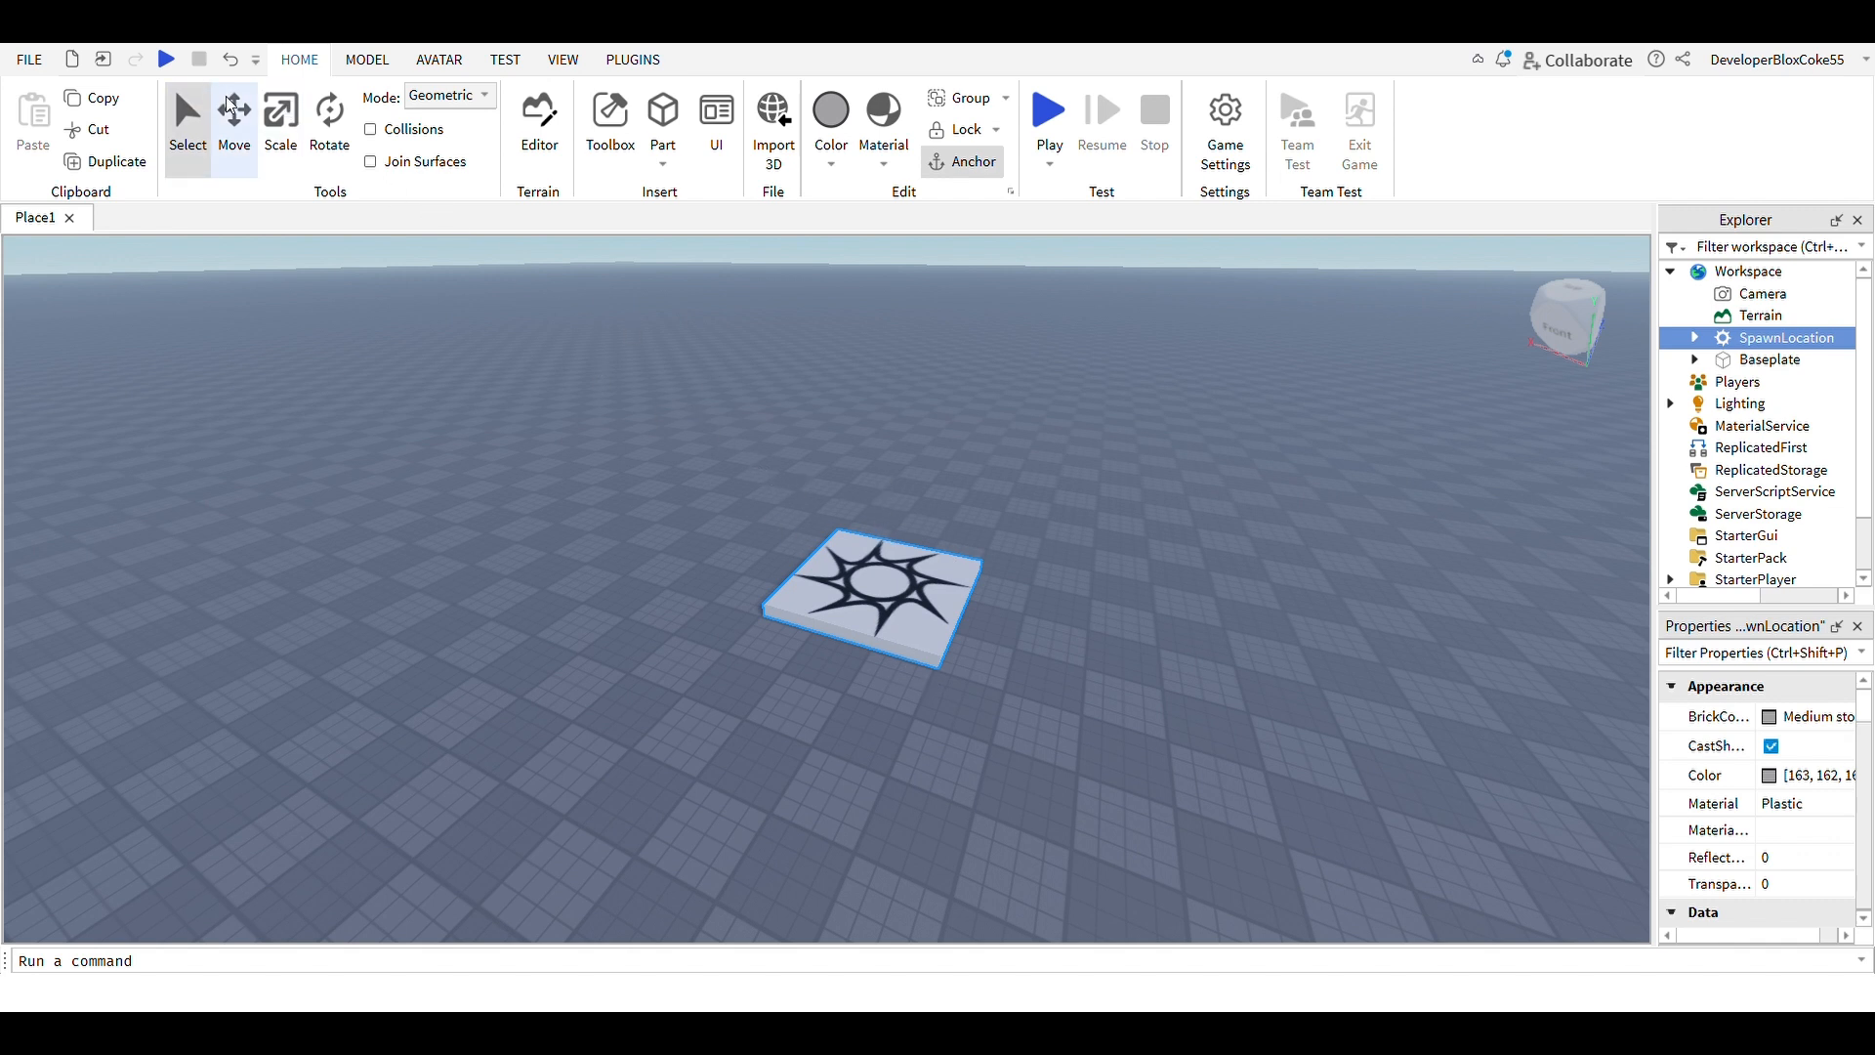
# Raise the spawn location above the baseplate and shift it sideways with the Move tool
pyautogui.click(234, 127)
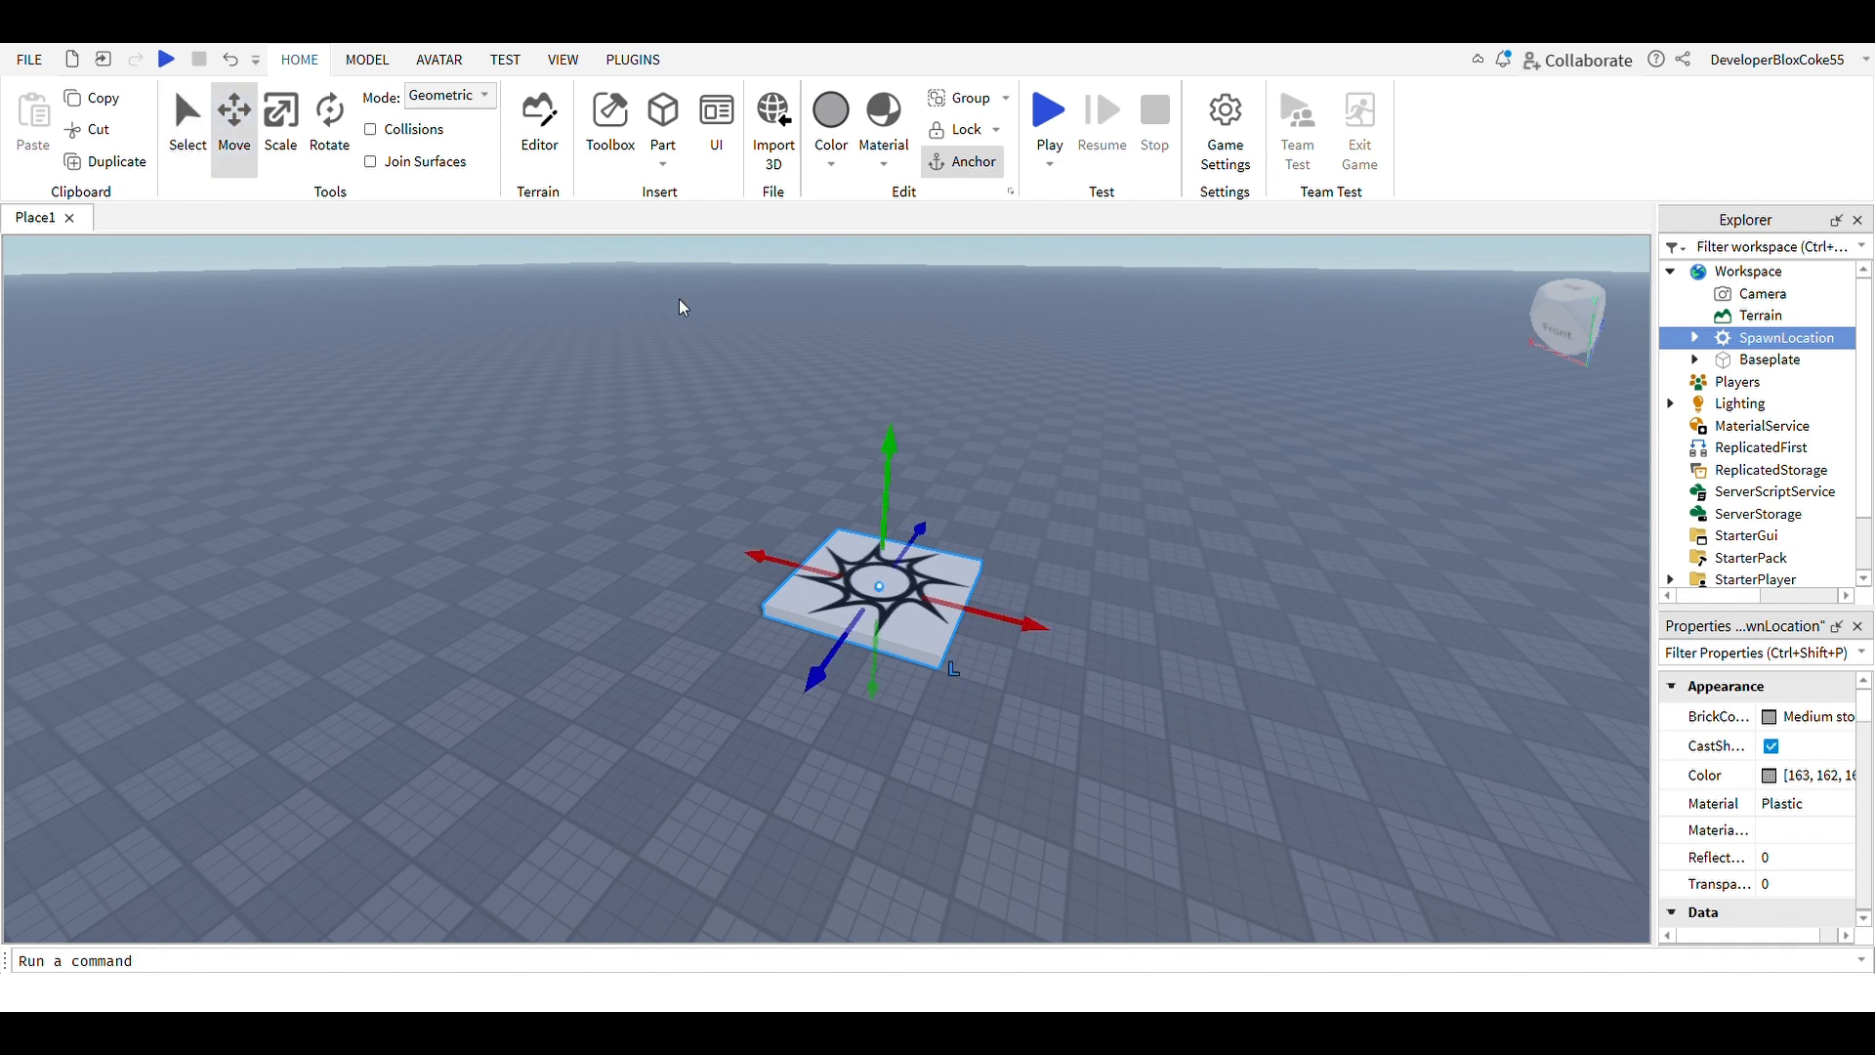
pyautogui.moveTo(891, 459); pyautogui.dragTo(887, 351)
pyautogui.moveTo(1033, 507); pyautogui.dragTo(1285, 582)
pyautogui.press('f')
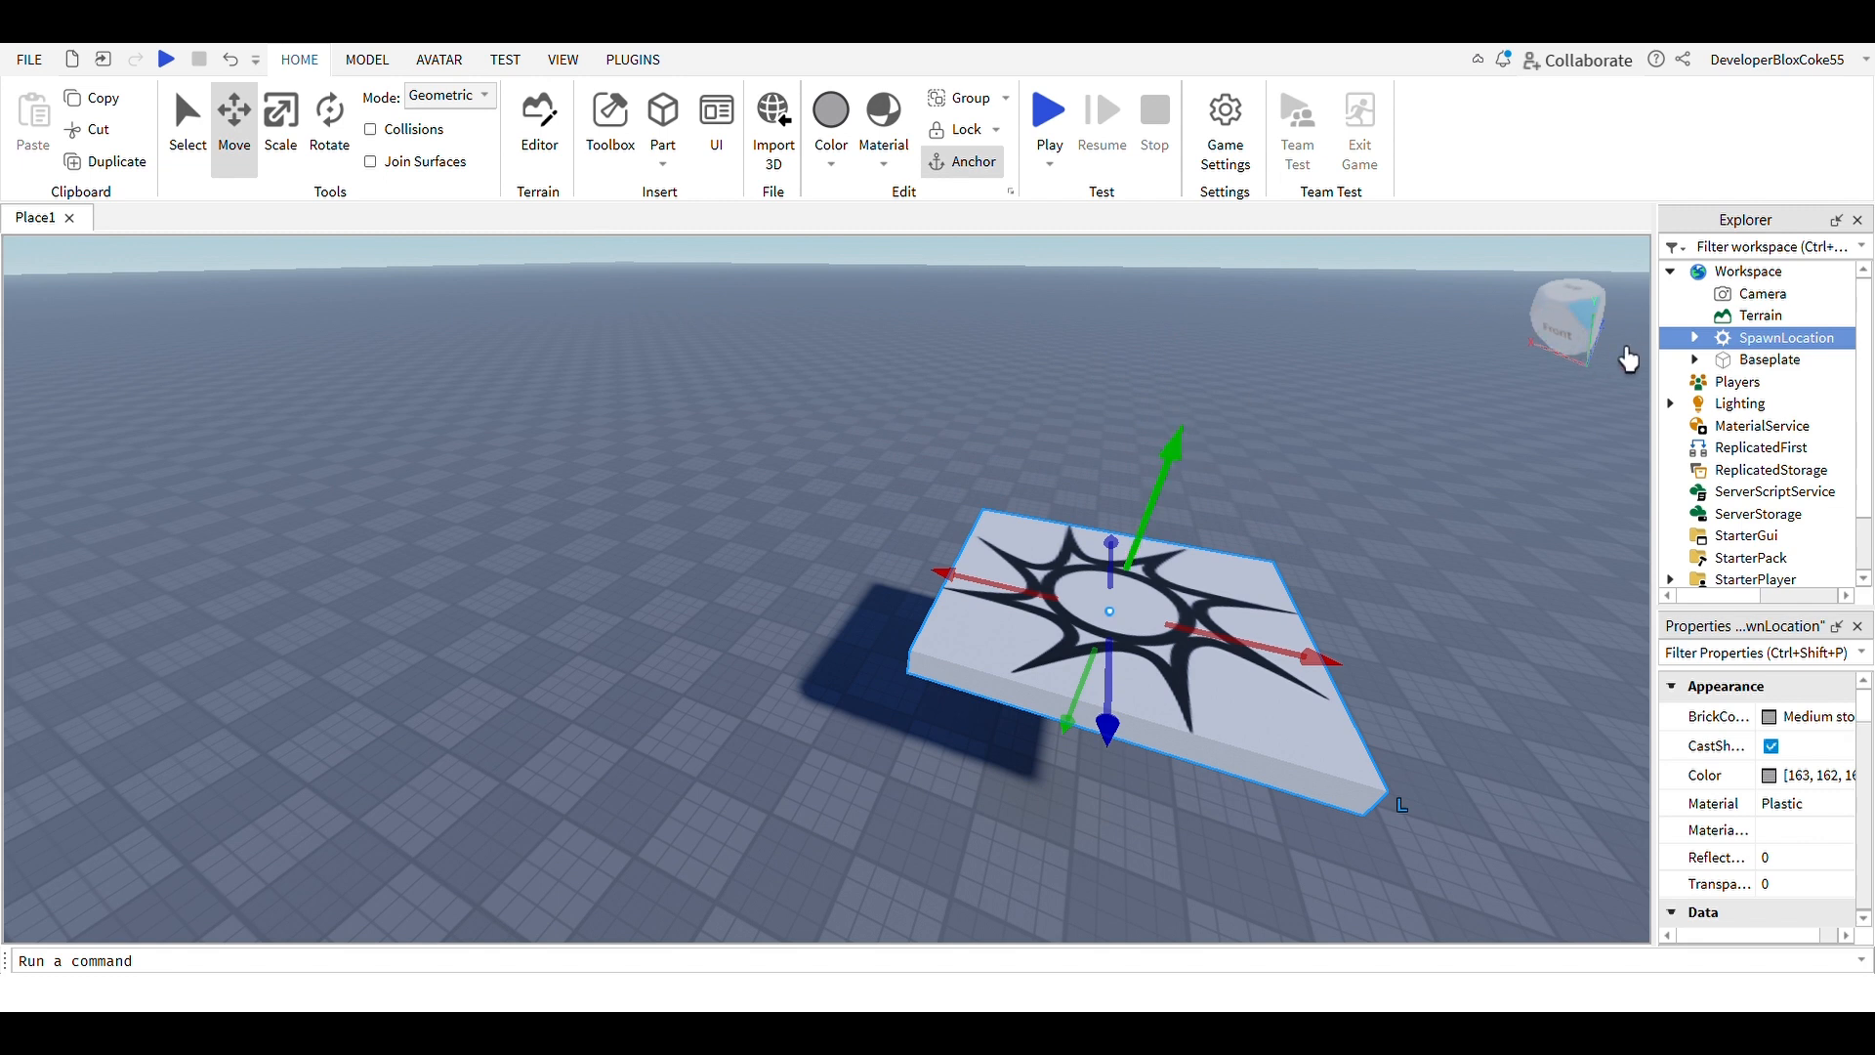
pyautogui.moveTo(1111, 543); pyautogui.dragTo(1147, 470)
pyautogui.moveTo(993, 495); pyautogui.dragTo(691, 653)
pyautogui.moveTo(928, 626); pyautogui.dragTo(953, 515)
pyautogui.moveTo(819, 520); pyautogui.dragTo(610, 586)
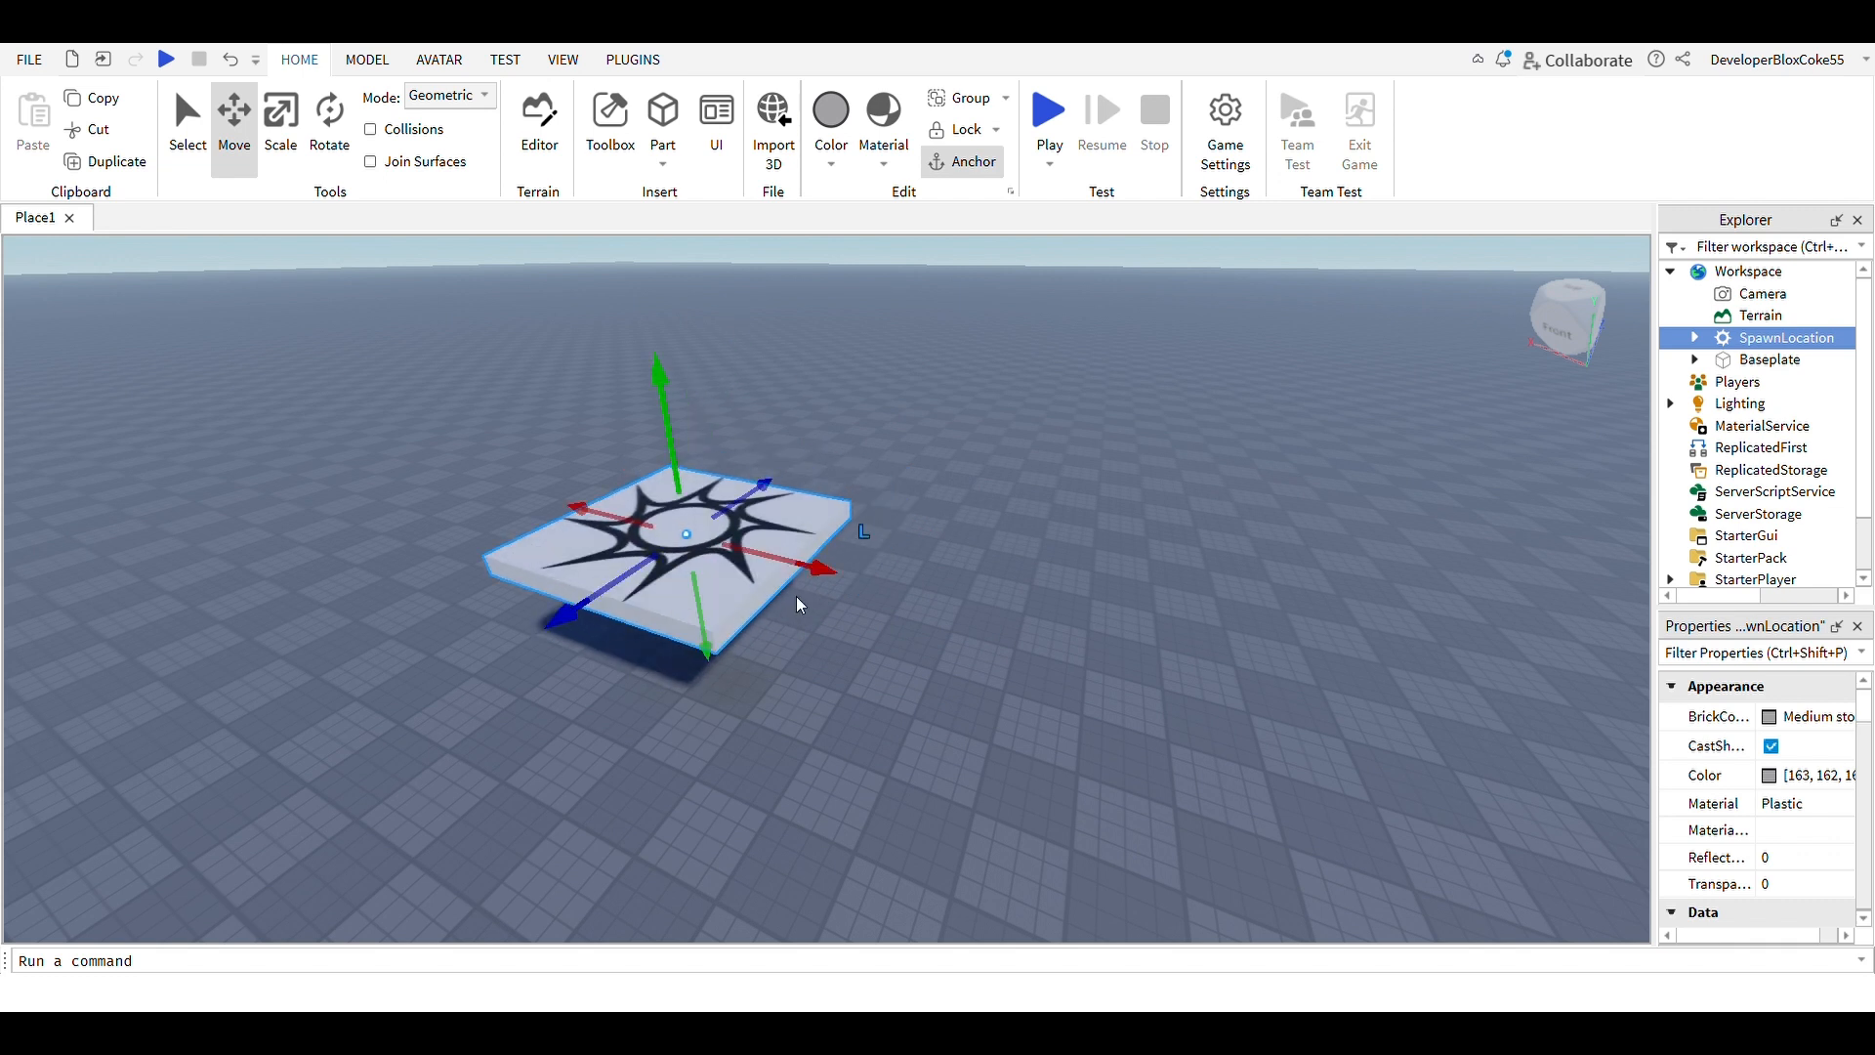
# Move the spawn location along its red and blue axes and lower it back towards the baseplate
pyautogui.moveTo(838, 574); pyautogui.dragTo(951, 619)
pyautogui.moveTo(863, 522); pyautogui.dragTo(926, 466)
pyautogui.moveTo(817, 564); pyautogui.dragTo(728, 647)
pyautogui.moveTo(945, 621); pyautogui.dragTo(1113, 662)
pyautogui.moveTo(880, 579); pyautogui.dragTo(729, 545)
pyautogui.moveTo(768, 658); pyautogui.dragTo(757, 705)
pyautogui.moveTo(879, 670); pyautogui.dragTo(1000, 674)
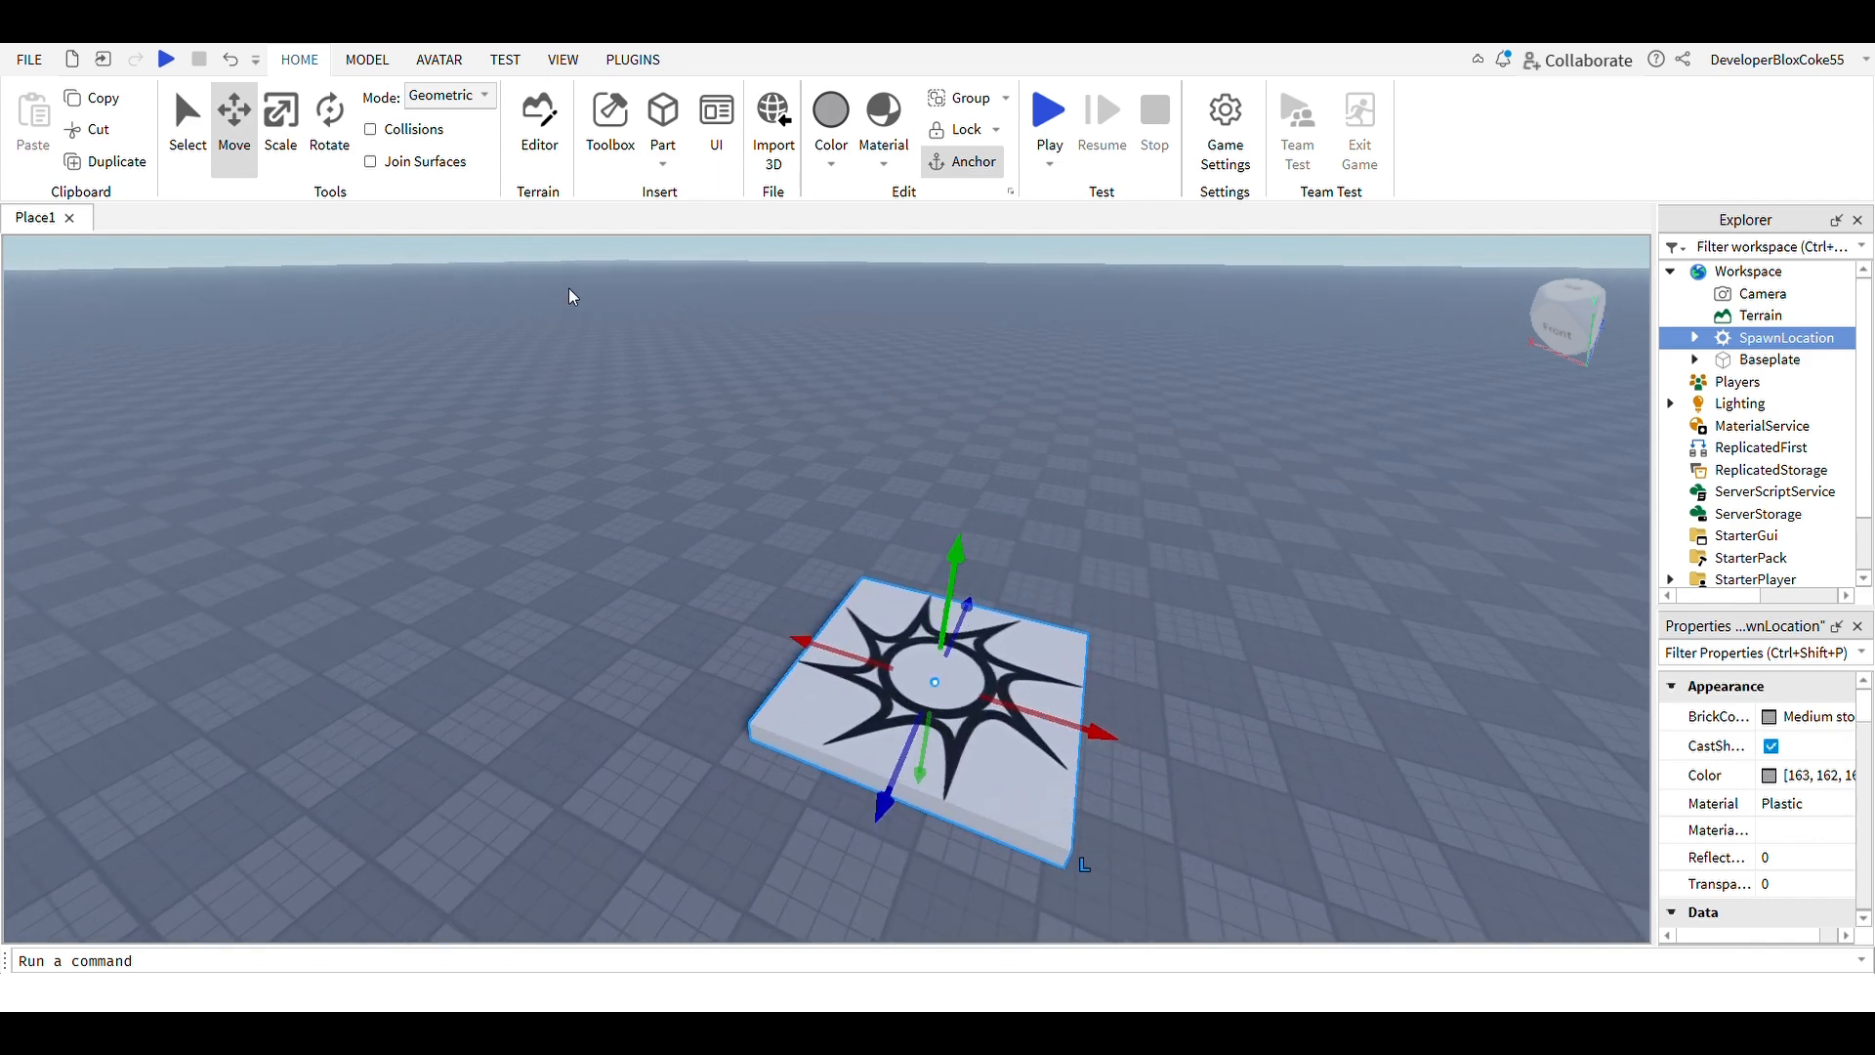
# Enlarge the spawn location in height, width and length with the Scale tool
pyautogui.click(288, 145)
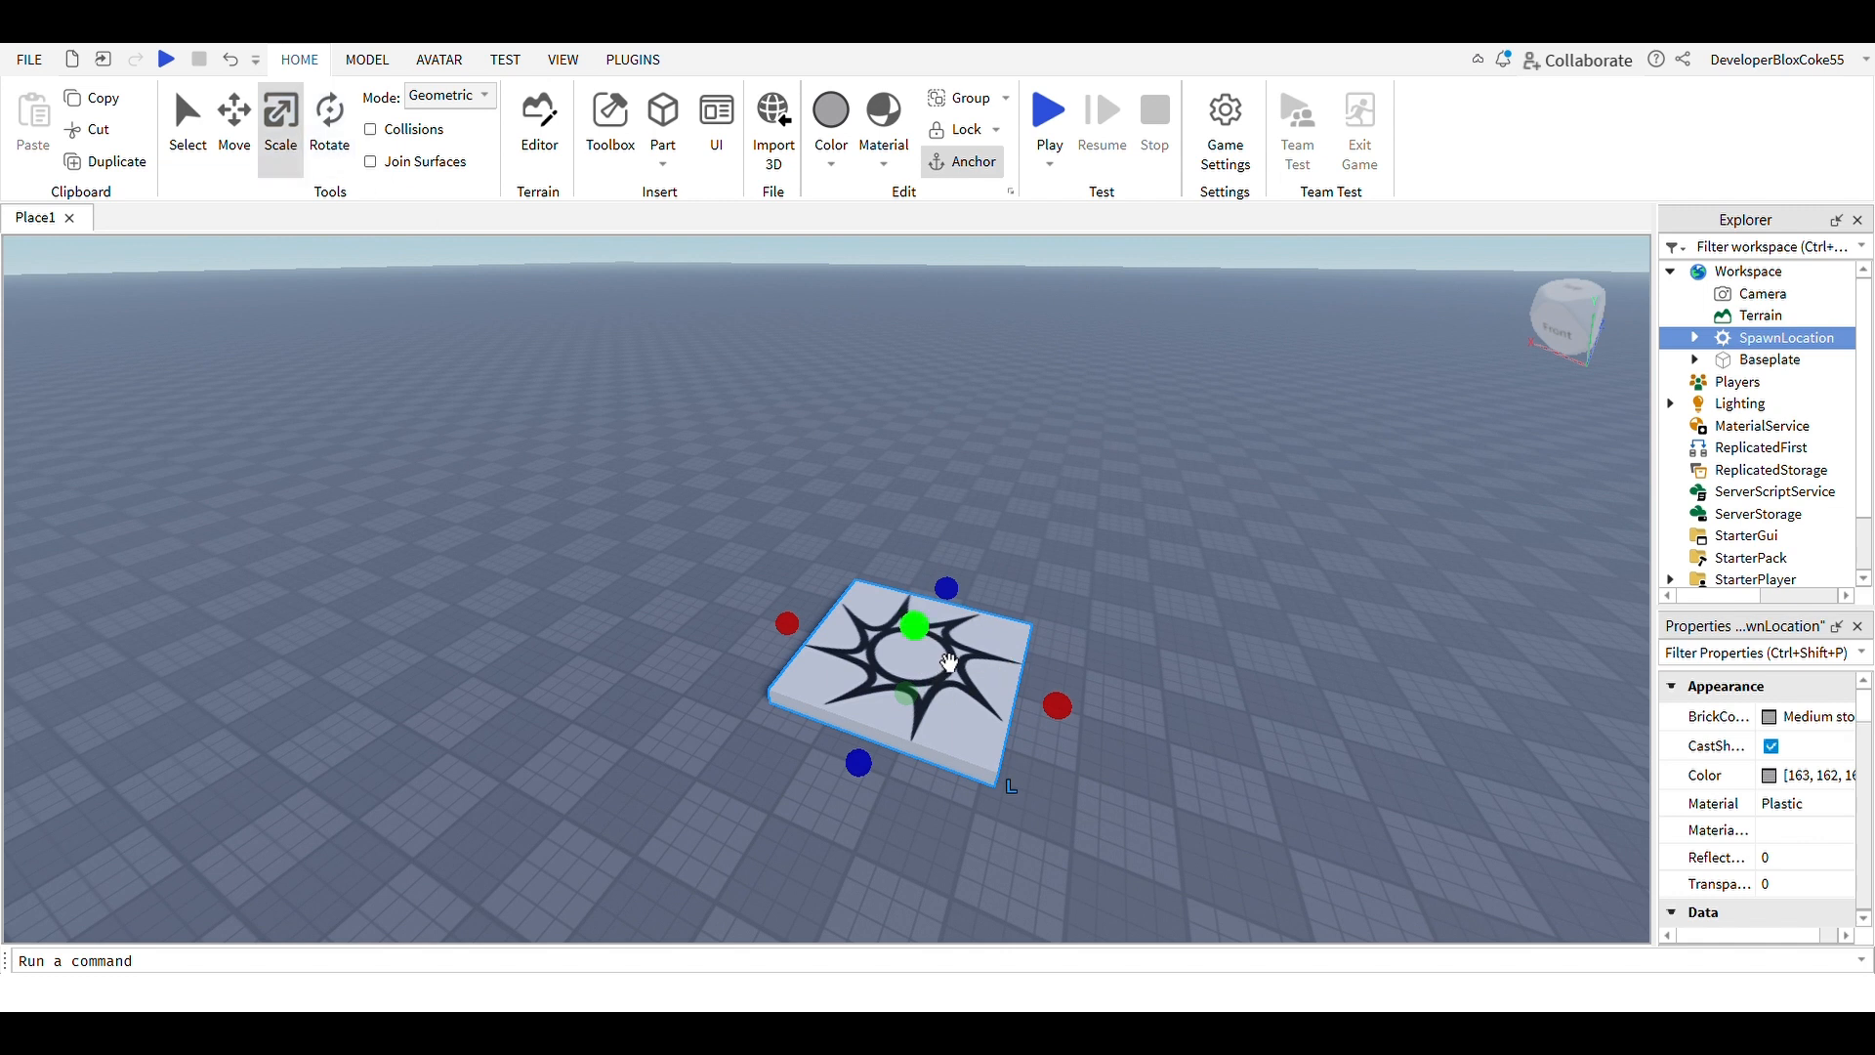
pyautogui.moveTo(915, 625); pyautogui.dragTo(947, 419)
pyautogui.moveTo(1083, 617); pyautogui.dragTo(1266, 718)
pyautogui.moveTo(1052, 732); pyautogui.dragTo(927, 945)
pyautogui.moveTo(931, 720); pyautogui.dragTo(930, 717, button='right')
pyautogui.press('a')
pyautogui.press('s')
pyautogui.moveTo(742, 603); pyautogui.dragTo(360, 609)
pyautogui.moveTo(619, 696); pyautogui.dragTo(593, 759)
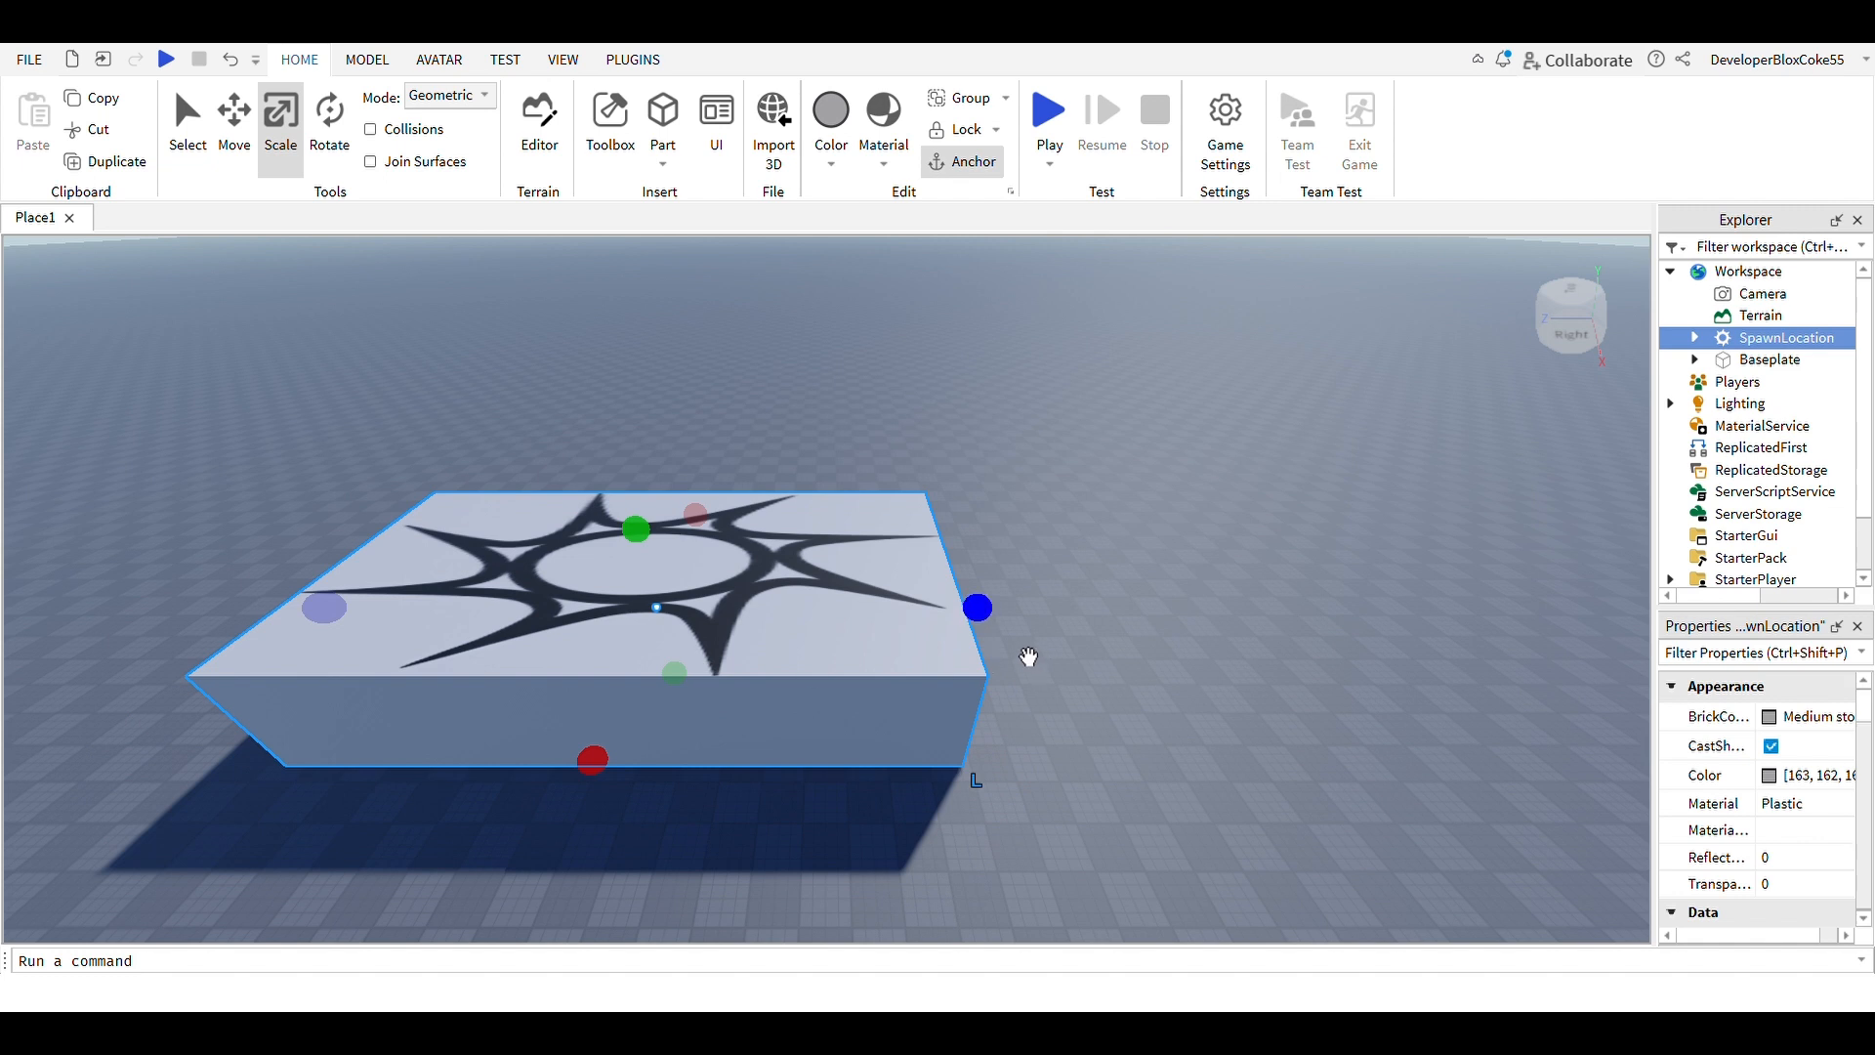
# Scale the enlarged spawn location back down in width, length and height into a flatter, smaller plate
pyautogui.moveTo(1029, 656); pyautogui.dragTo(892, 717)
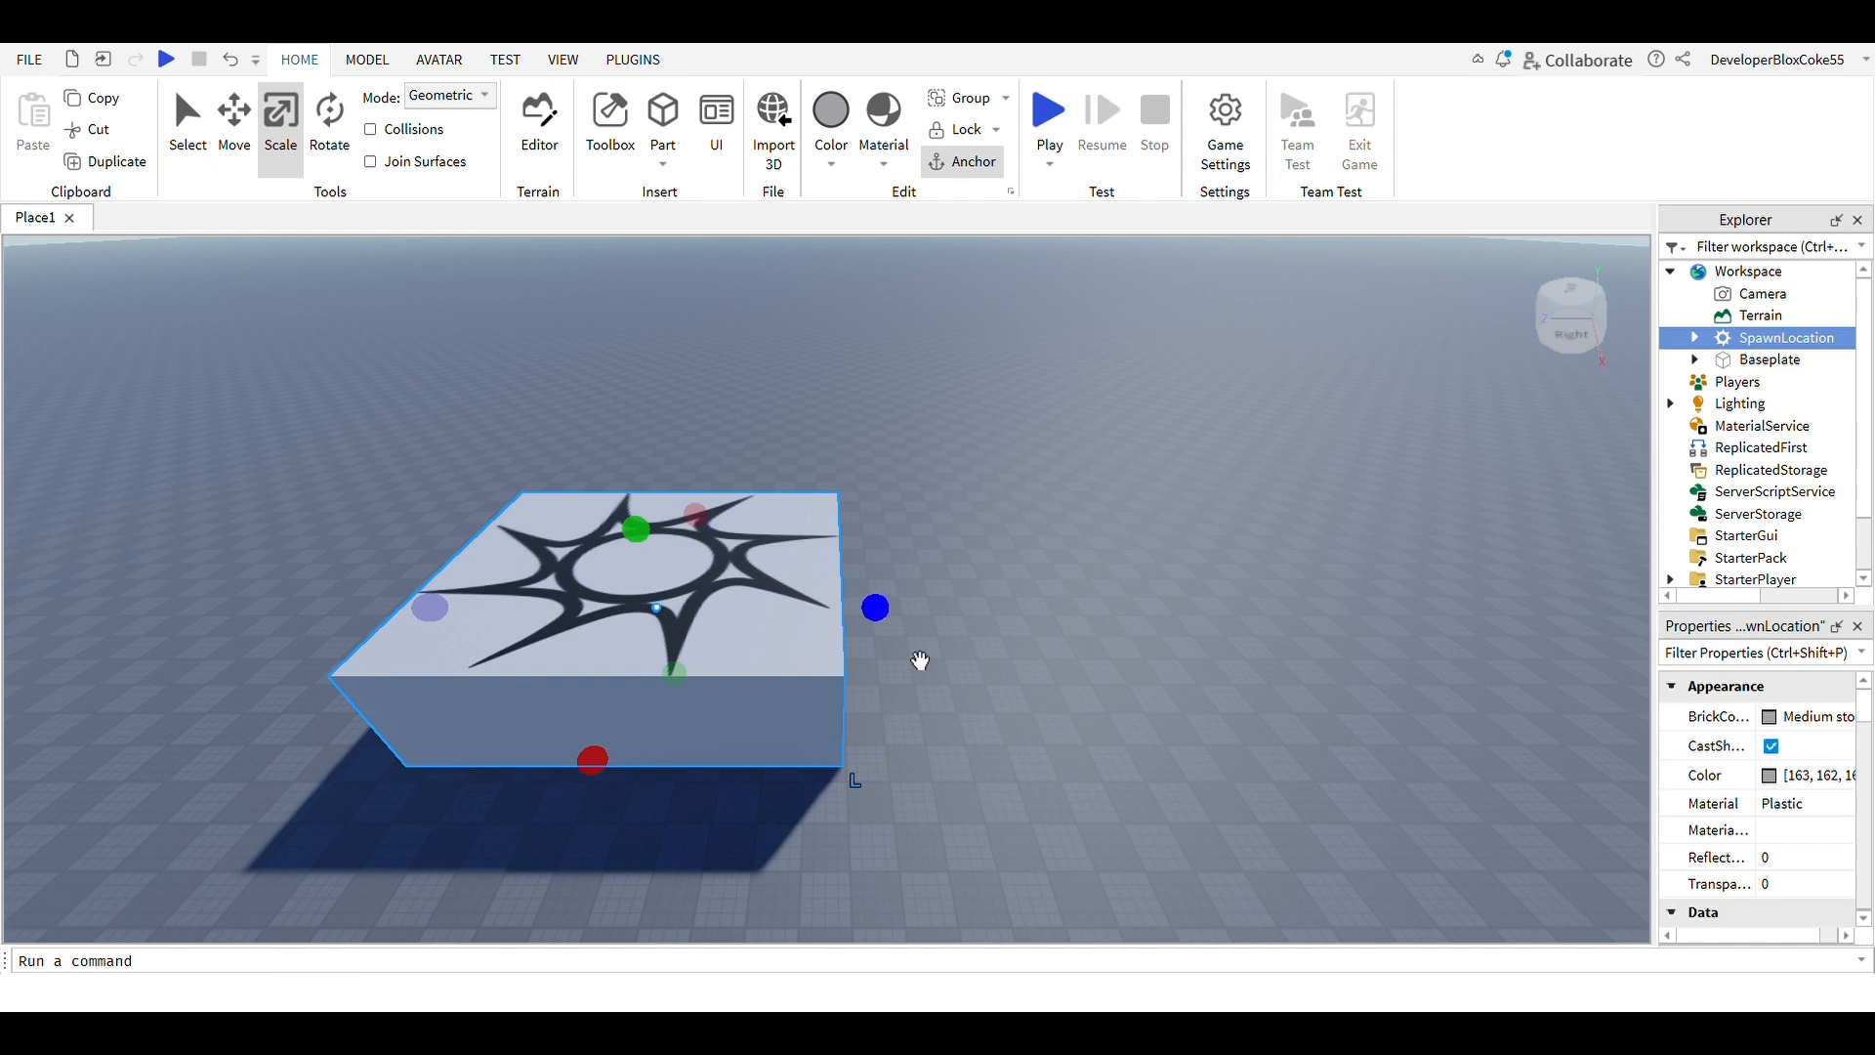
pyautogui.moveTo(921, 661); pyautogui.dragTo(837, 781)
pyautogui.moveTo(732, 529); pyautogui.dragTo(746, 757)
pyautogui.moveTo(855, 691); pyautogui.dragTo(744, 719)
pyautogui.moveTo(681, 558); pyautogui.dragTo(655, 613)
pyautogui.scroll(6, 991, 547)
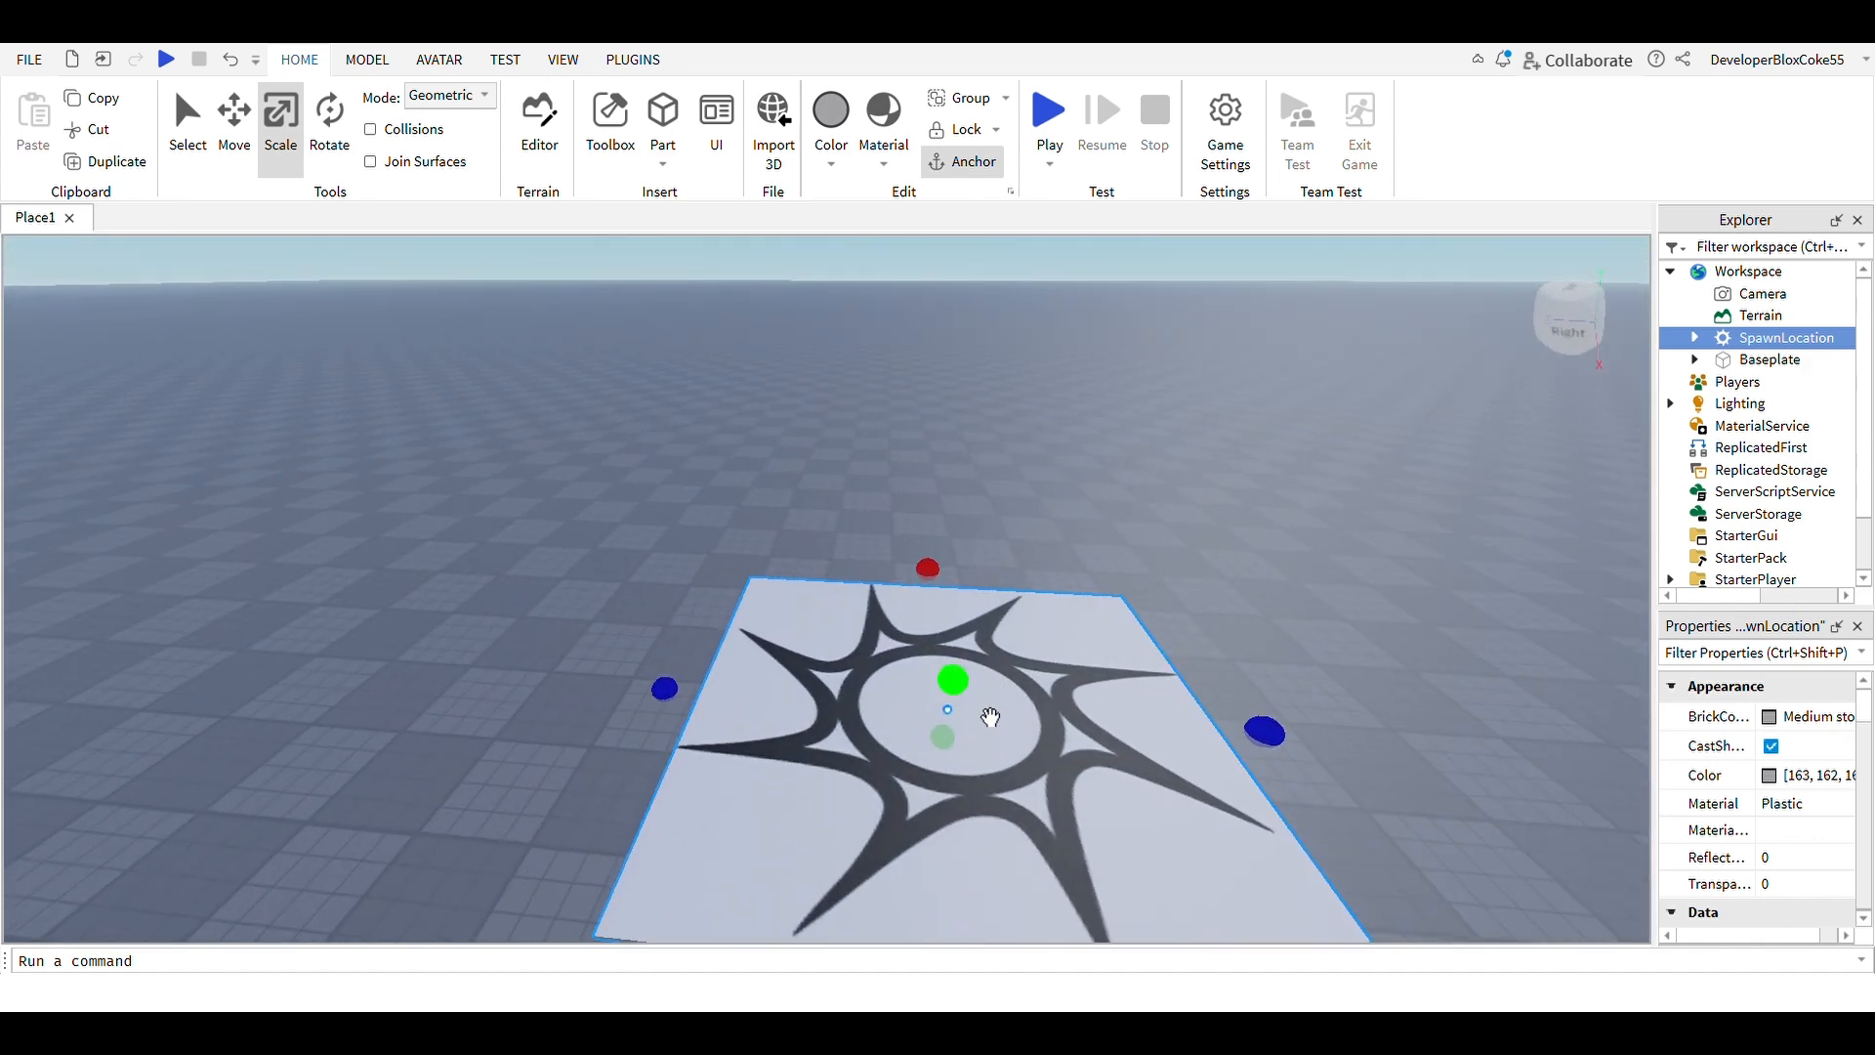
# Rotate the spawn location around its green vertical axis with the Rotate tool
pyautogui.scroll(-5, 991, 718)
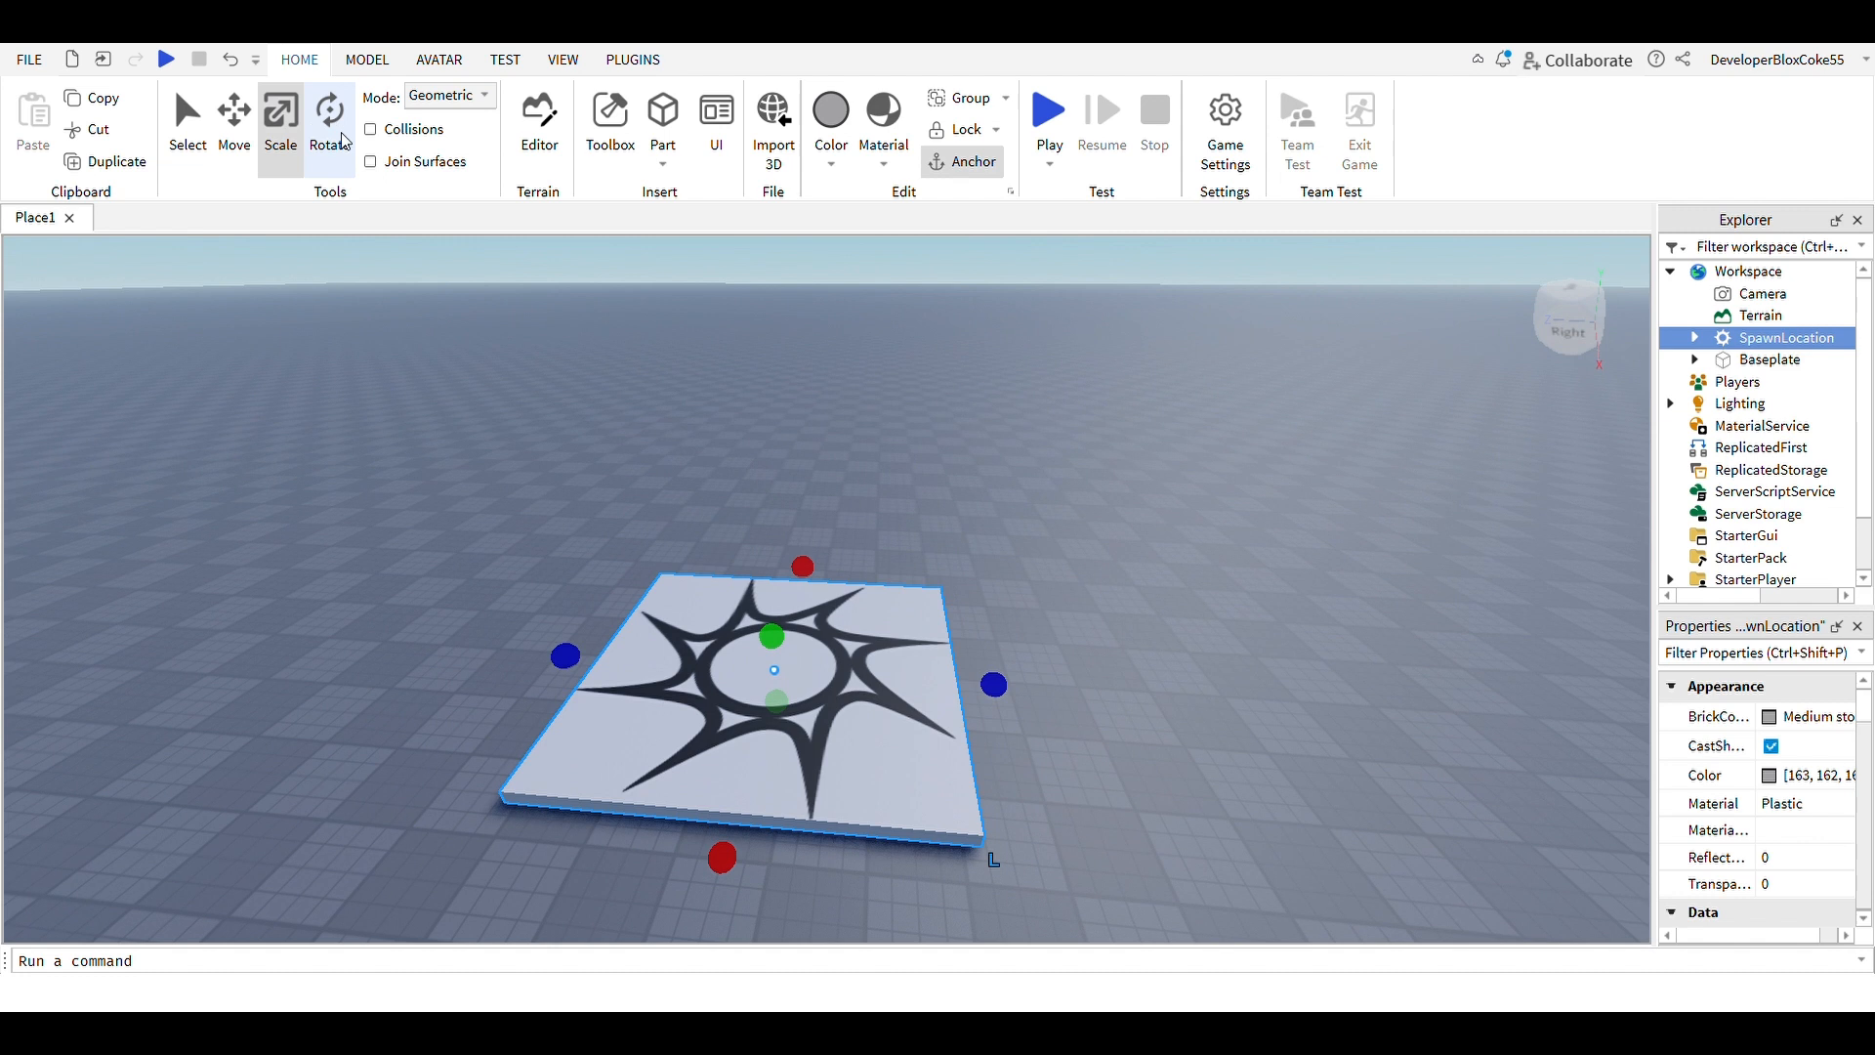
pyautogui.click(341, 140)
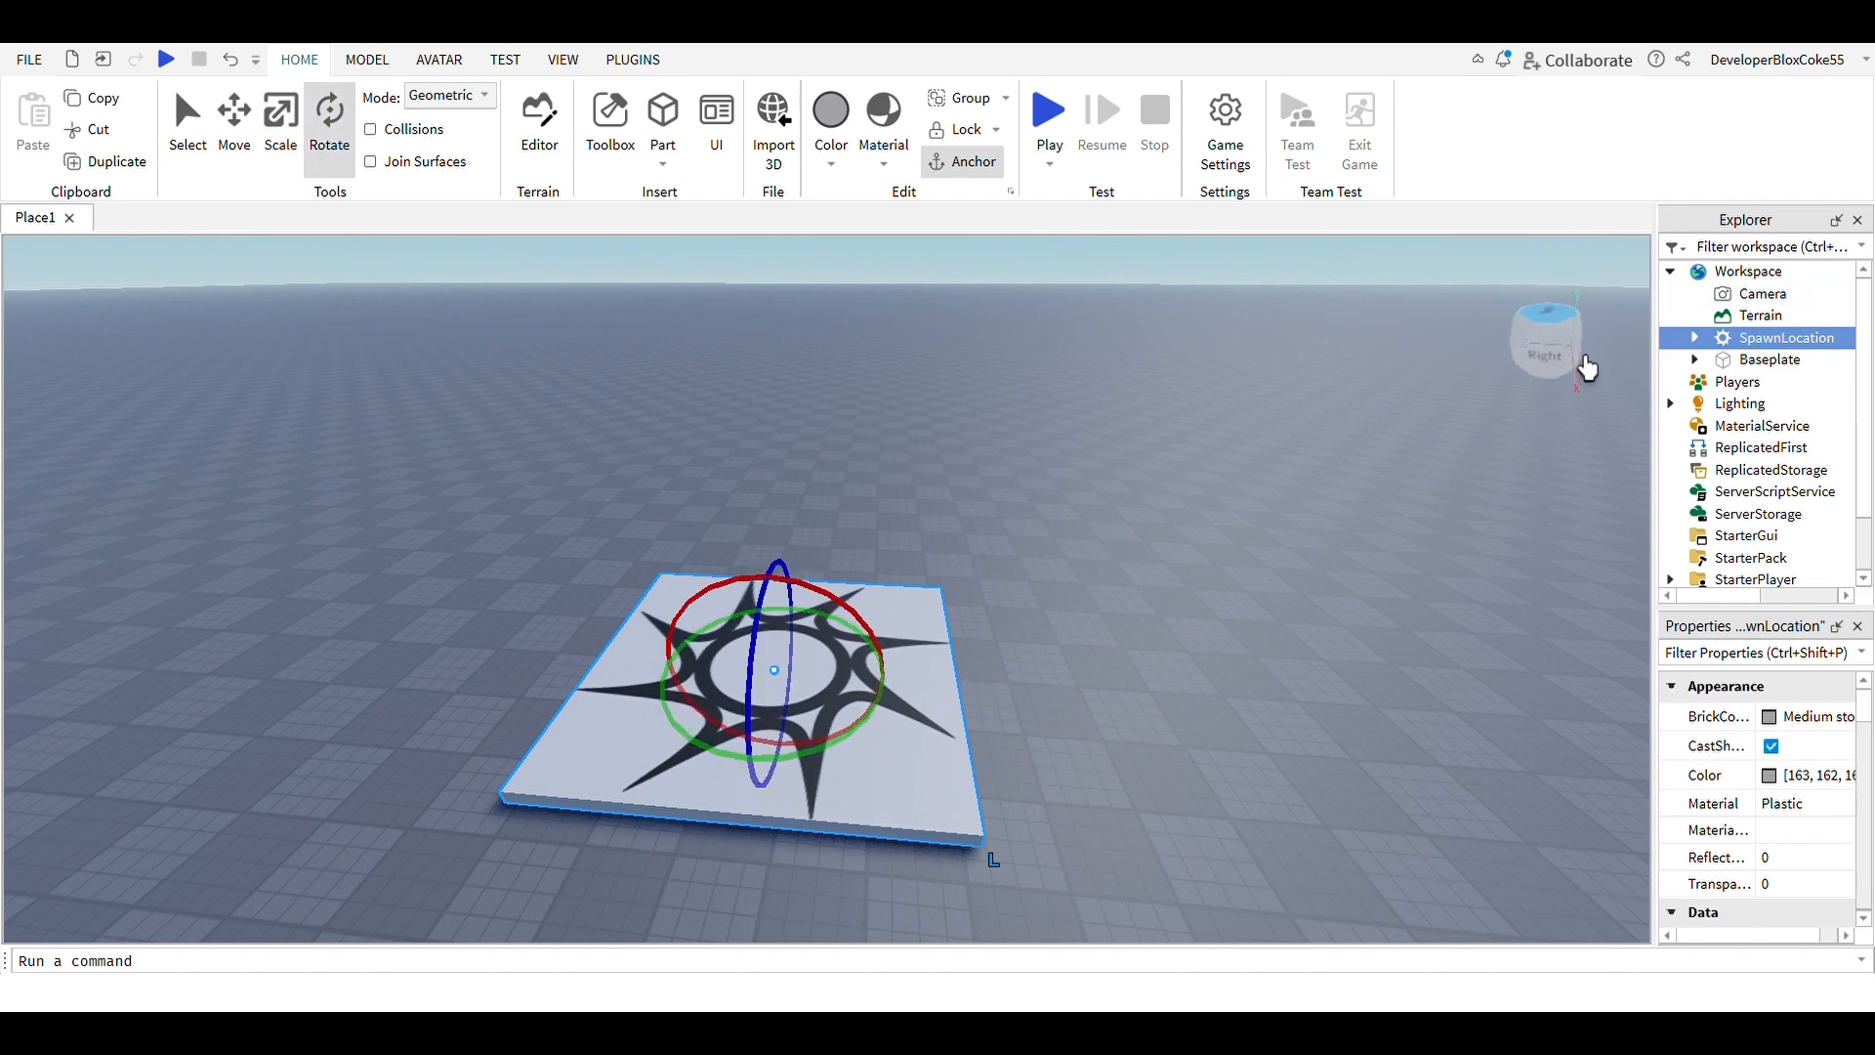
pyautogui.moveTo(1225, 633); pyautogui.dragTo(1224, 633, button='right')
pyautogui.press('d')
pyautogui.press('w')
pyautogui.scroll(-5, 1222, 631)
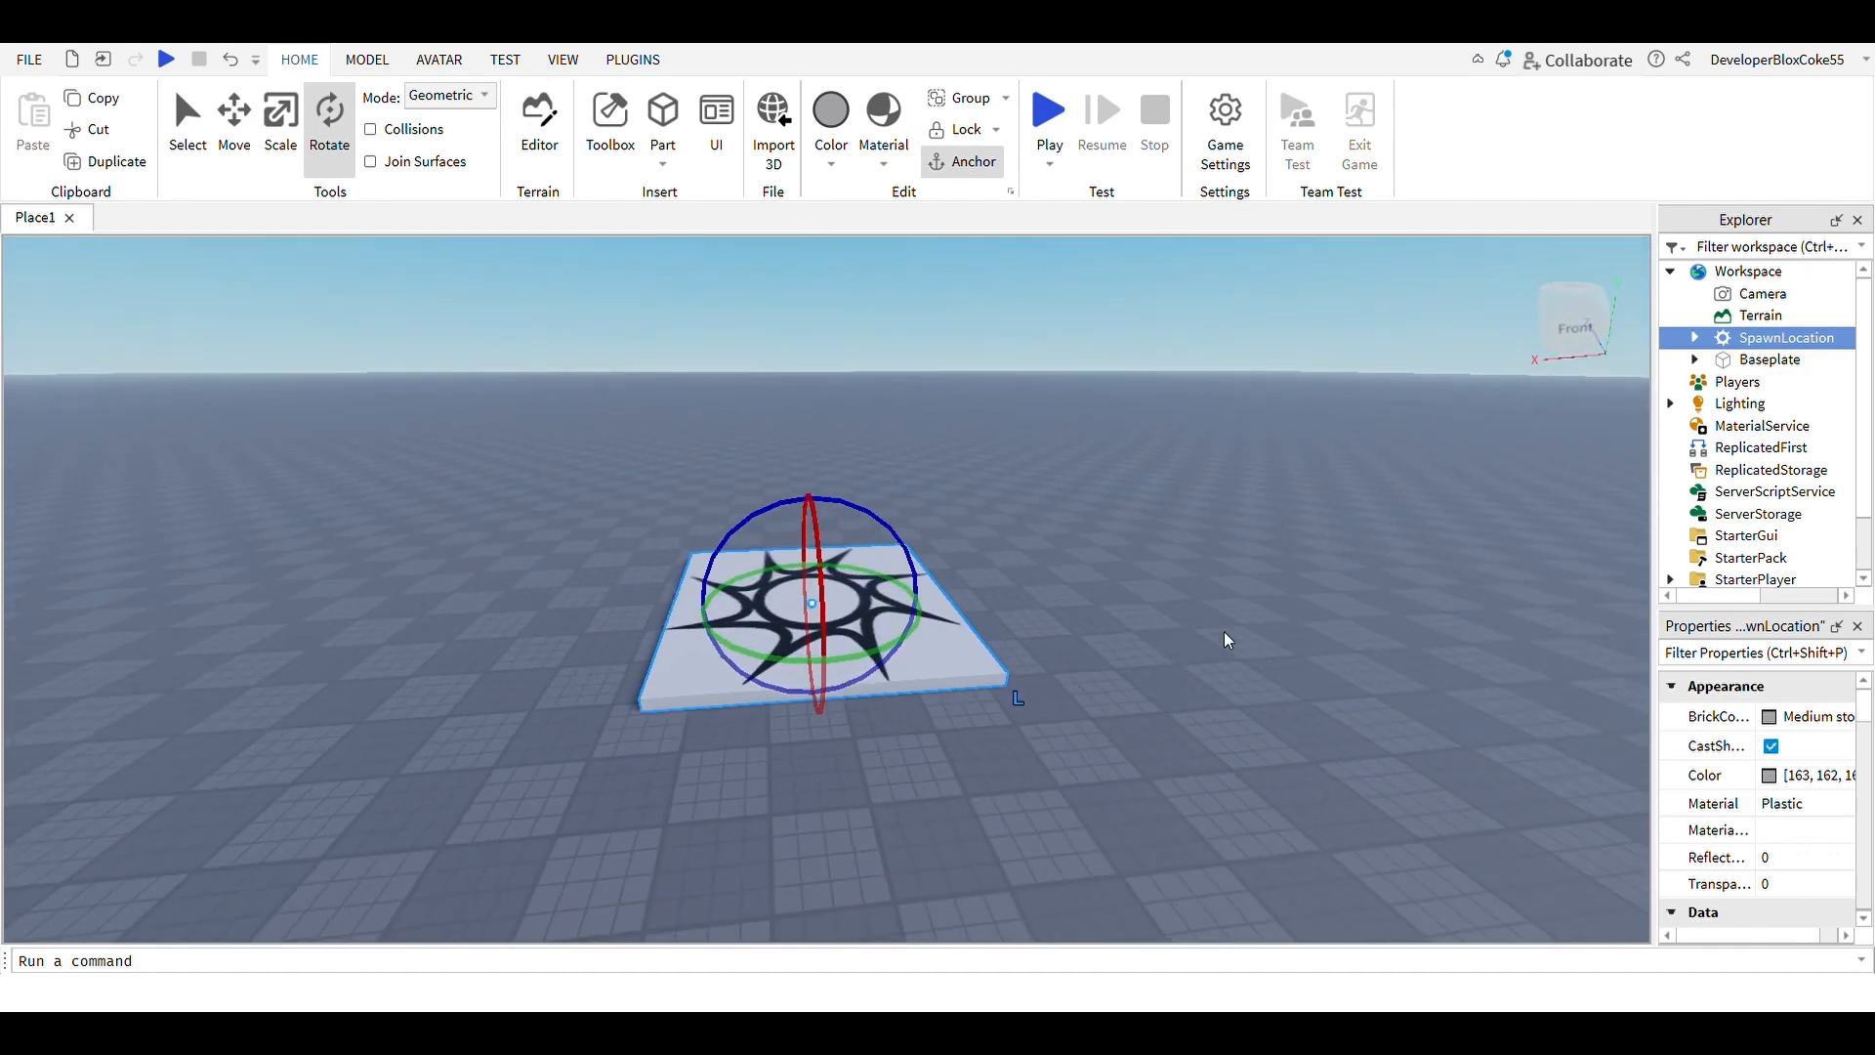
pyautogui.moveTo(791, 699); pyautogui.dragTo(678, 675)
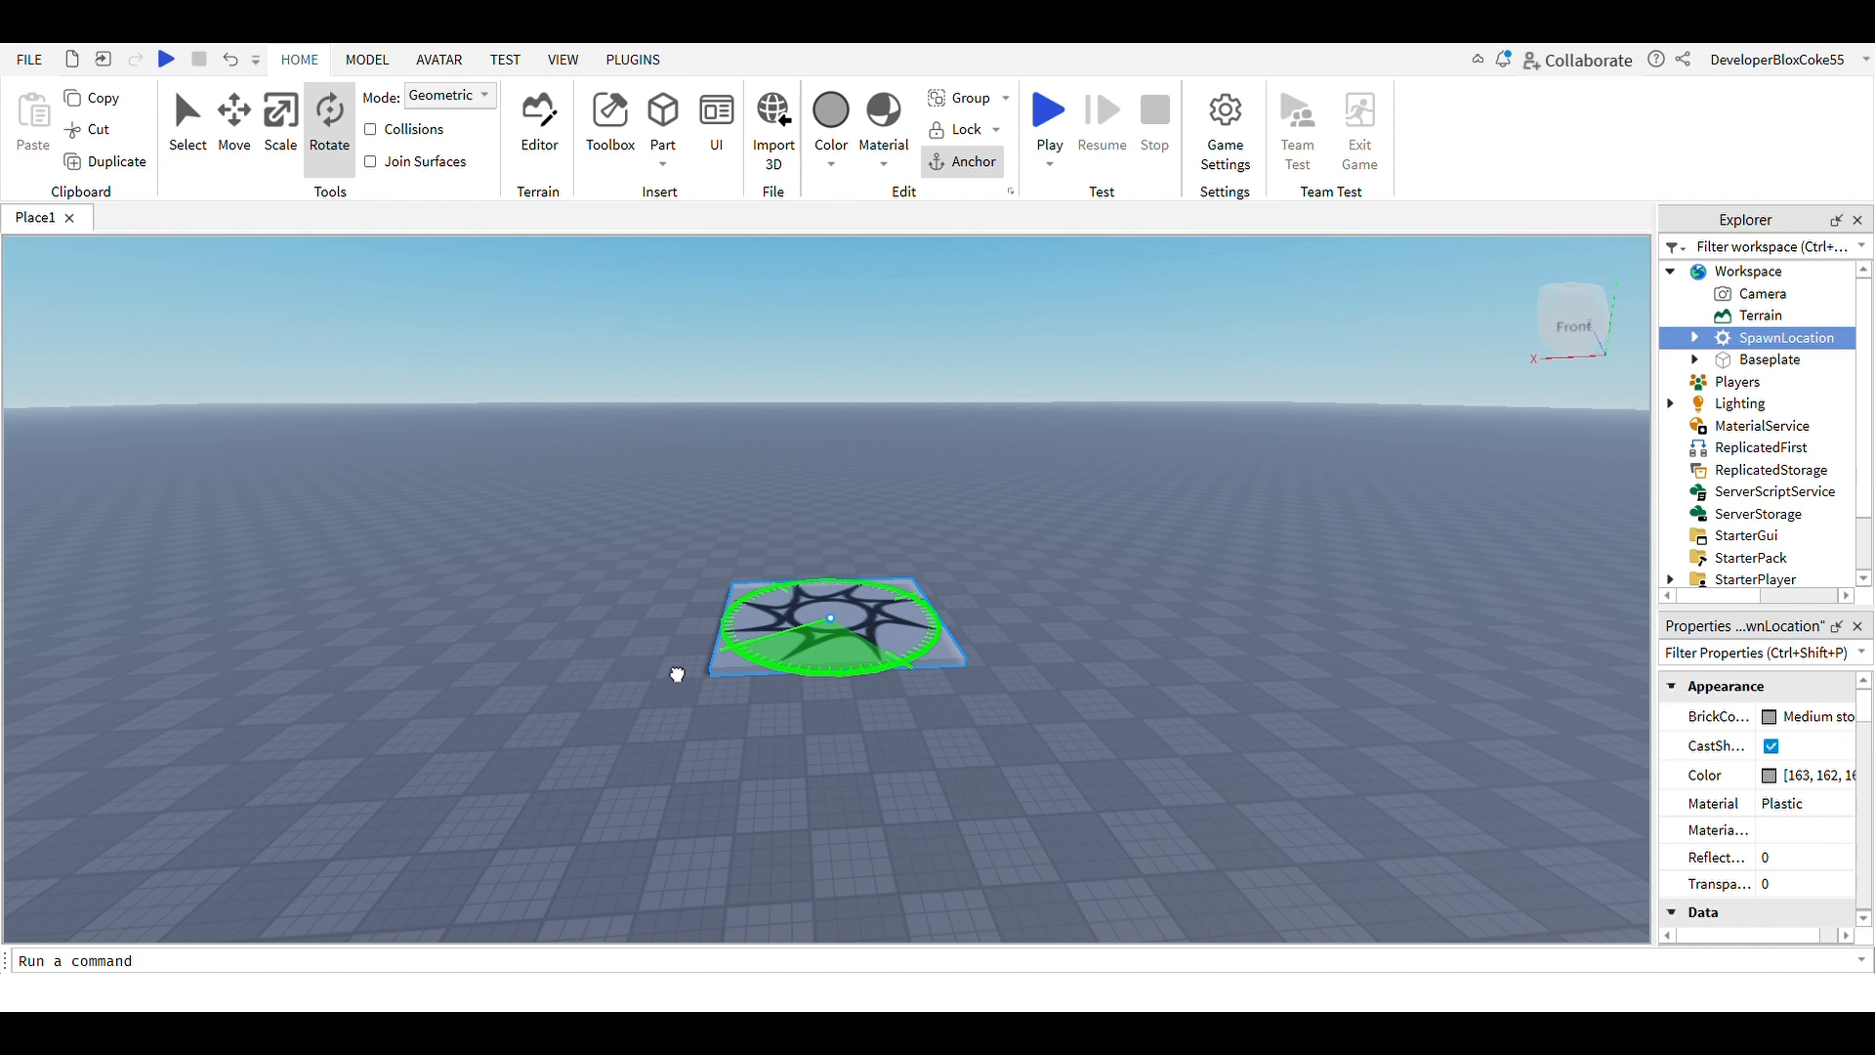
pyautogui.moveTo(678, 675); pyautogui.dragTo(751, 573)
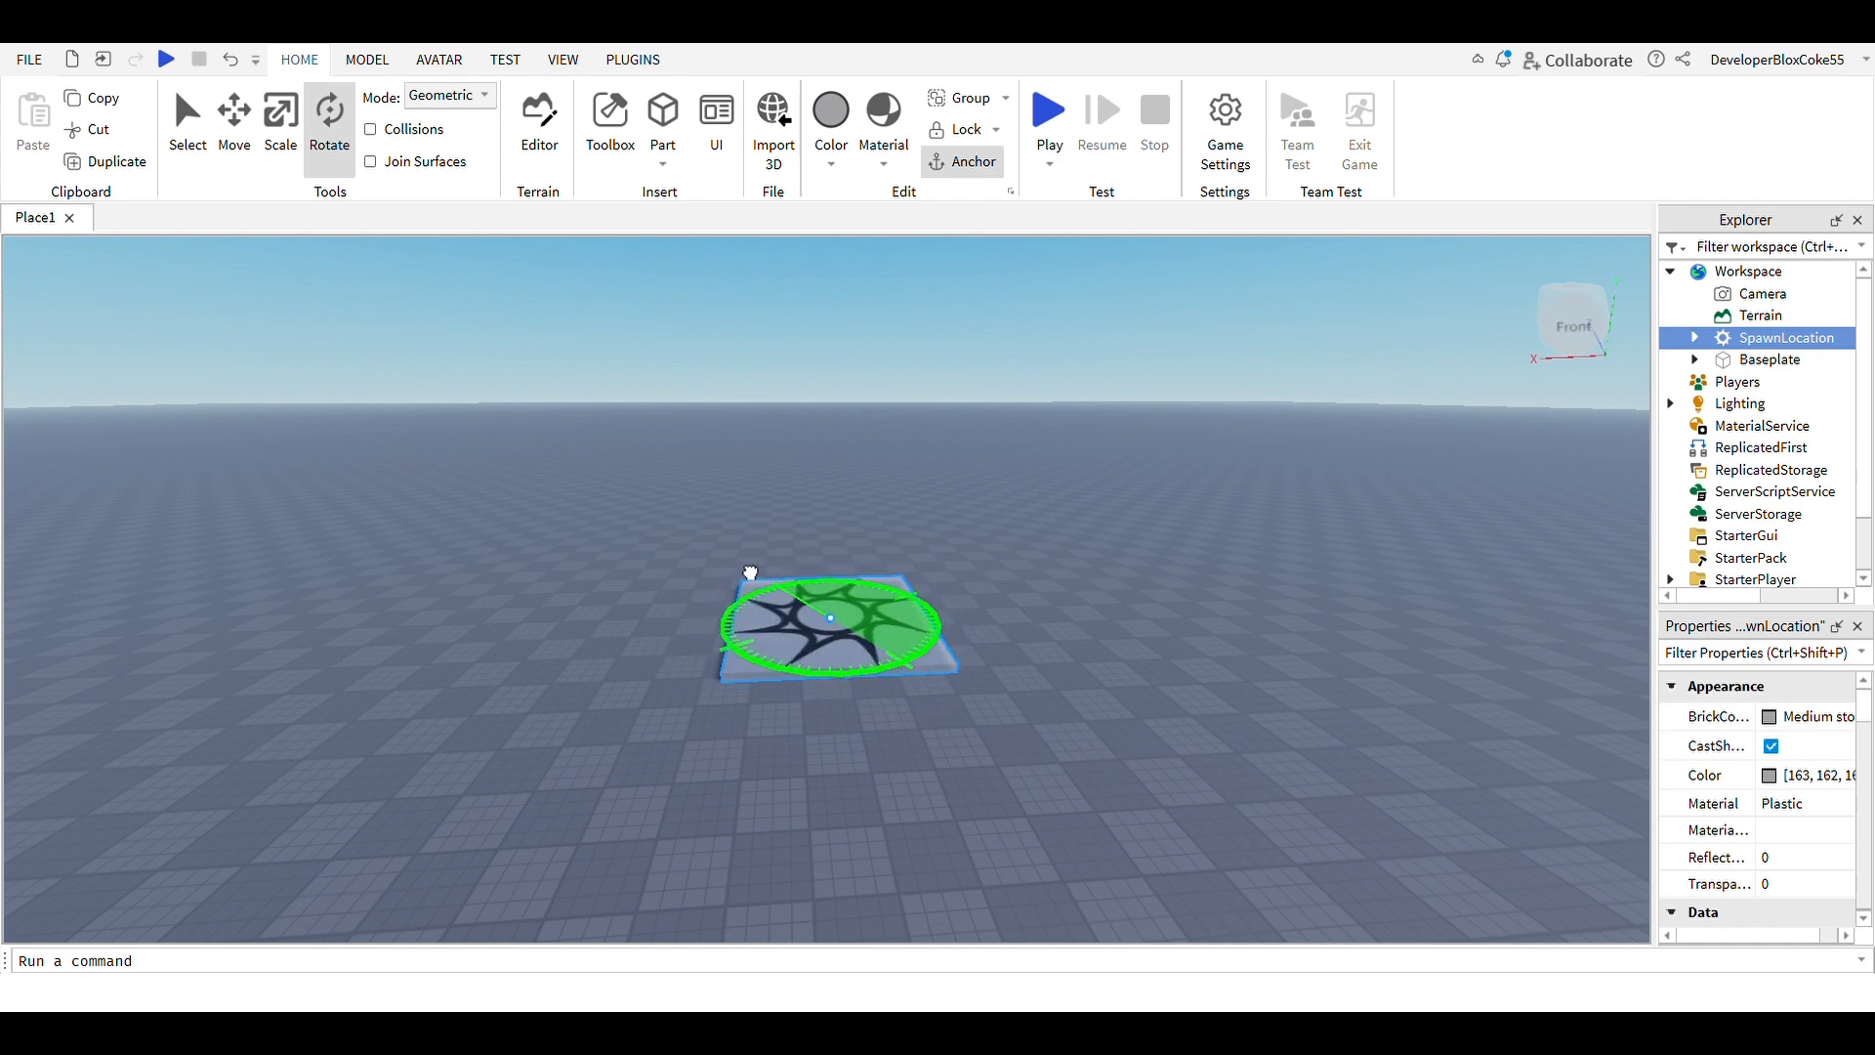
pyautogui.moveTo(750, 574); pyautogui.dragTo(775, 623)
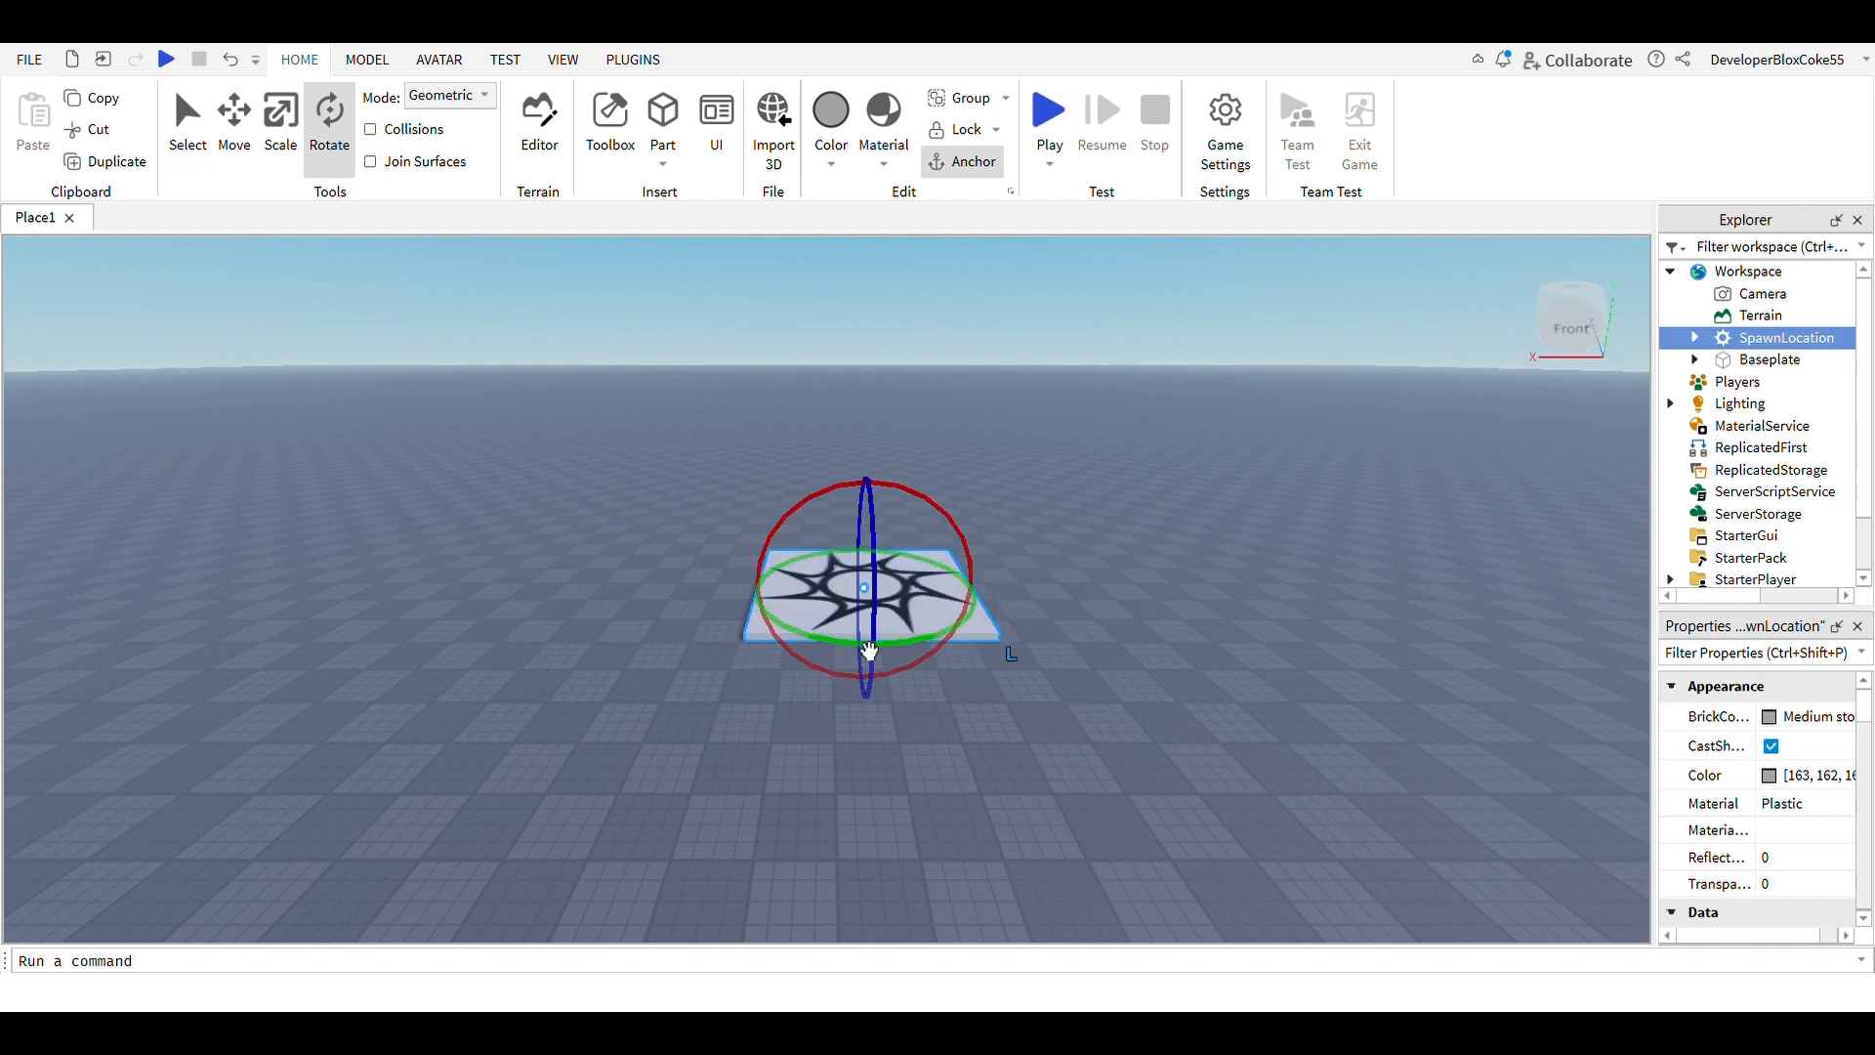
# Turn the spawn location further around its vertical axis and deselect it
pyautogui.moveTo(919, 649); pyautogui.dragTo(996, 649)
pyautogui.moveTo(997, 648); pyautogui.dragTo(921, 625, button='right')
pyautogui.moveTo(921, 625); pyautogui.dragTo(1018, 650)
pyautogui.click(480, 374)
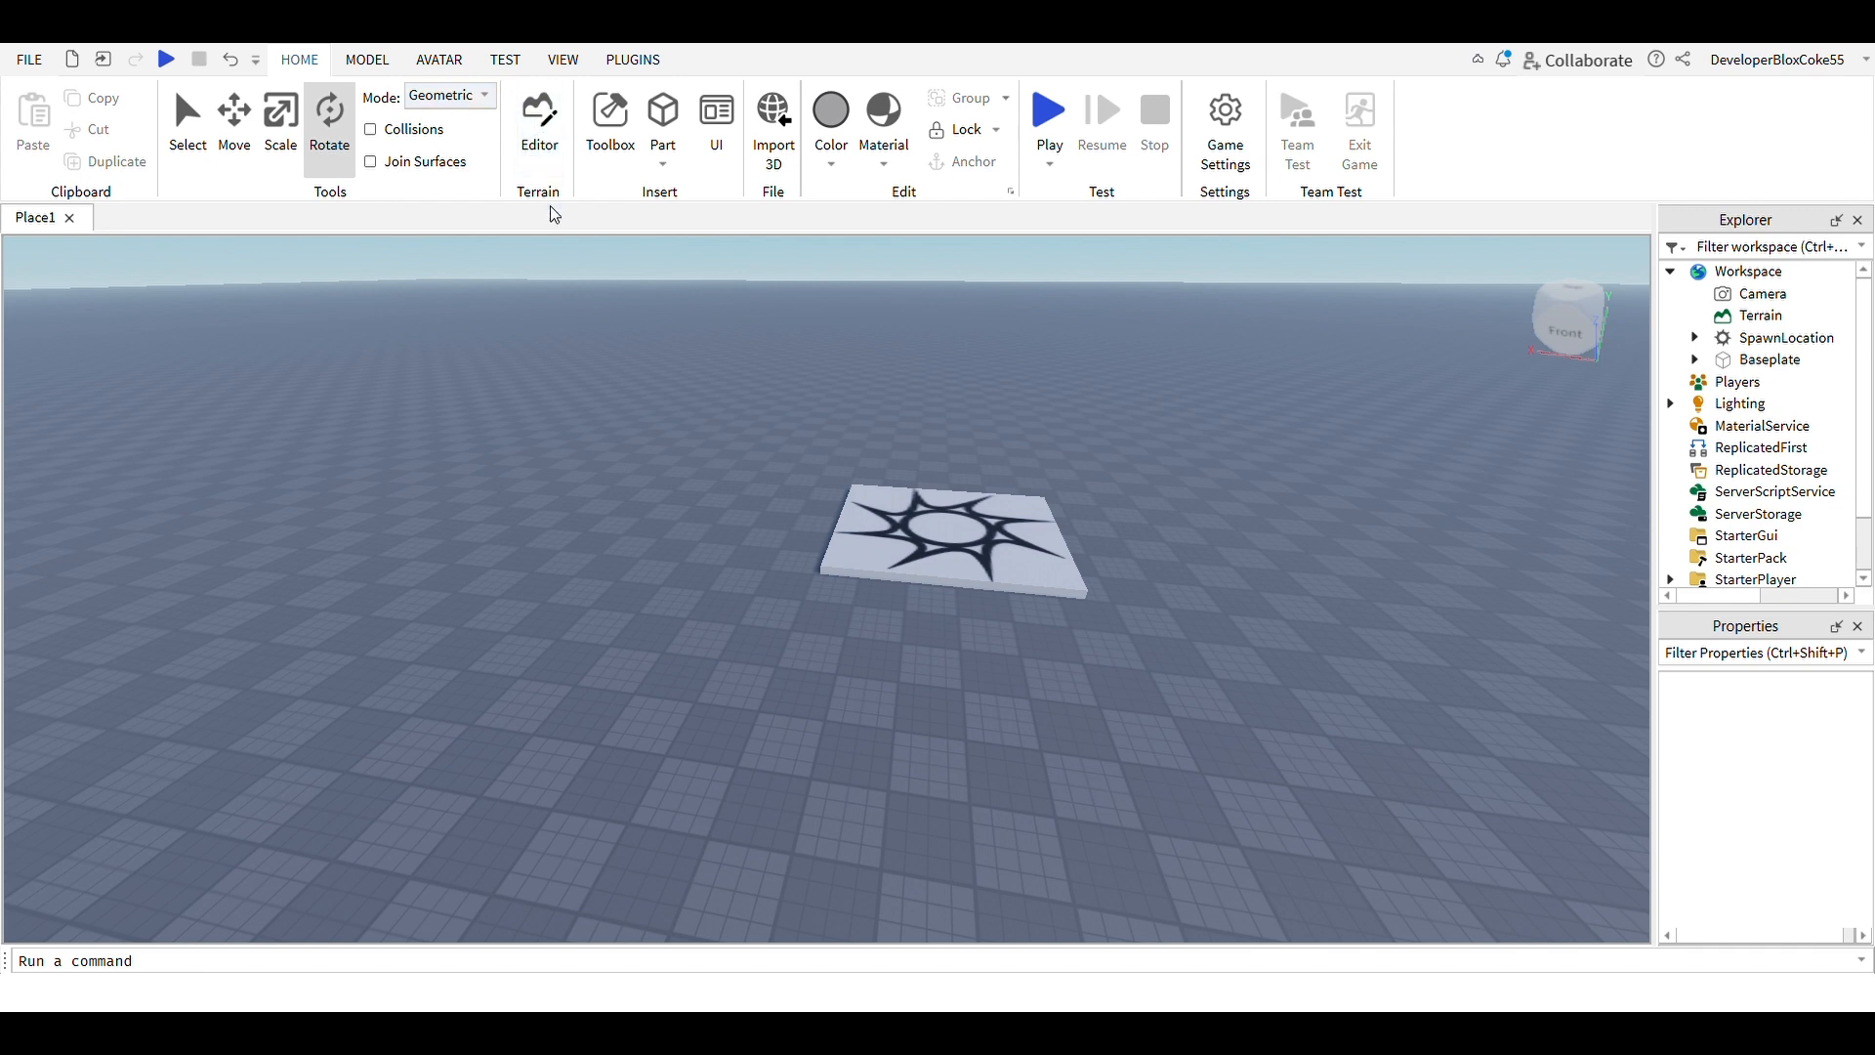
# Open the Terrain Editor and look through its Create and Edit tool sets
pyautogui.scroll(-2, 676, 459)
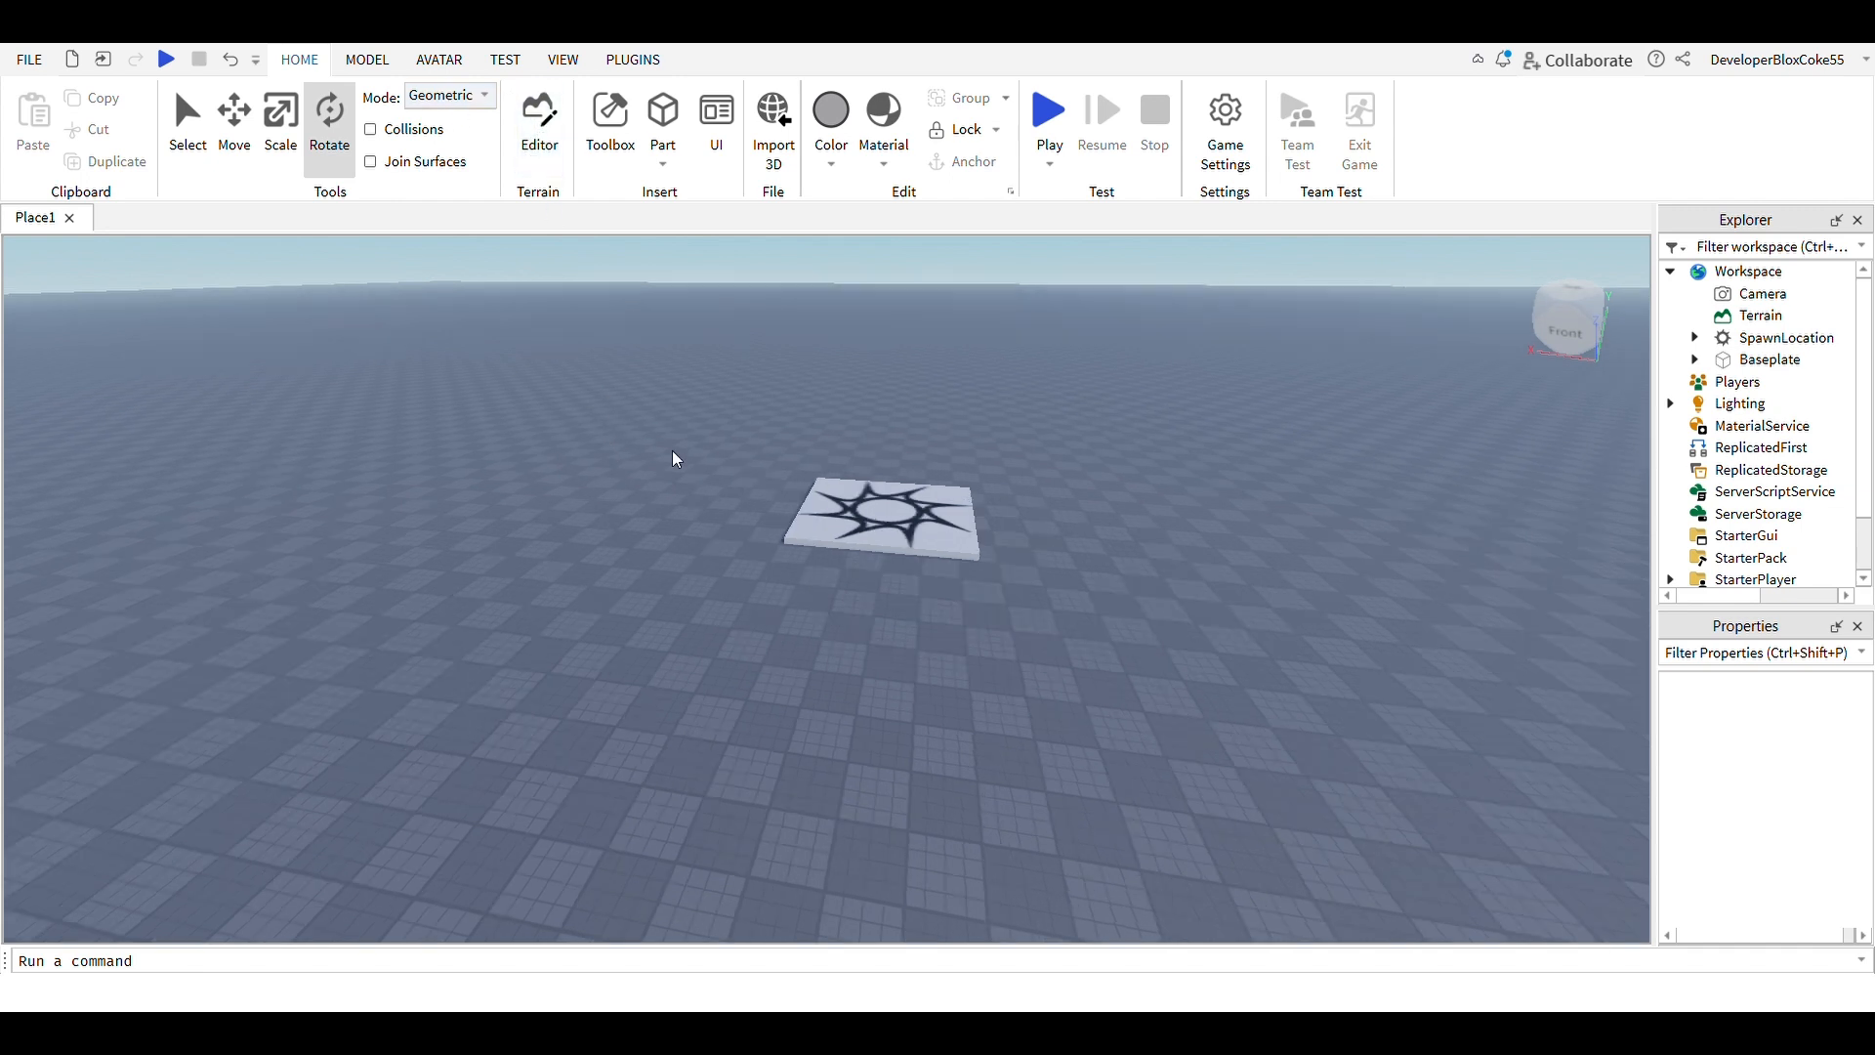
pyautogui.click(540, 127)
pyautogui.moveTo(1159, 476); pyautogui.dragTo(988, 432, button='right')
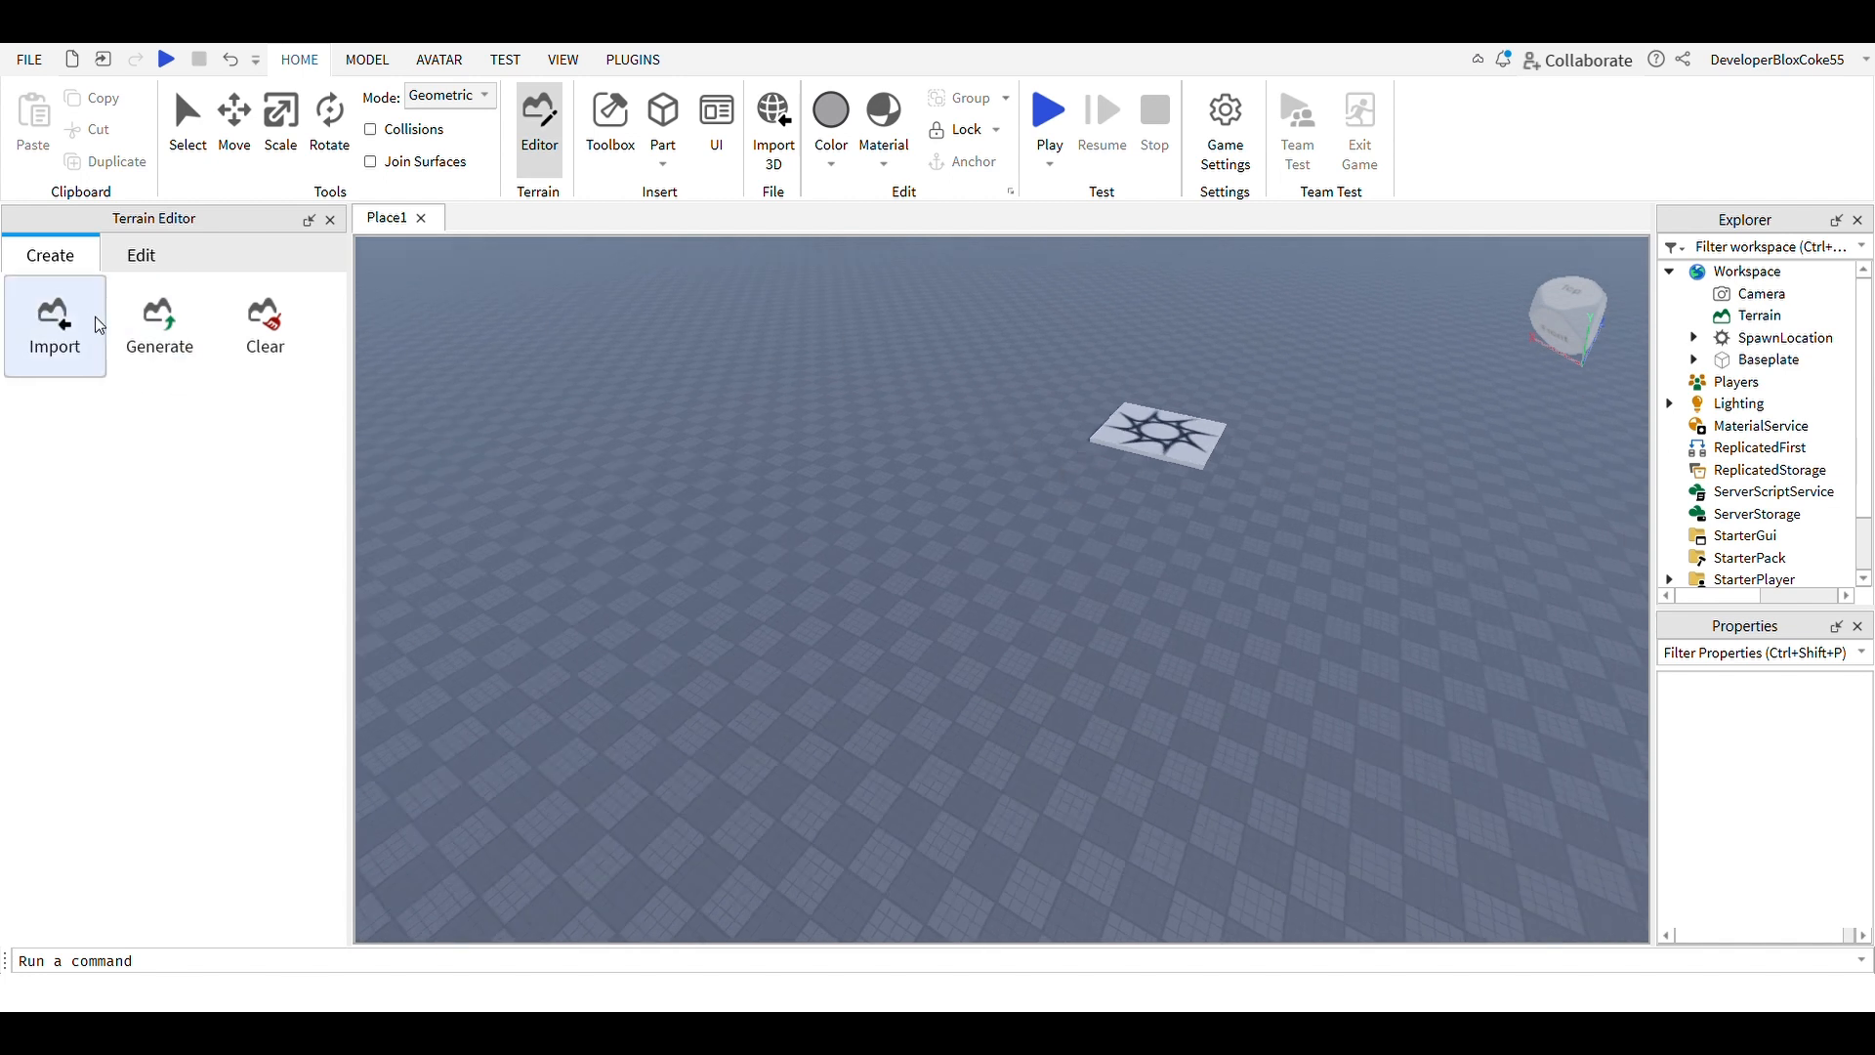
pyautogui.click(143, 265)
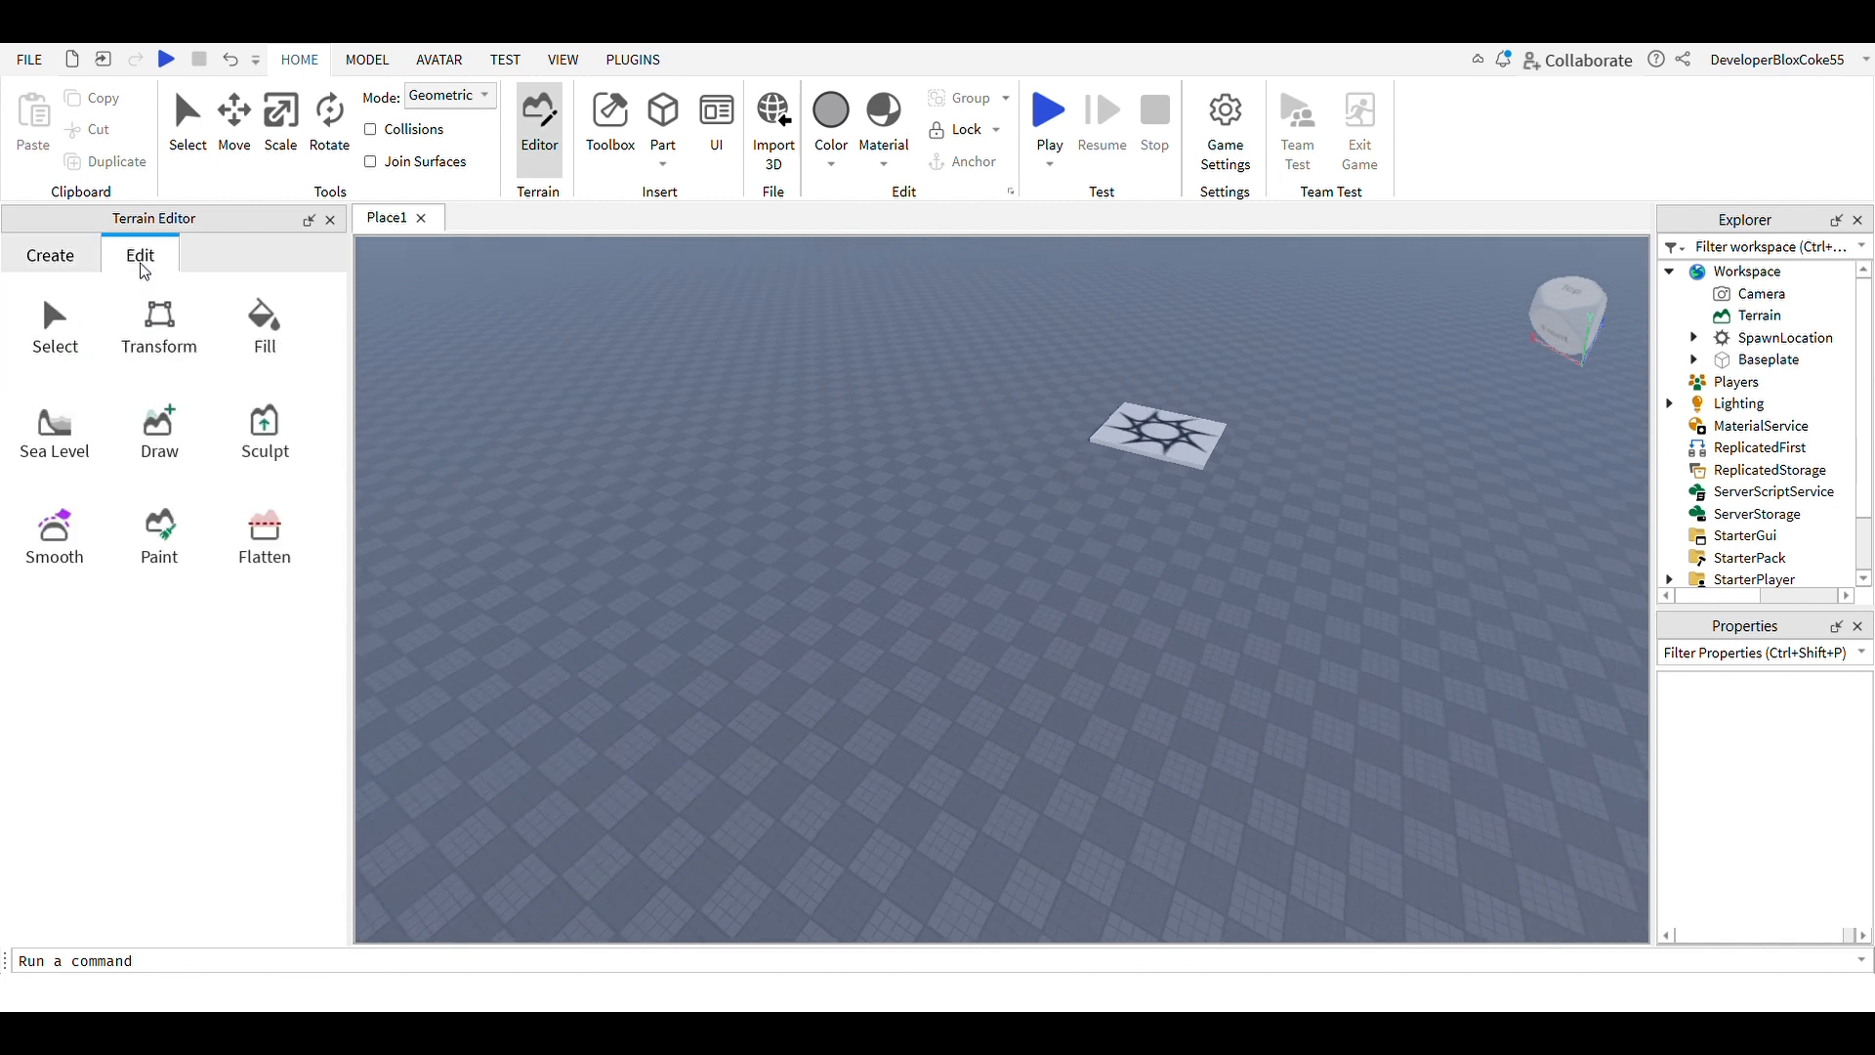
pyautogui.click(47, 257)
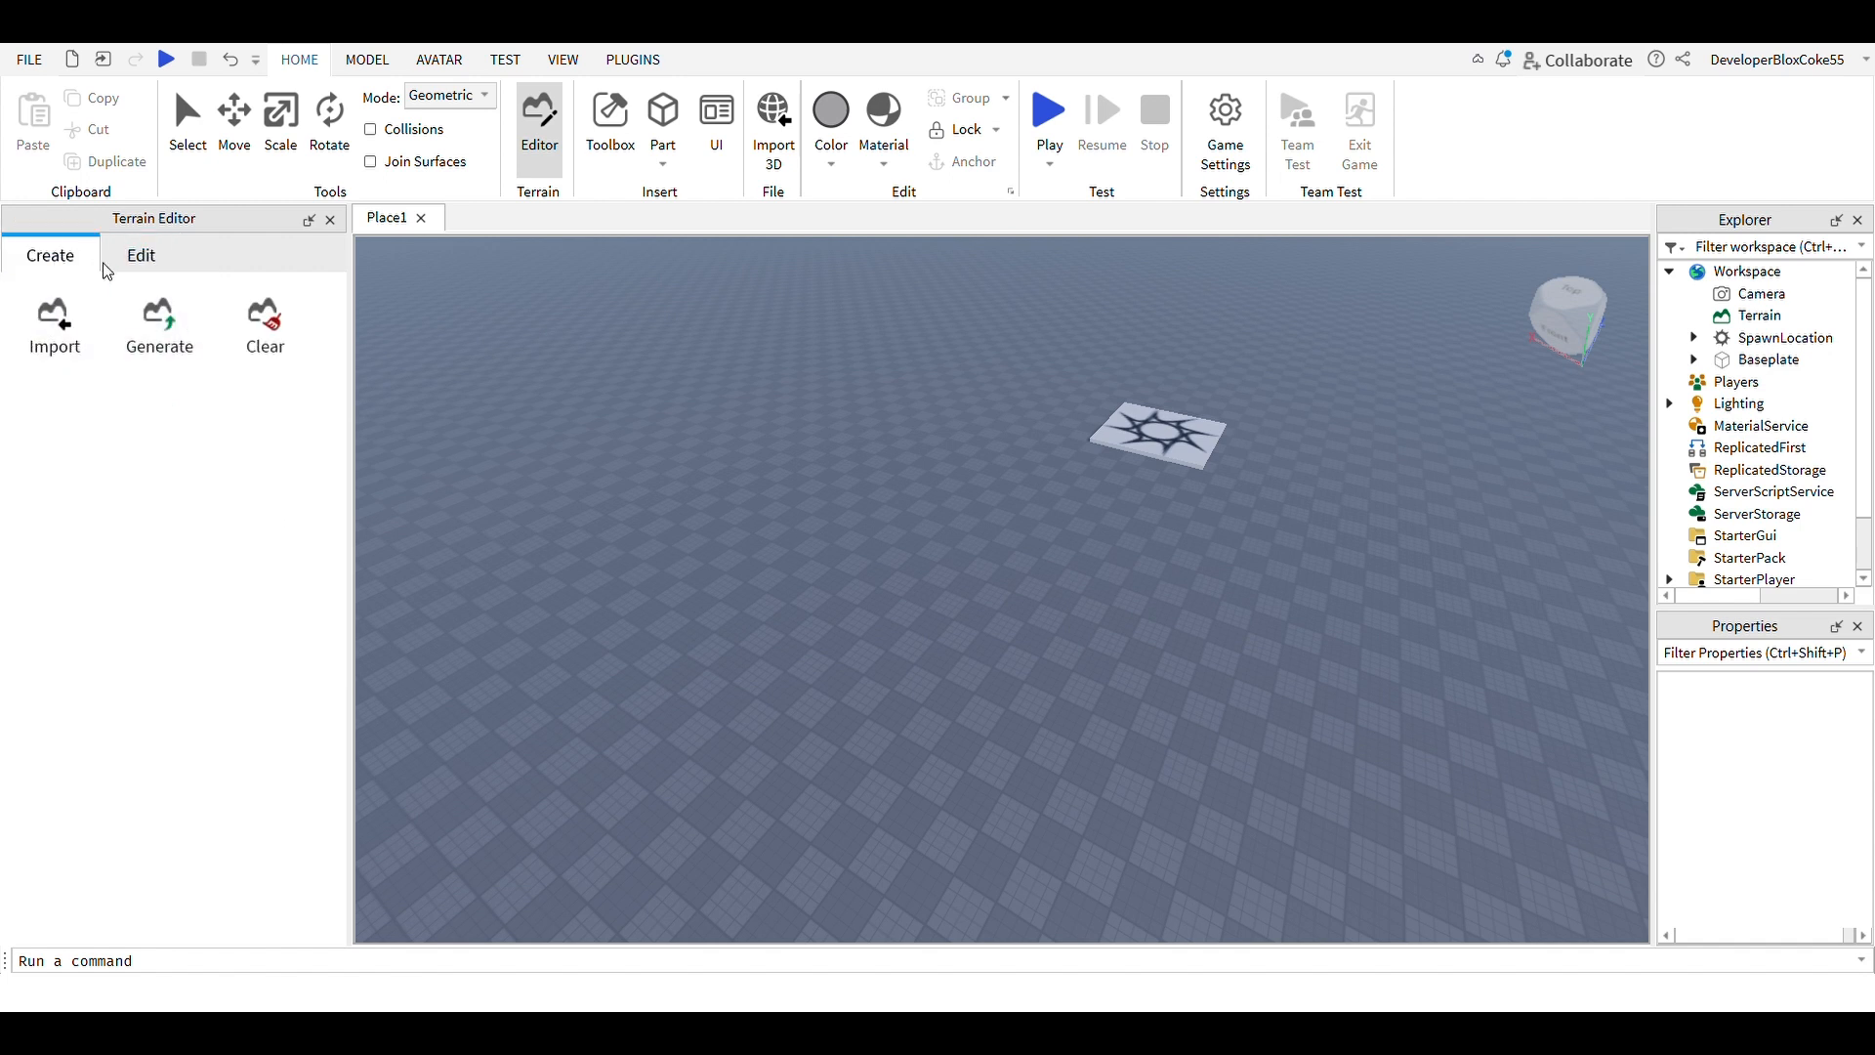
pyautogui.click(134, 264)
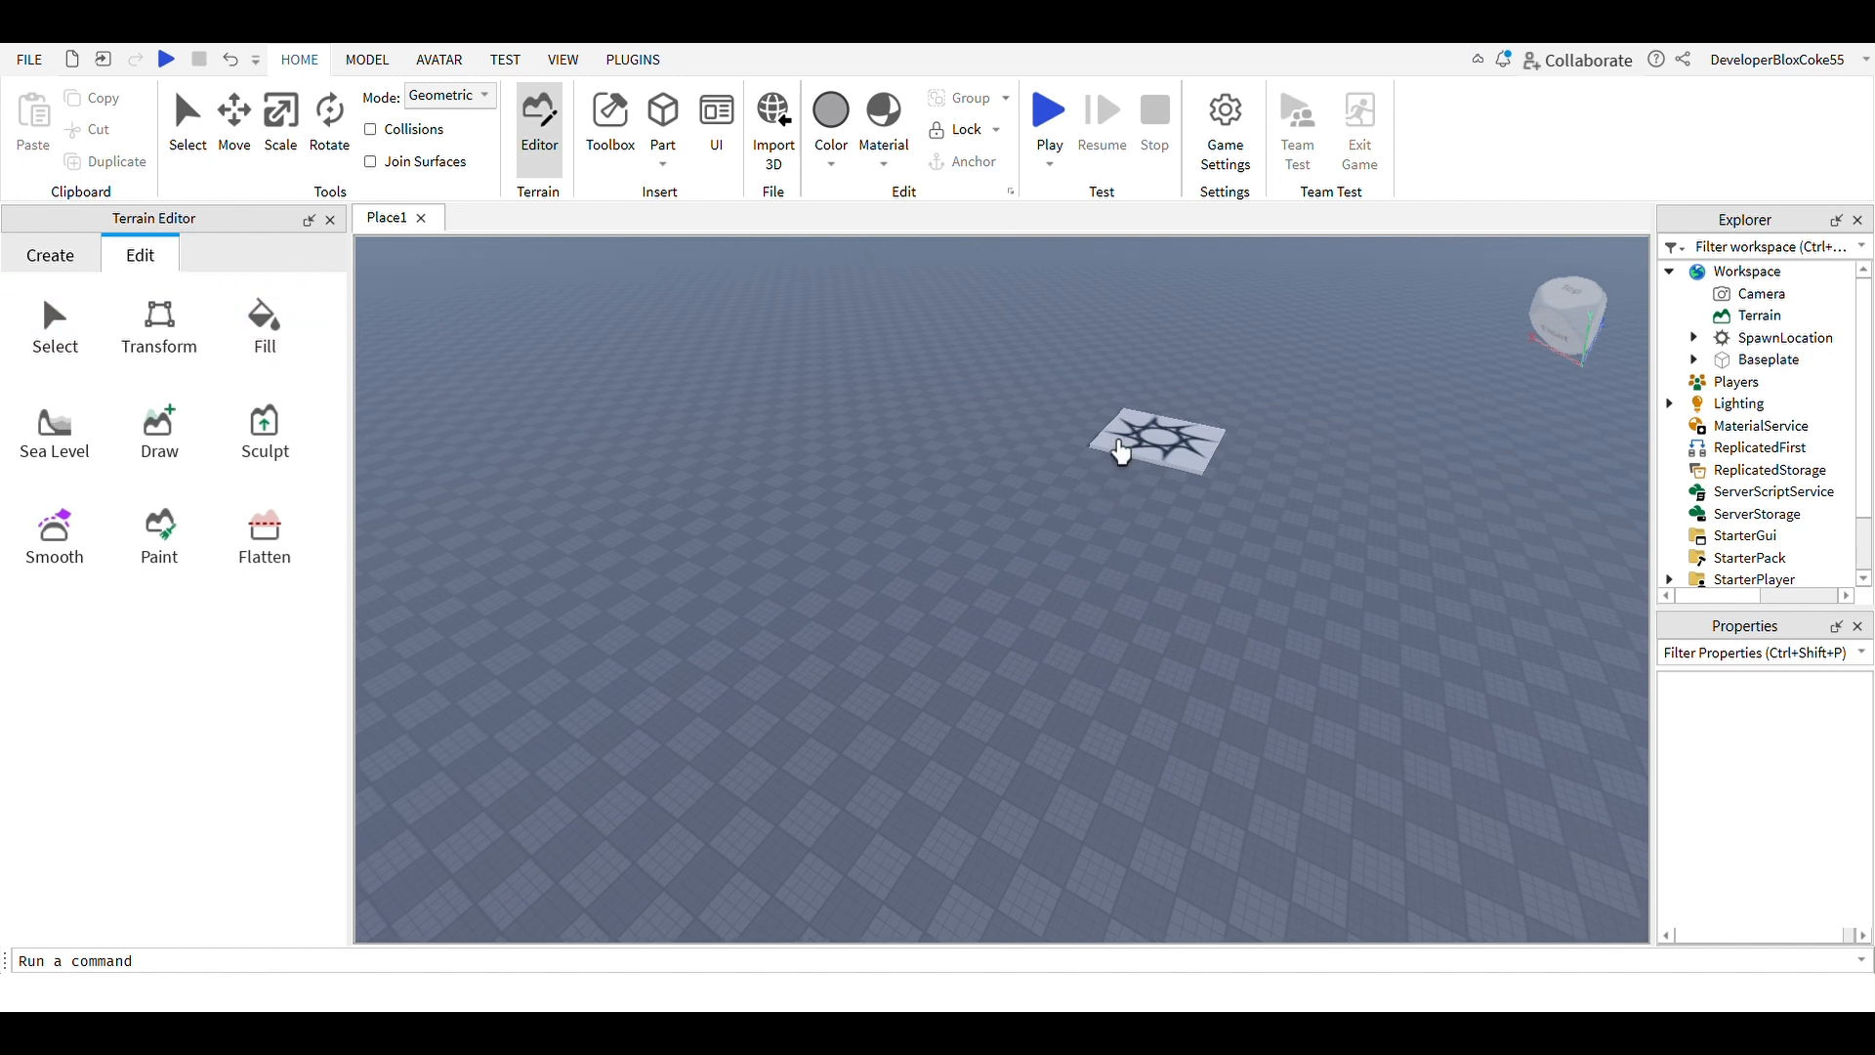
pyautogui.moveTo(1148, 426); pyautogui.dragTo(1128, 450)
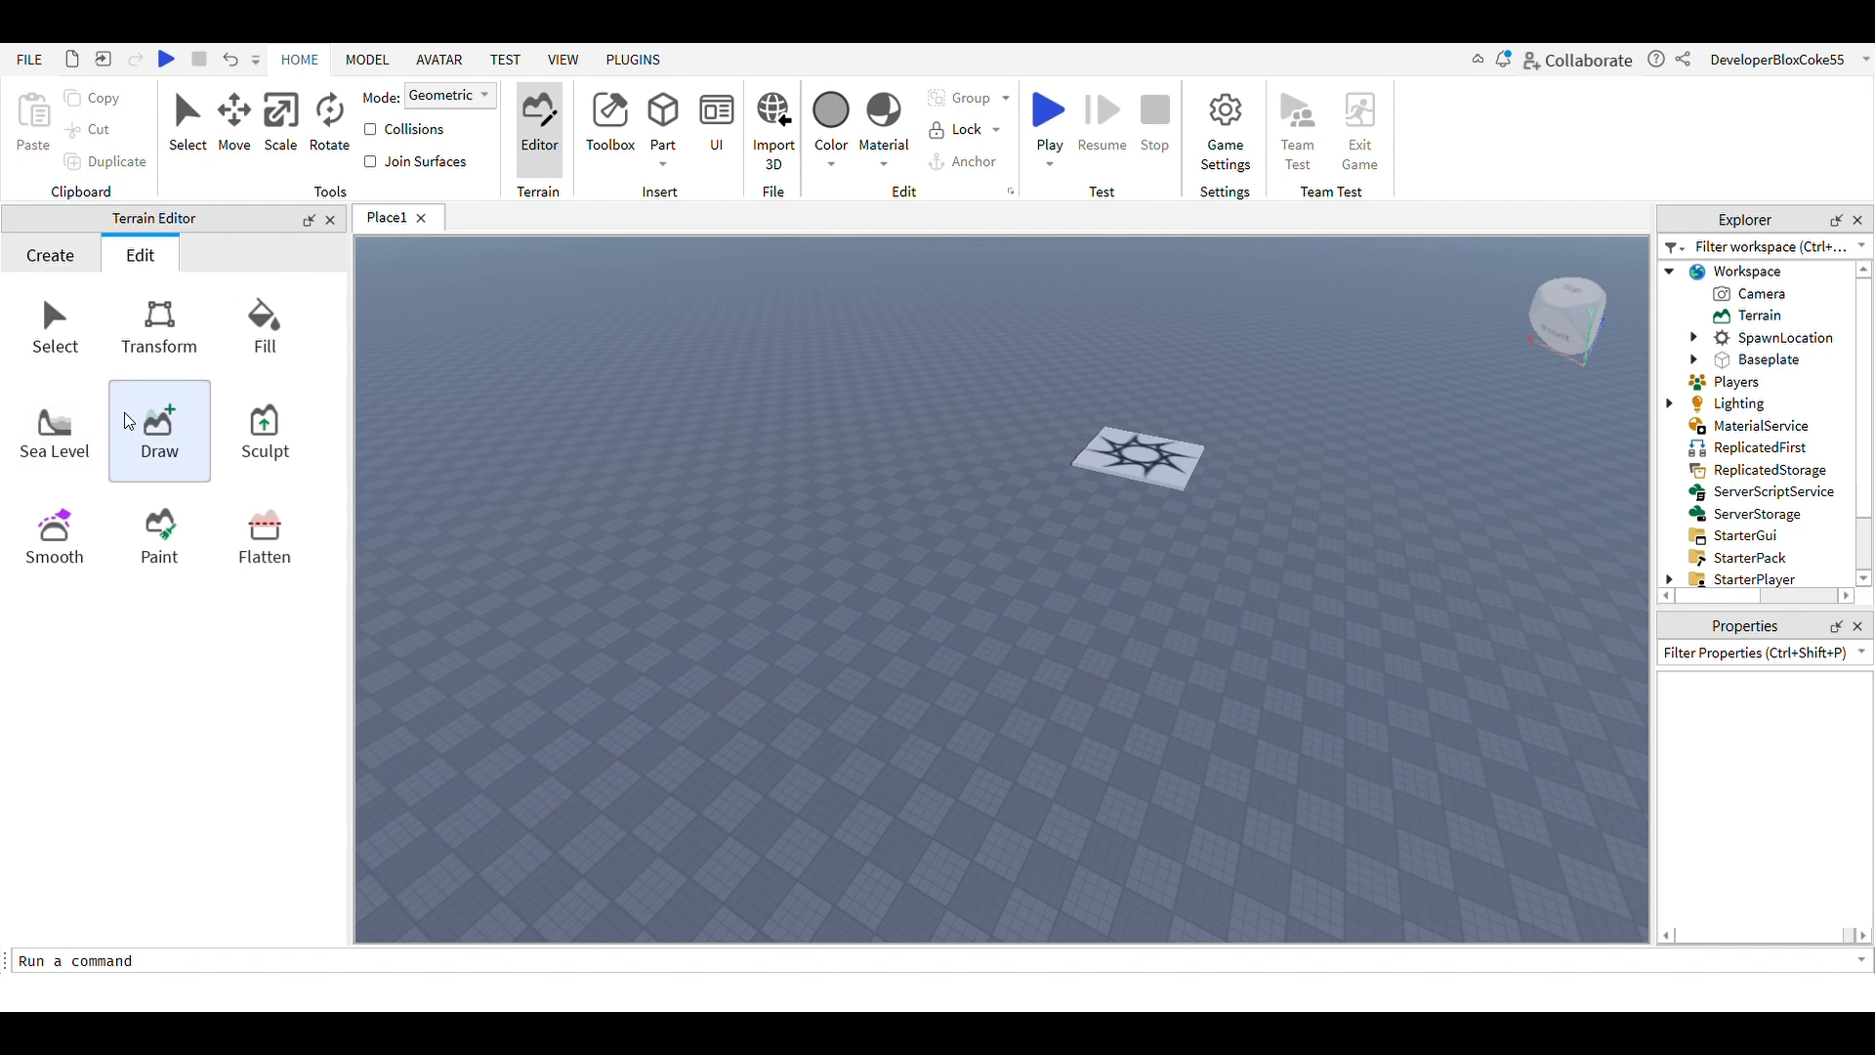
# Activate the terrain Draw tool and reduce its brush size to 4, keeping the spherical brush and centre pivot
pyautogui.click(167, 451)
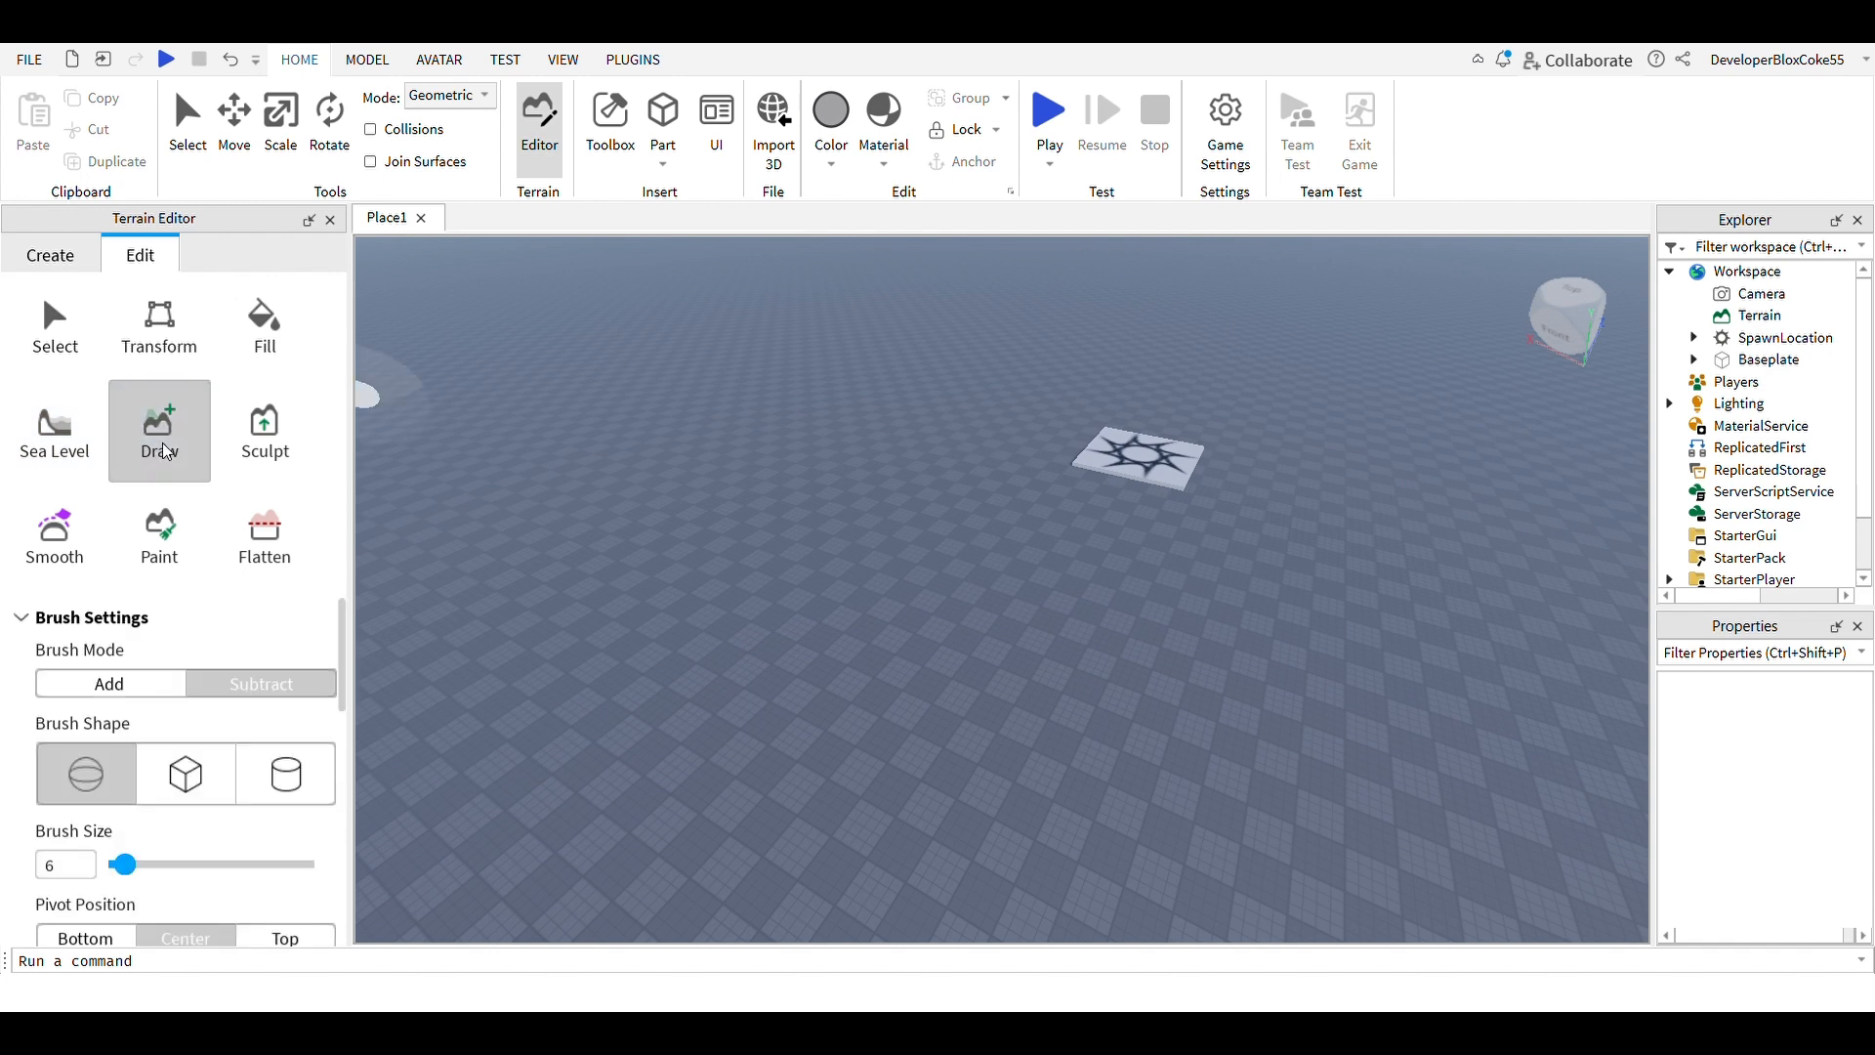
pyautogui.moveTo(677, 580); pyautogui.dragTo(677, 579, button='right')
pyautogui.press('w')
pyautogui.press('s')
pyautogui.moveTo(1071, 653); pyautogui.dragTo(1088, 653, button='right')
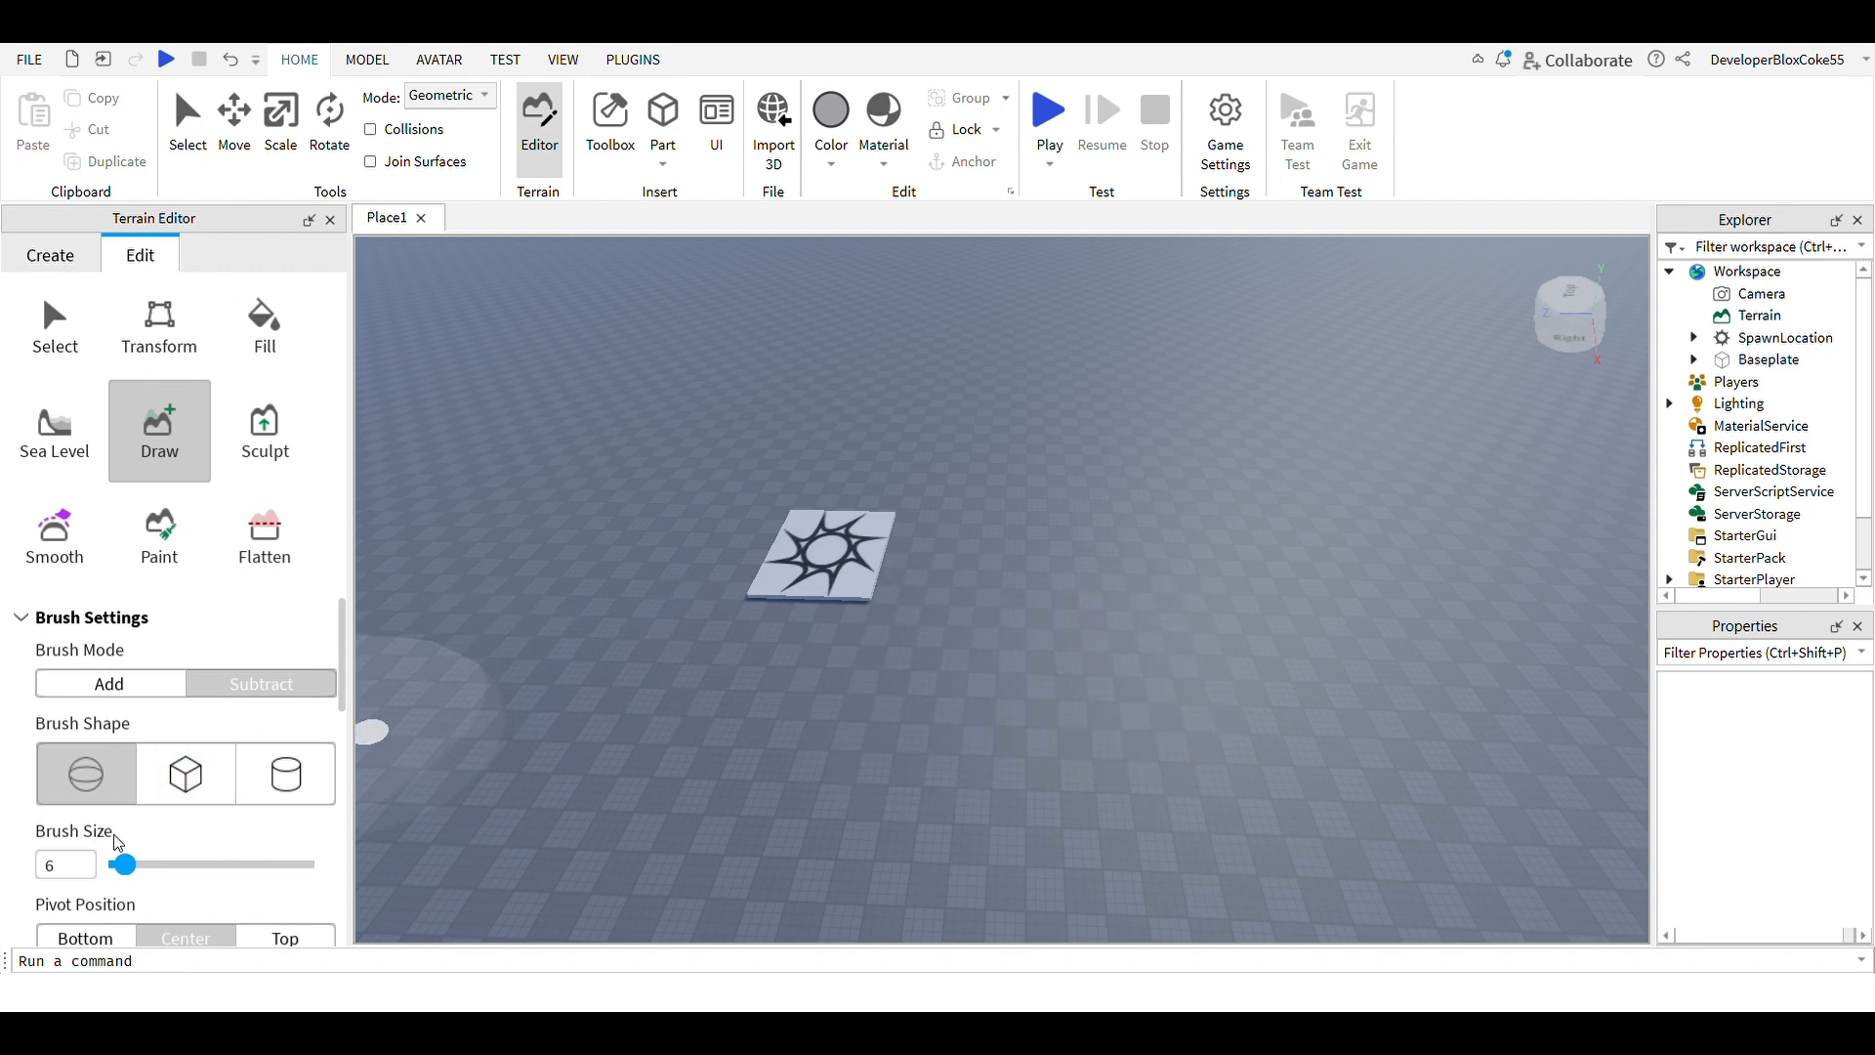
pyautogui.scroll(-3, 147, 848)
pyautogui.moveTo(126, 683)
pyautogui.mouseDown()
pyautogui.moveTo(245, 688)
pyautogui.moveTo(126, 695)
pyautogui.mouseUp()
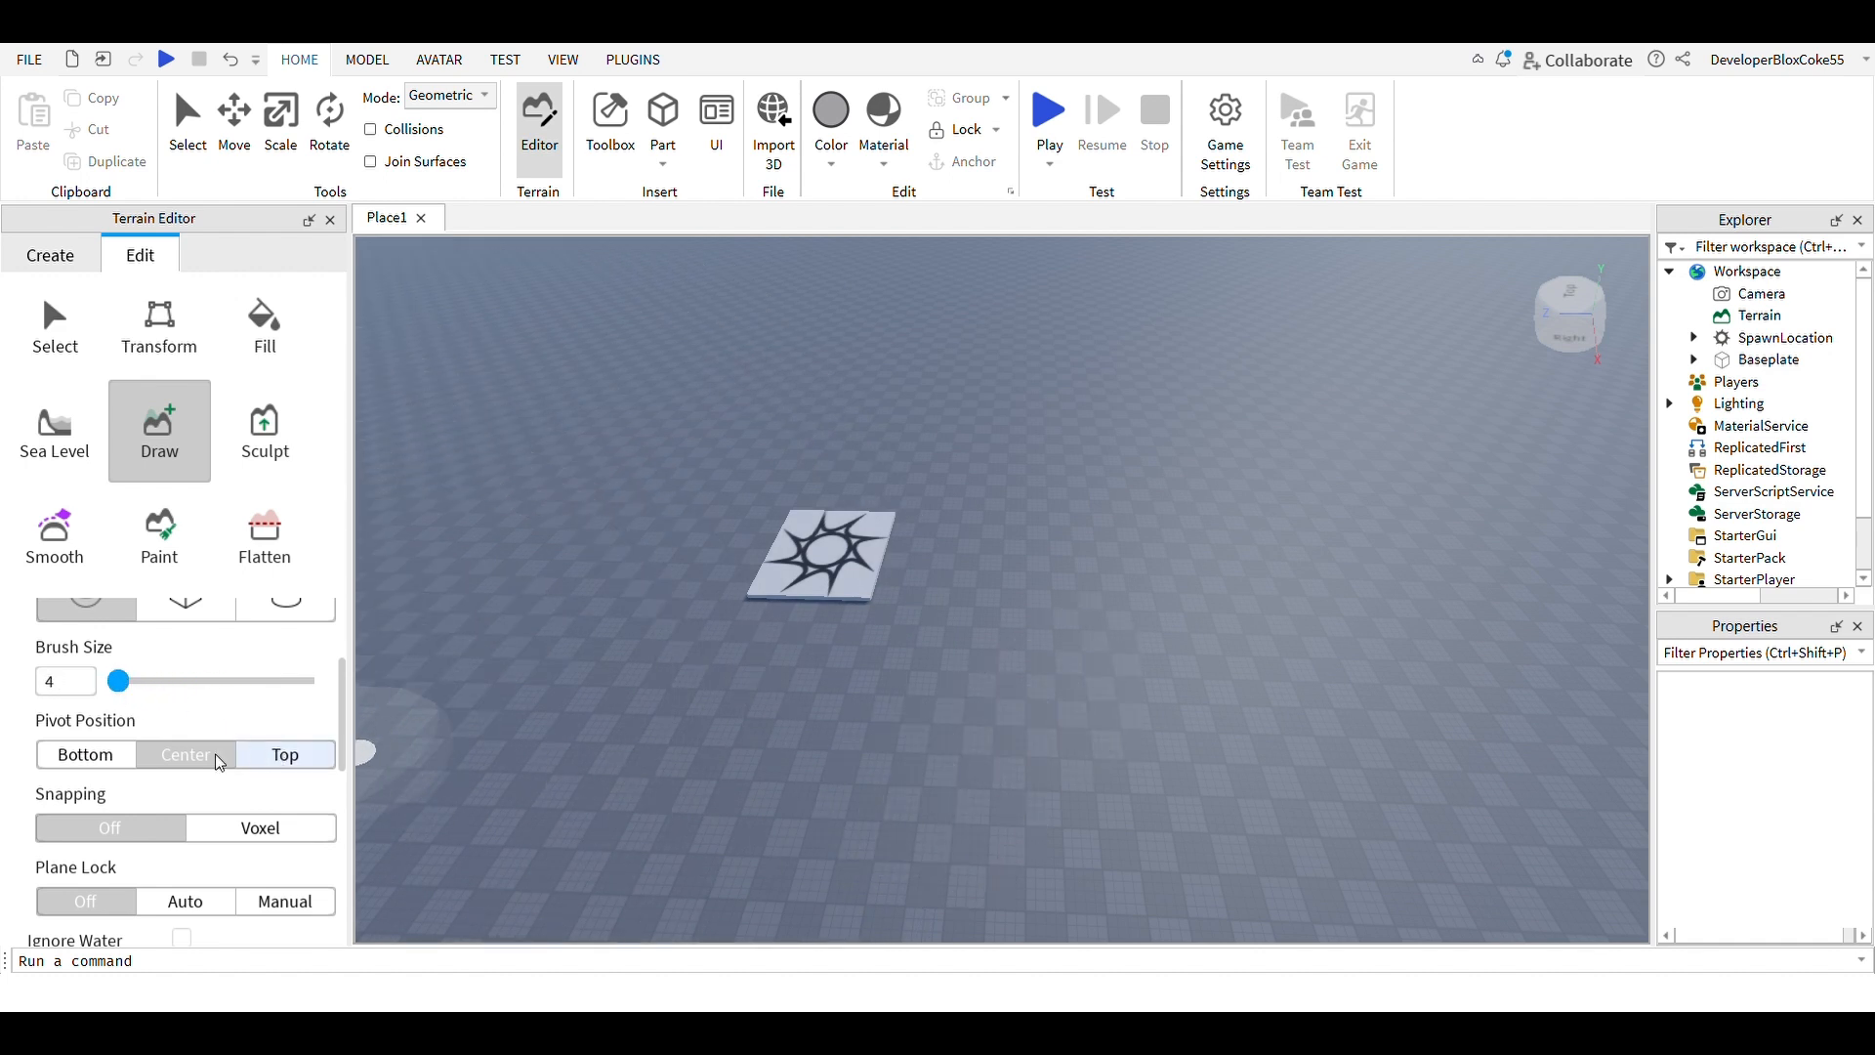
pyautogui.click(313, 765)
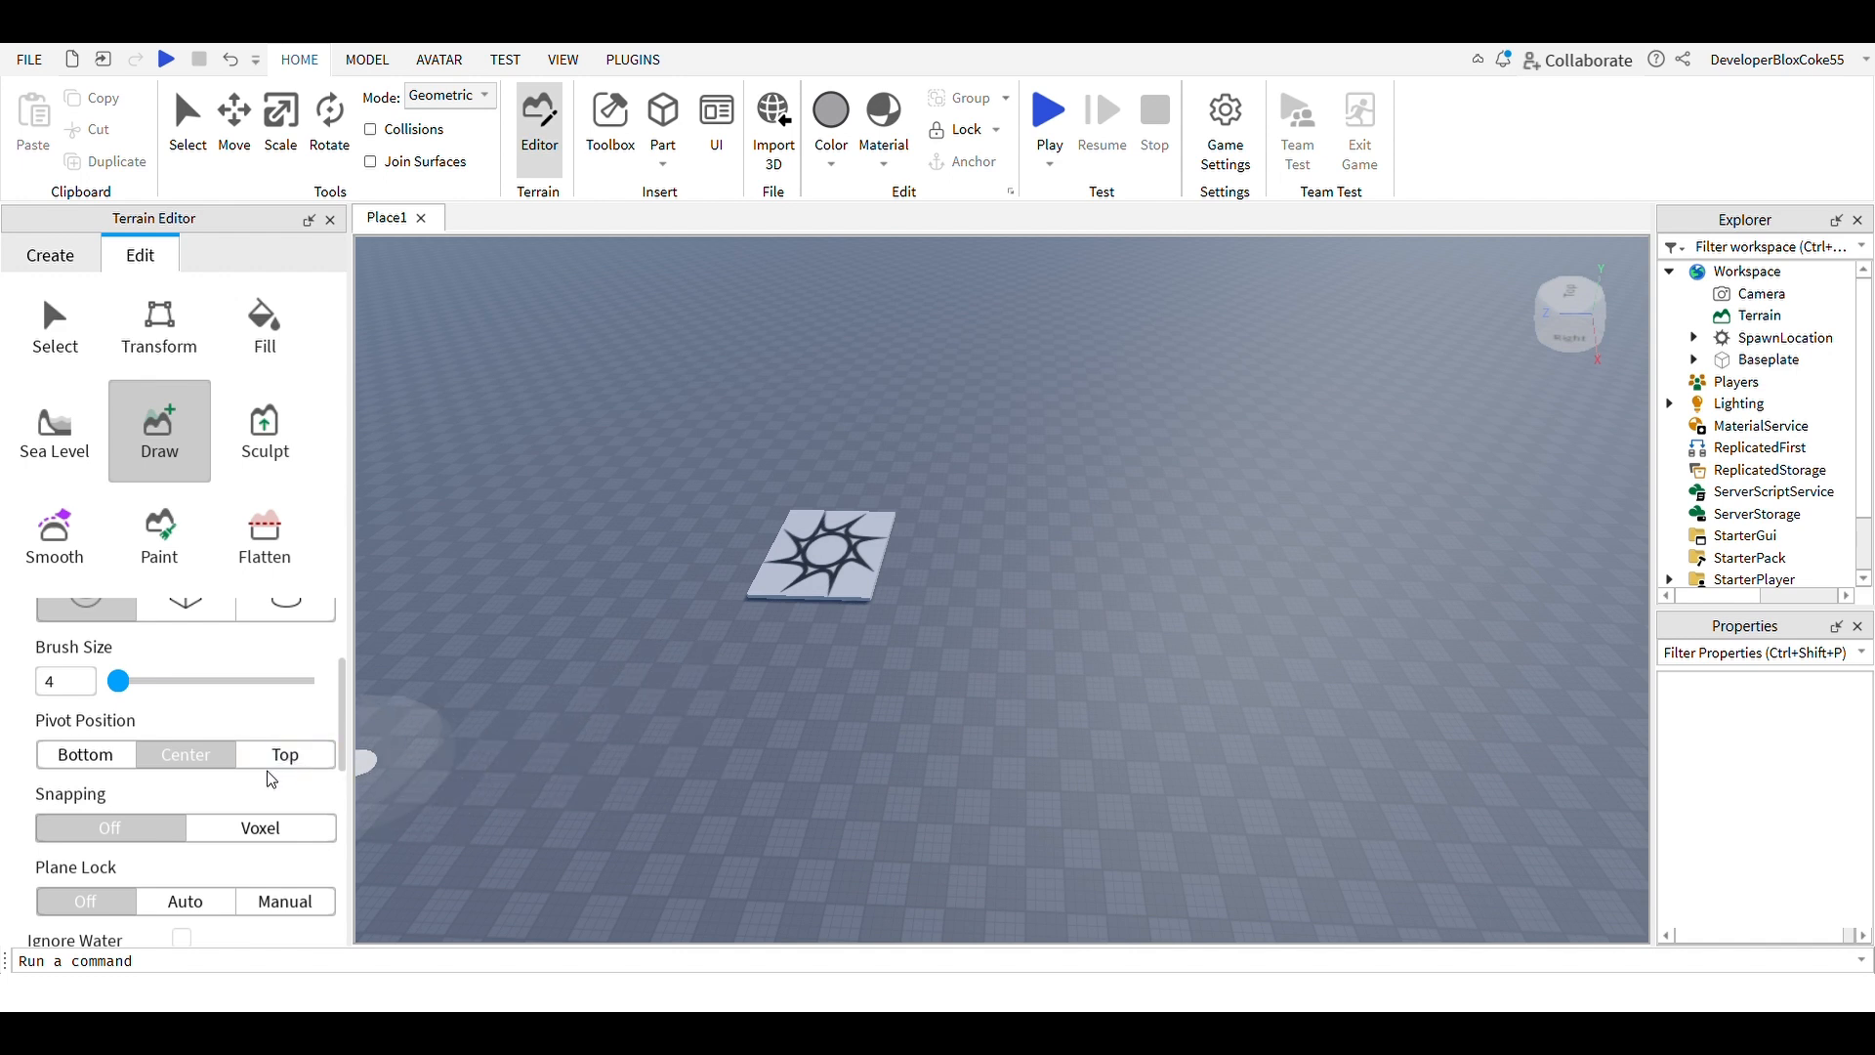
# Examine the Draw tool's snapping, plane lock and ignore options and its available source materials
pyautogui.scroll(-3, 279, 786)
pyautogui.scroll(-5, 303, 788)
pyautogui.scroll(5, 302, 781)
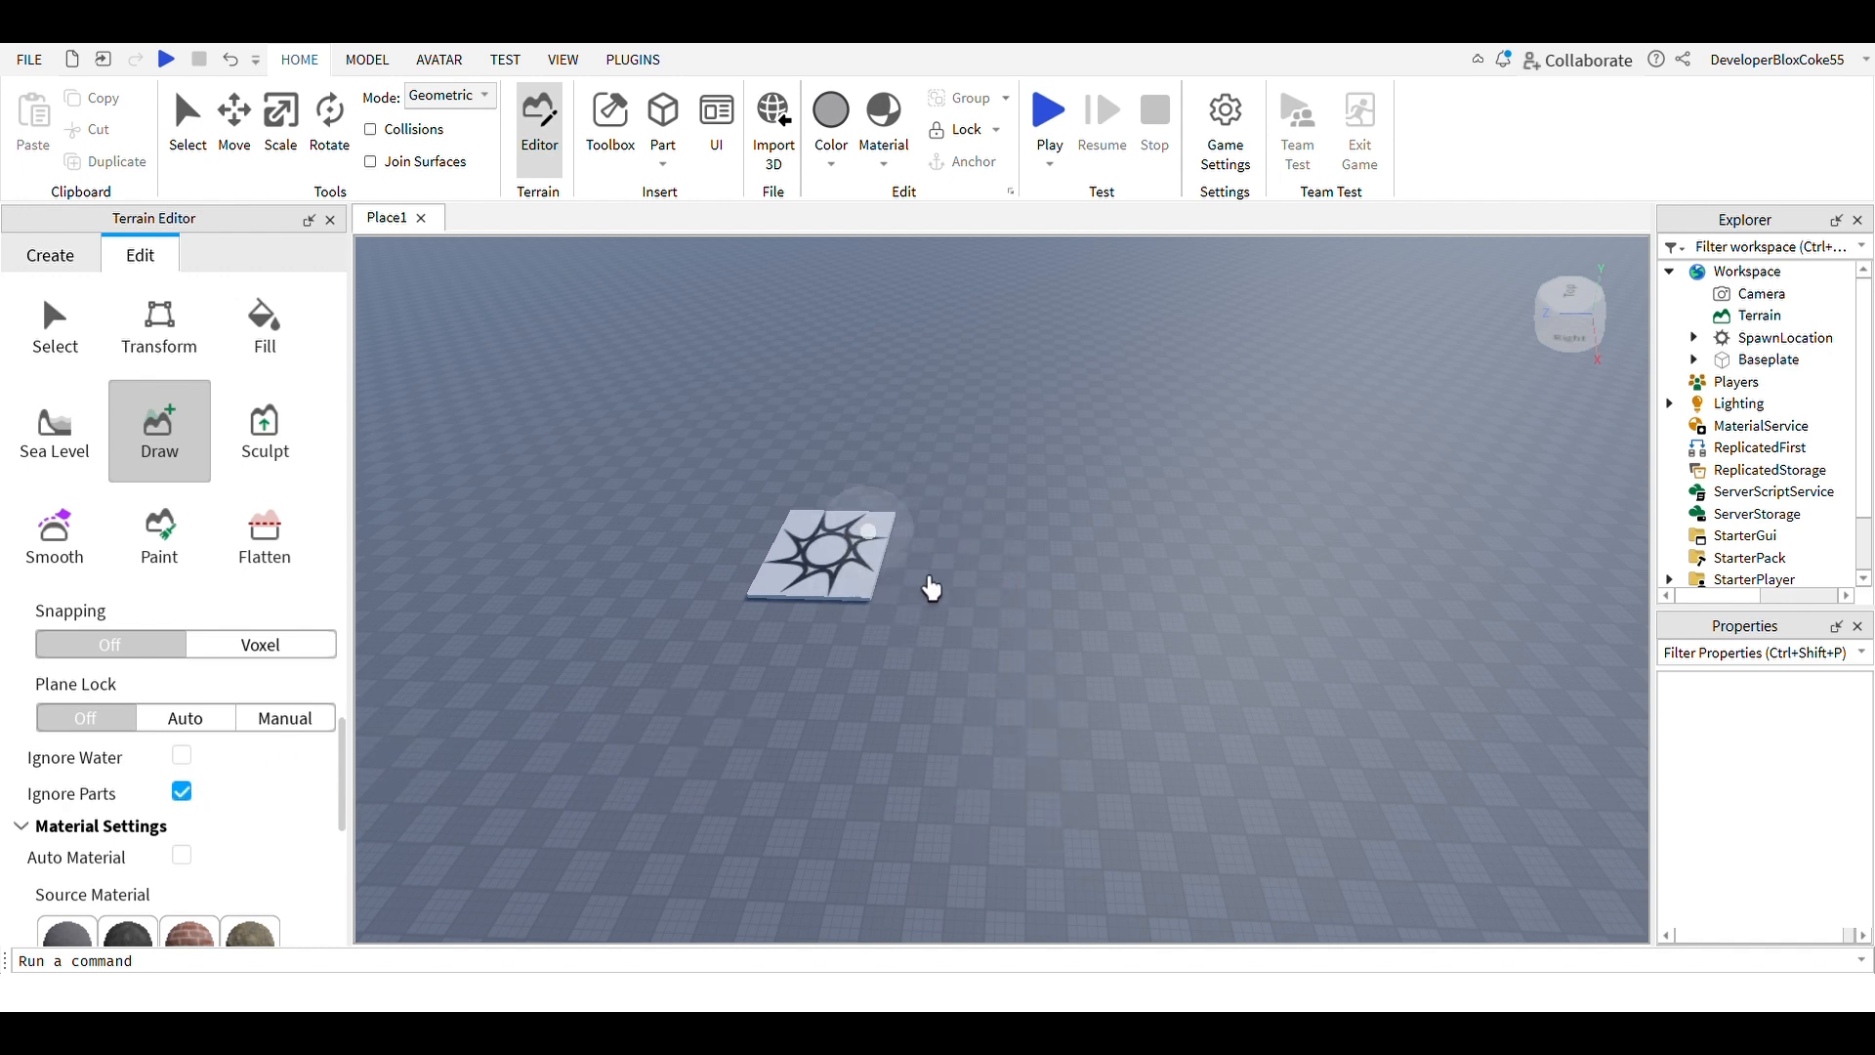
pyautogui.scroll(-3, 151, 864)
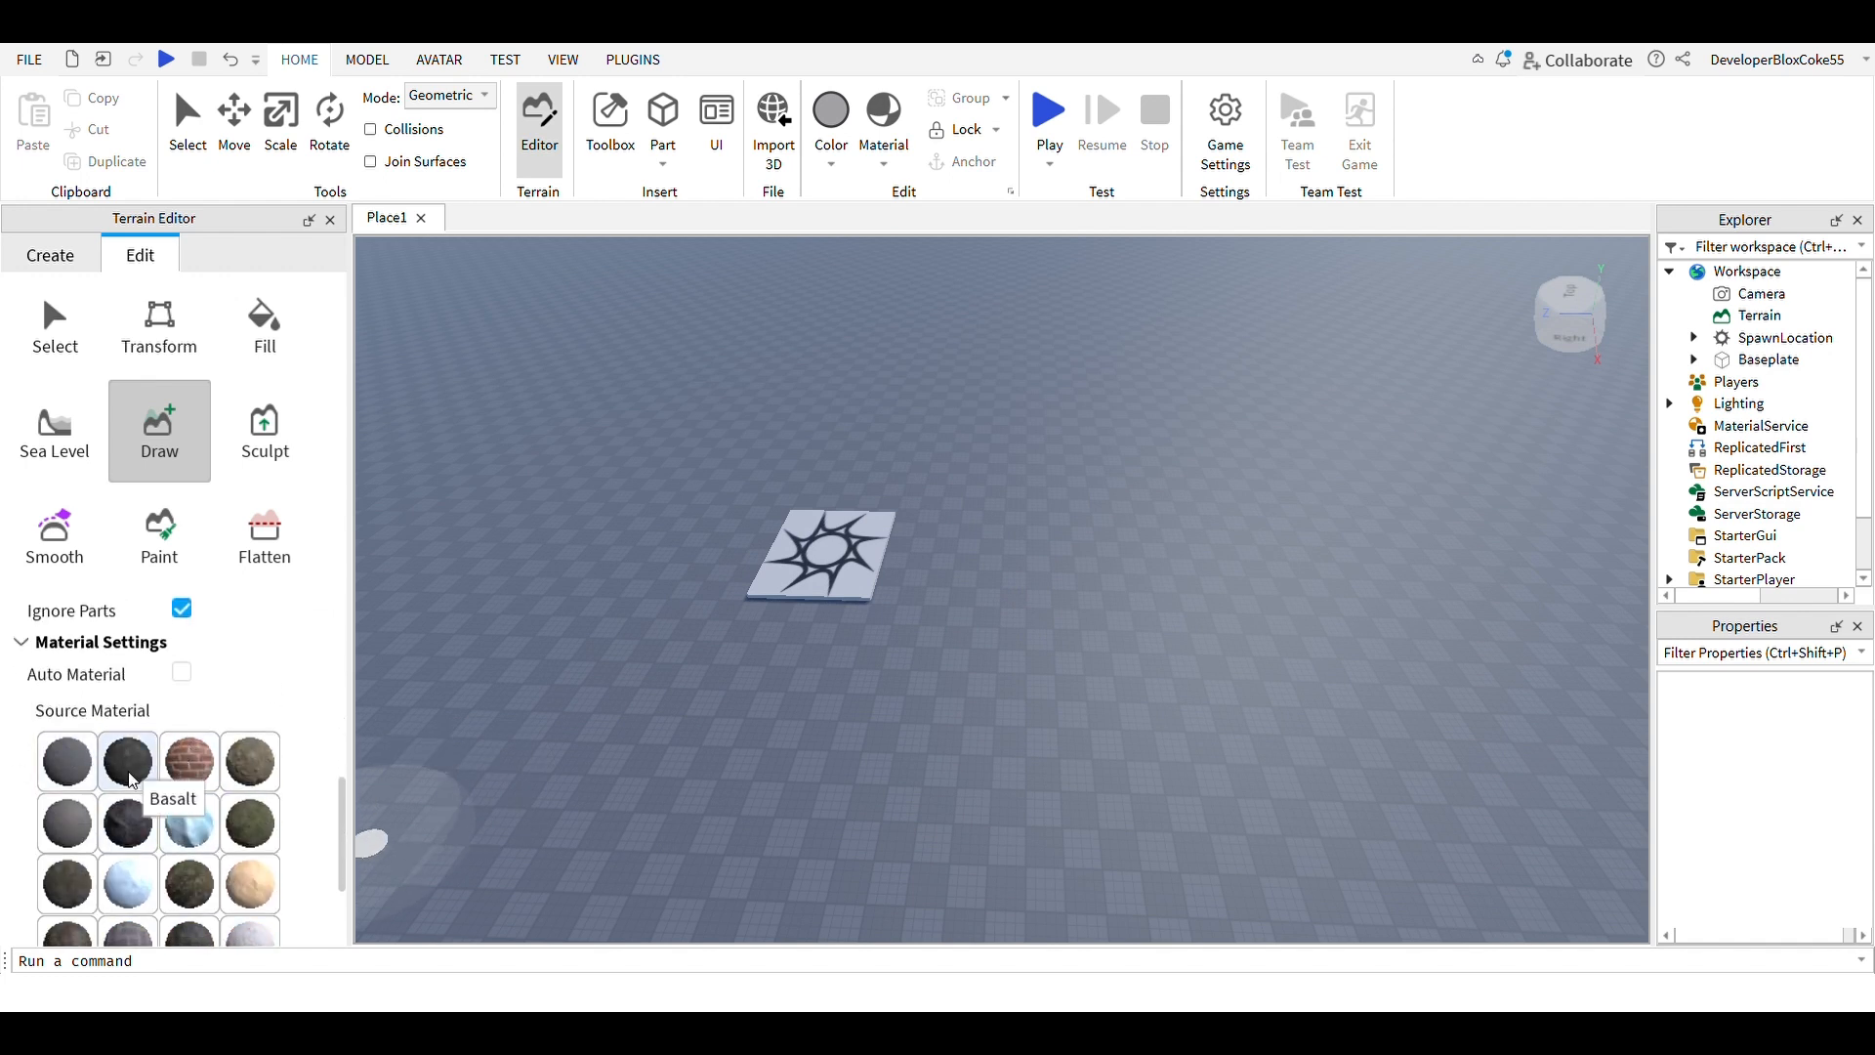
pyautogui.scroll(-3, 88, 777)
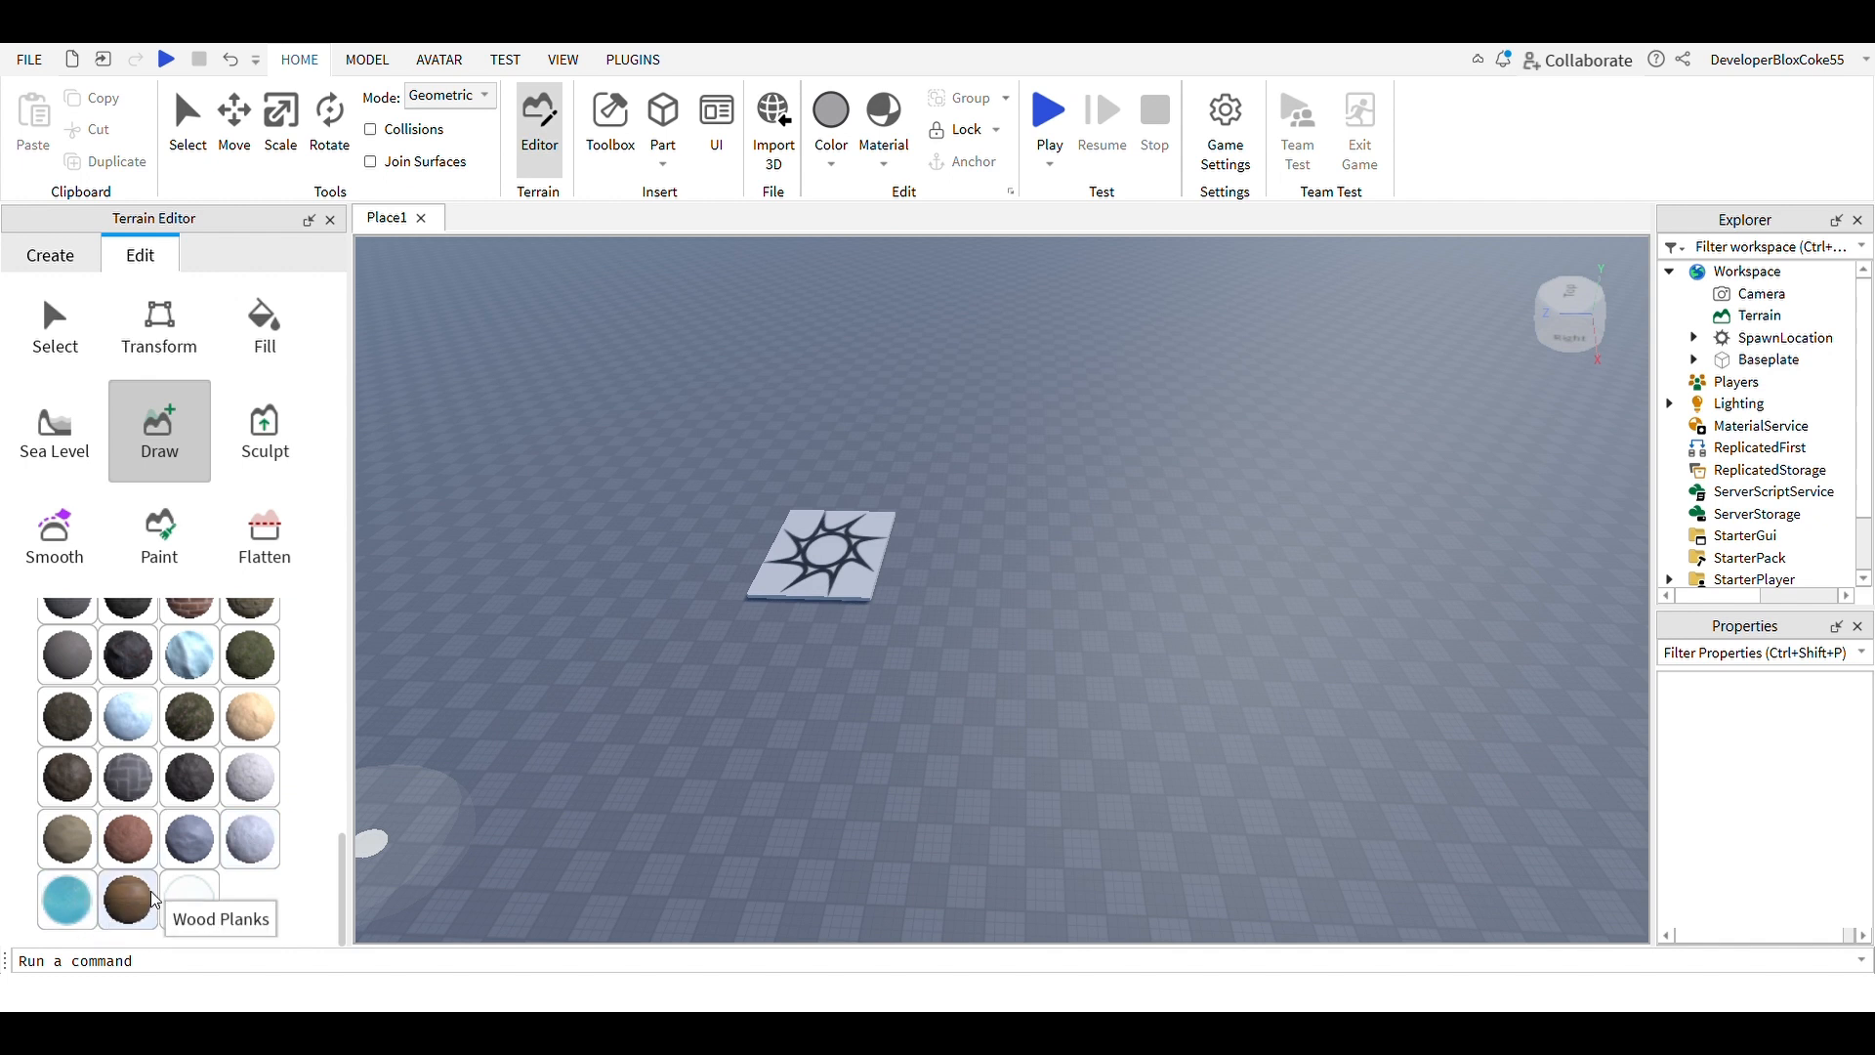
pyautogui.scroll(5, 154, 899)
pyautogui.scroll(-5, 262, 655)
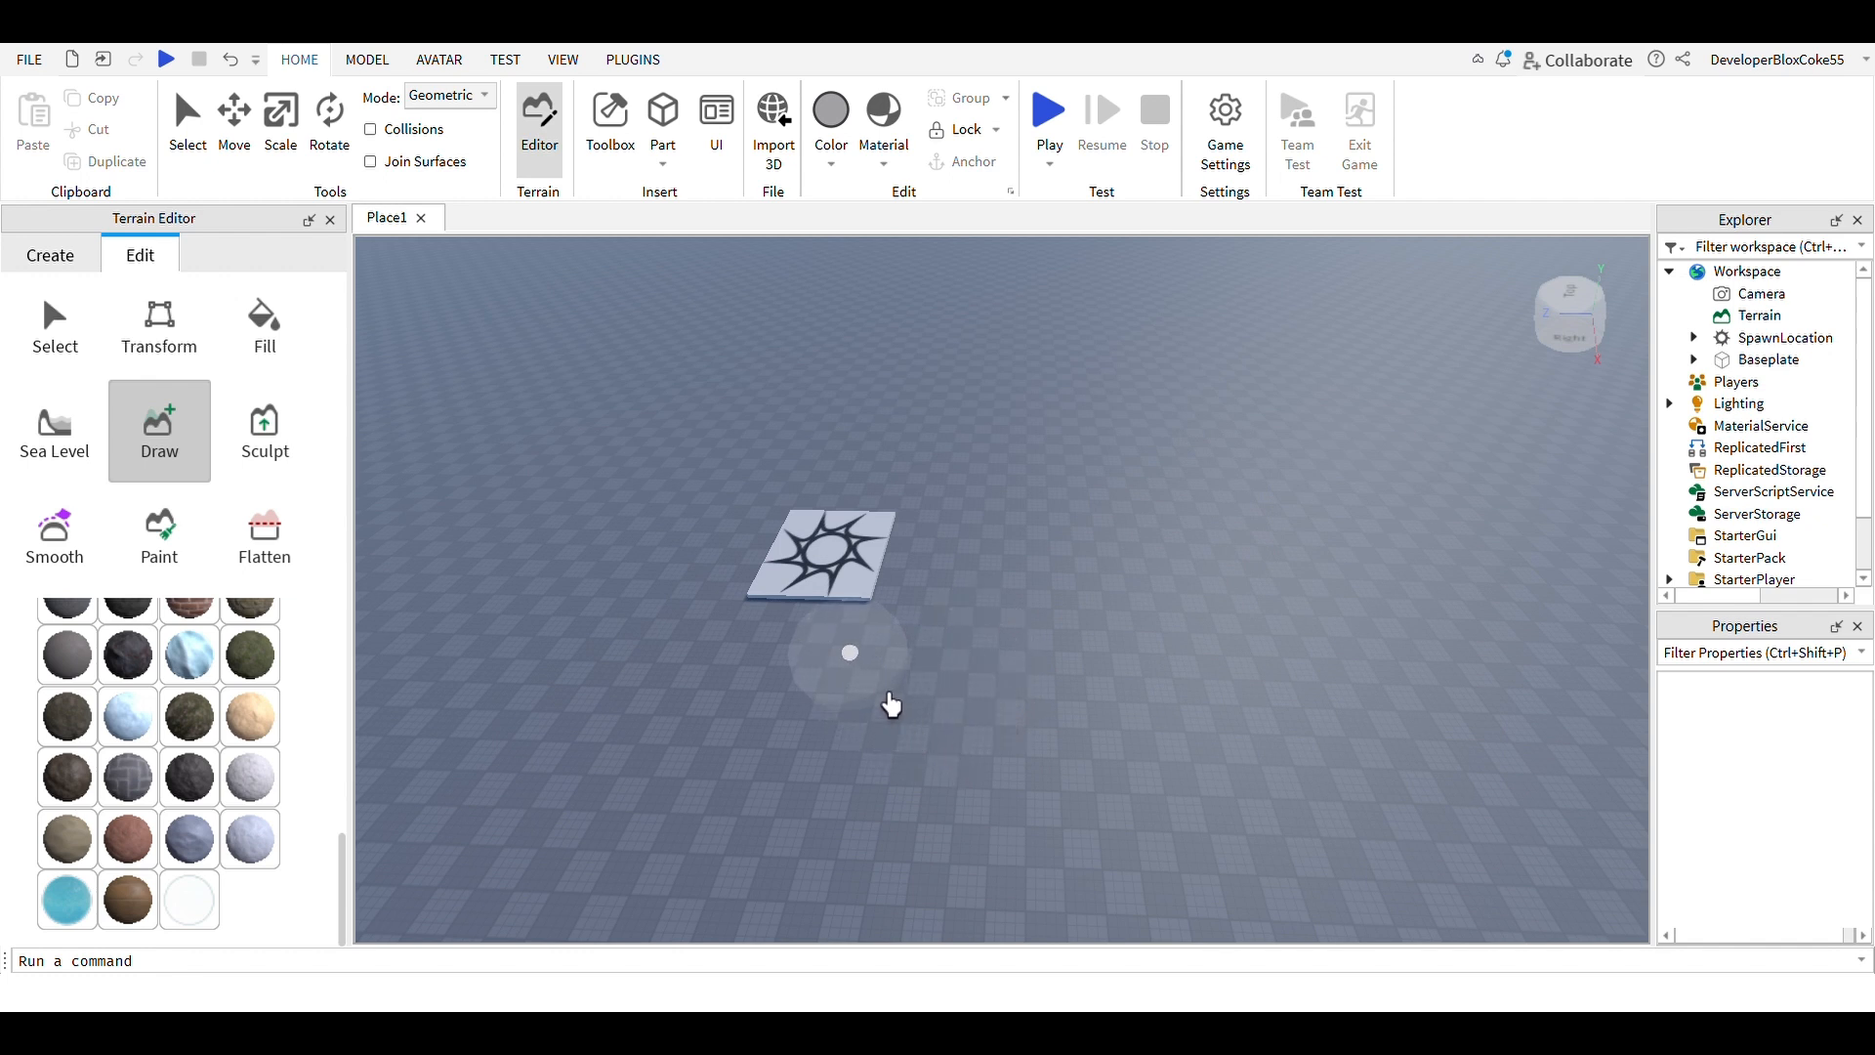
# Switch the Draw brush to Add mode, try a raised grass ring around the spawn location, and undo the strokes
pyautogui.scroll(5, 93, 788)
pyautogui.scroll(3, 93, 787)
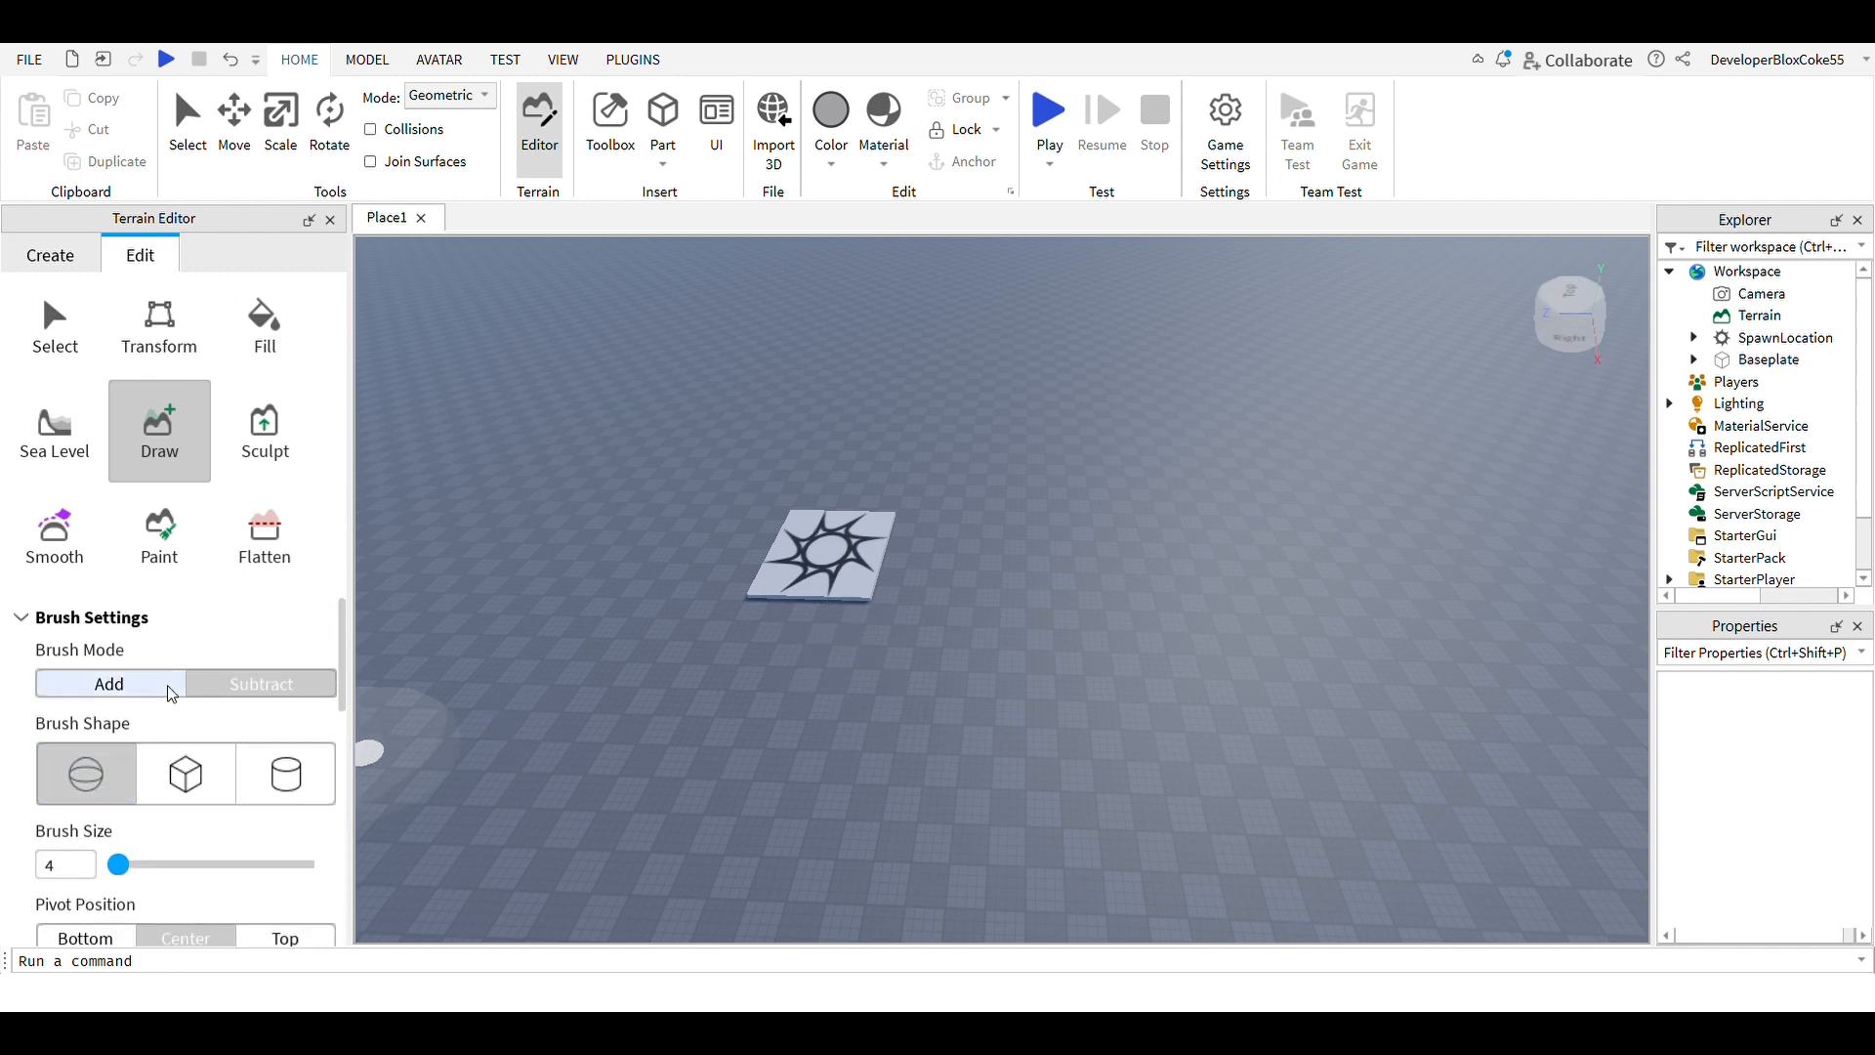
pyautogui.moveTo(849, 722)
pyautogui.mouseDown()
pyautogui.moveTo(891, 736)
pyautogui.moveTo(1114, 676)
pyautogui.moveTo(1153, 622)
pyautogui.moveTo(1143, 518)
pyautogui.moveTo(941, 476)
pyautogui.moveTo(801, 493)
pyautogui.moveTo(698, 577)
pyautogui.moveTo(703, 712)
pyautogui.moveTo(755, 746)
pyautogui.moveTo(878, 737)
pyautogui.mouseUp()
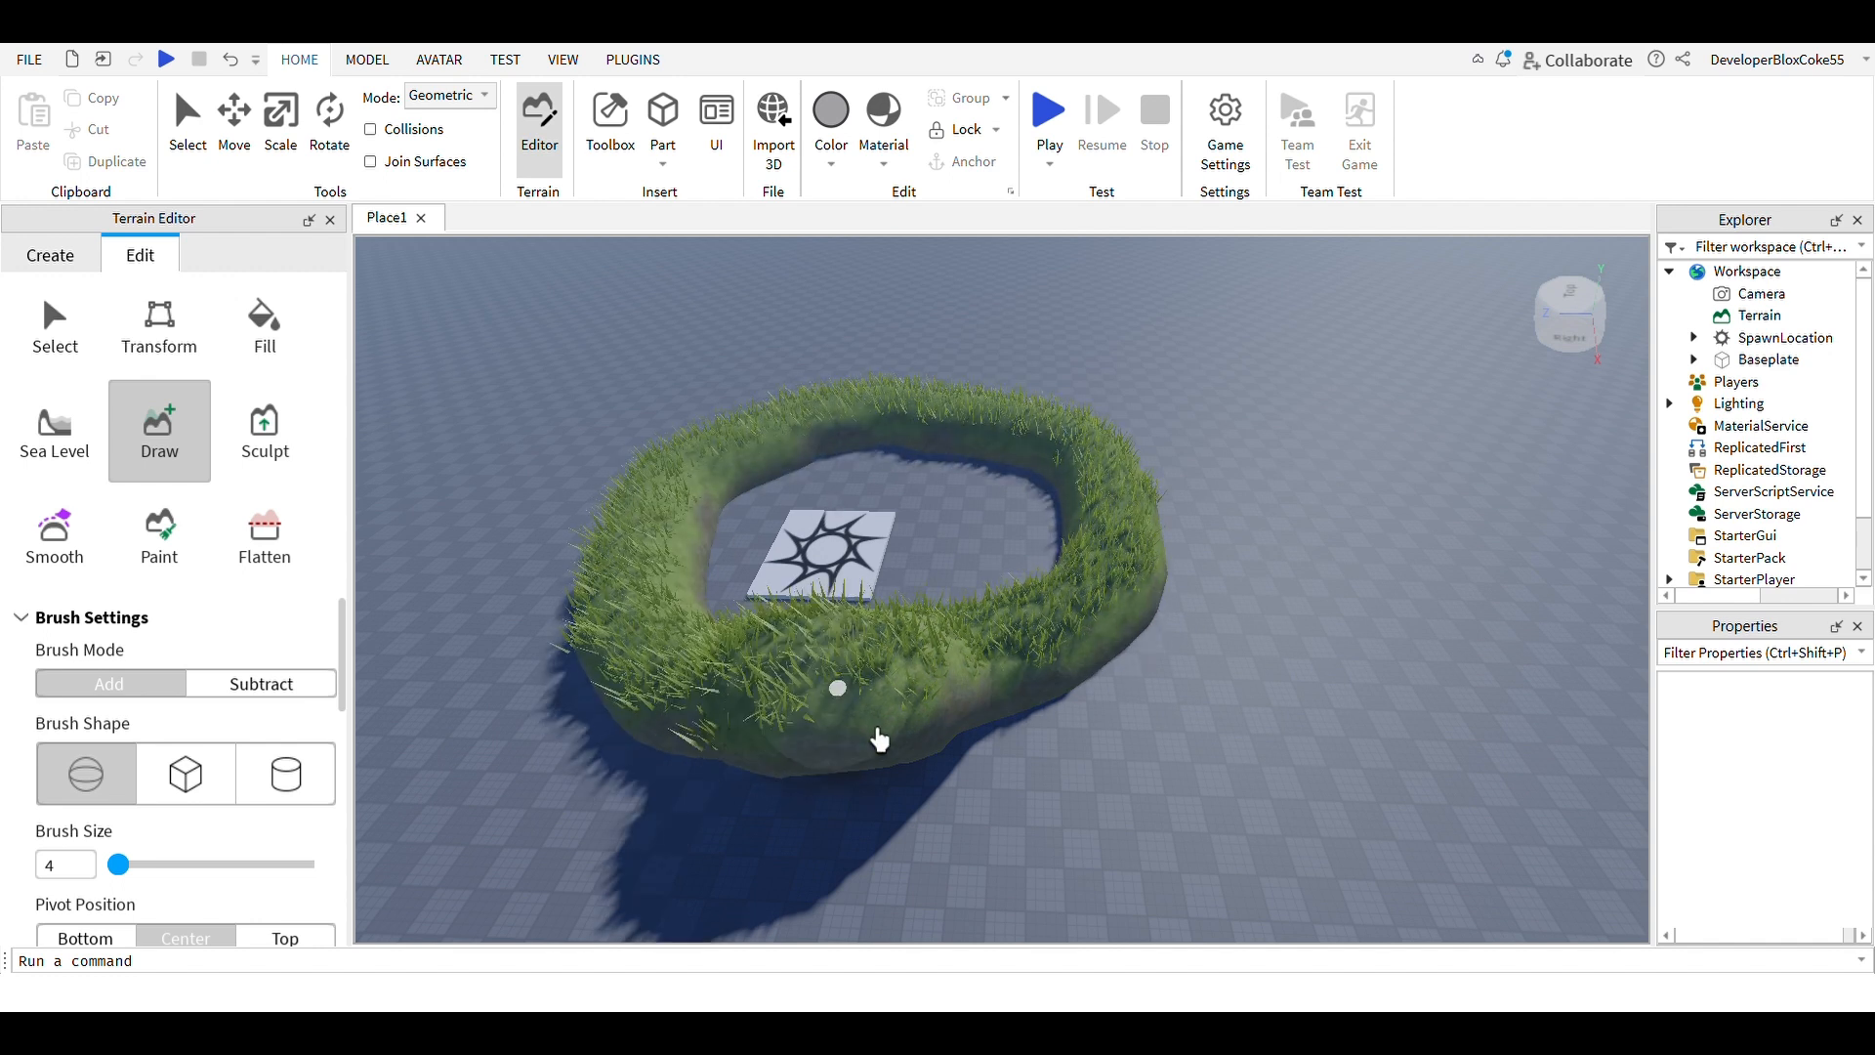
pyautogui.moveTo(944, 448)
pyautogui.mouseDown()
pyautogui.moveTo(775, 479)
pyautogui.moveTo(674, 586)
pyautogui.moveTo(691, 661)
pyautogui.moveTo(781, 695)
pyautogui.moveTo(980, 670)
pyautogui.moveTo(1071, 628)
pyautogui.moveTo(1122, 536)
pyautogui.moveTo(1091, 484)
pyautogui.moveTo(1042, 452)
pyautogui.moveTo(849, 430)
pyautogui.mouseUp()
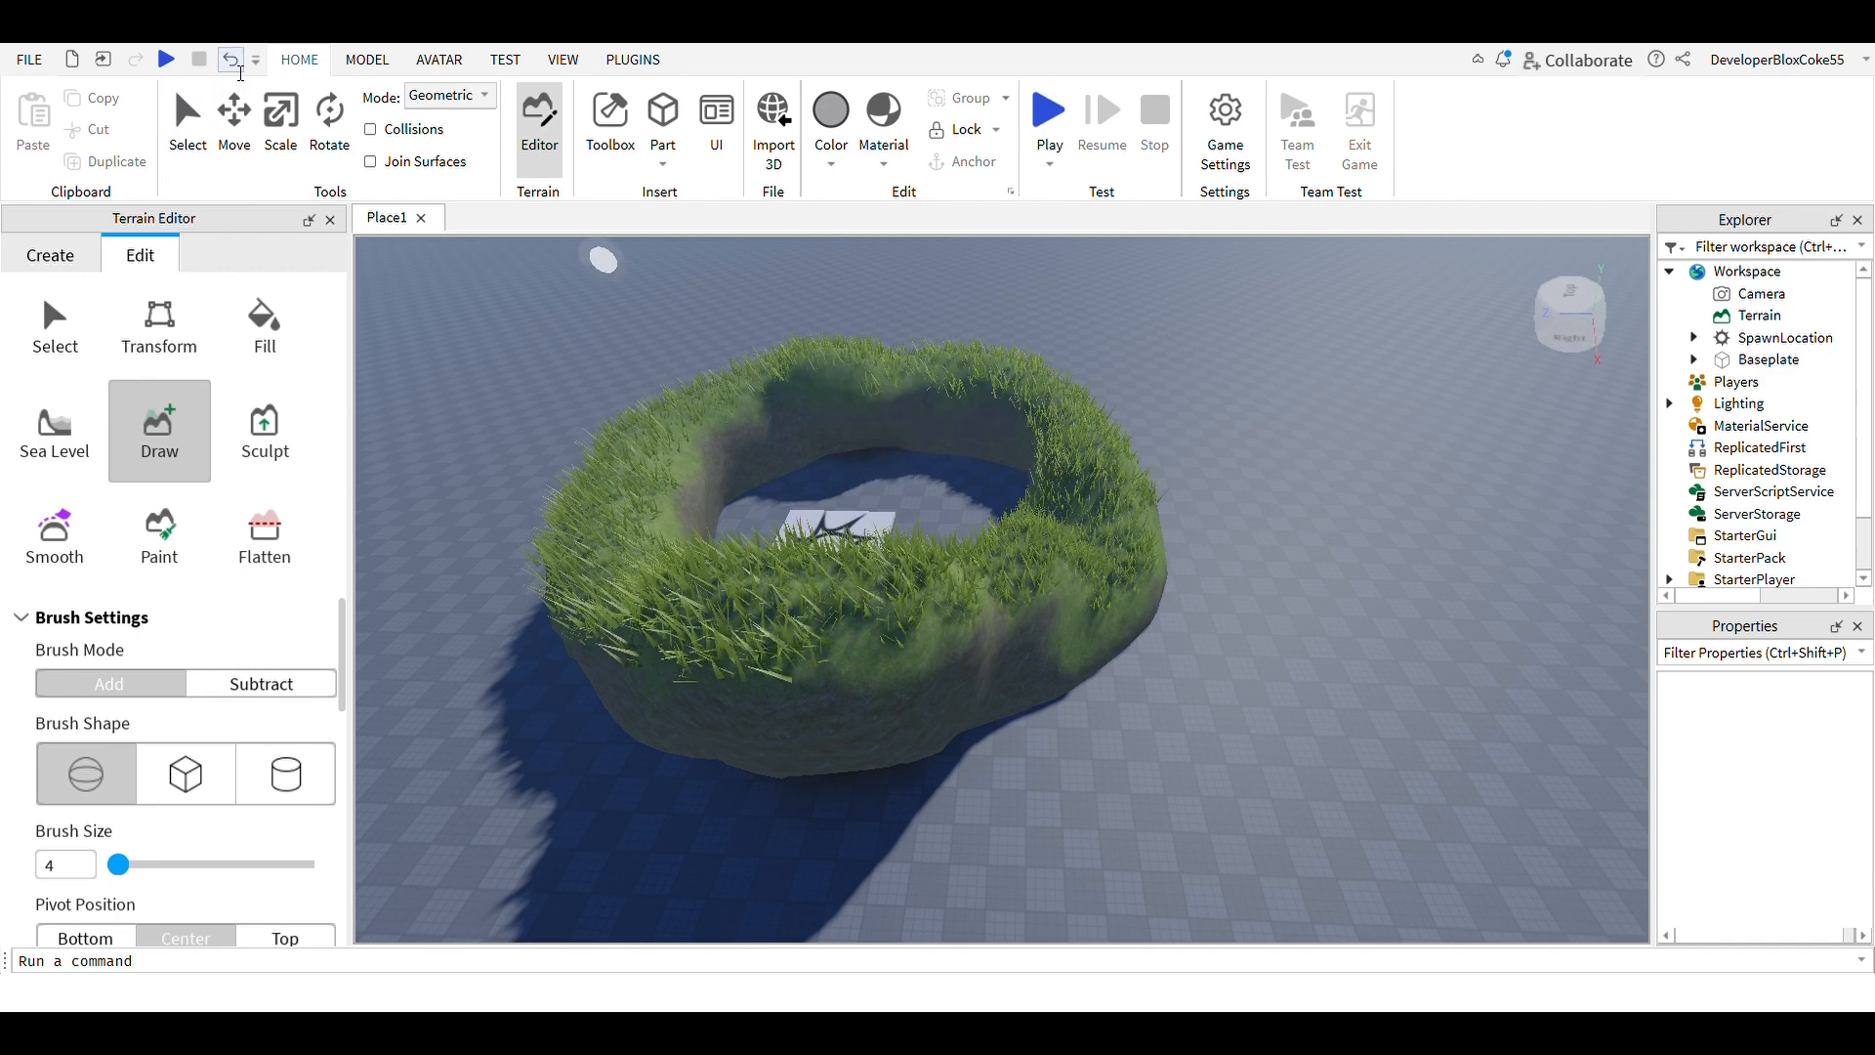
pyautogui.click(231, 60)
pyautogui.click(230, 60)
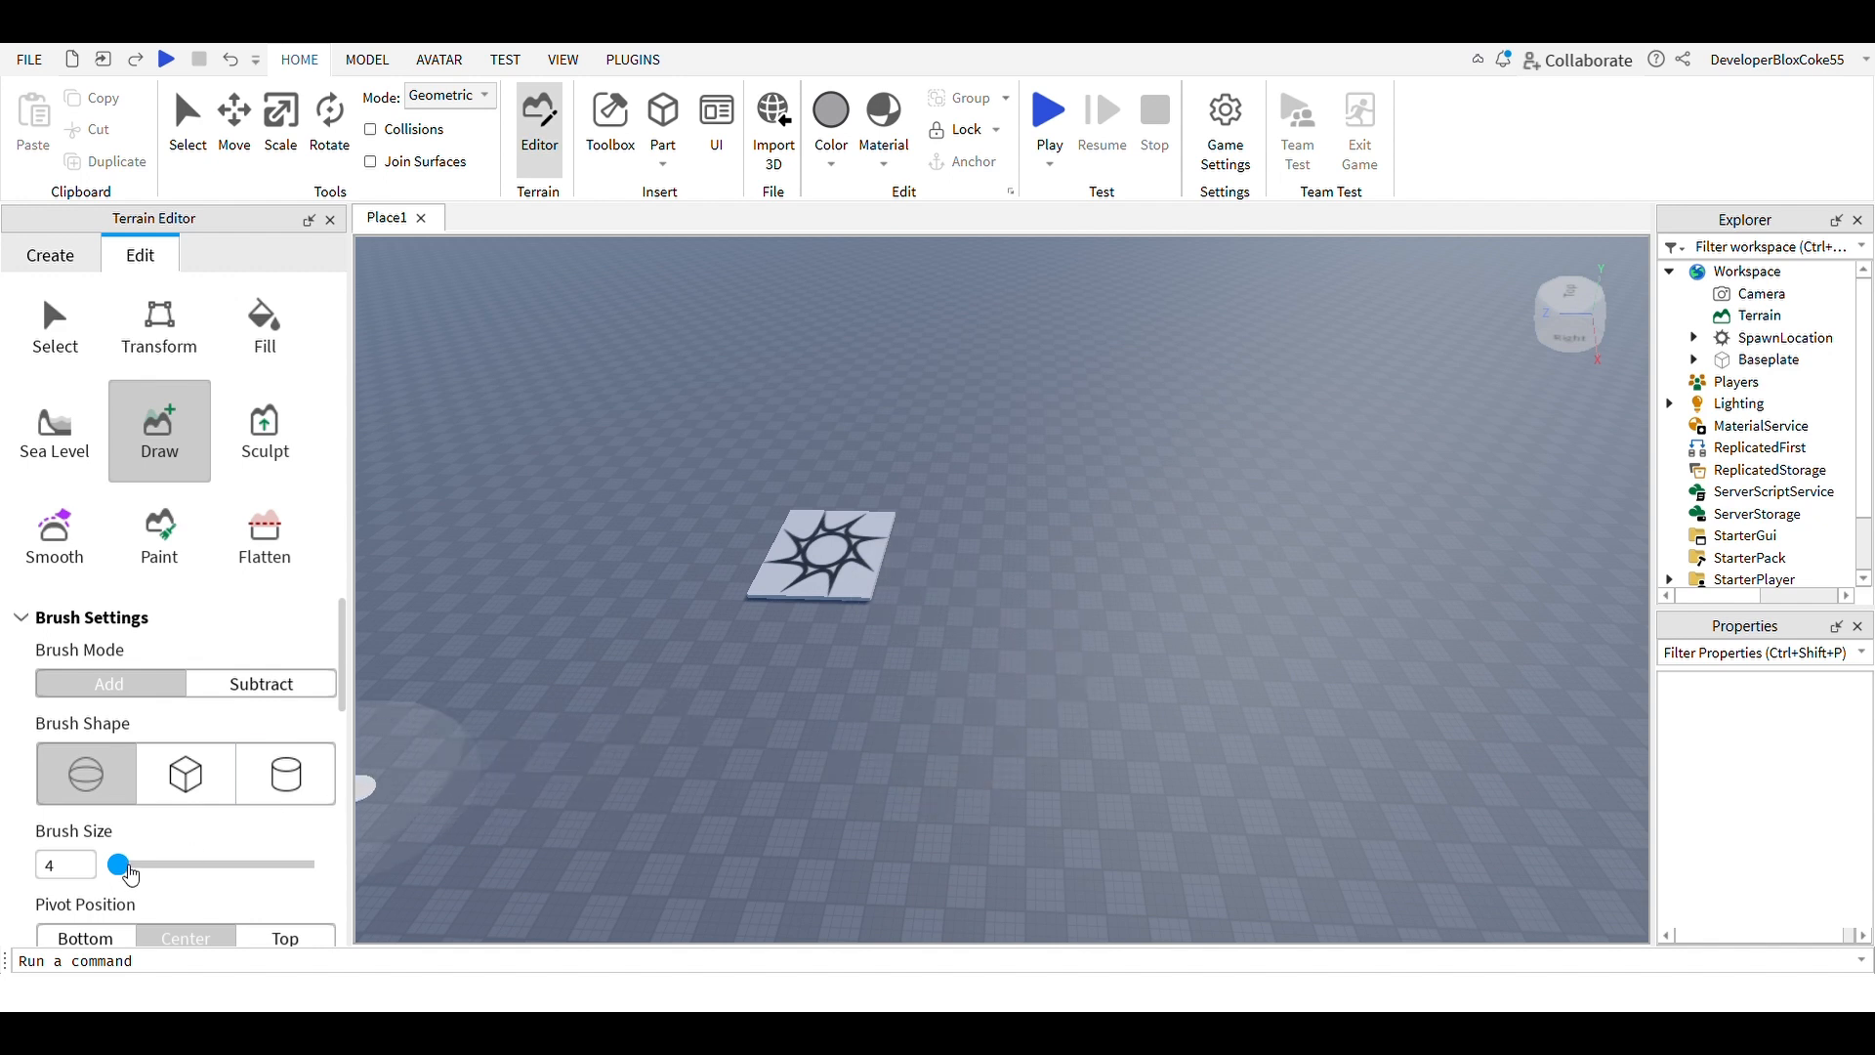
# Try a brush size of 1 by drawing a thin grass strip beside the spawn location, and undo it
pyautogui.moveTo(131, 873); pyautogui.dragTo(93, 868)
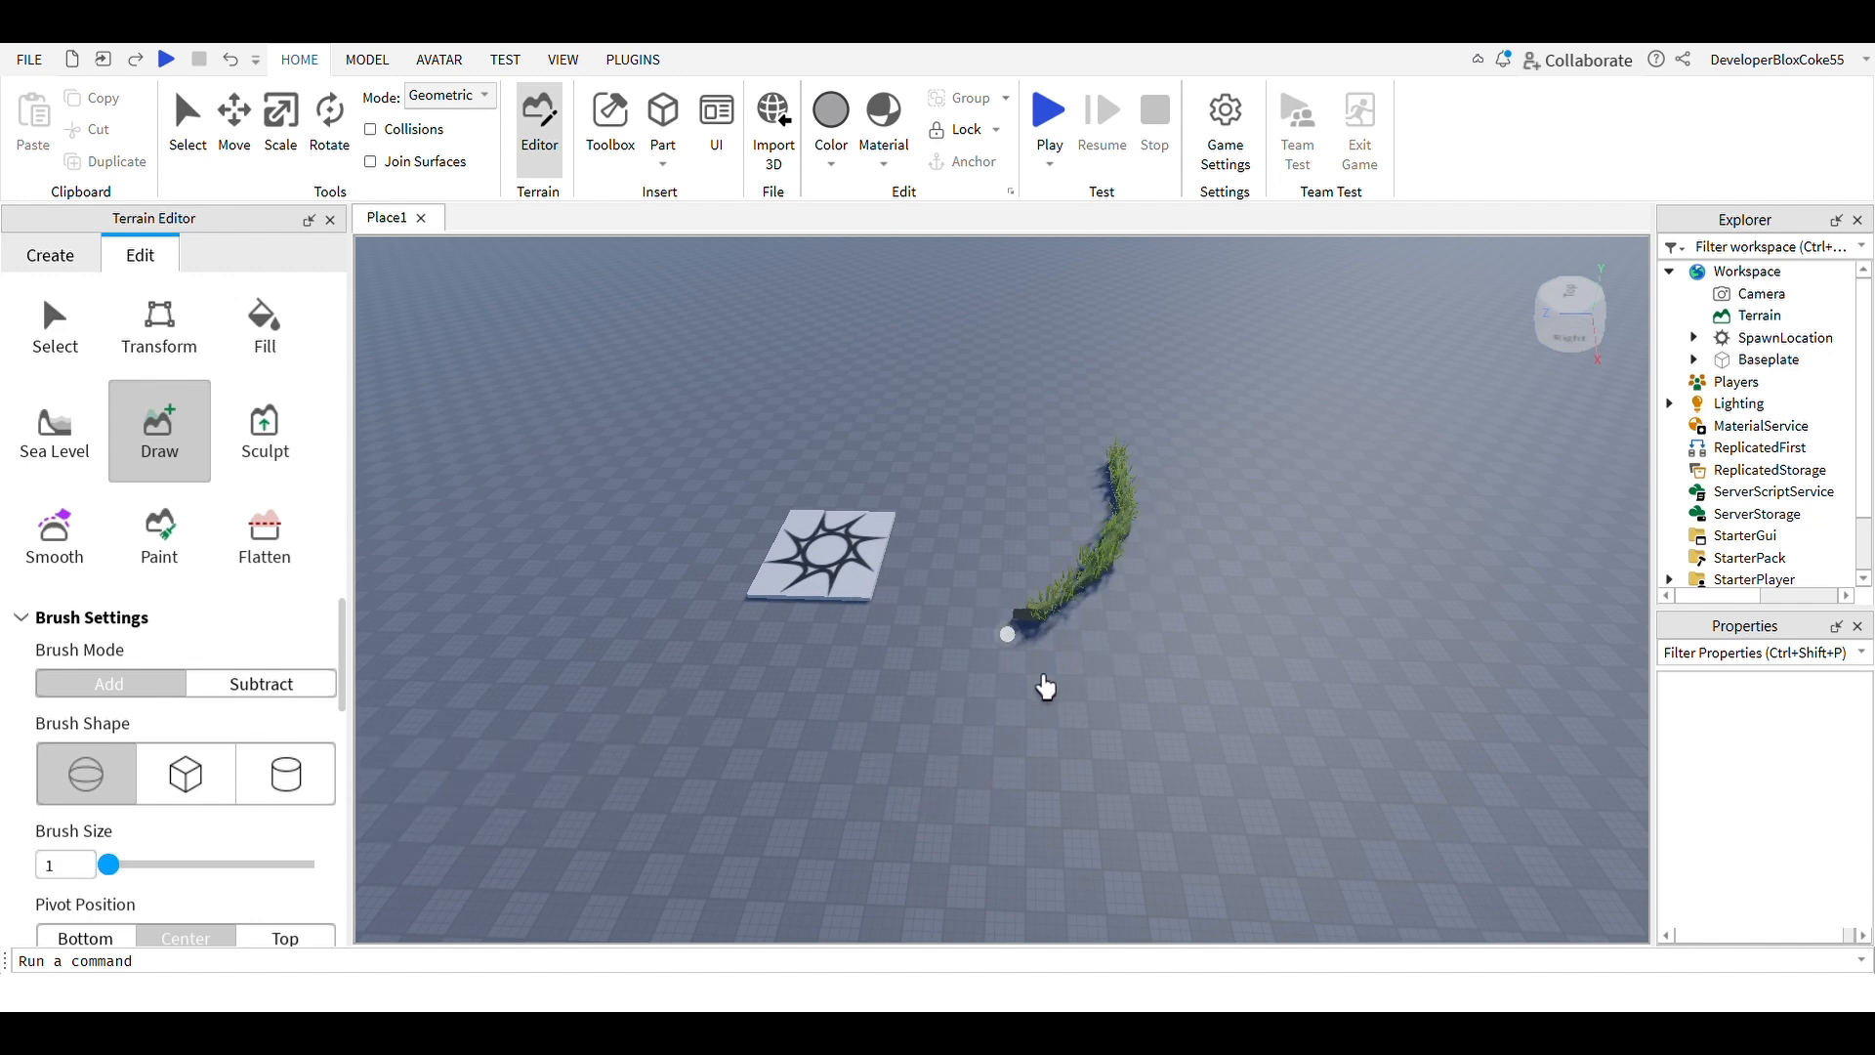
pyautogui.moveTo(927, 725); pyautogui.dragTo(914, 728)
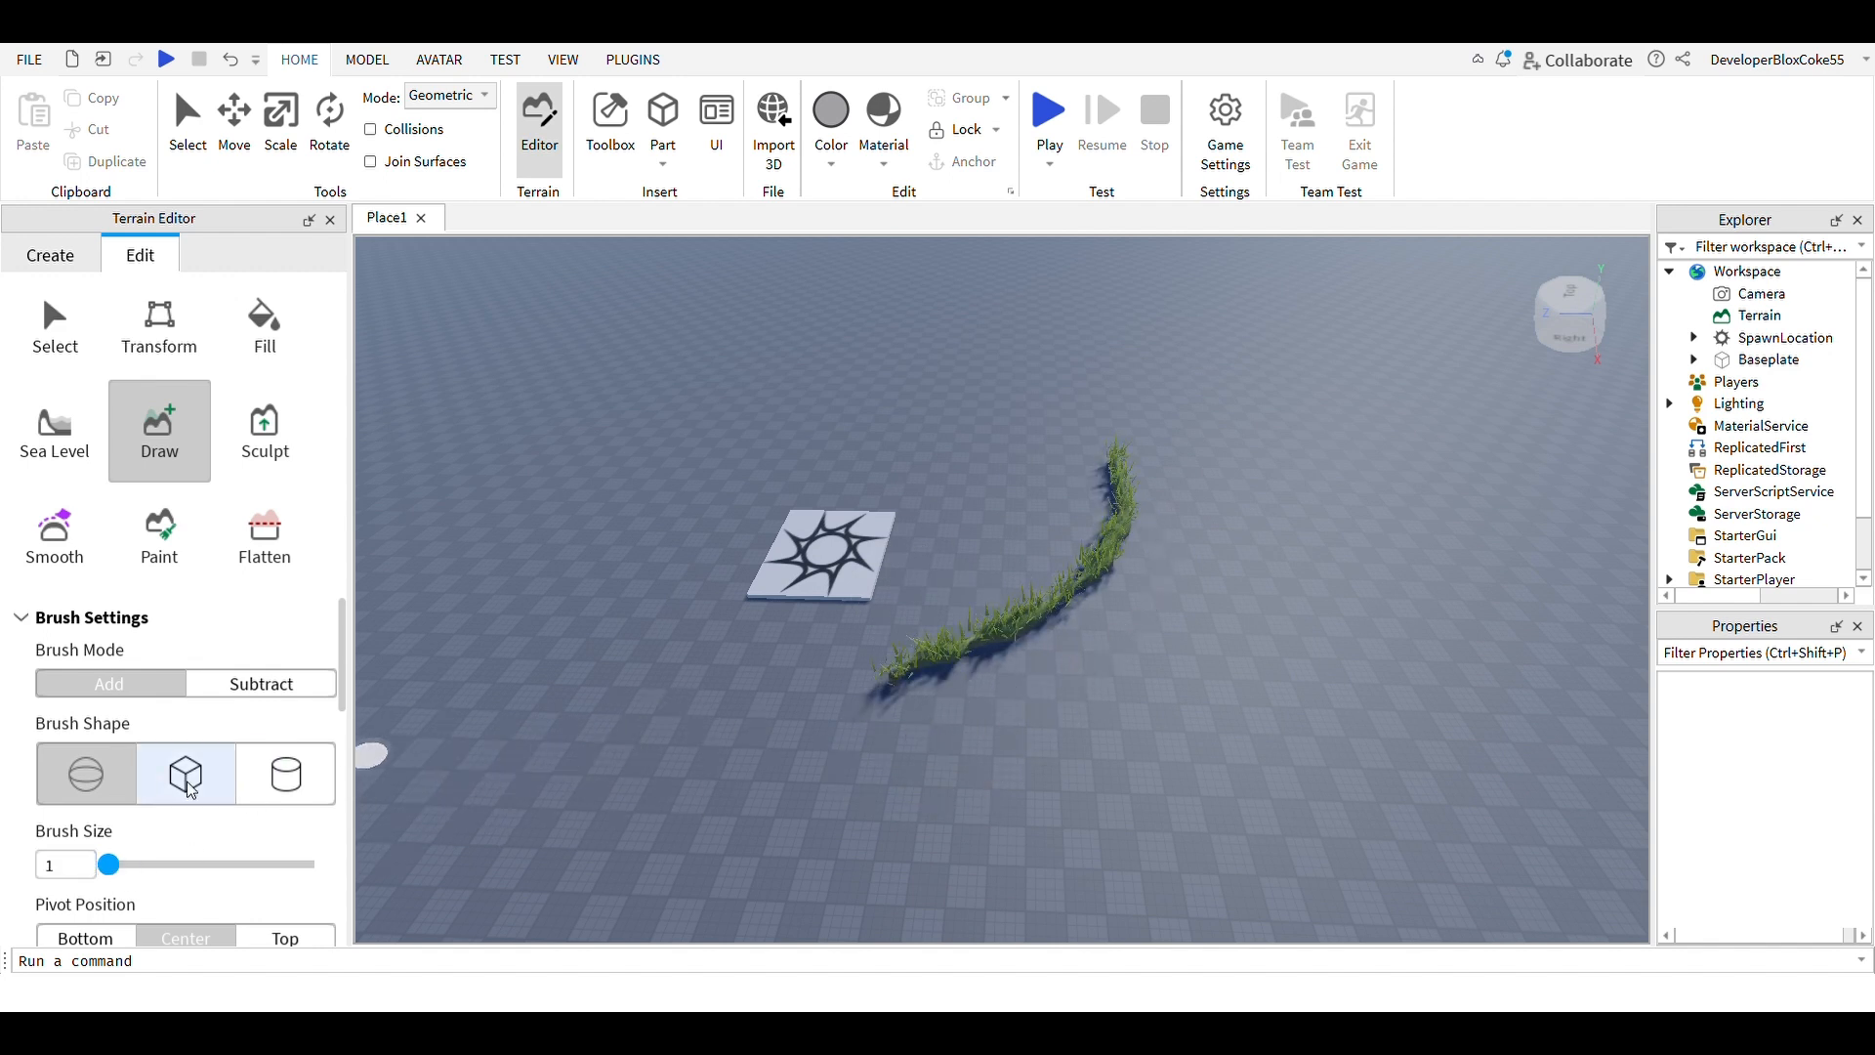
pyautogui.click(234, 61)
# Set the brush size to 10 and draw a large mass of grass terrain around and over the spawn location
pyautogui.moveTo(108, 865); pyautogui.dragTo(128, 865)
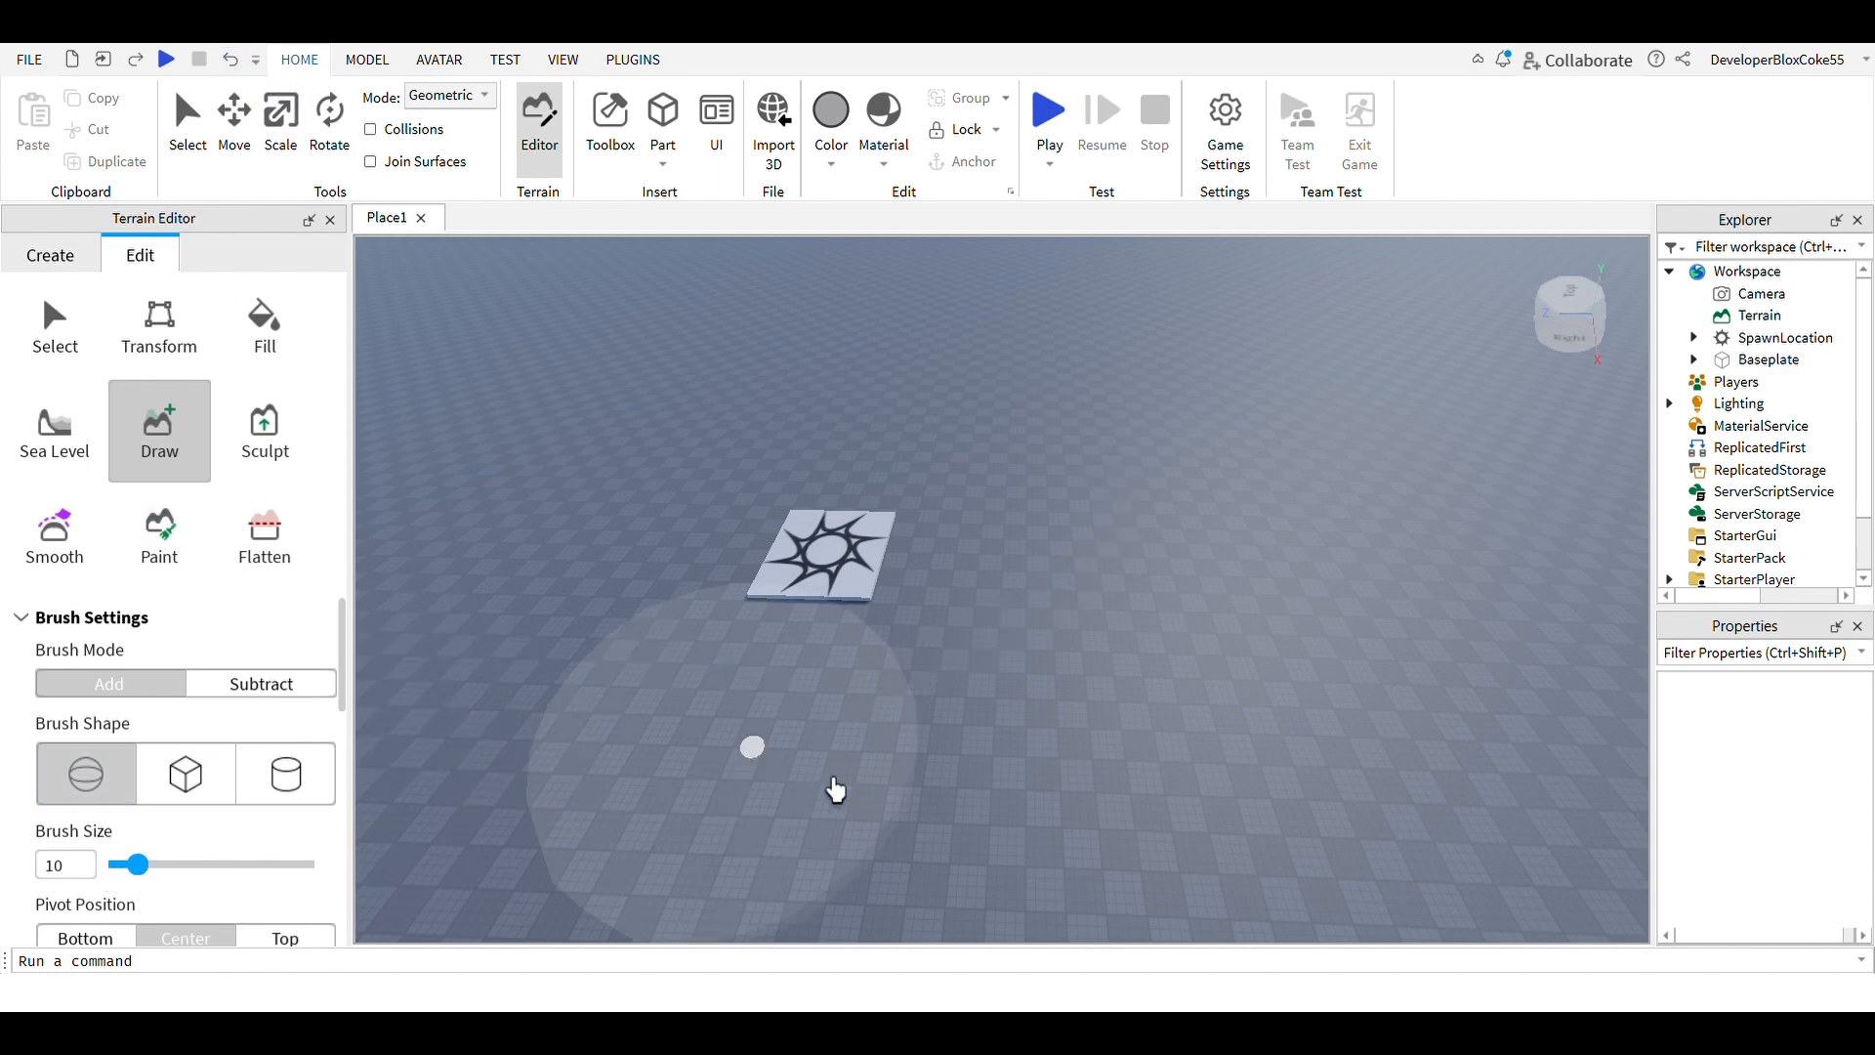
pyautogui.moveTo(1222, 490)
pyautogui.mouseDown()
pyautogui.moveTo(1256, 560)
pyautogui.moveTo(1247, 775)
pyautogui.moveTo(1095, 869)
pyautogui.moveTo(795, 879)
pyautogui.moveTo(577, 729)
pyautogui.moveTo(620, 518)
pyautogui.moveTo(882, 436)
pyautogui.moveTo(1101, 494)
pyautogui.moveTo(1122, 598)
pyautogui.moveTo(1012, 502)
pyautogui.moveTo(870, 427)
pyautogui.moveTo(799, 420)
pyautogui.moveTo(695, 528)
pyautogui.moveTo(728, 662)
pyautogui.moveTo(711, 597)
pyautogui.mouseUp()
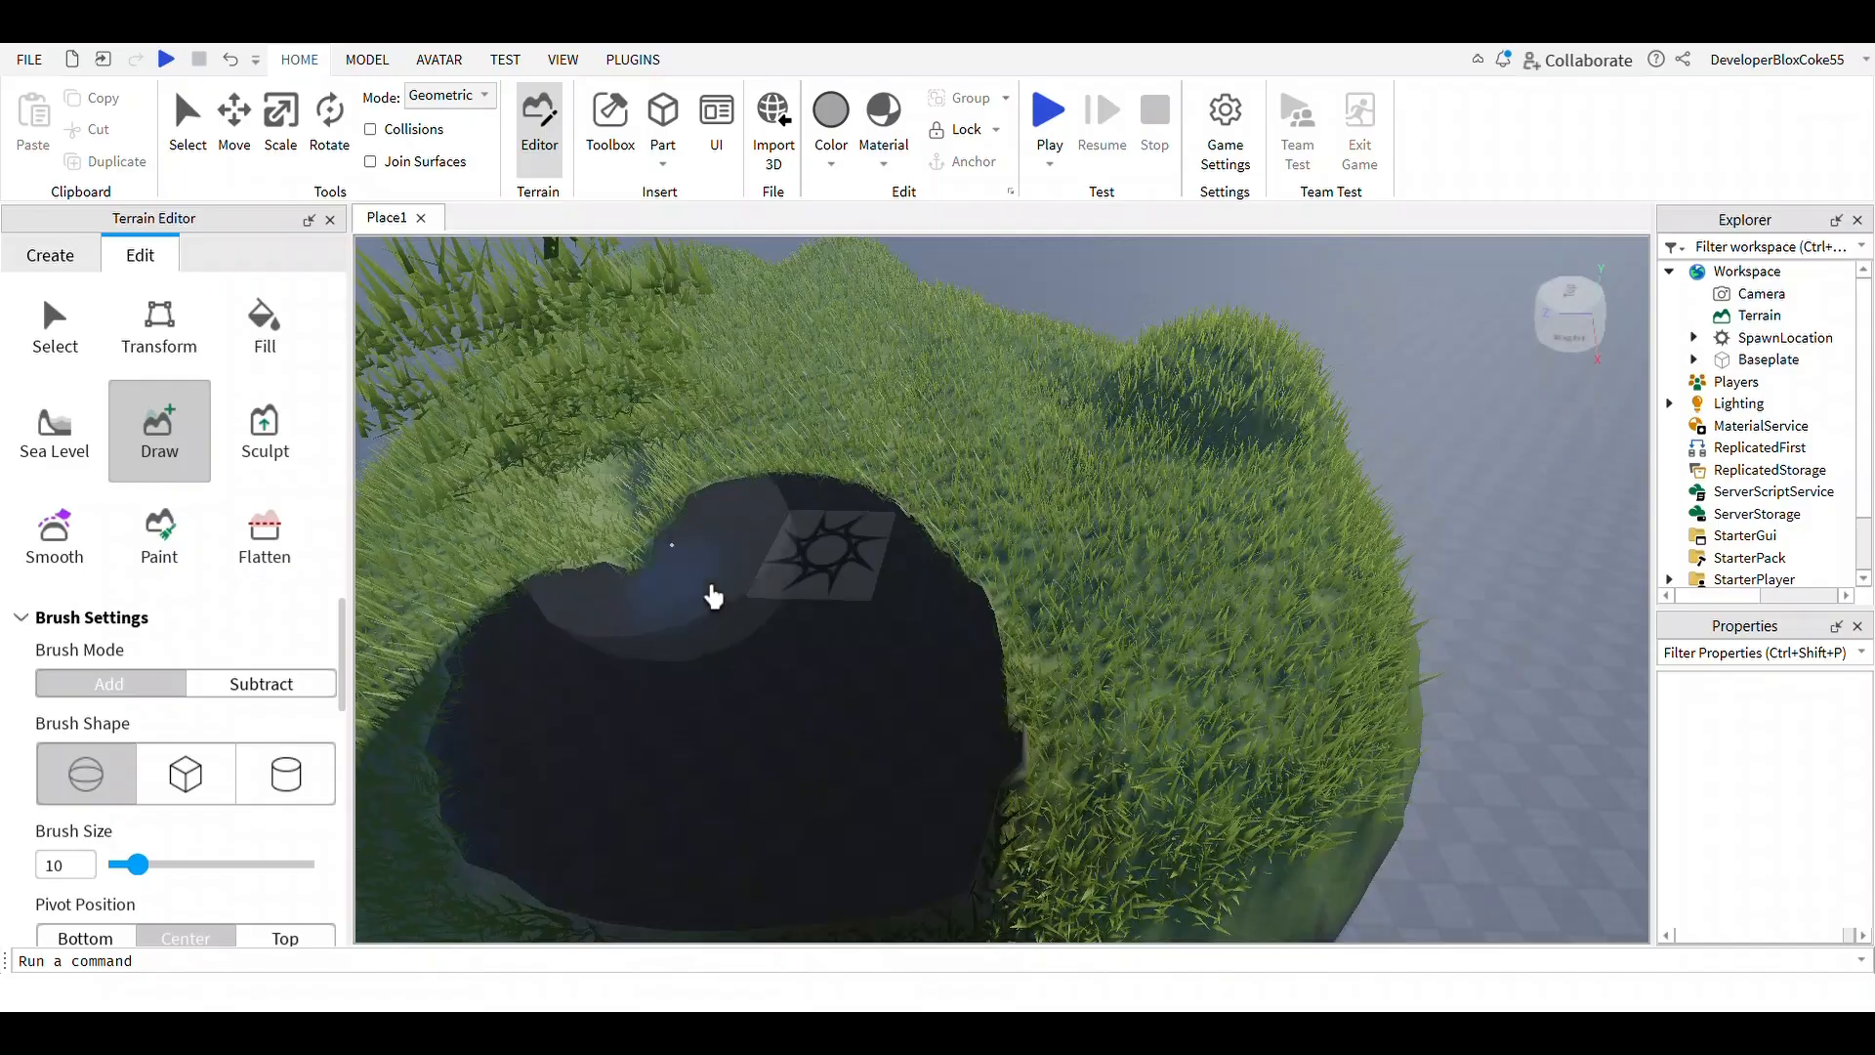
pyautogui.moveTo(837, 649); pyautogui.dragTo(803, 683, button='right')
pyautogui.moveTo(804, 683); pyautogui.dragTo(825, 705)
pyautogui.press('s')
pyautogui.moveTo(825, 705); pyautogui.dragTo(817, 703, button='right')
pyautogui.press('s')
pyautogui.moveTo(909, 594); pyautogui.dragTo(909, 594, button='right')
pyautogui.press('s')
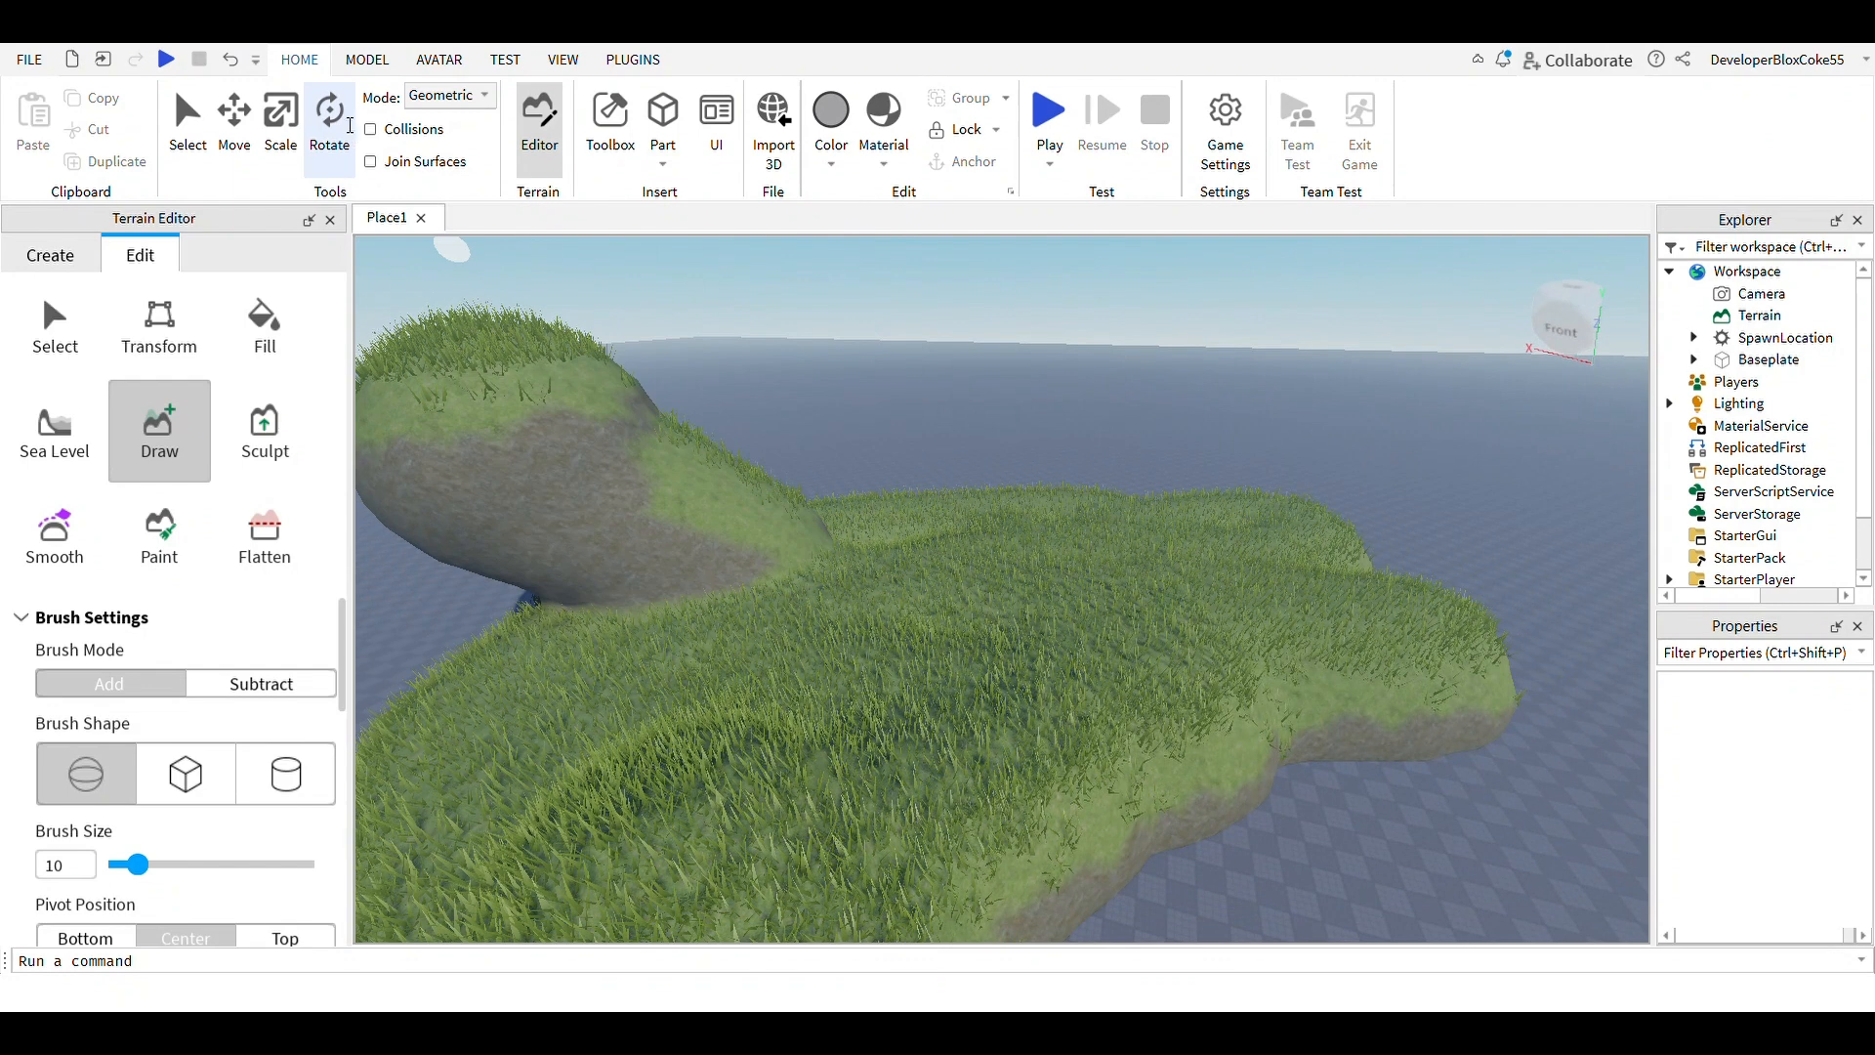
# Undo the large terrain mass and draw a separate grass hill and long grass ridge near the spawn location
pyautogui.click(244, 64)
pyautogui.click(244, 64)
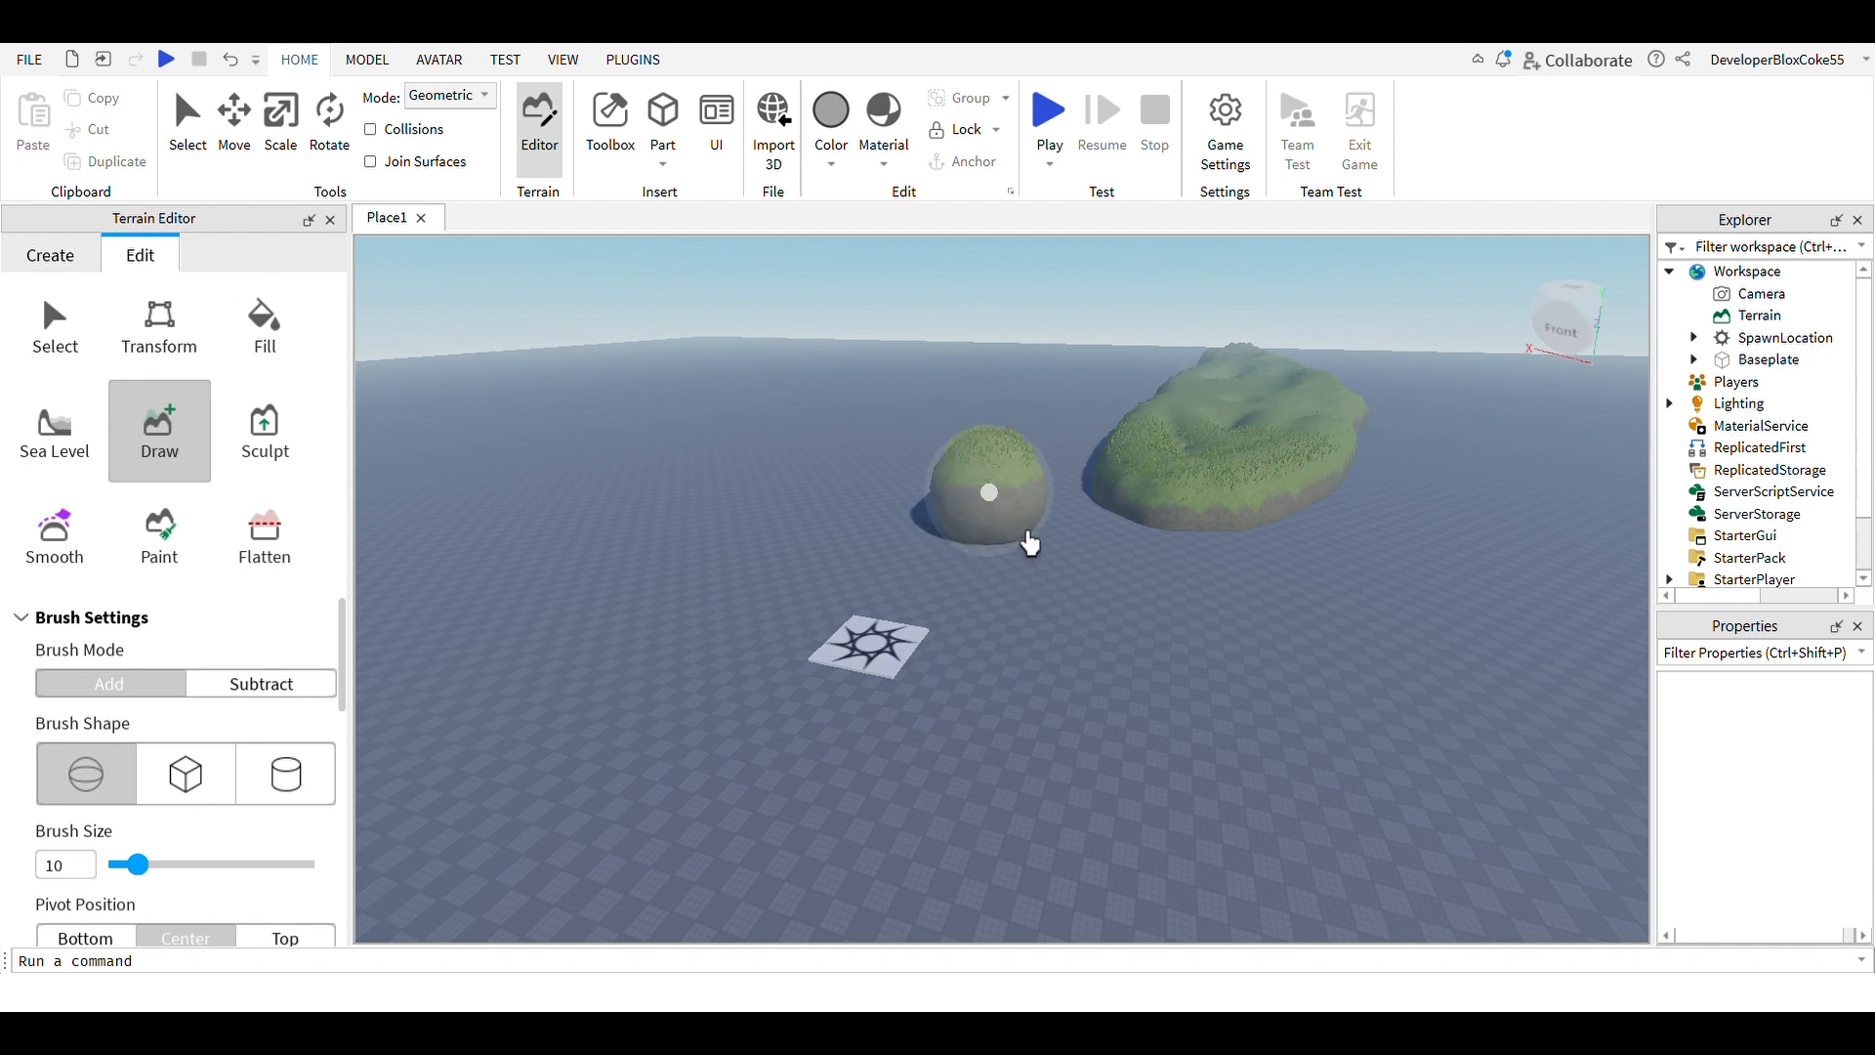
pyautogui.moveTo(1017, 515)
pyautogui.mouseDown()
pyautogui.moveTo(996, 490)
pyautogui.moveTo(1051, 547)
pyautogui.mouseUp()
pyautogui.press('s')
pyautogui.moveTo(1051, 546); pyautogui.dragTo(1051, 547, button='right')
pyautogui.press('a')
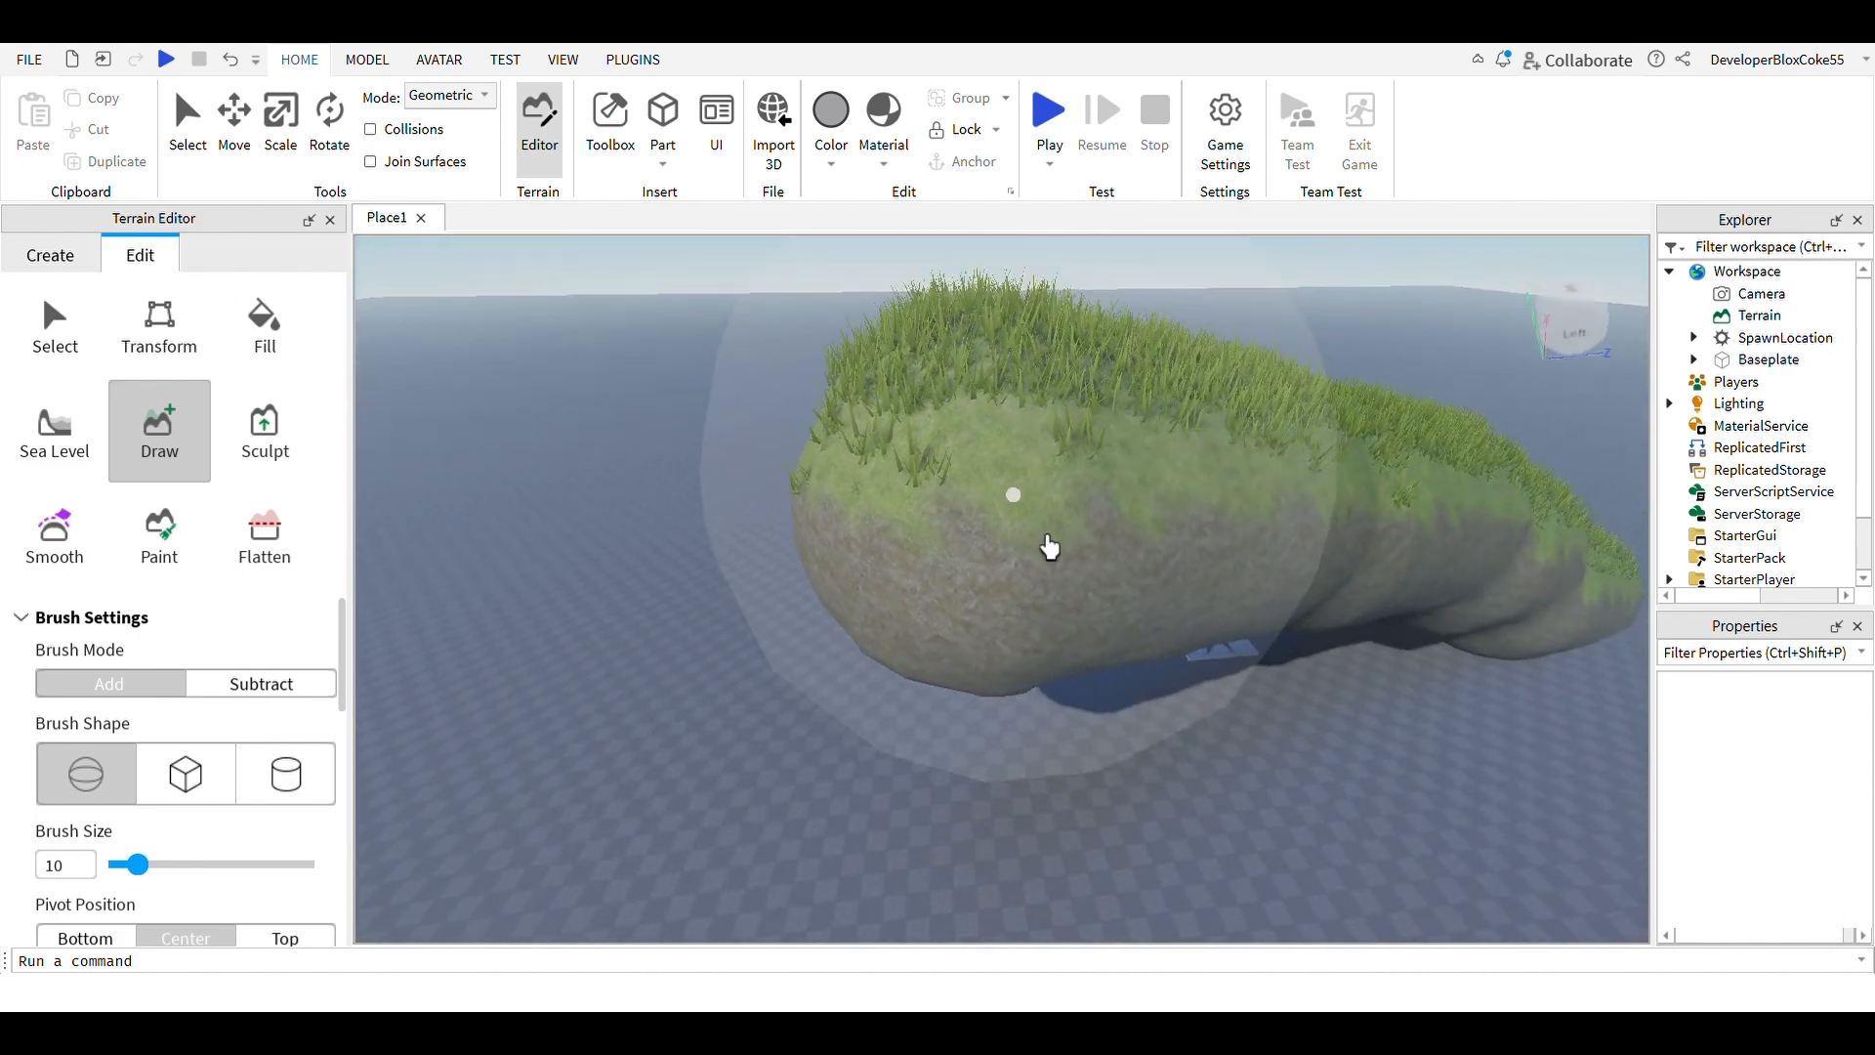
pyautogui.moveTo(799, 814)
pyautogui.mouseDown()
pyautogui.moveTo(761, 849)
pyautogui.moveTo(833, 766)
pyautogui.moveTo(1064, 670)
pyautogui.moveTo(1046, 665)
pyautogui.mouseUp()
pyautogui.press('s')
pyautogui.moveTo(1103, 629); pyautogui.dragTo(229, 517, button='right')
# Paint a grey material over the middle of the long grass ridge with a size 6 Paint brush, and close the Terrain Editor
pyautogui.click(159, 535)
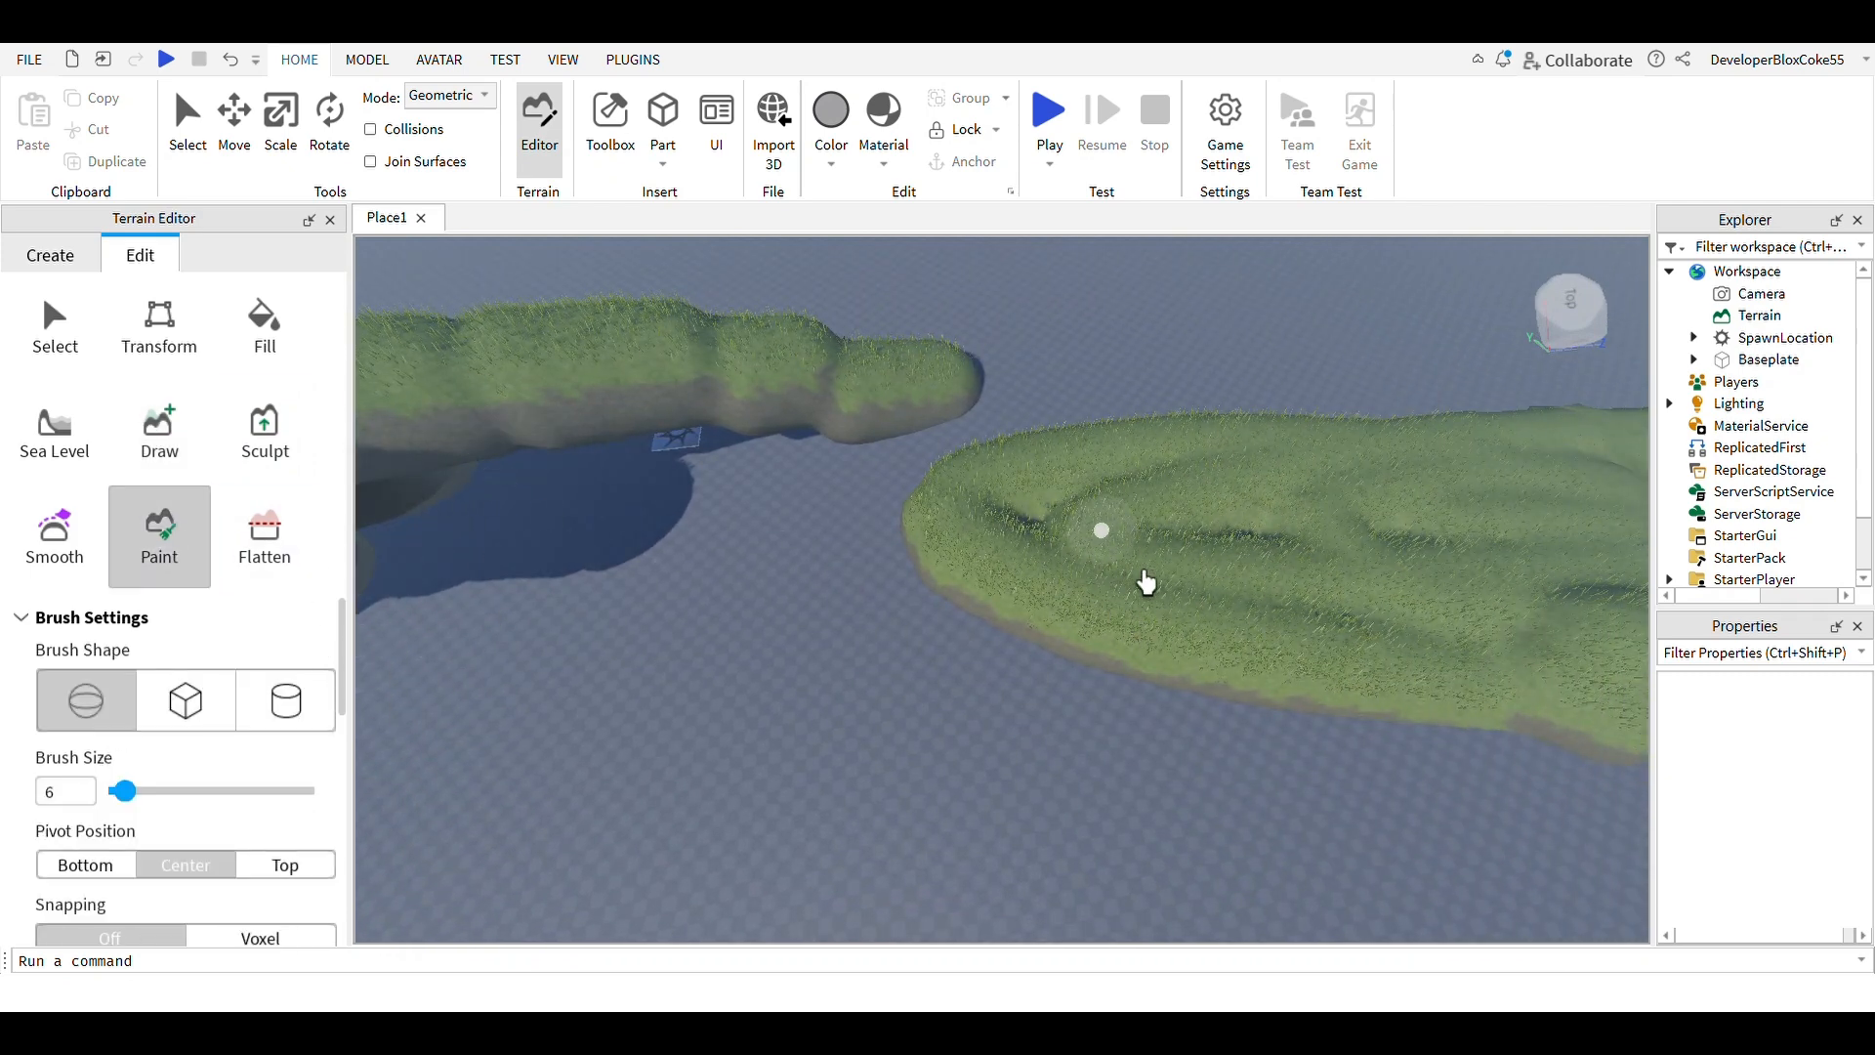
pyautogui.scroll(-5, 146, 748)
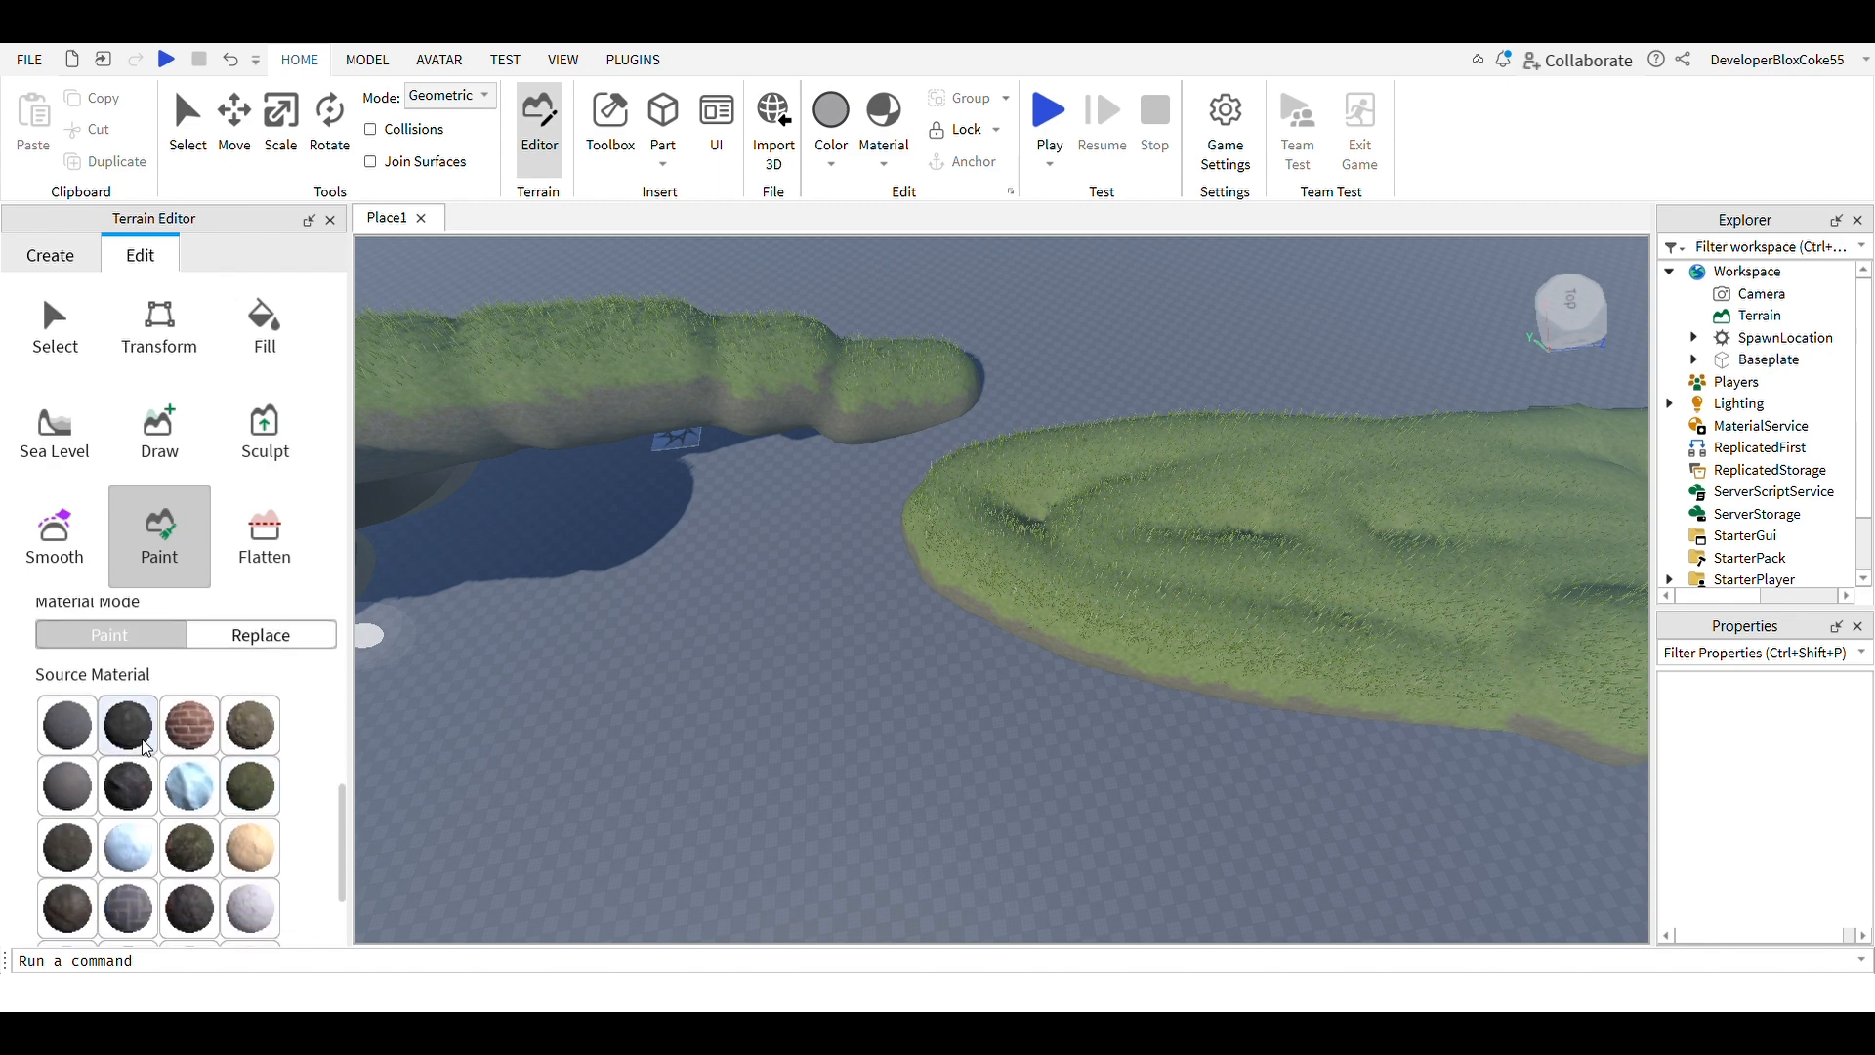
pyautogui.scroll(-3, 119, 746)
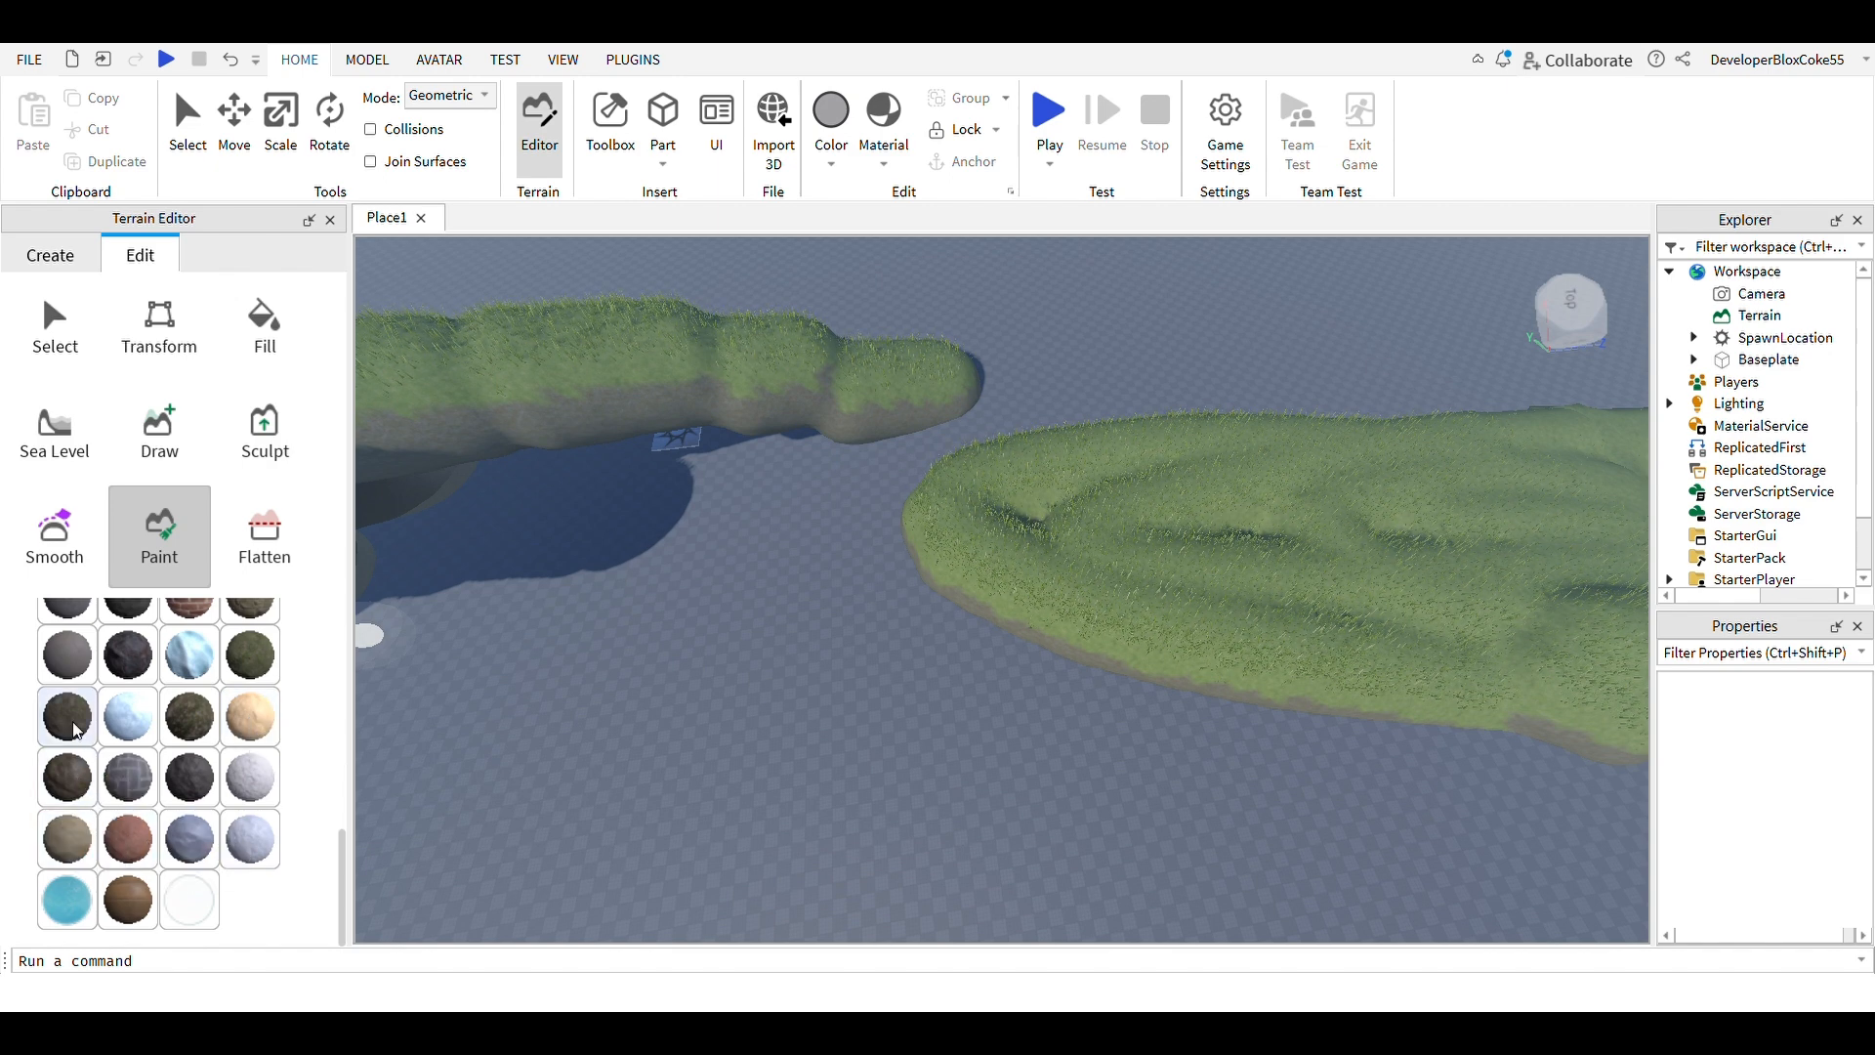
pyautogui.moveTo(1257, 485)
pyautogui.mouseDown()
pyautogui.moveTo(1381, 548)
pyautogui.moveTo(1347, 615)
pyautogui.moveTo(1370, 596)
pyautogui.mouseUp()
pyautogui.moveTo(1258, 637)
pyautogui.mouseDown()
pyautogui.moveTo(1277, 606)
pyautogui.moveTo(1168, 518)
pyautogui.moveTo(1201, 560)
pyautogui.moveTo(1431, 670)
pyautogui.mouseUp()
pyautogui.moveTo(1430, 670); pyautogui.dragTo(1430, 670, button='right')
pyautogui.moveTo(787, 470)
pyautogui.mouseDown()
pyautogui.moveTo(703, 397)
pyautogui.moveTo(686, 430)
pyautogui.moveTo(660, 413)
pyautogui.moveTo(712, 415)
pyautogui.moveTo(654, 437)
pyautogui.moveTo(720, 466)
pyautogui.moveTo(694, 467)
pyautogui.mouseUp()
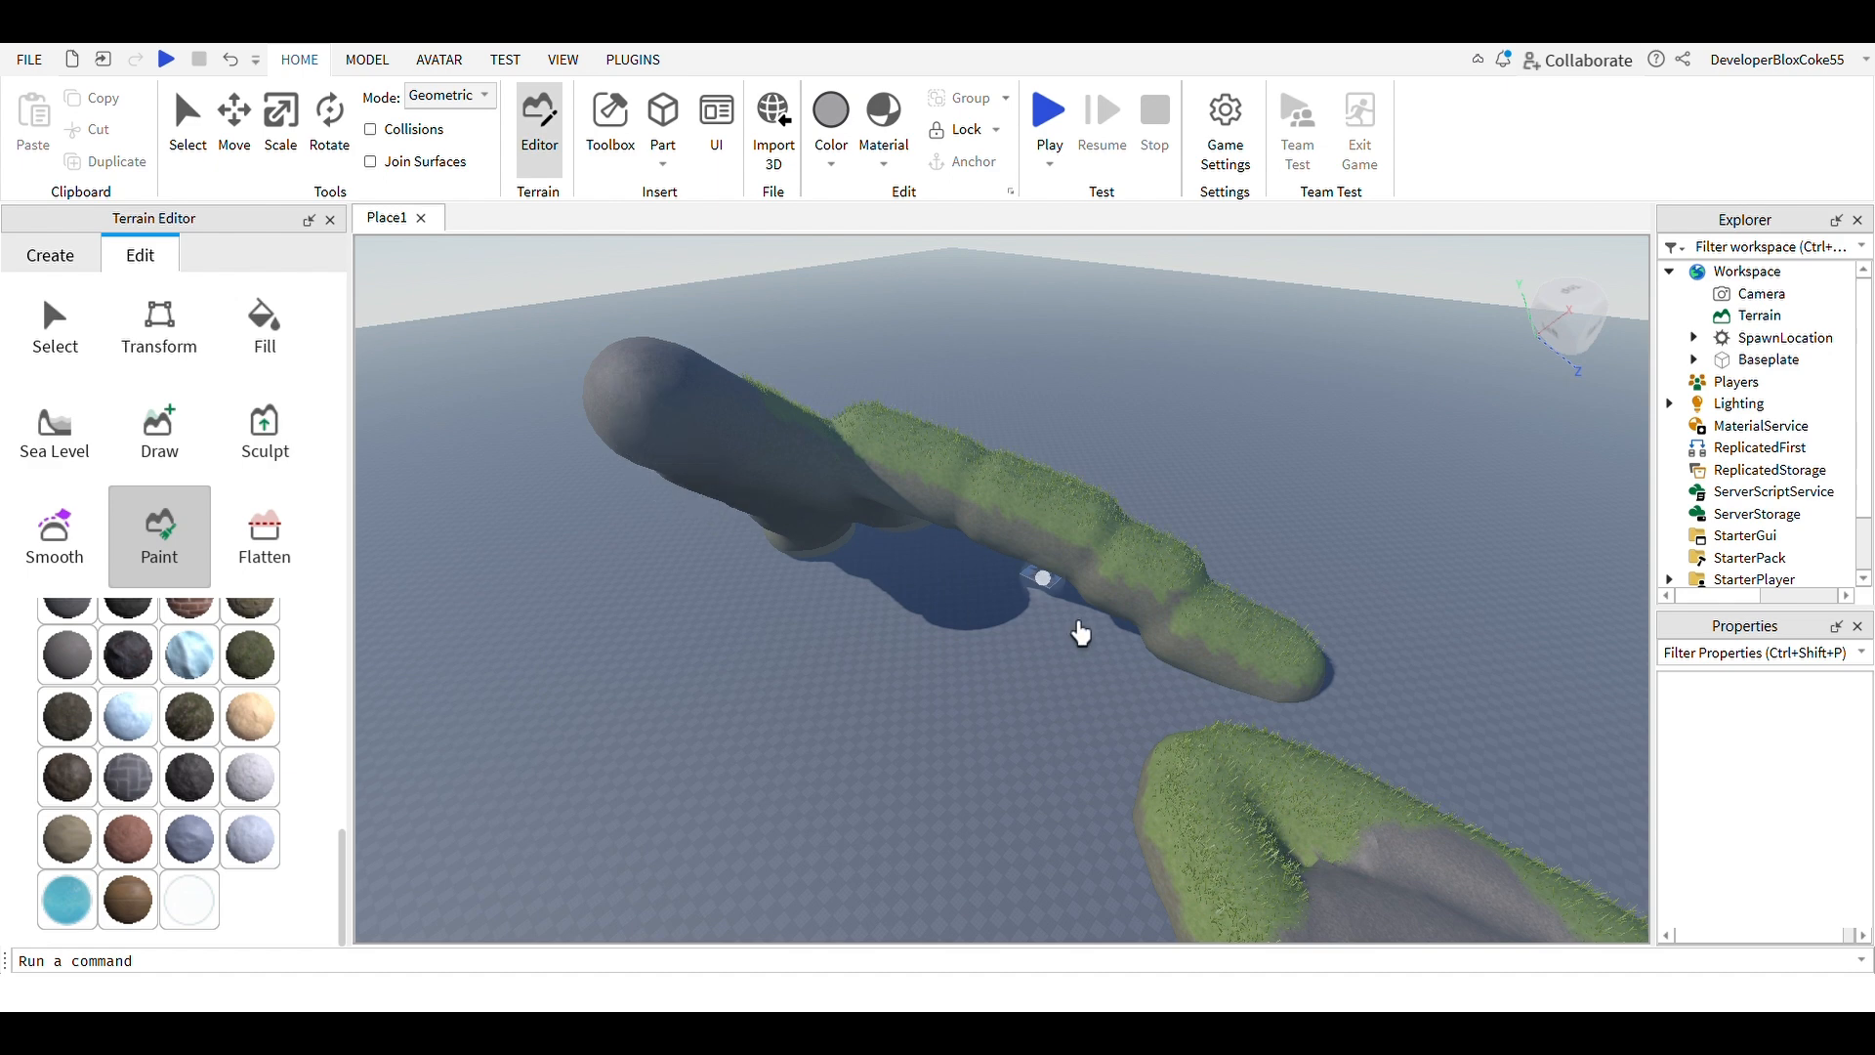
pyautogui.moveTo(1000, 567); pyautogui.dragTo(1000, 566, button='right')
pyautogui.moveTo(941, 596)
pyautogui.mouseDown()
pyautogui.moveTo(1051, 703)
pyautogui.moveTo(1218, 648)
pyautogui.moveTo(1156, 670)
pyautogui.moveTo(1208, 642)
pyautogui.moveTo(1218, 518)
pyautogui.moveTo(849, 577)
pyautogui.moveTo(939, 702)
pyautogui.moveTo(1000, 694)
pyautogui.moveTo(1034, 582)
pyautogui.moveTo(1197, 523)
pyautogui.moveTo(1202, 491)
pyautogui.mouseUp()
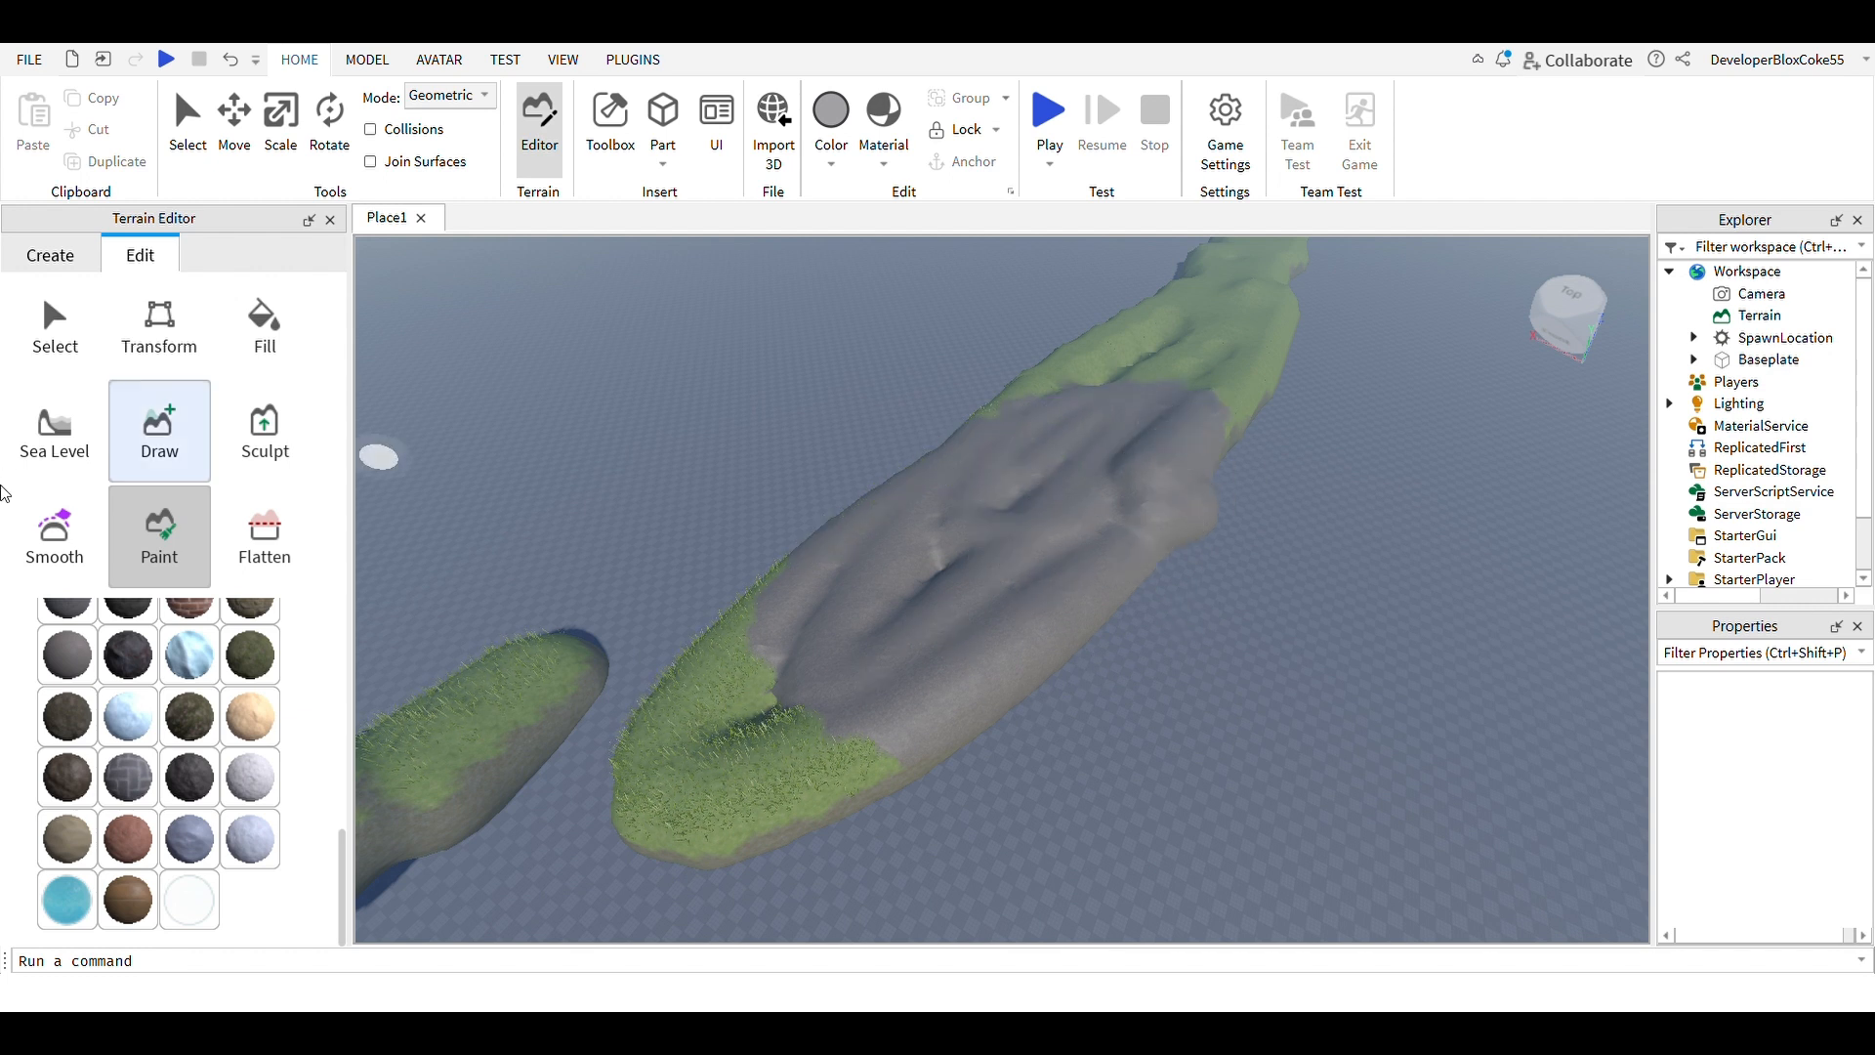
pyautogui.click(332, 221)
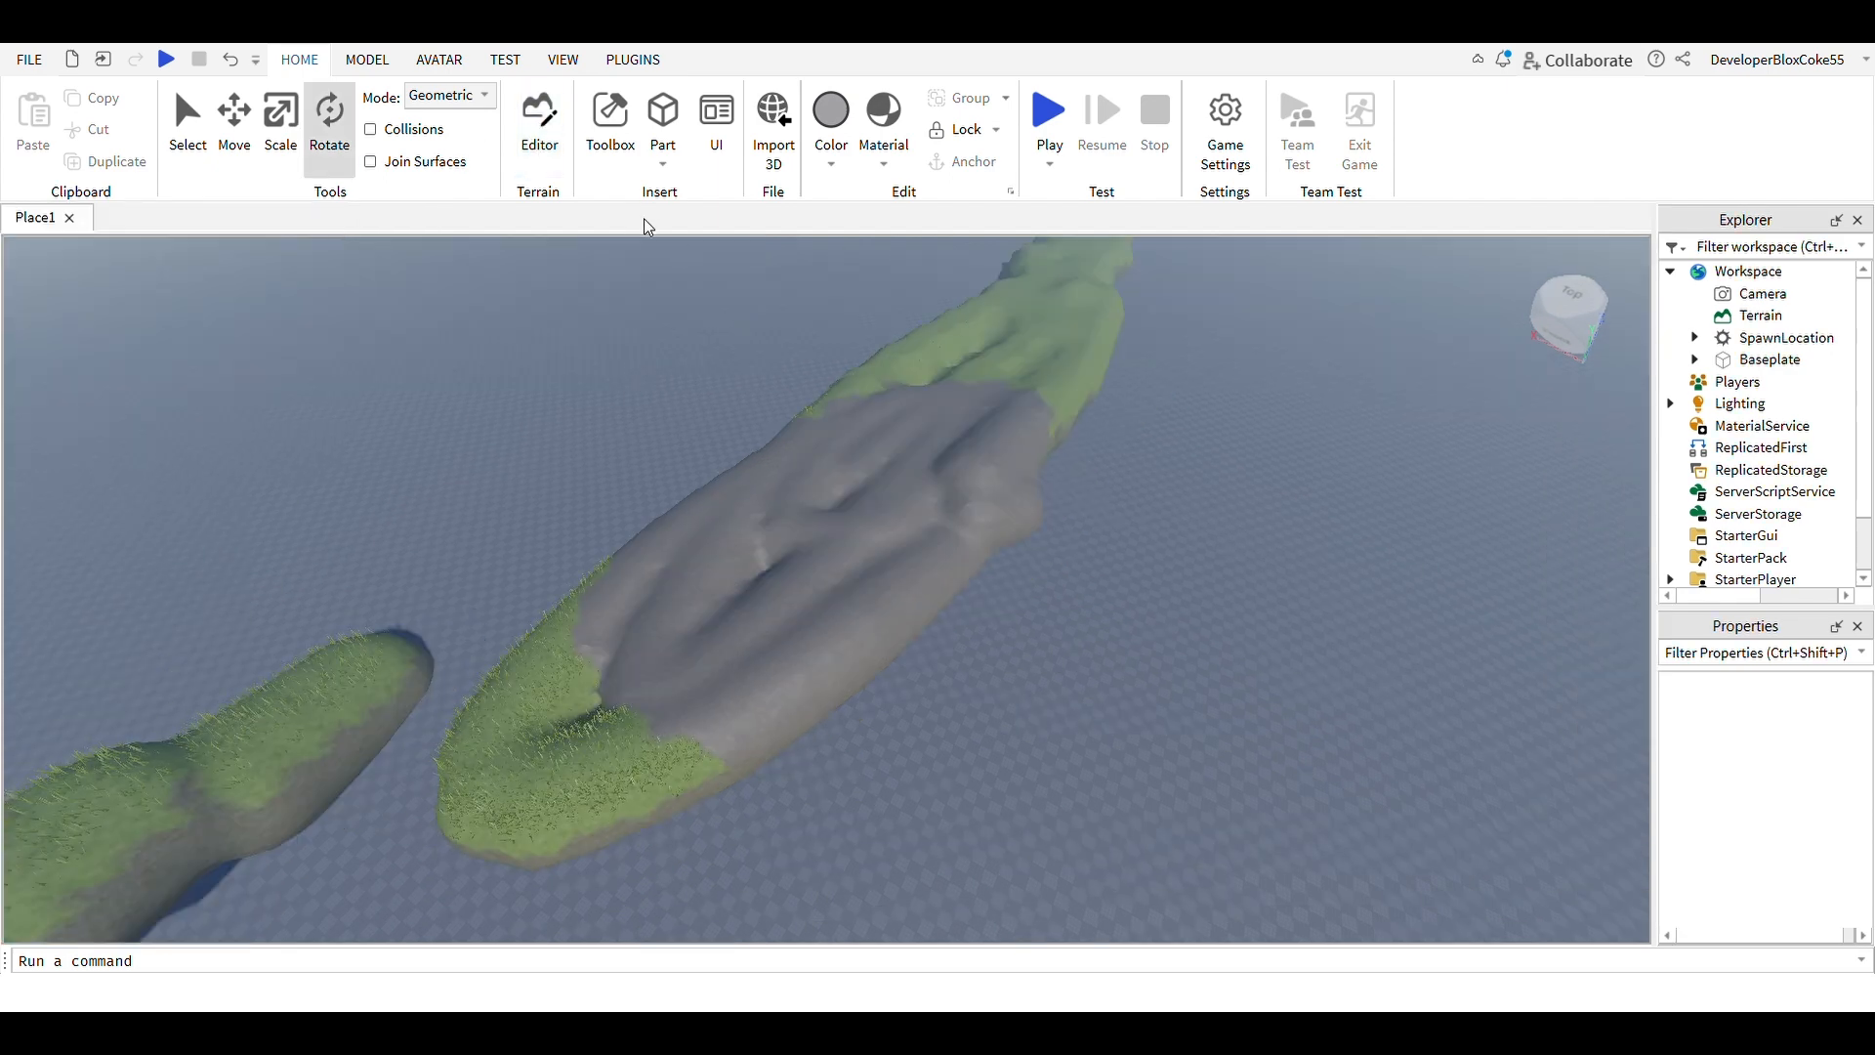
# Open the Toolbox, switch its asset category to Models, and search for "car"
pyautogui.click(625, 126)
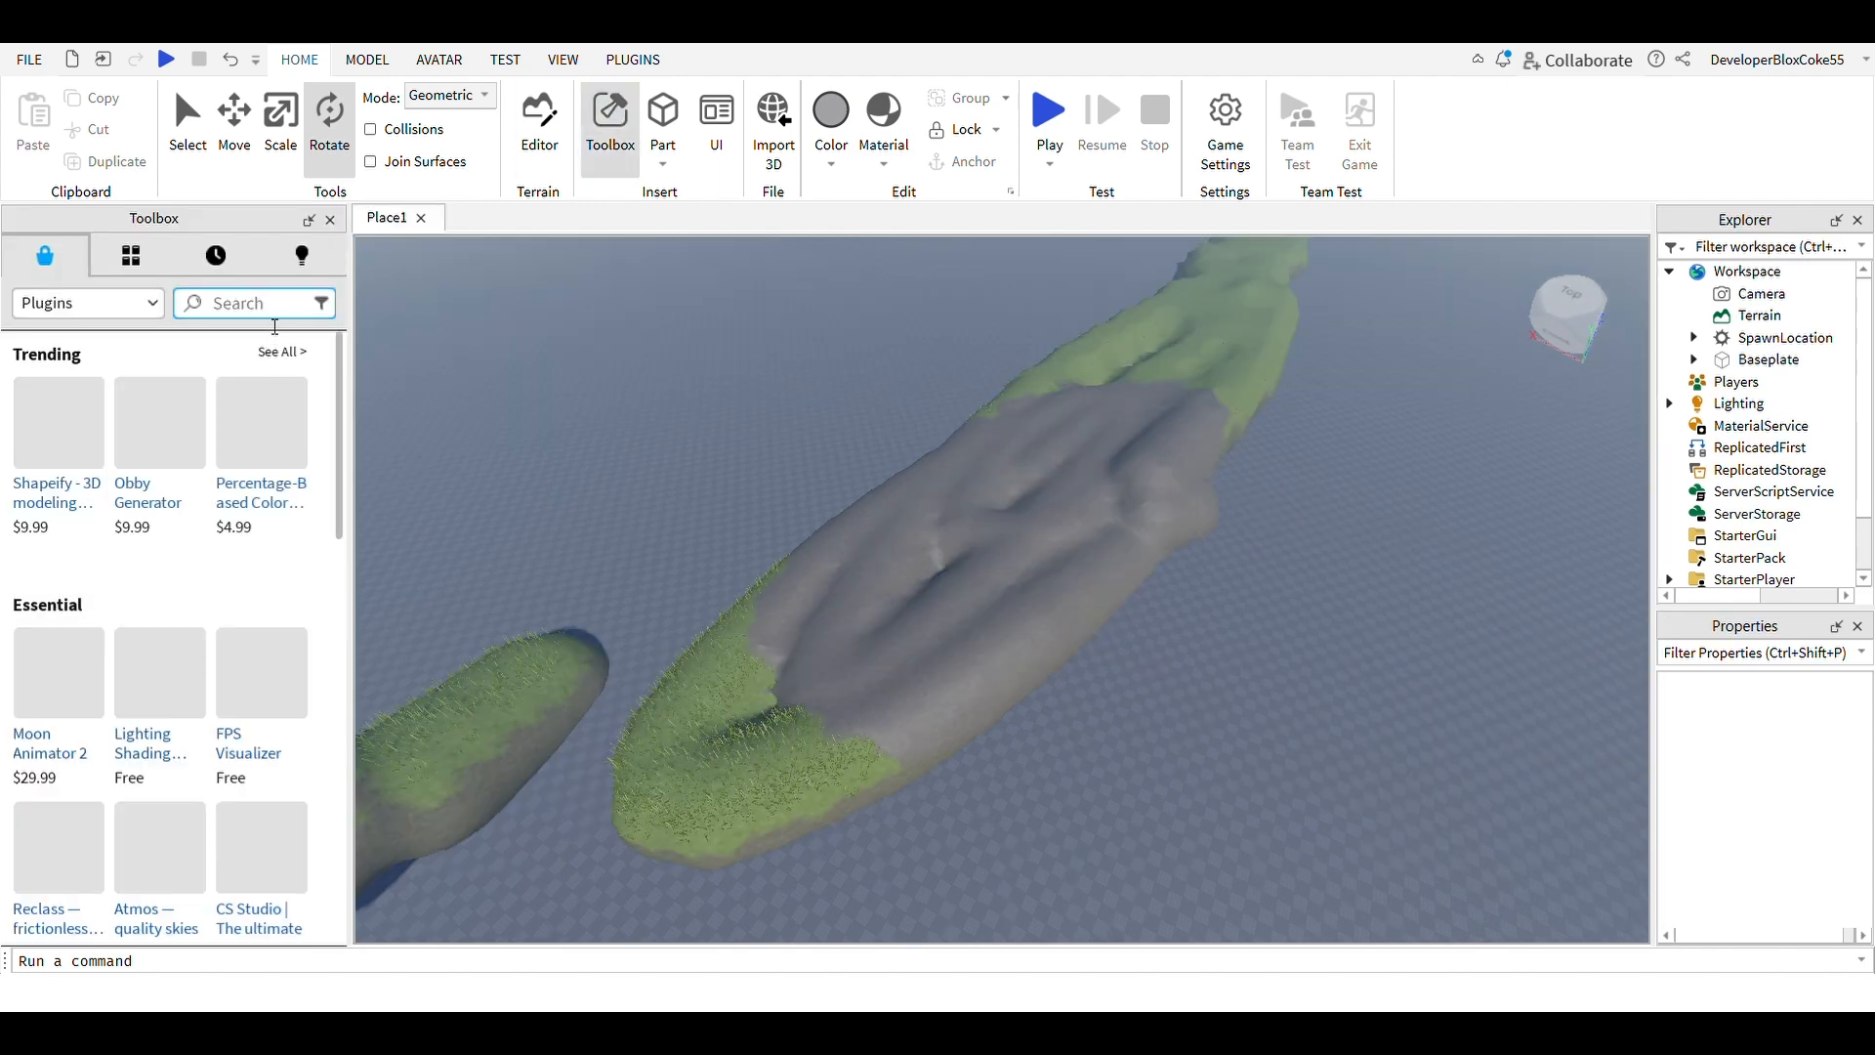
pyautogui.click(88, 303)
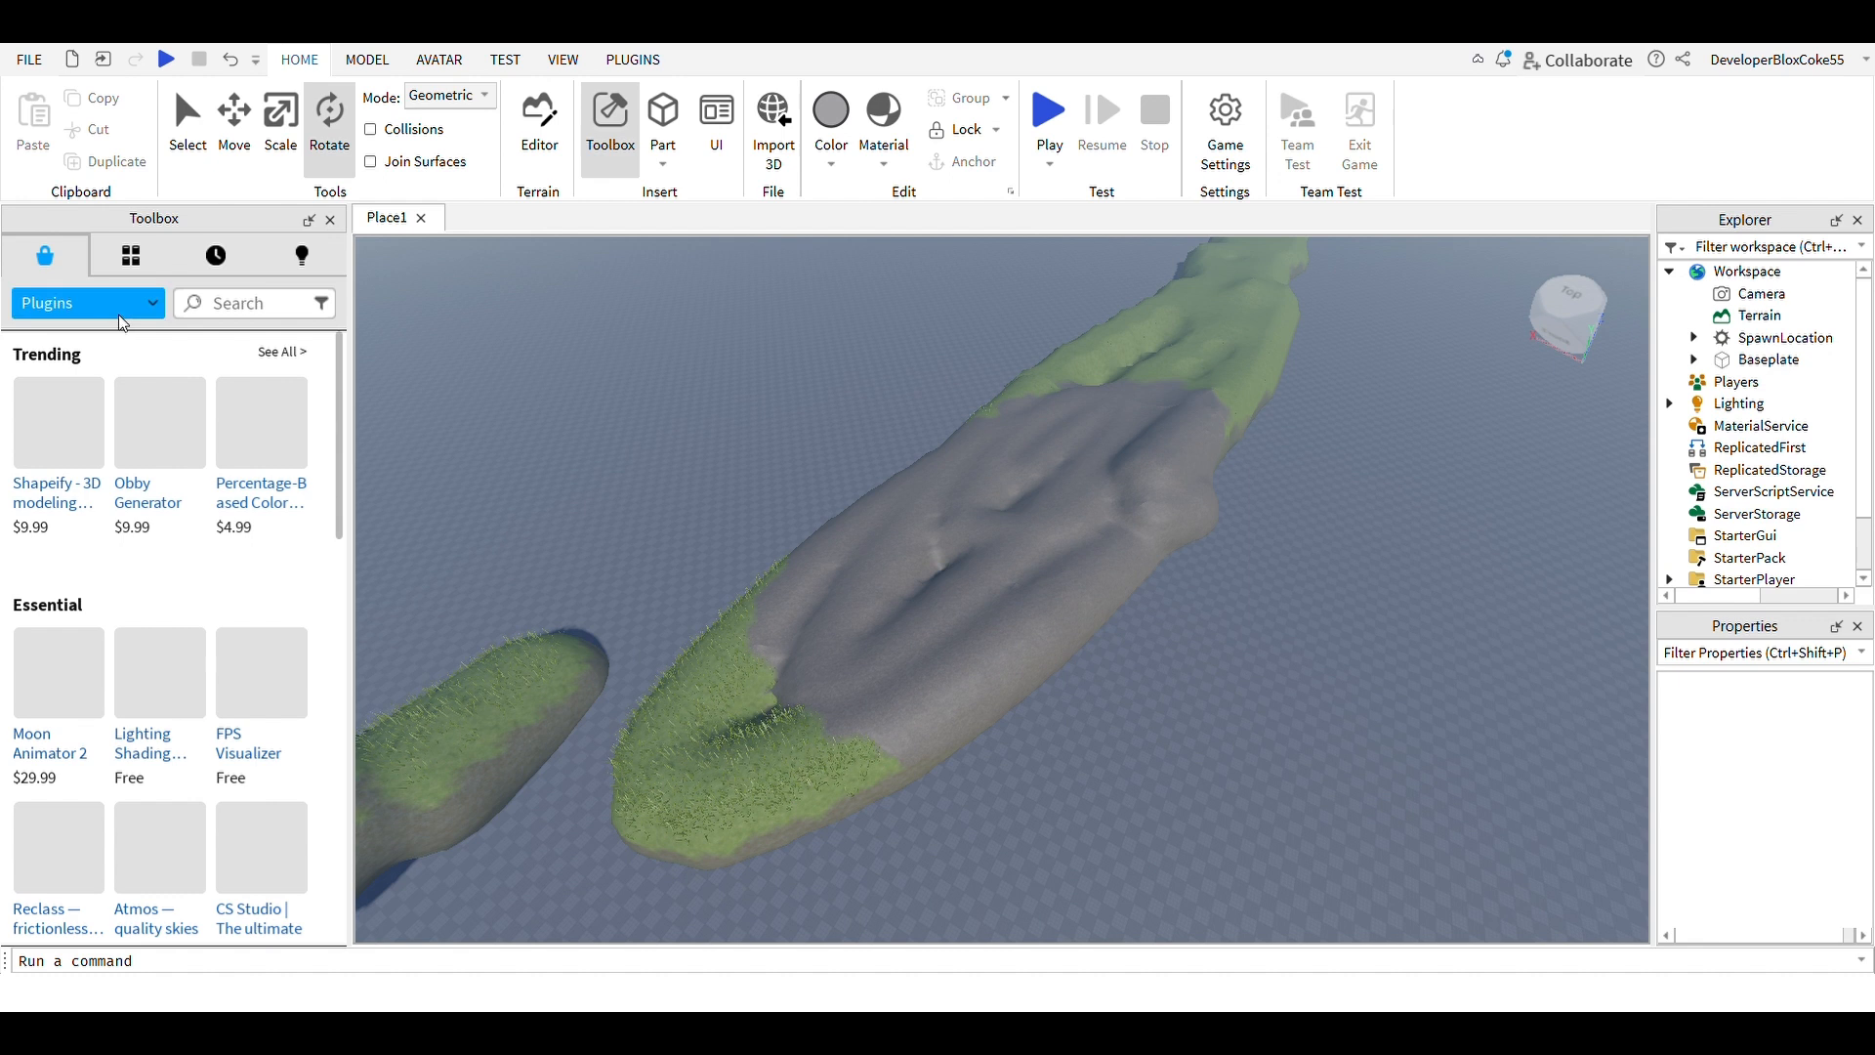
pyautogui.click(44, 332)
pyautogui.click(242, 303)
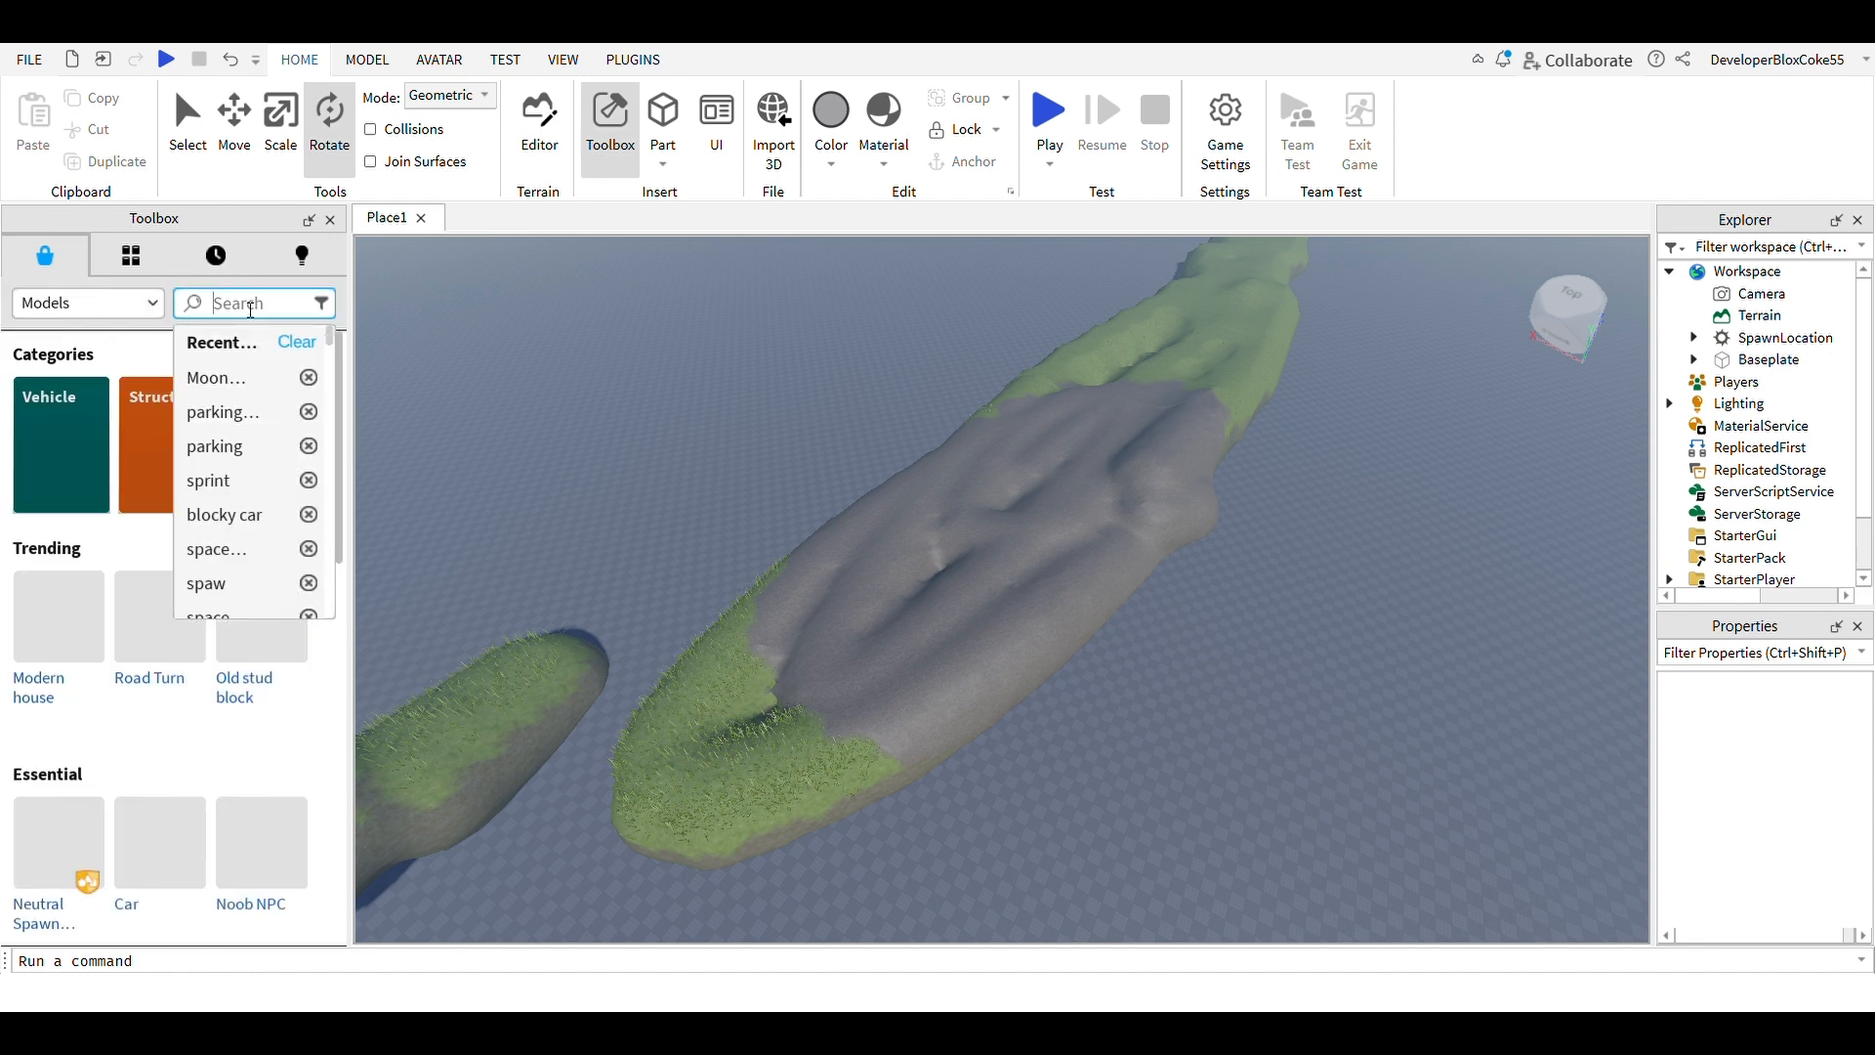
pyautogui.click(345, 295)
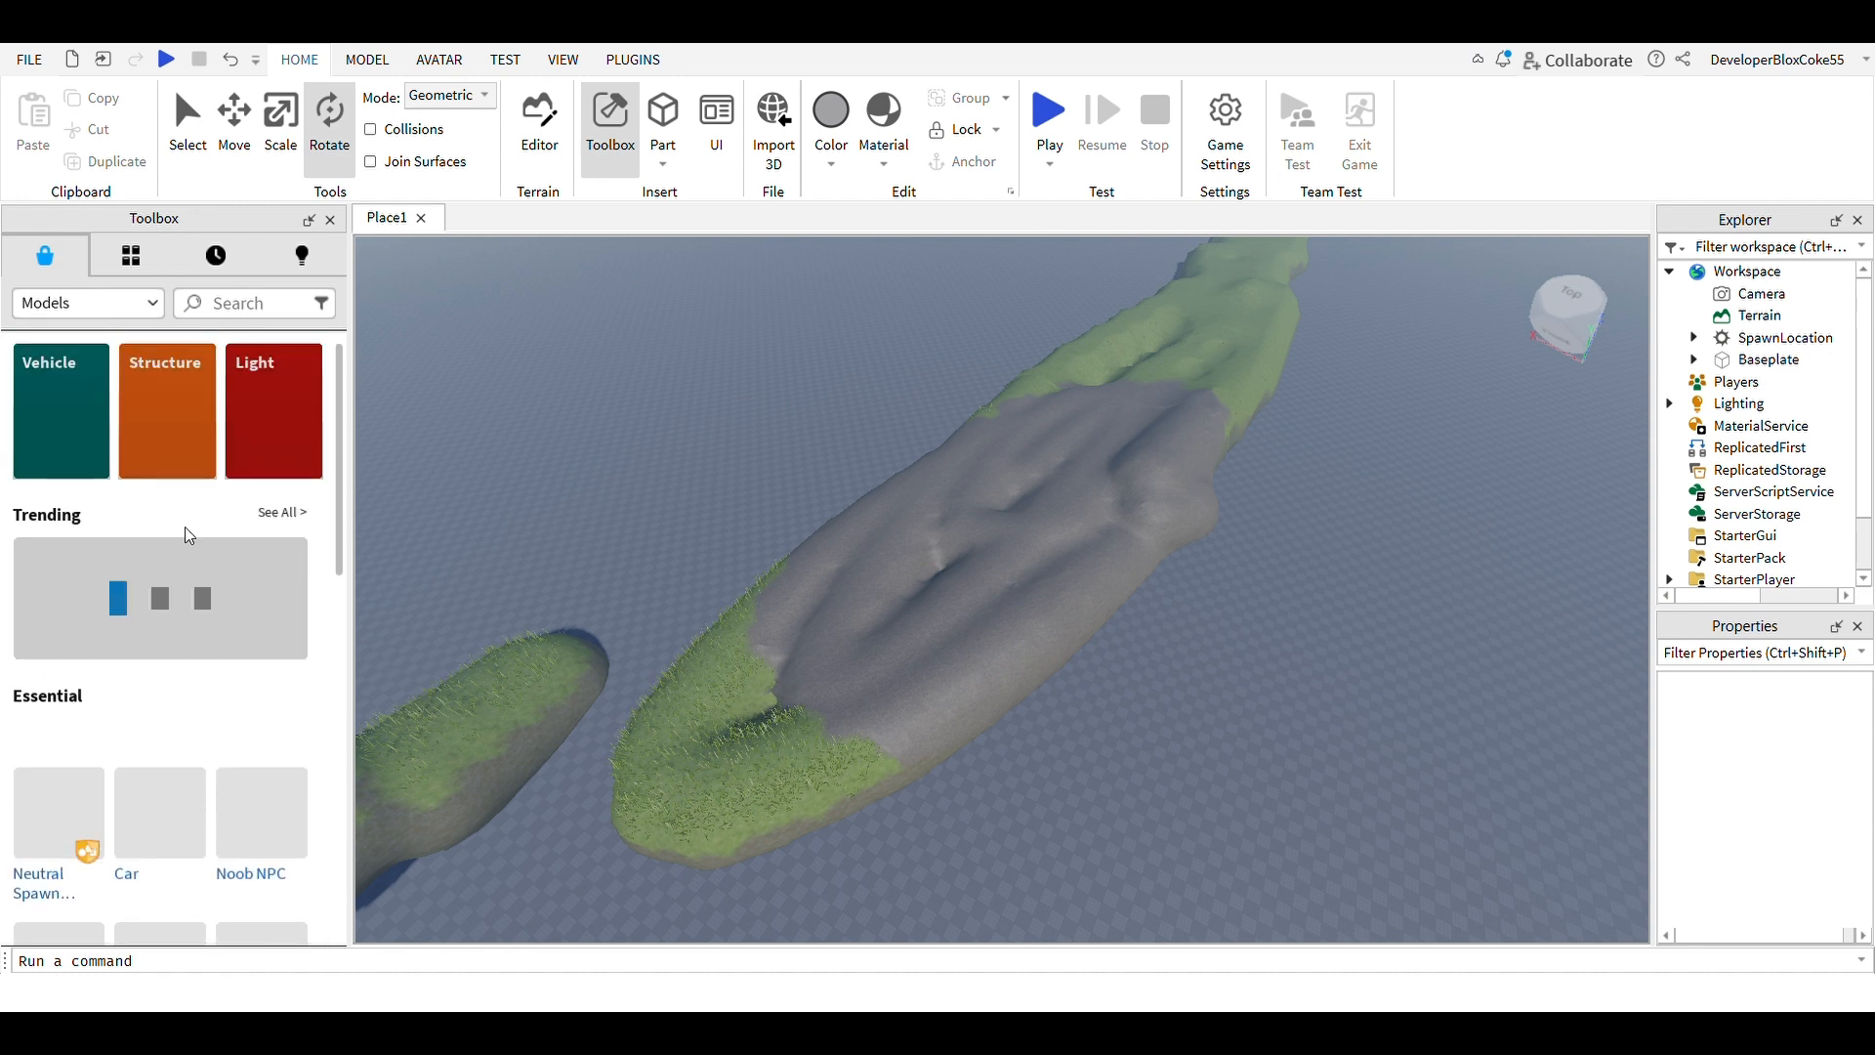
pyautogui.click(270, 305)
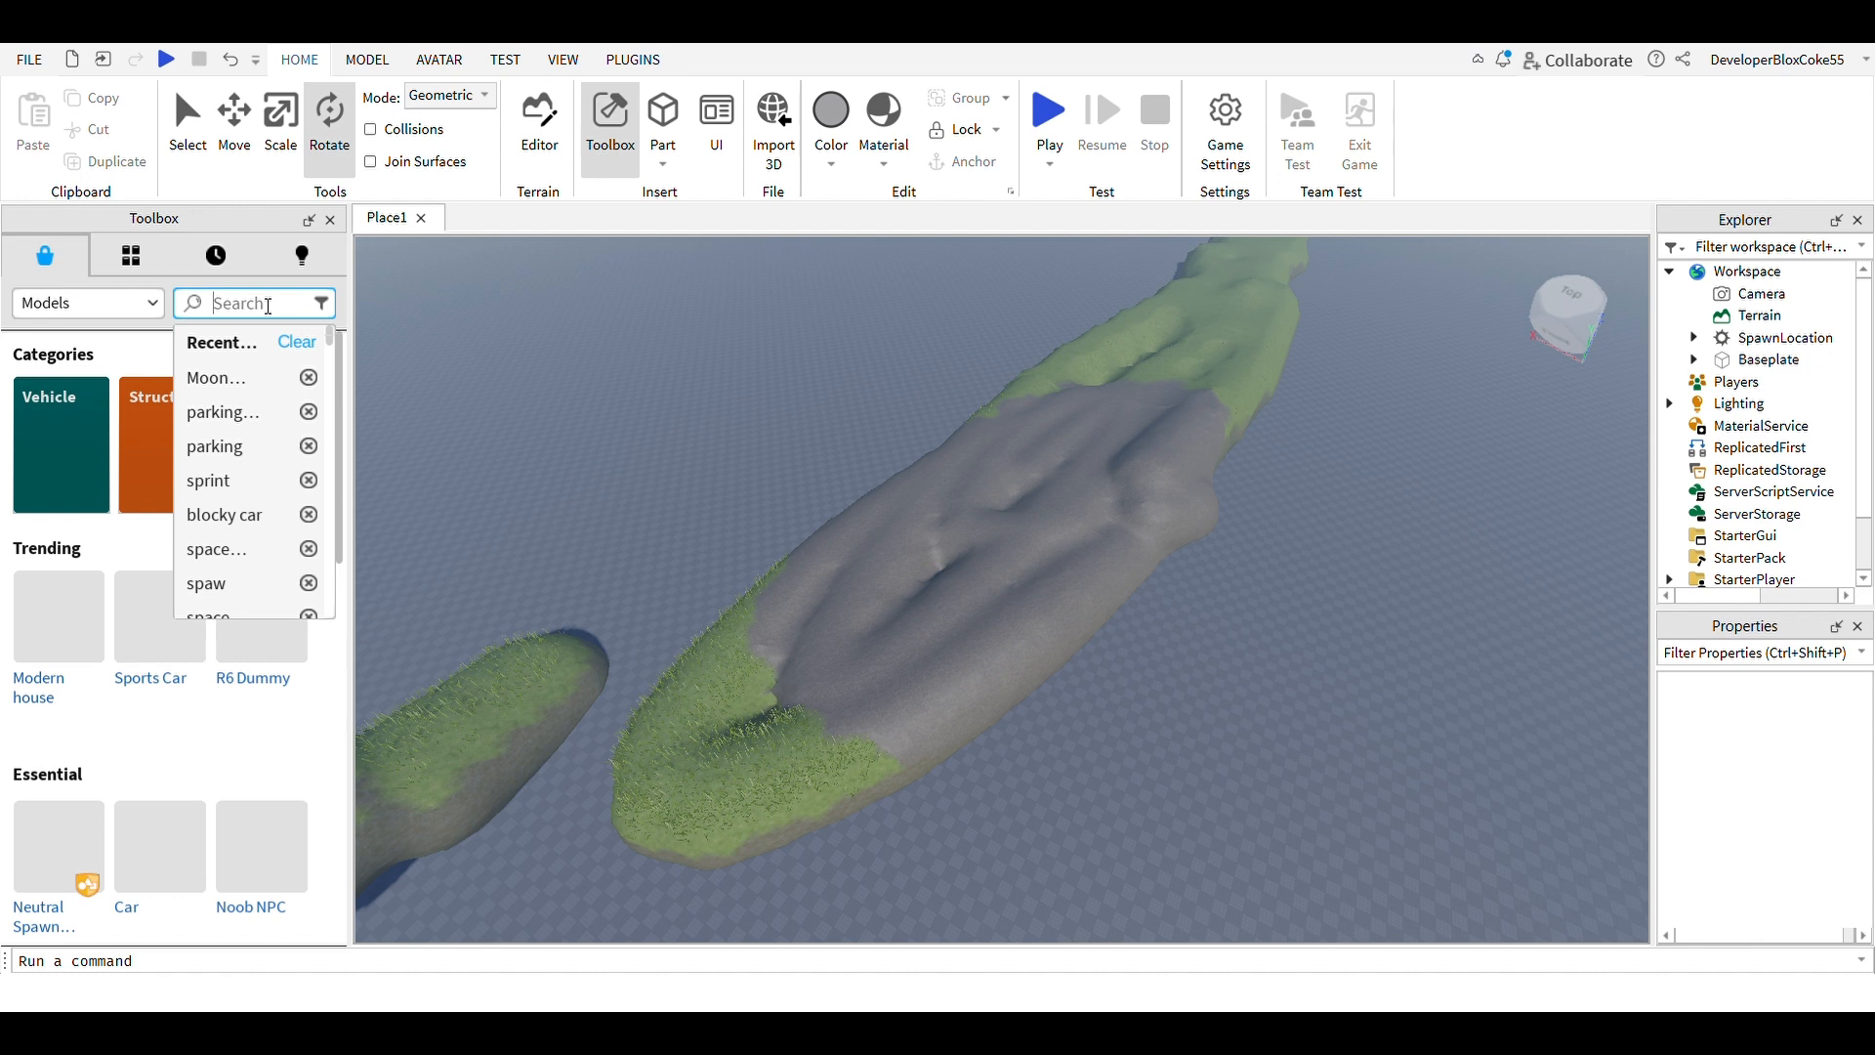
pyautogui.write('ca')
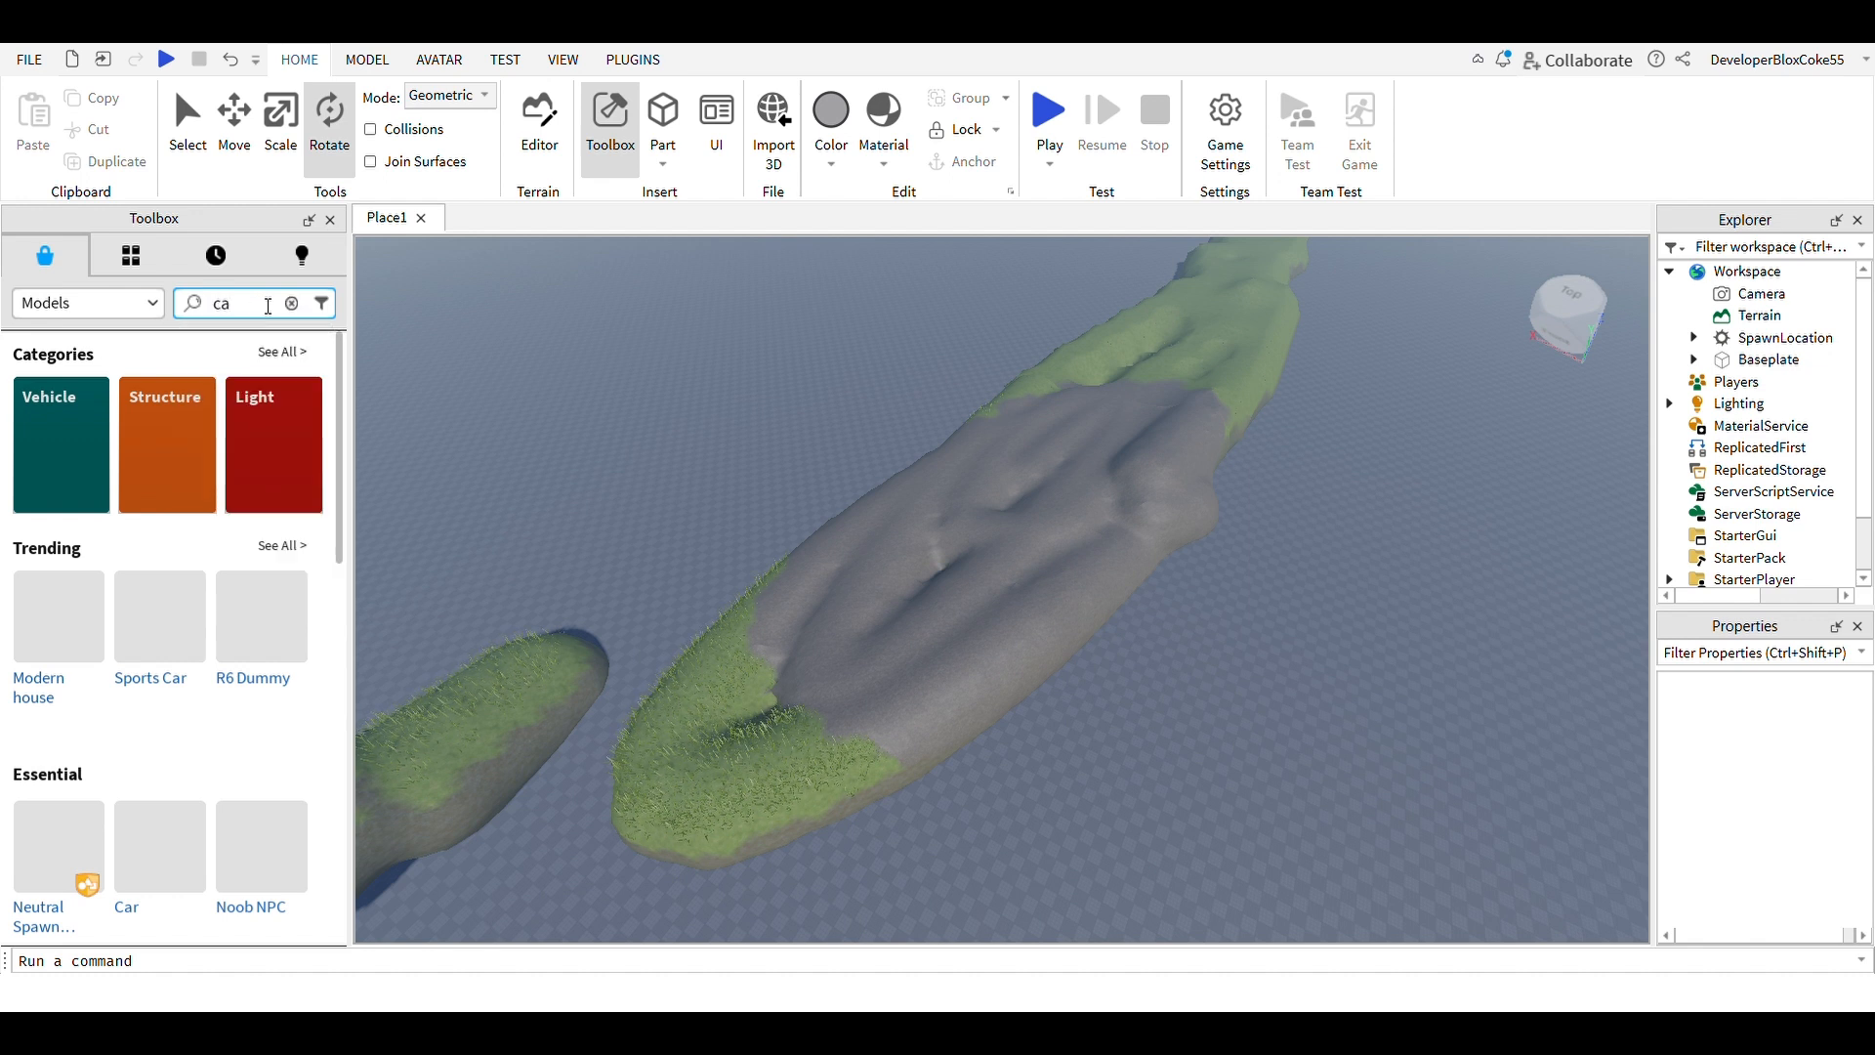
pyautogui.write('r')
pyautogui.press('Return')
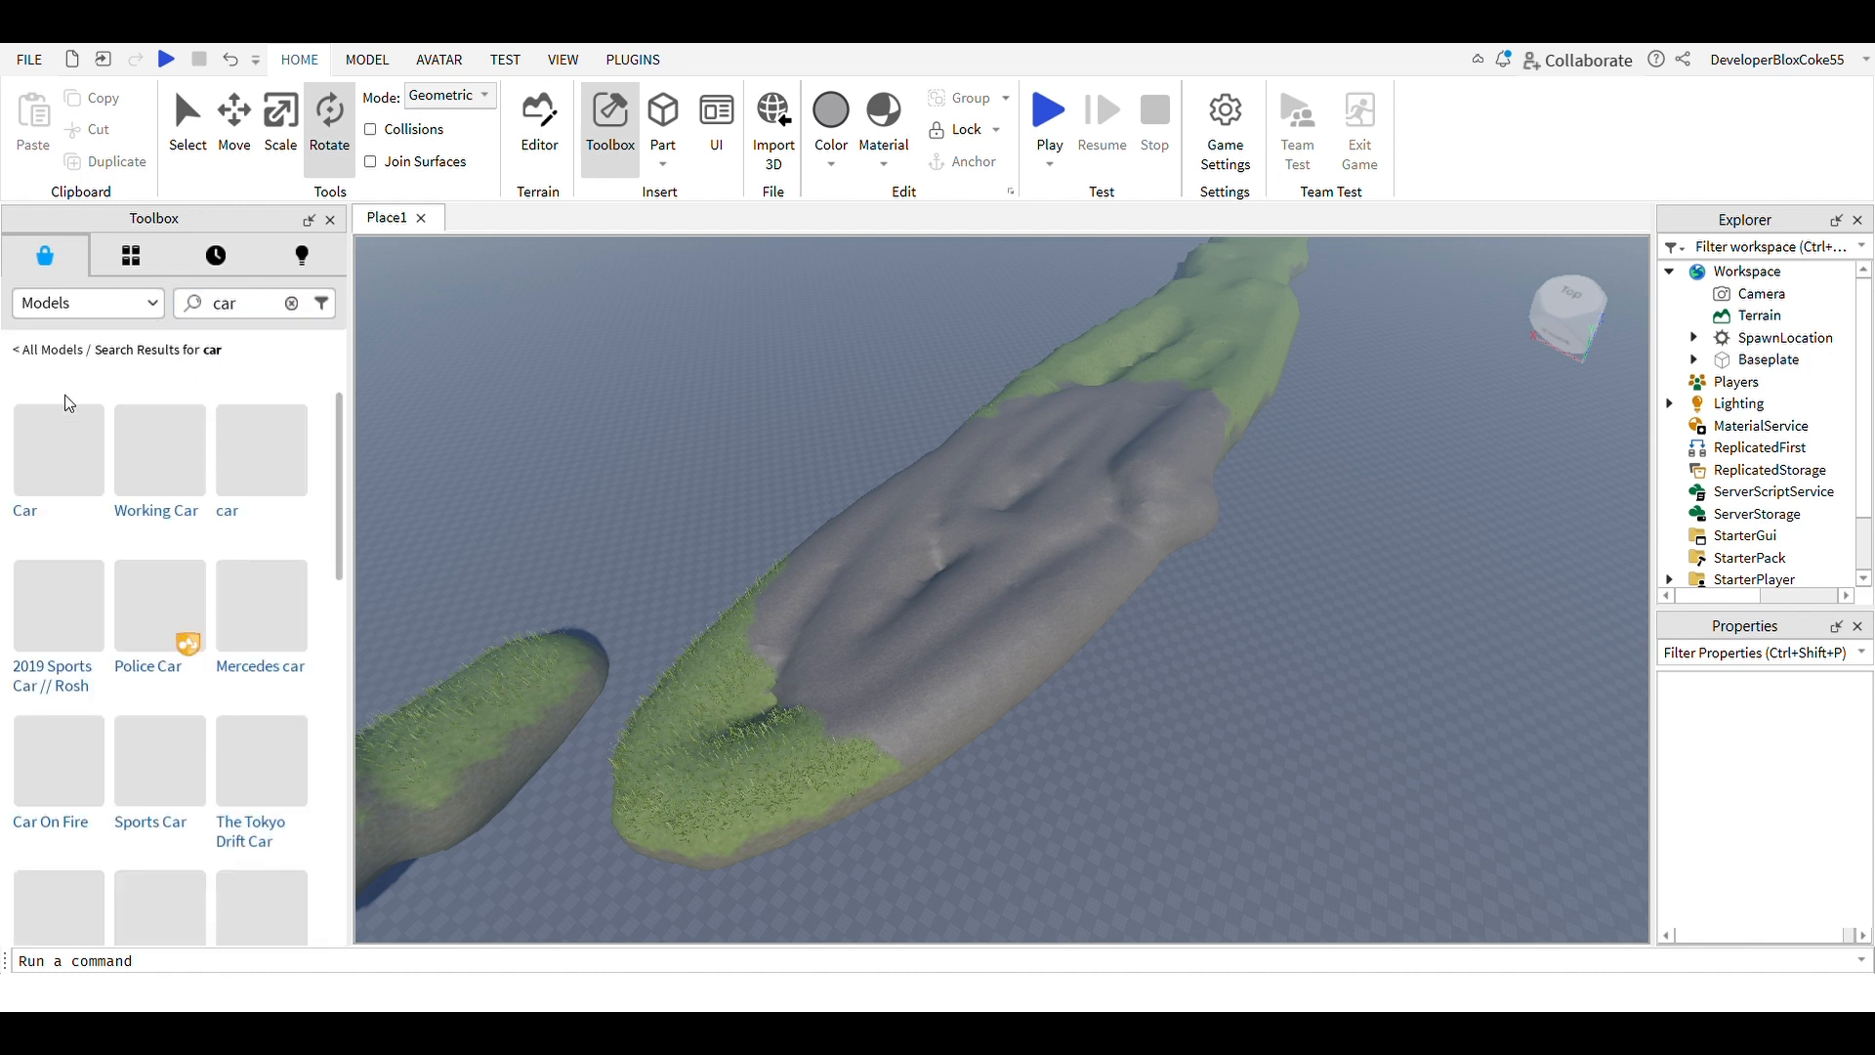
# Insert the red Car model from the search results and place it on the grey painted ridge
pyautogui.moveTo(43, 455)
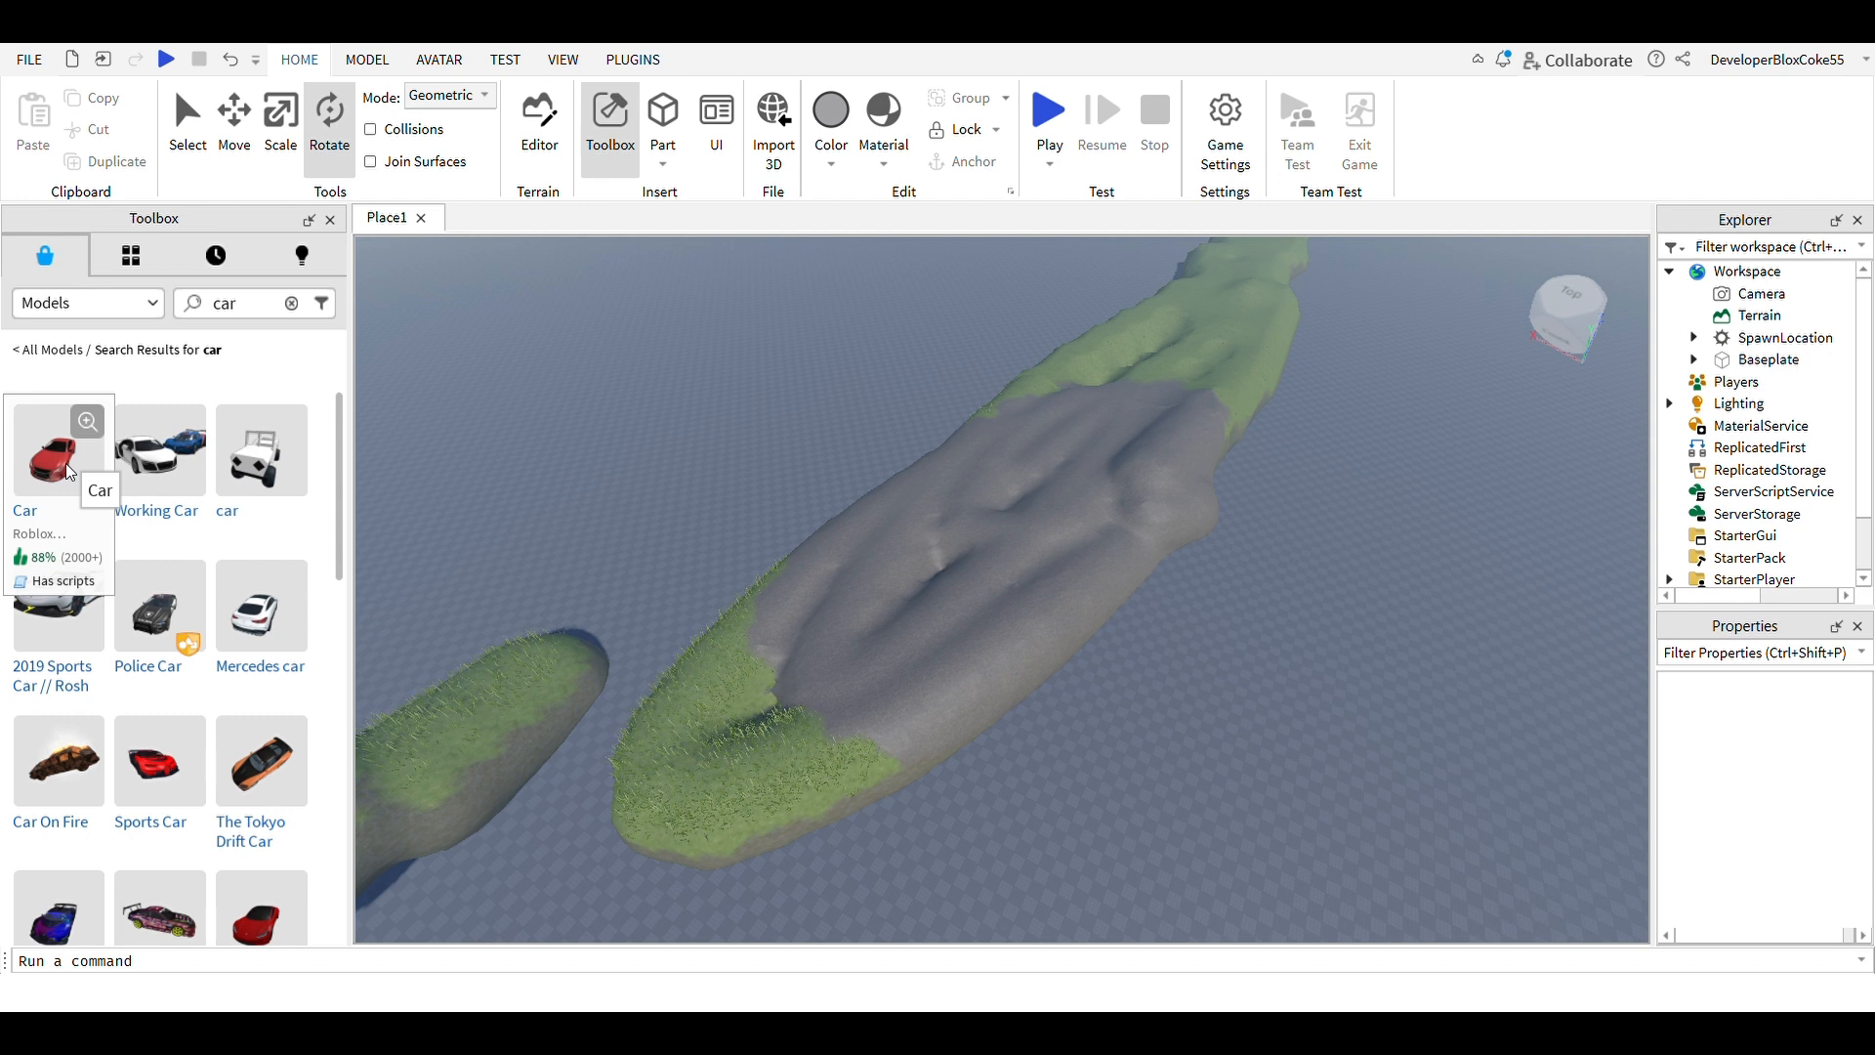
pyautogui.click(93, 445)
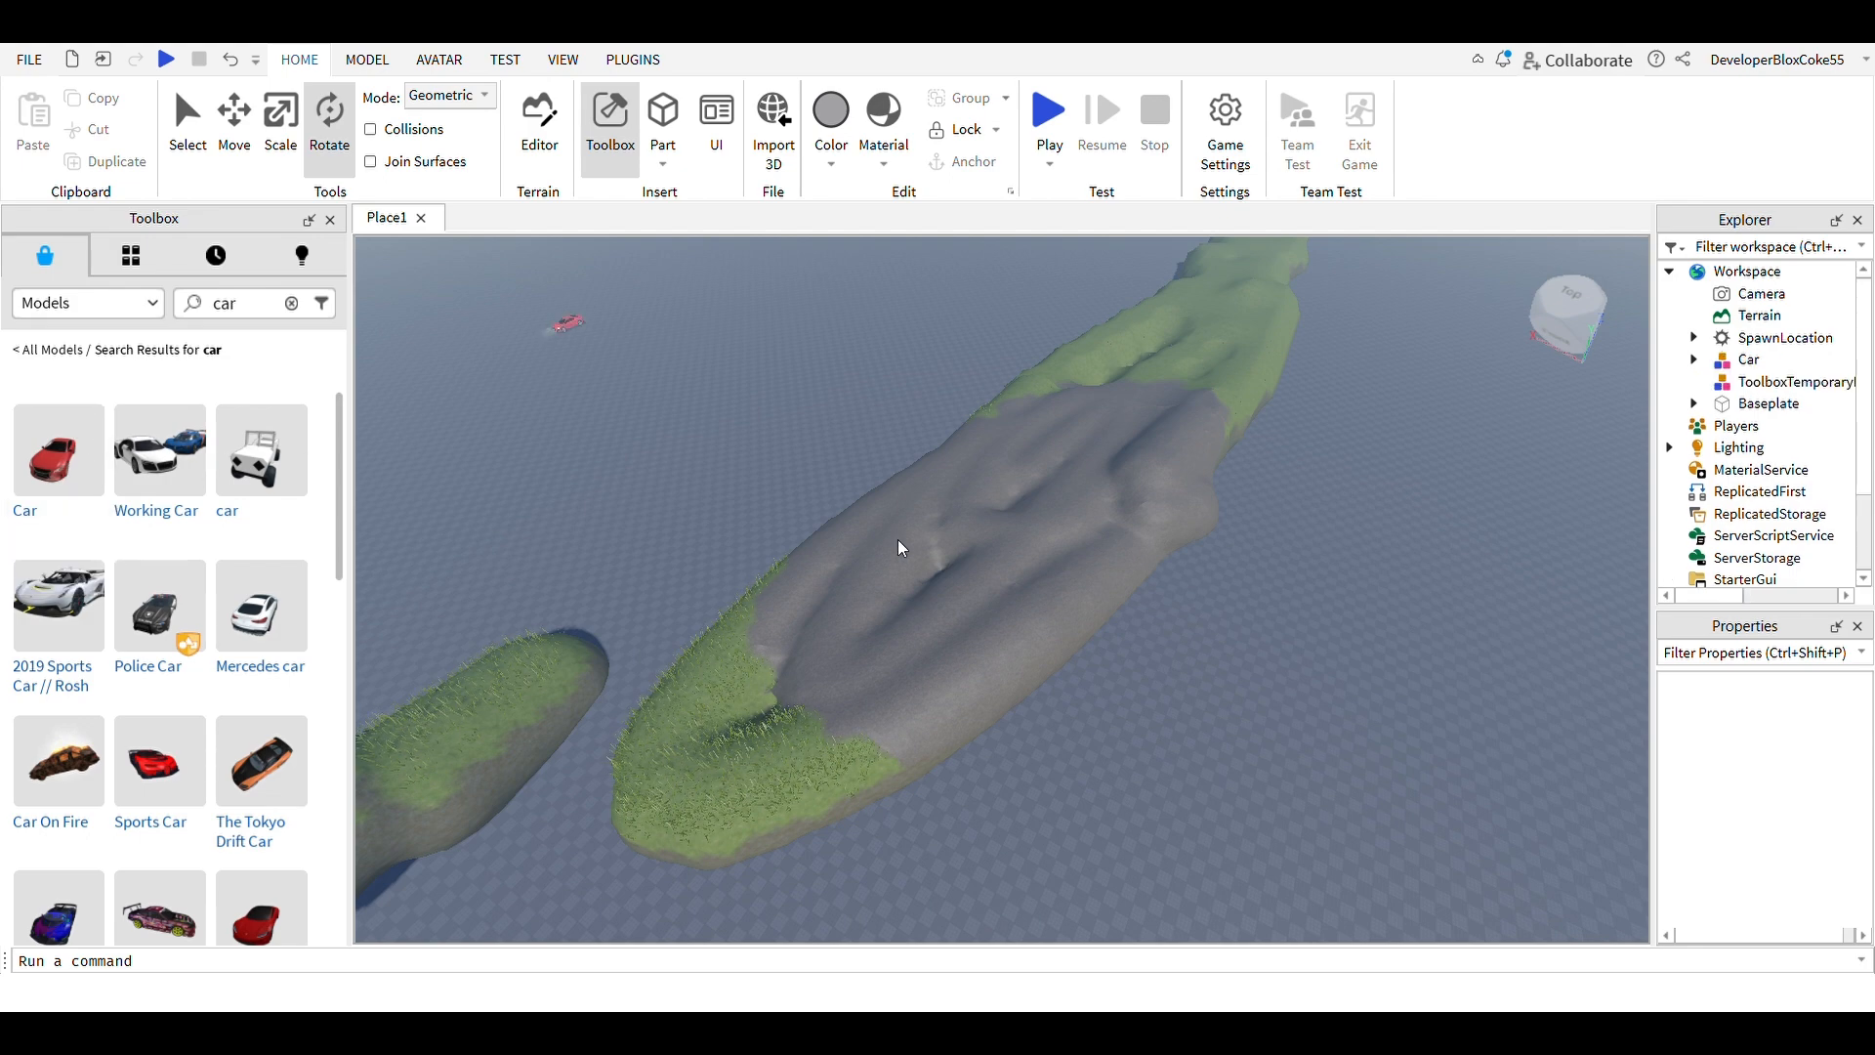
pyautogui.moveTo(1174, 606); pyautogui.dragTo(1178, 605, button='right')
pyautogui.moveTo(1184, 644); pyautogui.dragTo(1109, 630)
pyautogui.moveTo(1123, 640); pyautogui.dragTo(1109, 630, button='right')
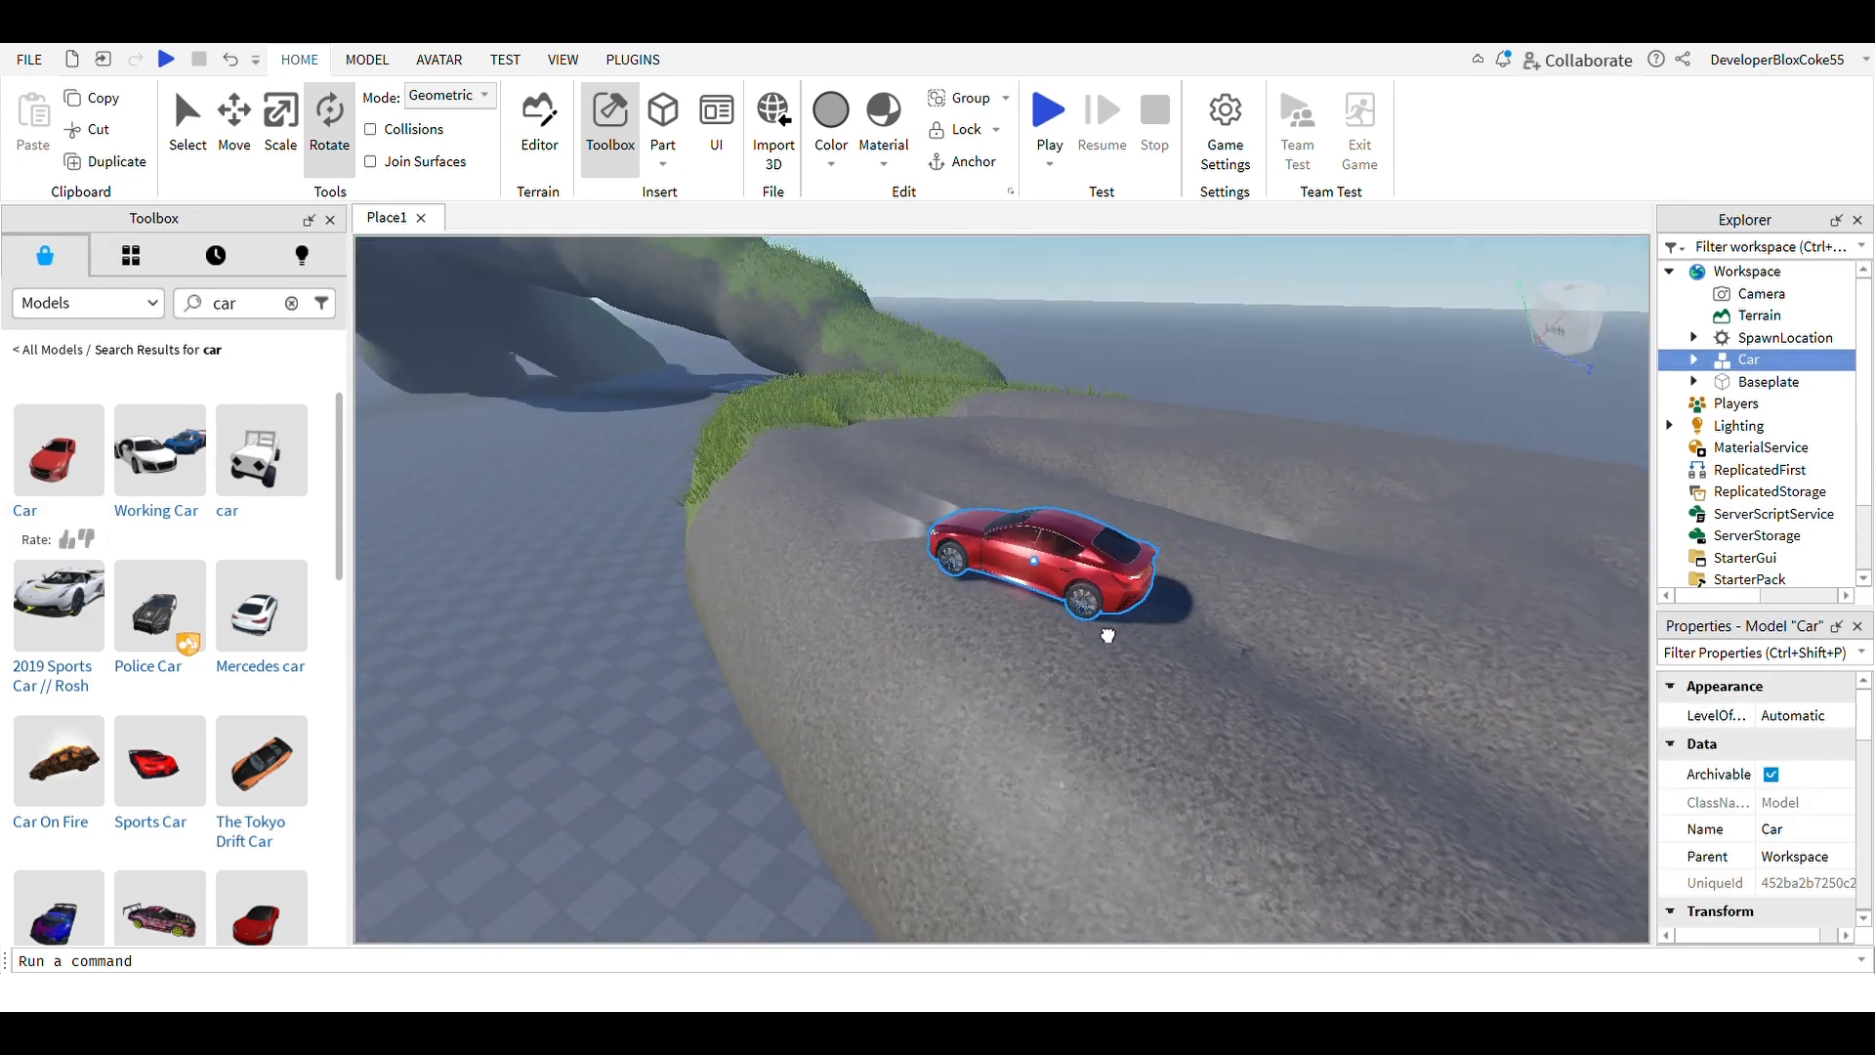
# Move the car off the ridge onto the baseplate beside the spawn location and deselect it
pyautogui.moveTo(1109, 630); pyautogui.dragTo(1107, 635)
pyautogui.moveTo(1109, 630); pyautogui.dragTo(1108, 635, button='right')
pyautogui.moveTo(1107, 635); pyautogui.dragTo(1110, 633)
pyautogui.moveTo(1108, 635); pyautogui.dragTo(1109, 633, button='right')
pyautogui.moveTo(1110, 633); pyautogui.dragTo(1136, 661)
pyautogui.moveTo(1136, 661); pyautogui.dragTo(1088, 723, button='right')
pyautogui.scroll(-3, 1139, 657)
pyautogui.moveTo(1088, 721)
pyautogui.mouseDown()
pyautogui.moveTo(1099, 738)
pyautogui.moveTo(1060, 728)
pyautogui.mouseUp()
pyautogui.press('w')
pyautogui.press('s')
pyautogui.moveTo(986, 774); pyautogui.dragTo(992, 754, button='right')
pyautogui.click(1321, 266)
# Examine the placed car and its surroundings between the spawn location and the terrain from several angles
pyautogui.moveTo(1320, 266); pyautogui.dragTo(1270, 377, button='right')
pyautogui.press('w')
pyautogui.press('a')
pyautogui.press('s')
pyautogui.press('d')
pyautogui.press('w')
pyautogui.press('a')
pyautogui.press('s')
pyautogui.press('d')
pyautogui.press('w')
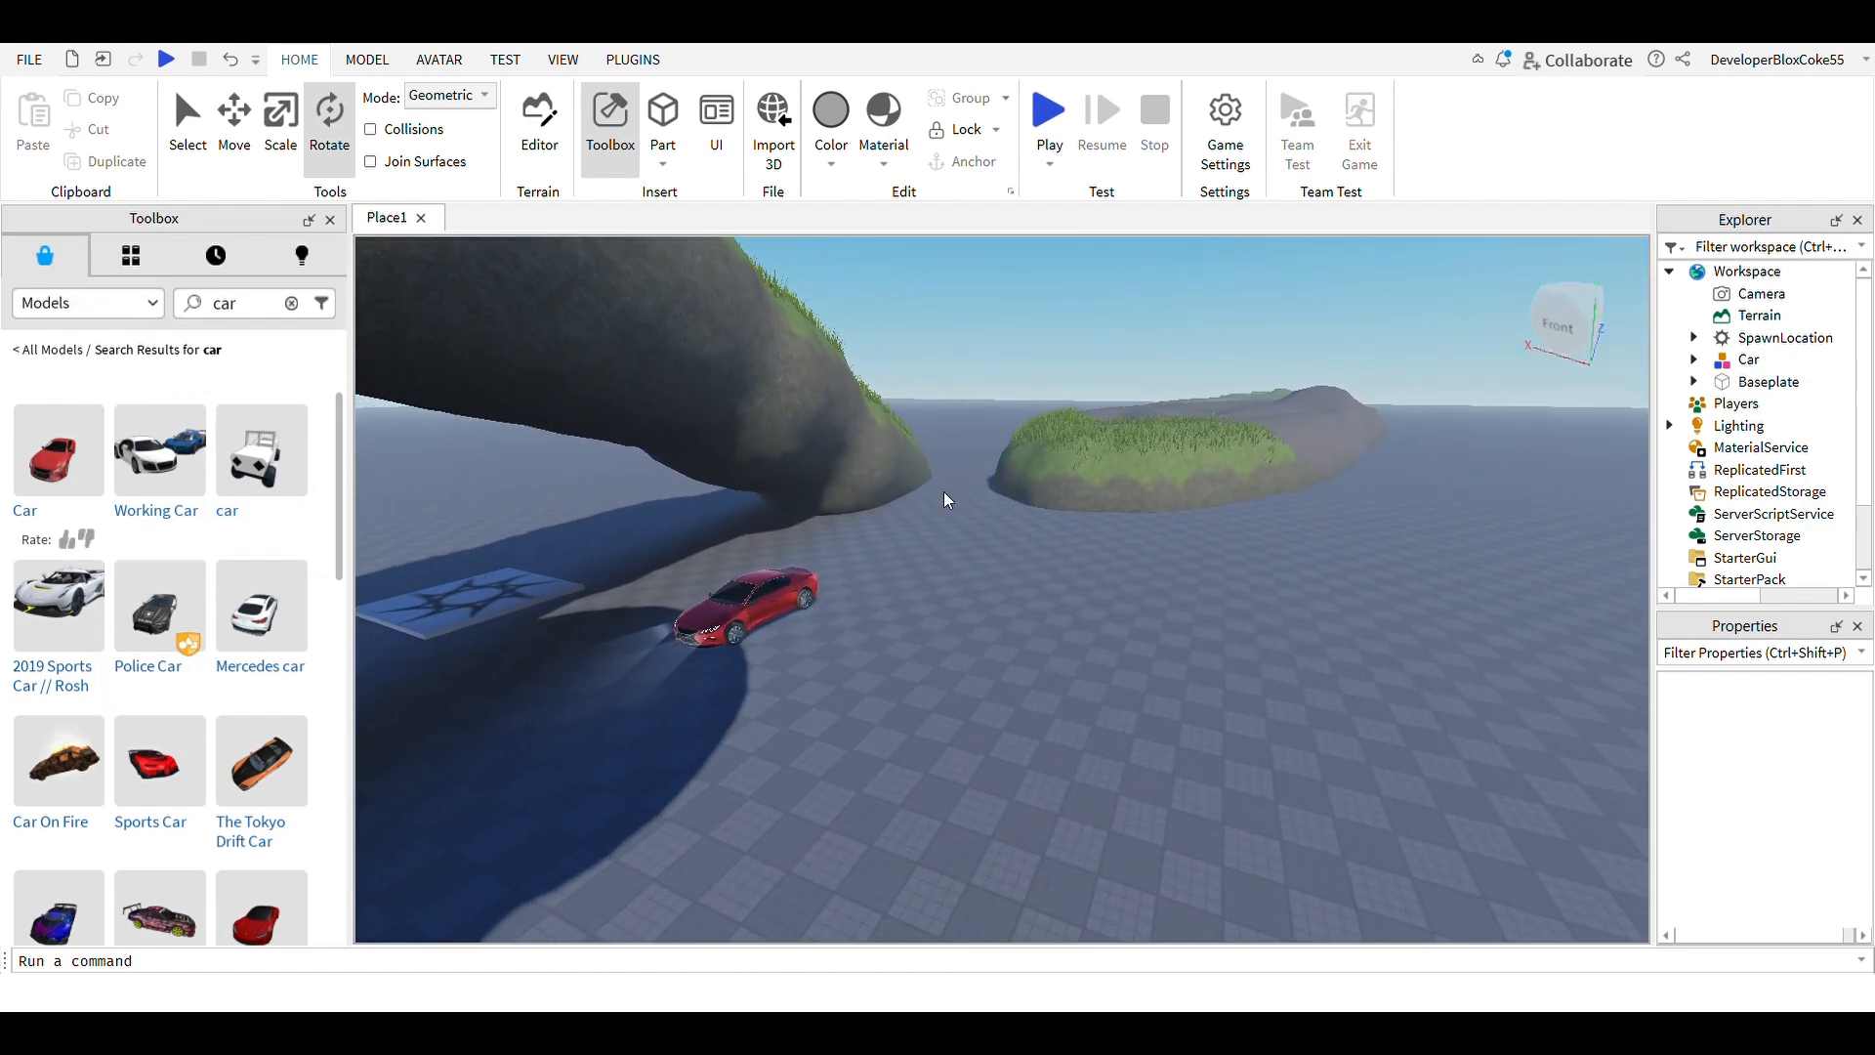
pyautogui.press('d')
pyautogui.moveTo(1137, 702)
pyautogui.mouseDown(button='right')
pyautogui.moveTo(1359, 625)
pyautogui.moveTo(1134, 700)
pyautogui.mouseUp(button='right')
pyautogui.press('w')
pyautogui.press('s')
pyautogui.press('s')
pyautogui.press('s')
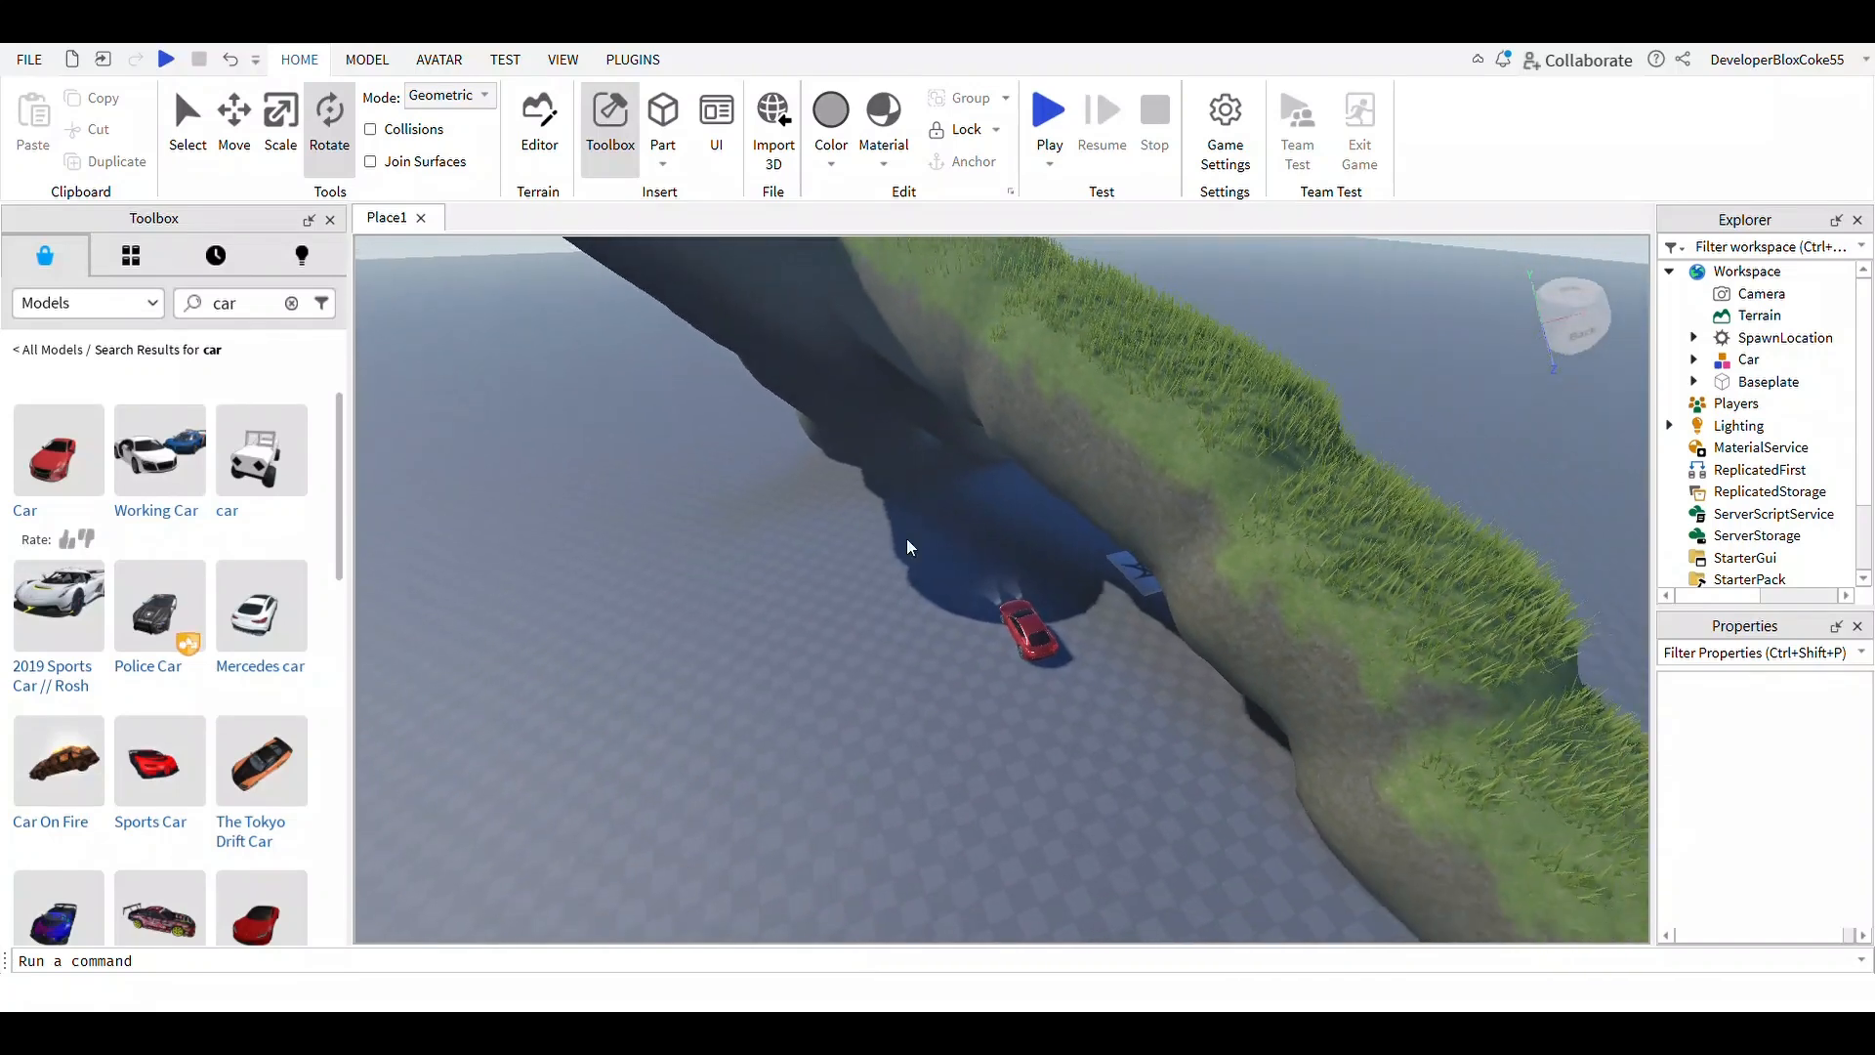
# Review the asset categories offered in the Toolbox and close the Toolbox
pyautogui.click(82, 303)
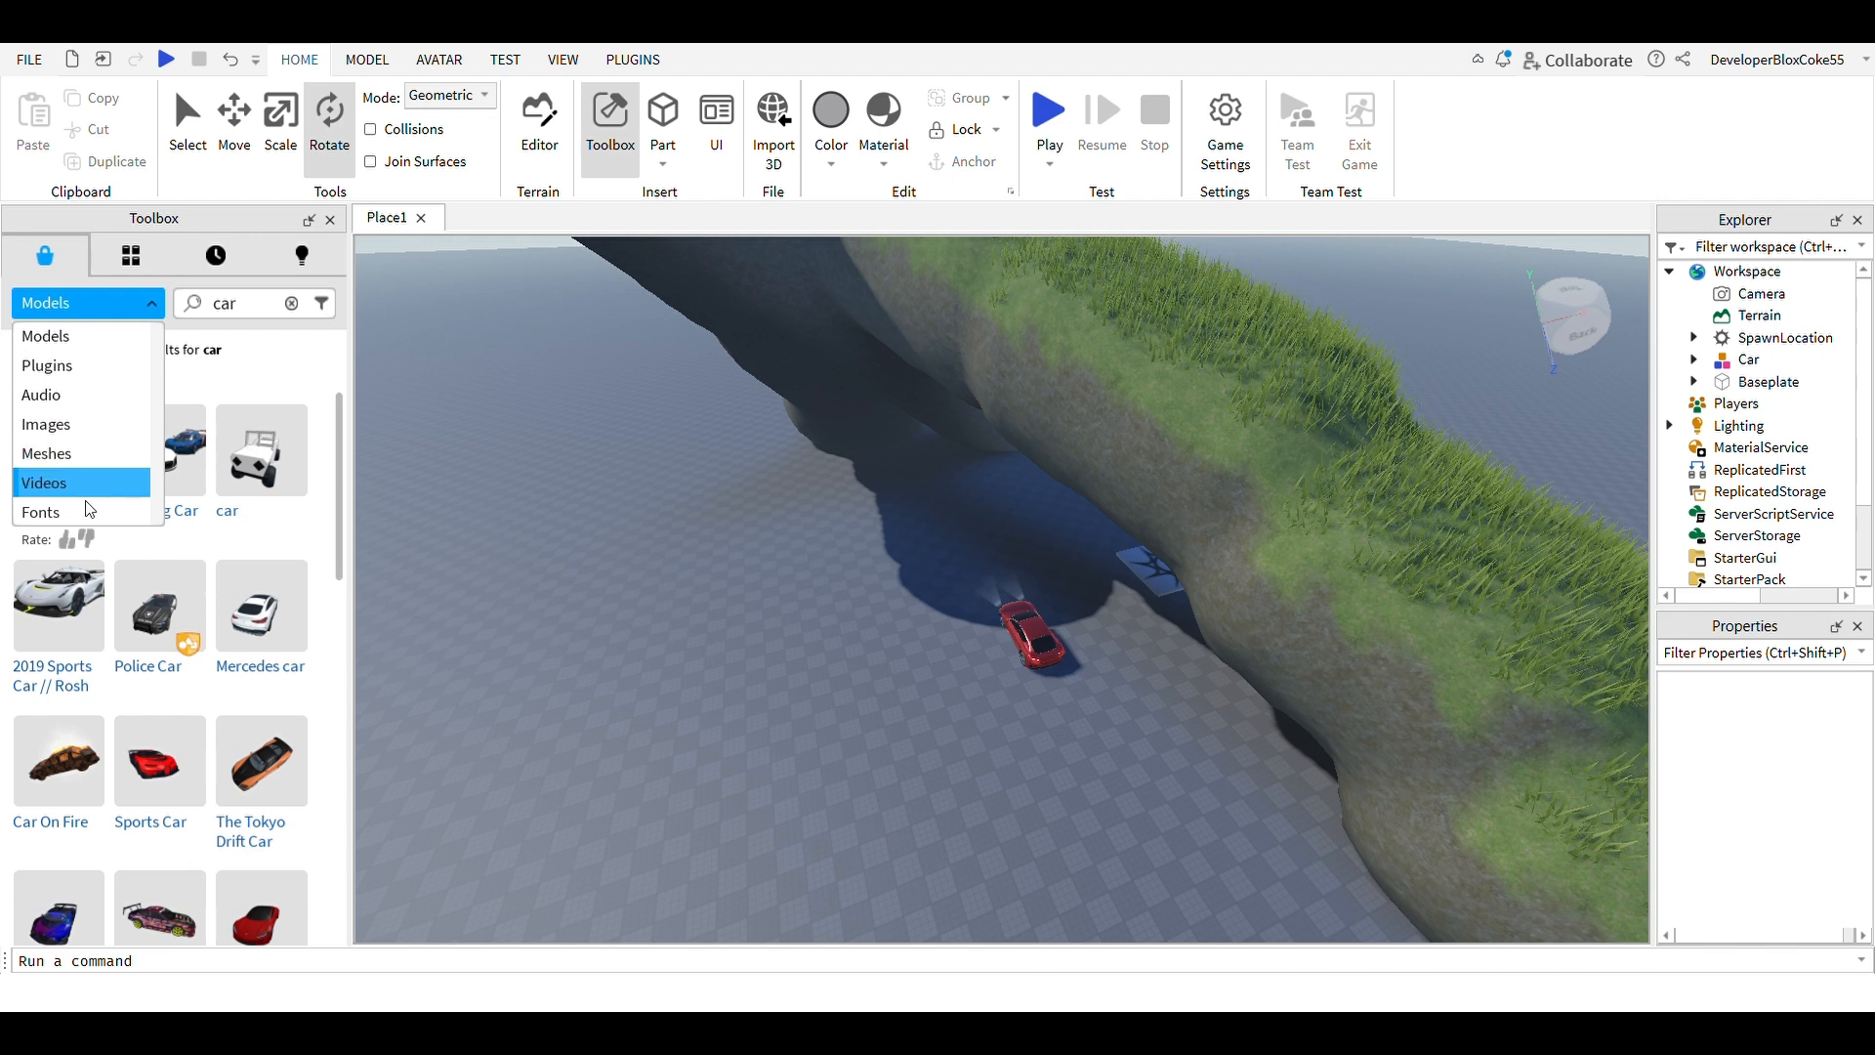
pyautogui.click(151, 312)
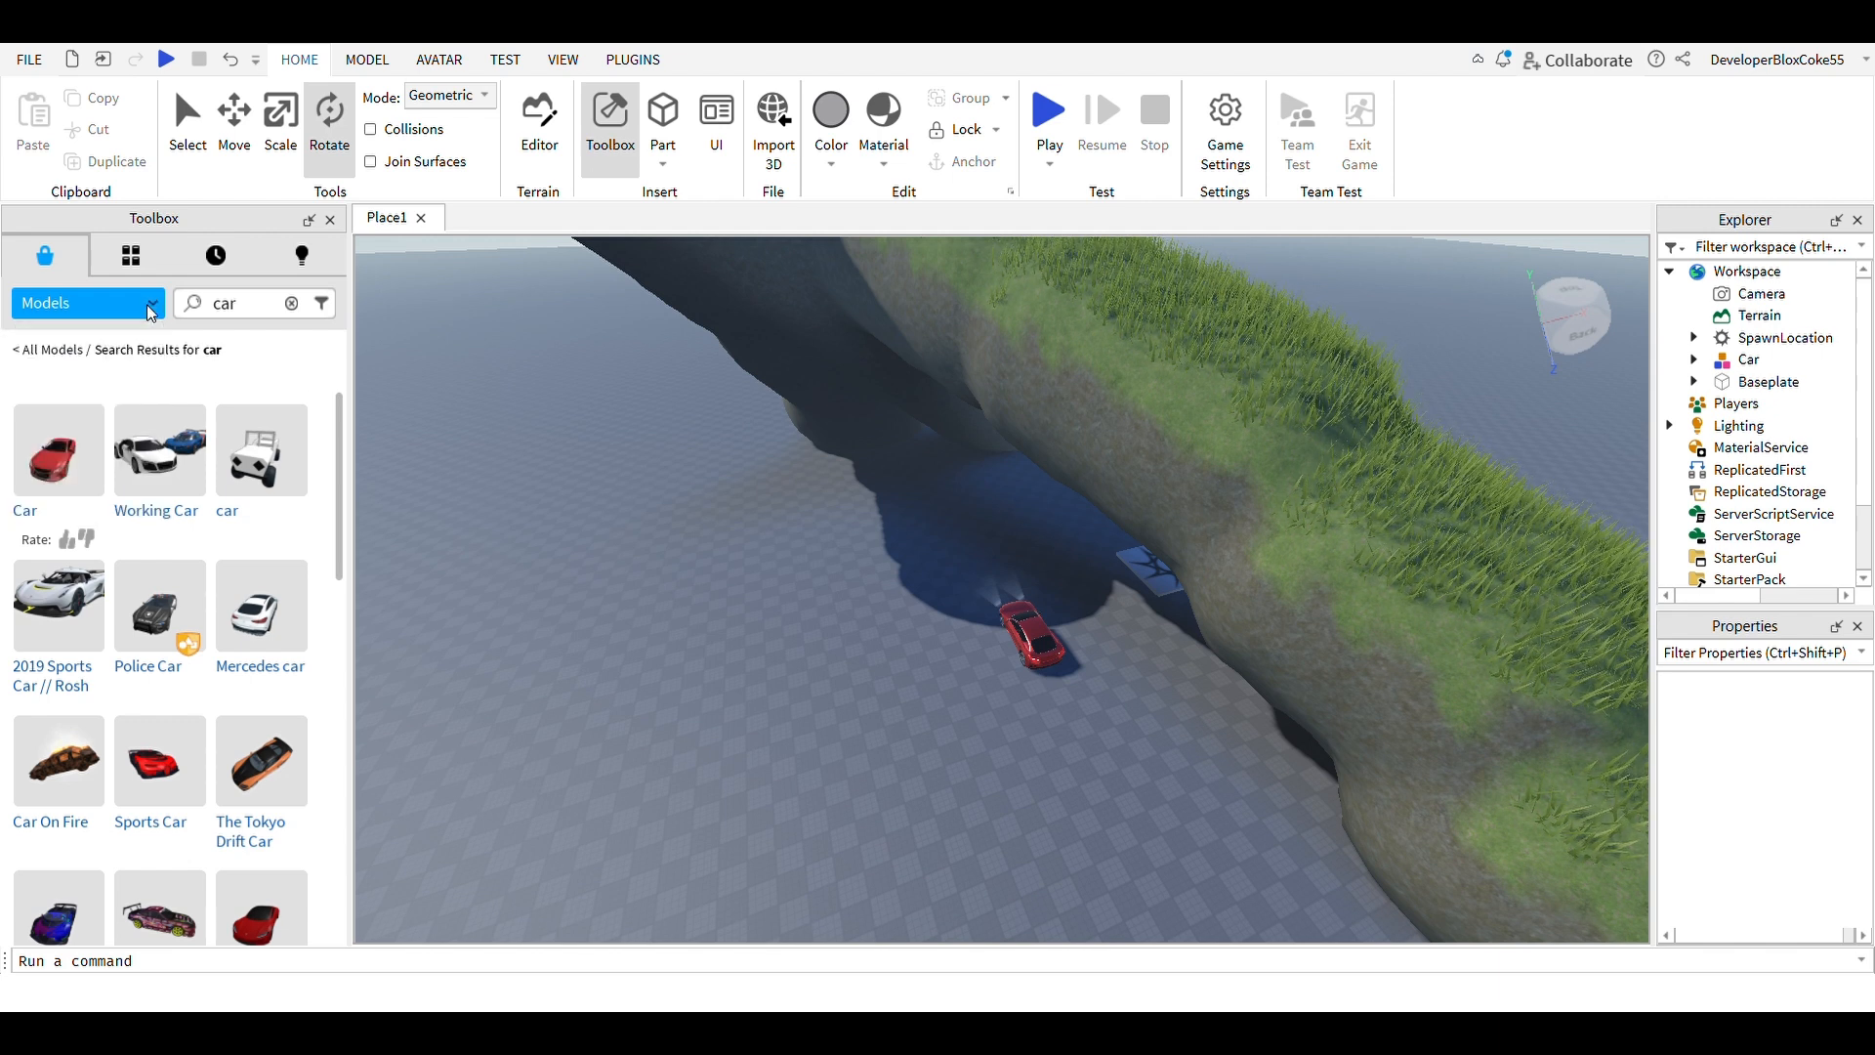
pyautogui.click(331, 220)
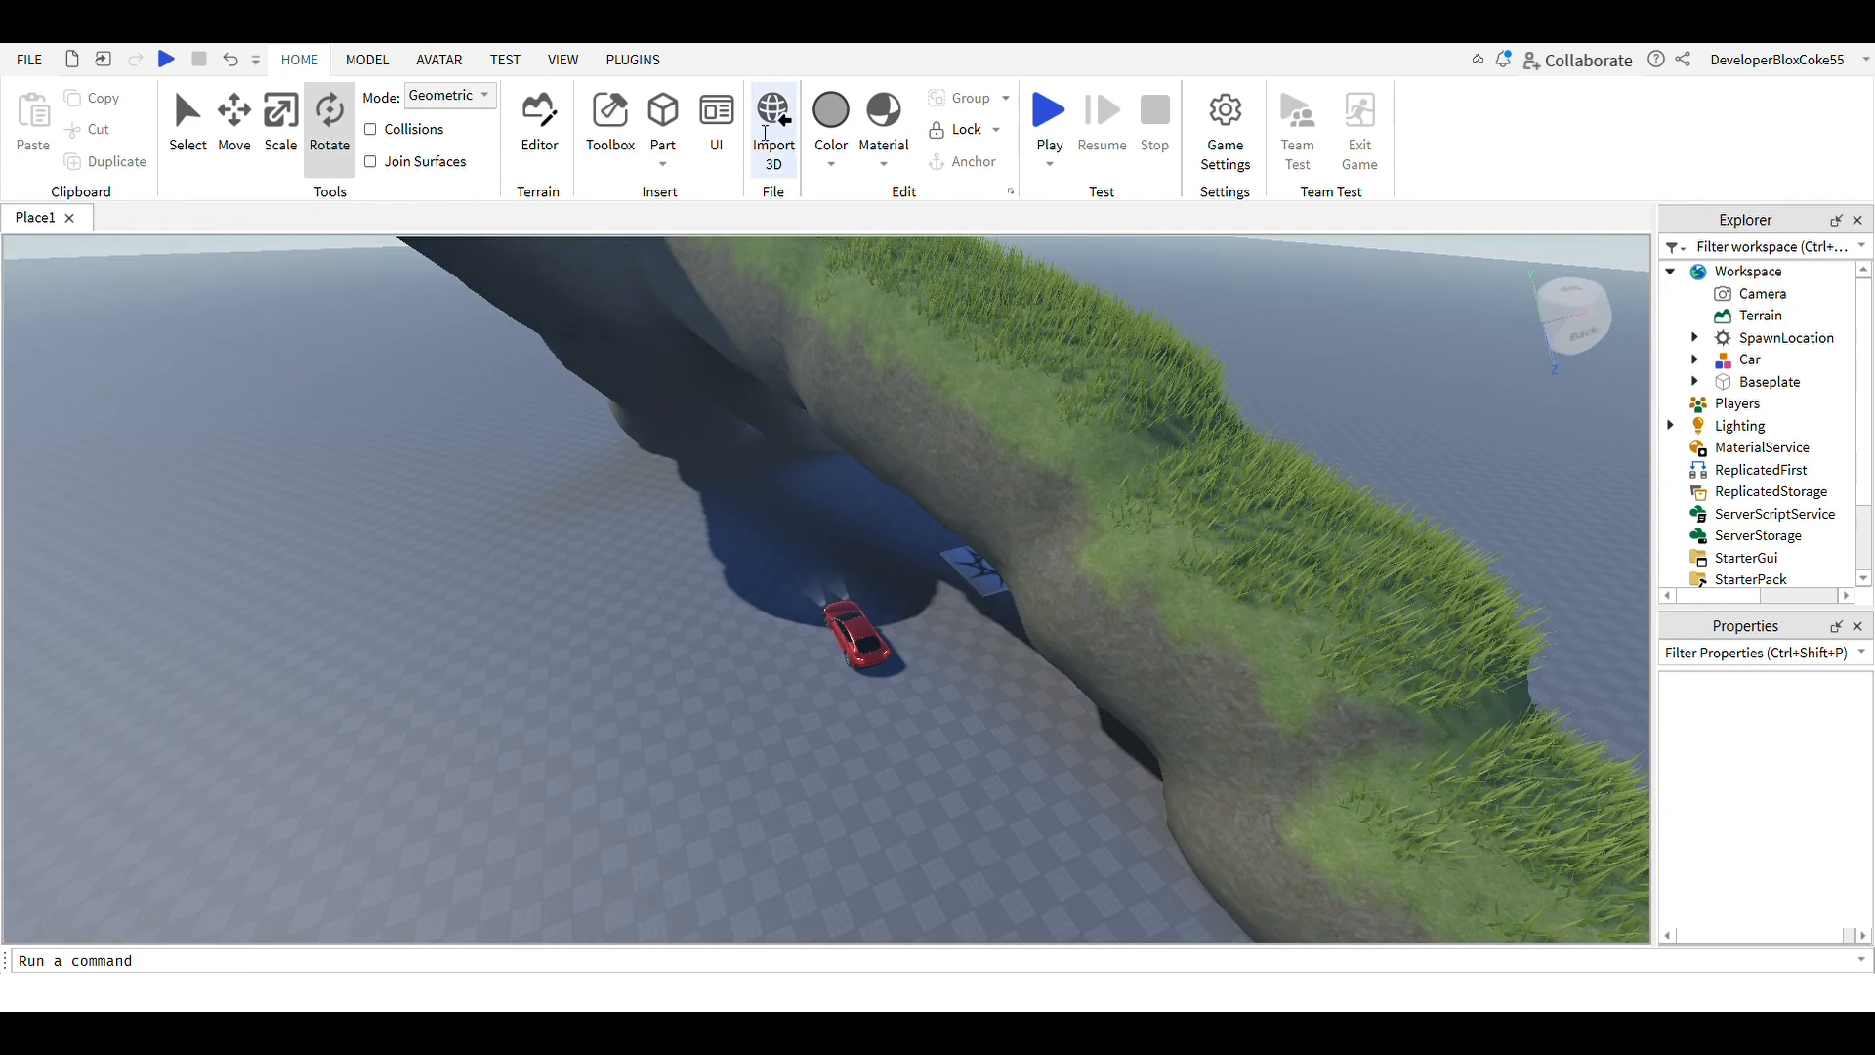
# Insert a new block part on the open baseplate area away from the car, and deselect it
pyautogui.moveTo(962, 506); pyautogui.dragTo(741, 251, button='right')
pyautogui.press('a')
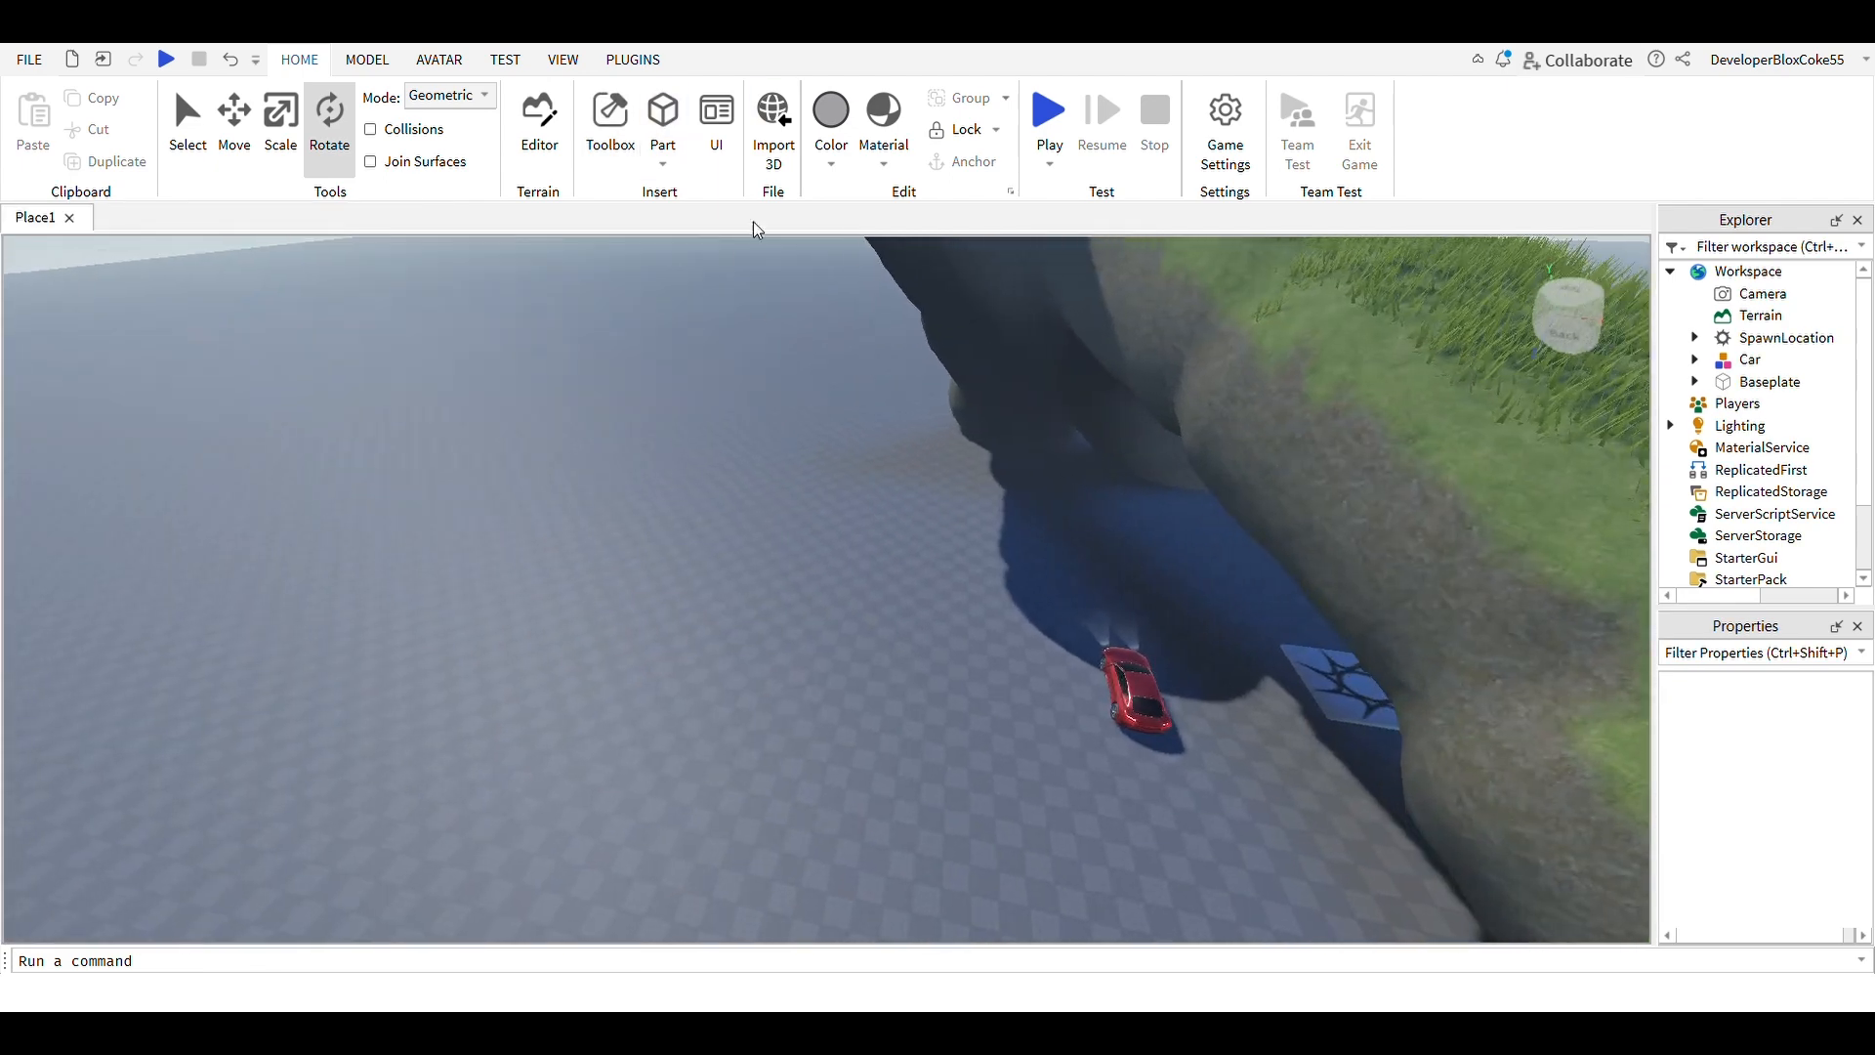
pyautogui.press('s')
pyautogui.moveTo(775, 339); pyautogui.dragTo(640, 243, button='right')
pyautogui.press('w')
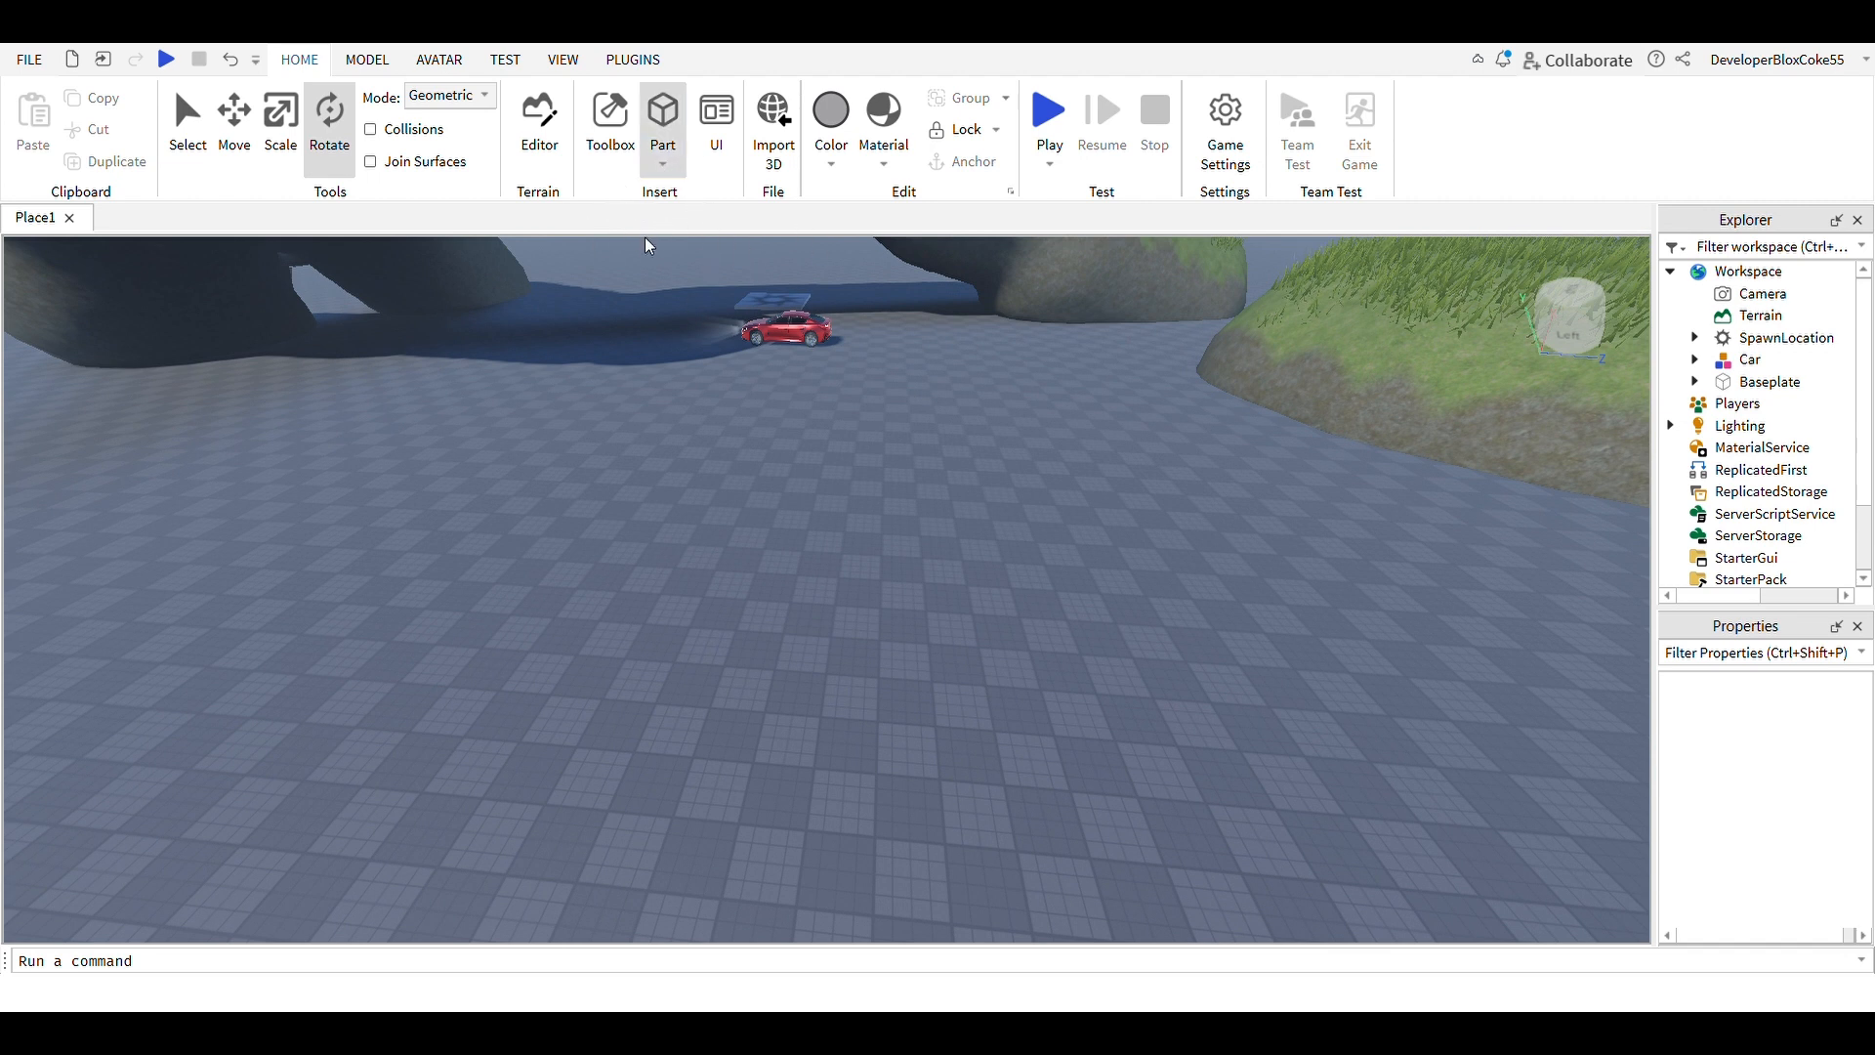
pyautogui.click(700, 201)
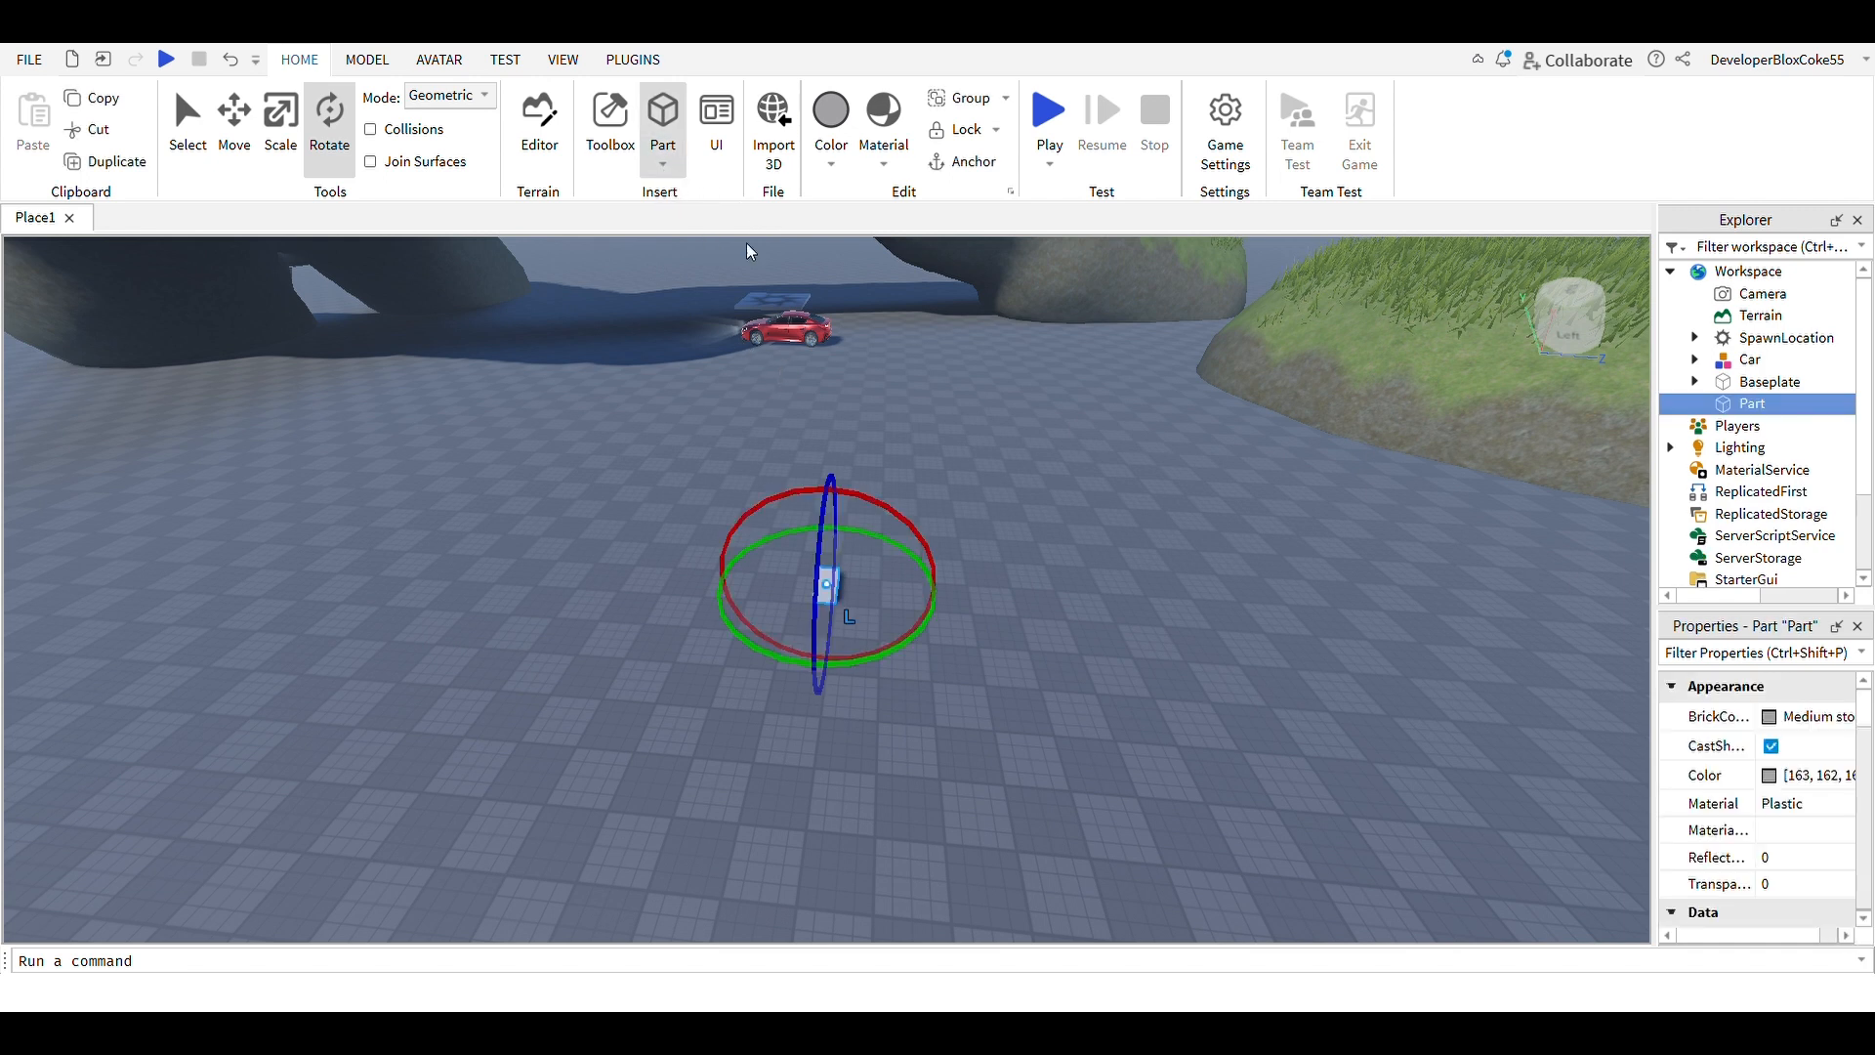
pyautogui.click(1004, 442)
# Scale the new block part into a tall, wide, thin wall standing on the baseplate
pyautogui.press('w')
pyautogui.moveTo(1004, 442); pyautogui.dragTo(999, 459, button='right')
pyautogui.press('a')
pyautogui.press('w')
pyautogui.press('d')
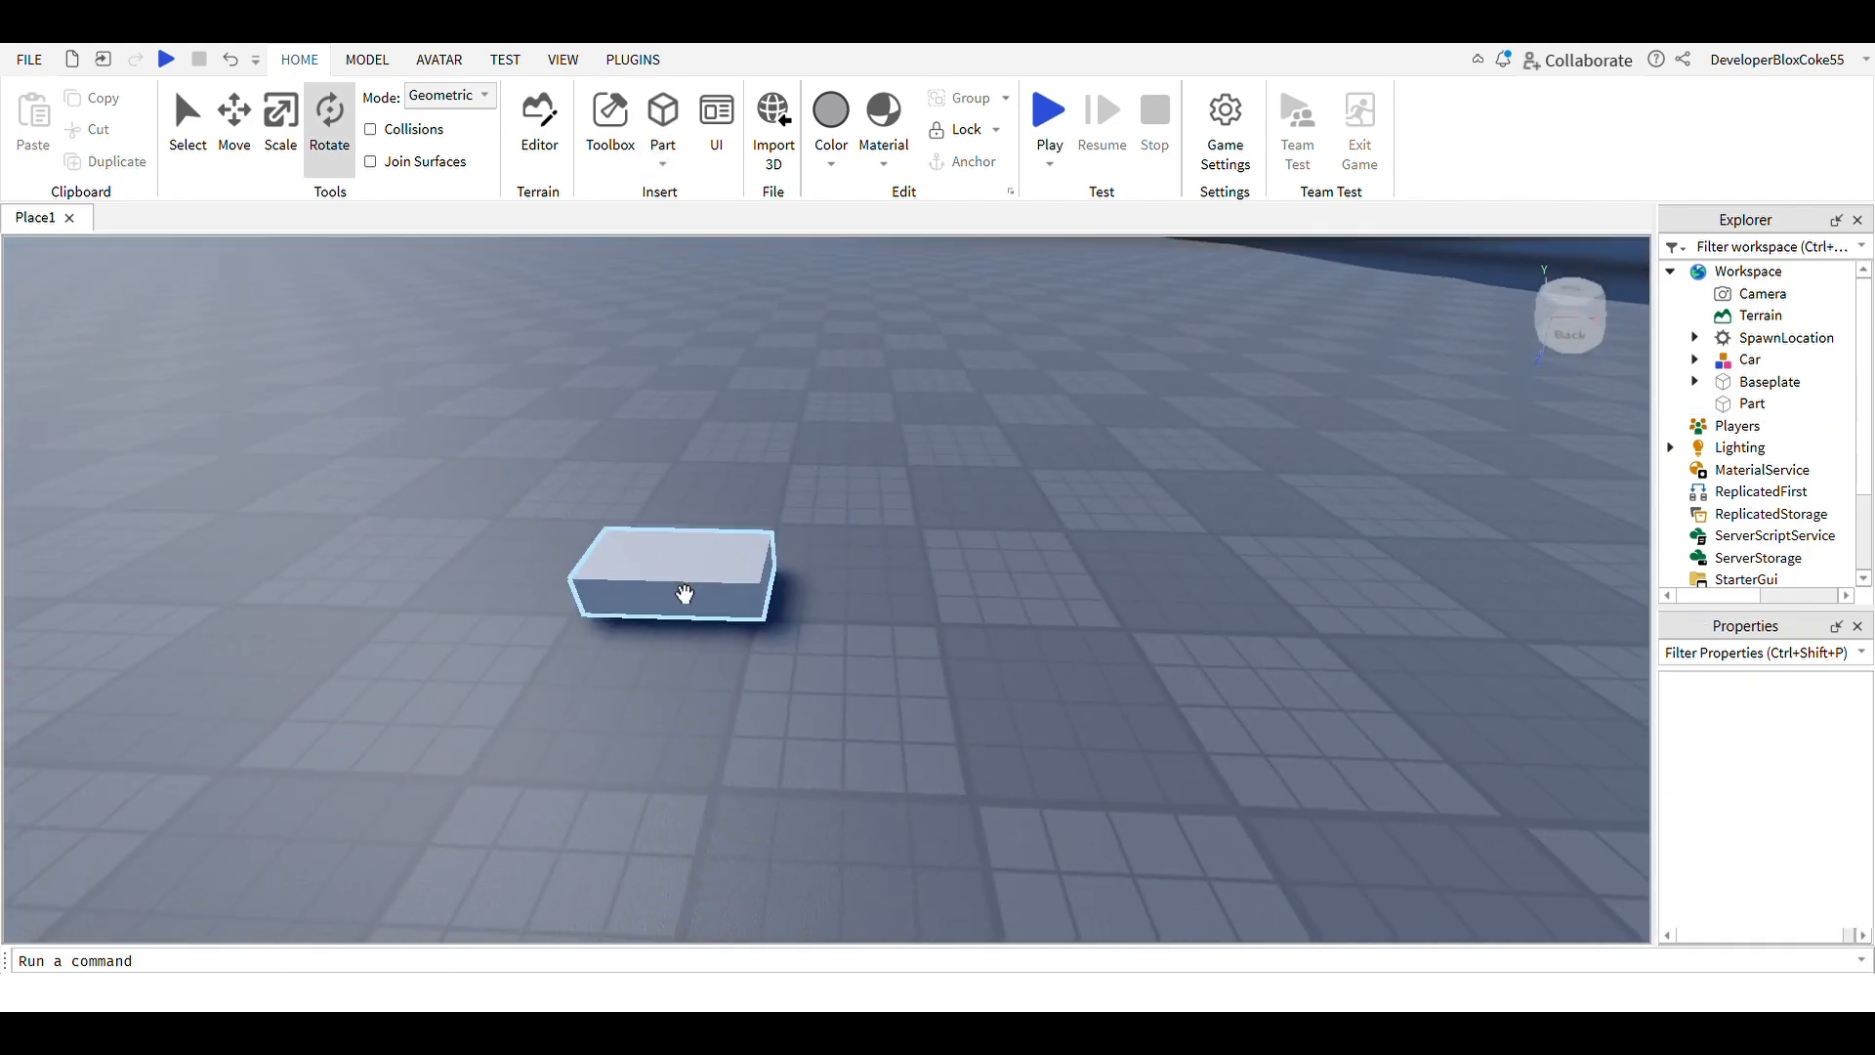
pyautogui.click(686, 592)
pyautogui.press('s')
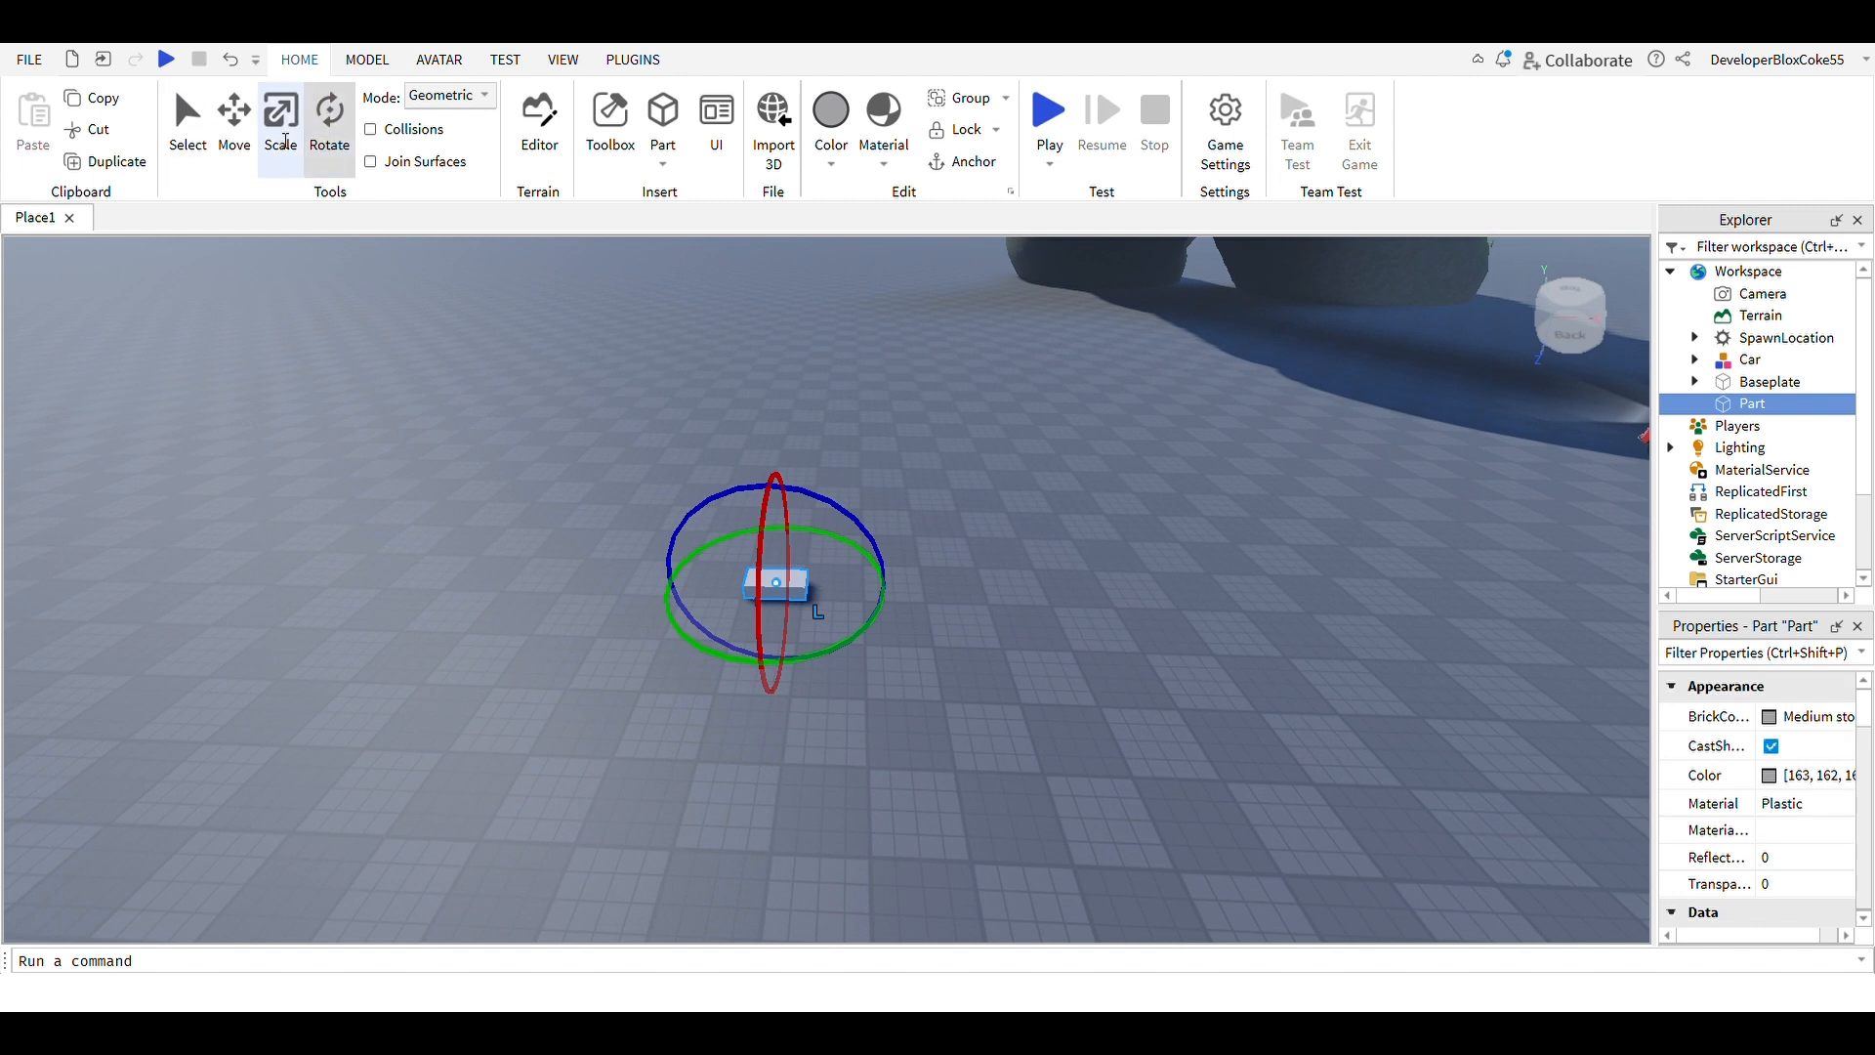
pyautogui.click(282, 136)
pyautogui.moveTo(794, 560); pyautogui.dragTo(723, 256)
pyautogui.moveTo(900, 533); pyautogui.dragTo(1302, 553)
pyautogui.moveTo(1142, 596); pyautogui.dragTo(1368, 615)
pyautogui.moveTo(1368, 615)
pyautogui.mouseDown(button='right')
pyautogui.moveTo(1339, 579)
pyautogui.moveTo(1377, 616)
pyautogui.mouseUp(button='right')
pyautogui.moveTo(1377, 615); pyautogui.dragTo(865, 621)
pyautogui.press('d')
pyautogui.press('s')
pyautogui.press('w')
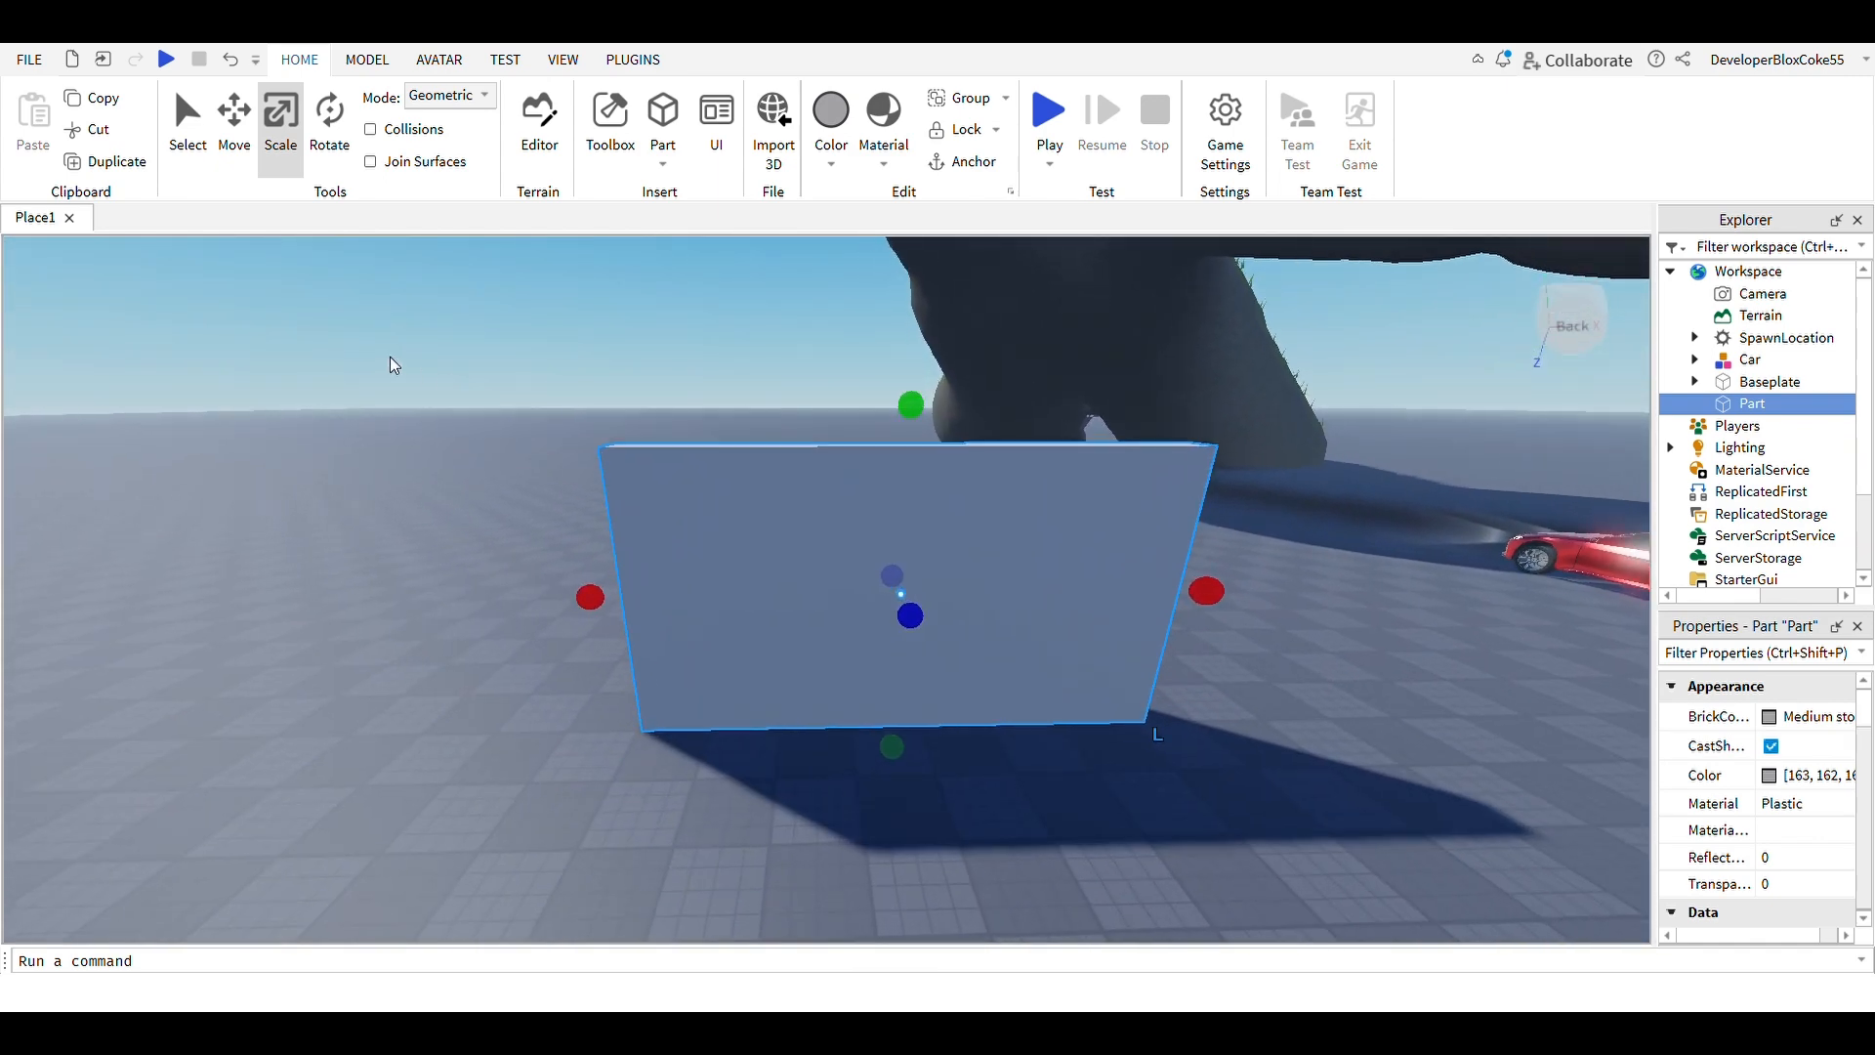
pyautogui.press('s')
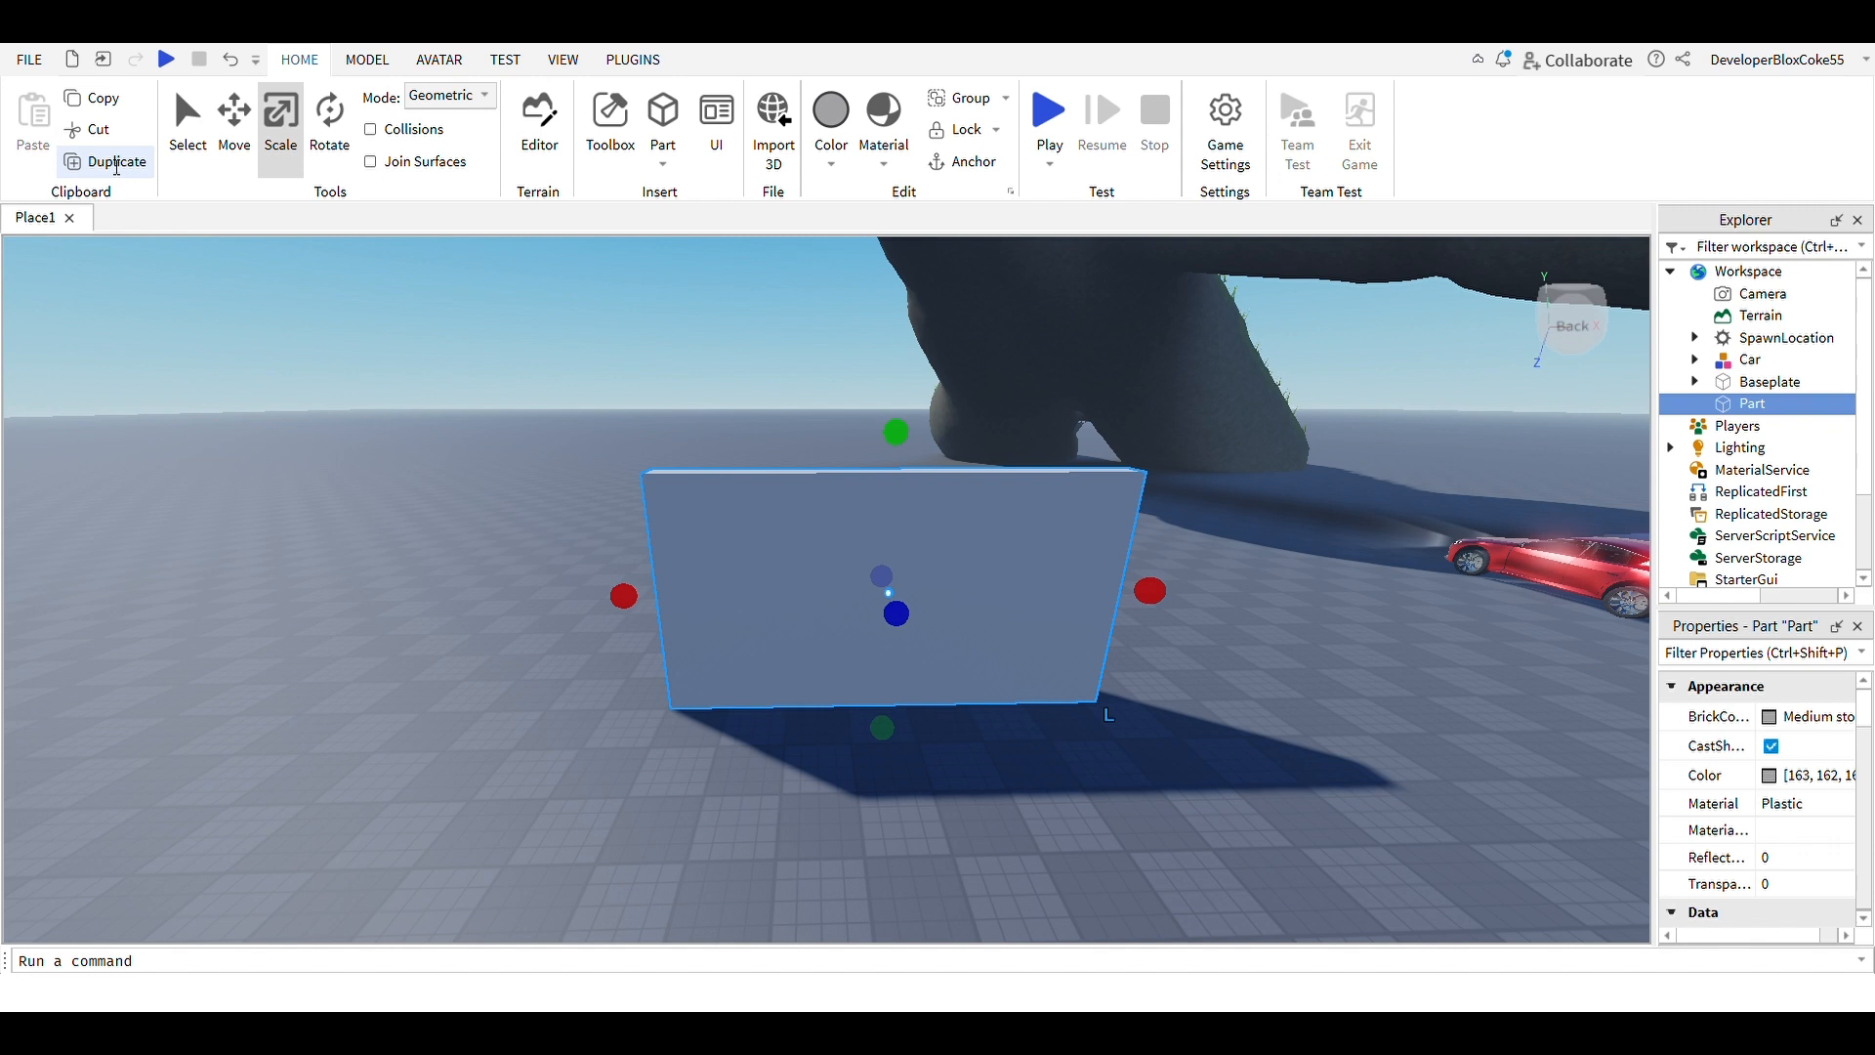
# Duplicate the wall, move the copy to one side, and rotate it perpendicular to the original
pyautogui.click(116, 166)
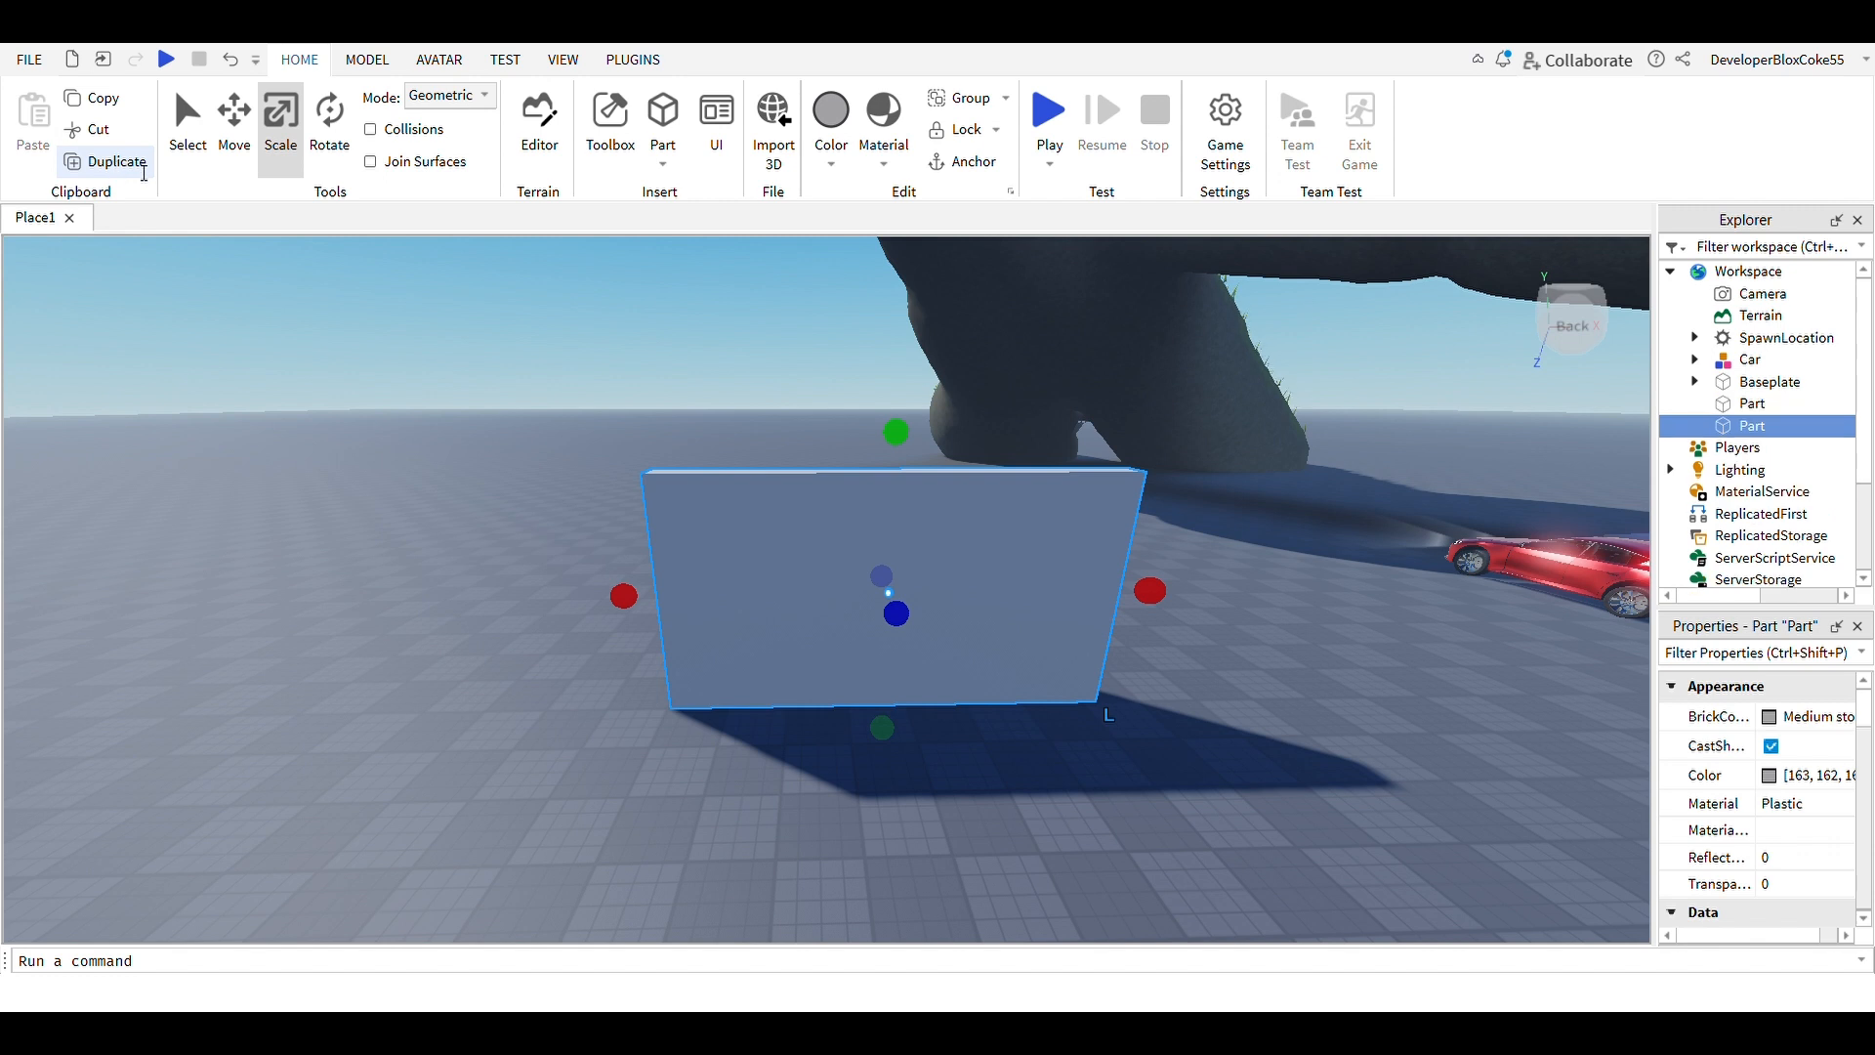
pyautogui.click(236, 125)
pyautogui.moveTo(758, 633); pyautogui.dragTo(239, 529)
pyautogui.click(327, 129)
pyautogui.moveTo(537, 640); pyautogui.dragTo(583, 568)
# Move the rotated wall copy against the end of the original wall so the two form an L-shaped corner
pyautogui.moveTo(689, 451); pyautogui.dragTo(692, 451, button='right')
pyautogui.press('d')
pyautogui.click(233, 151)
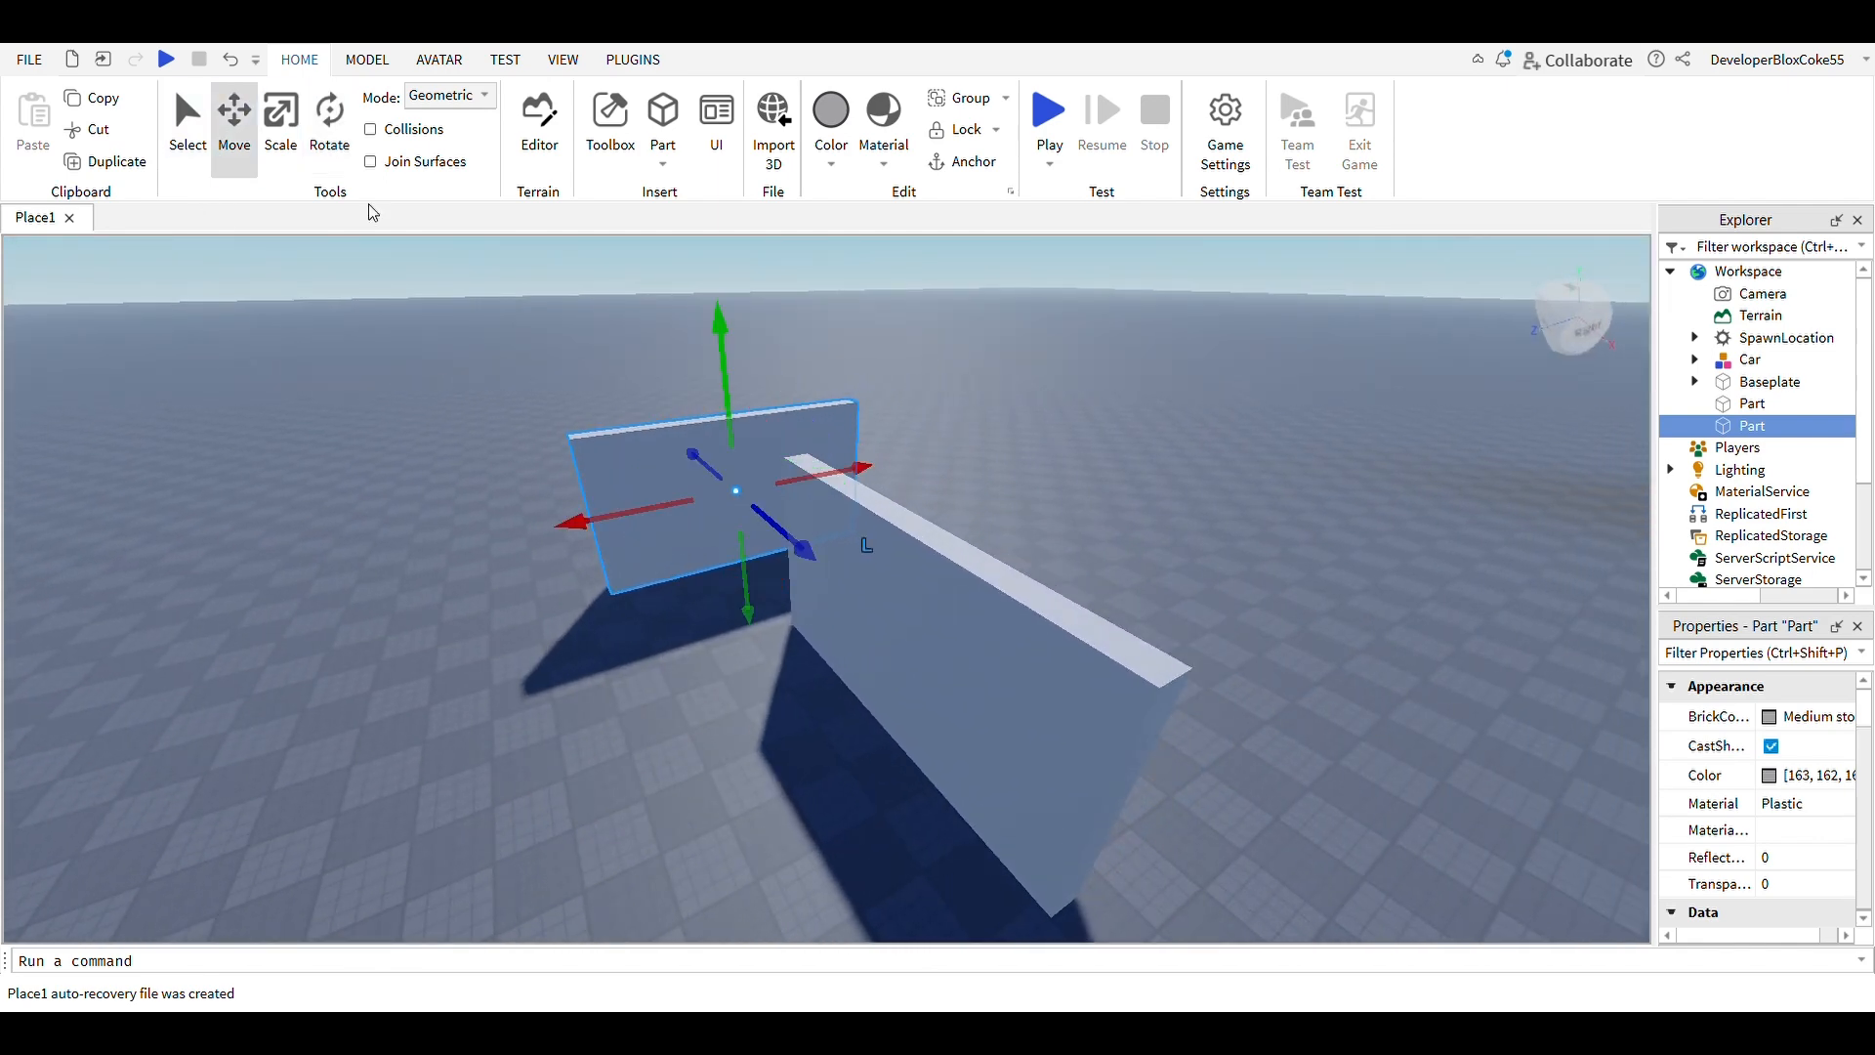
pyautogui.moveTo(611, 511); pyautogui.dragTo(458, 546)
pyautogui.moveTo(657, 585); pyautogui.dragTo(703, 640)
pyautogui.moveTo(548, 607); pyautogui.dragTo(528, 612)
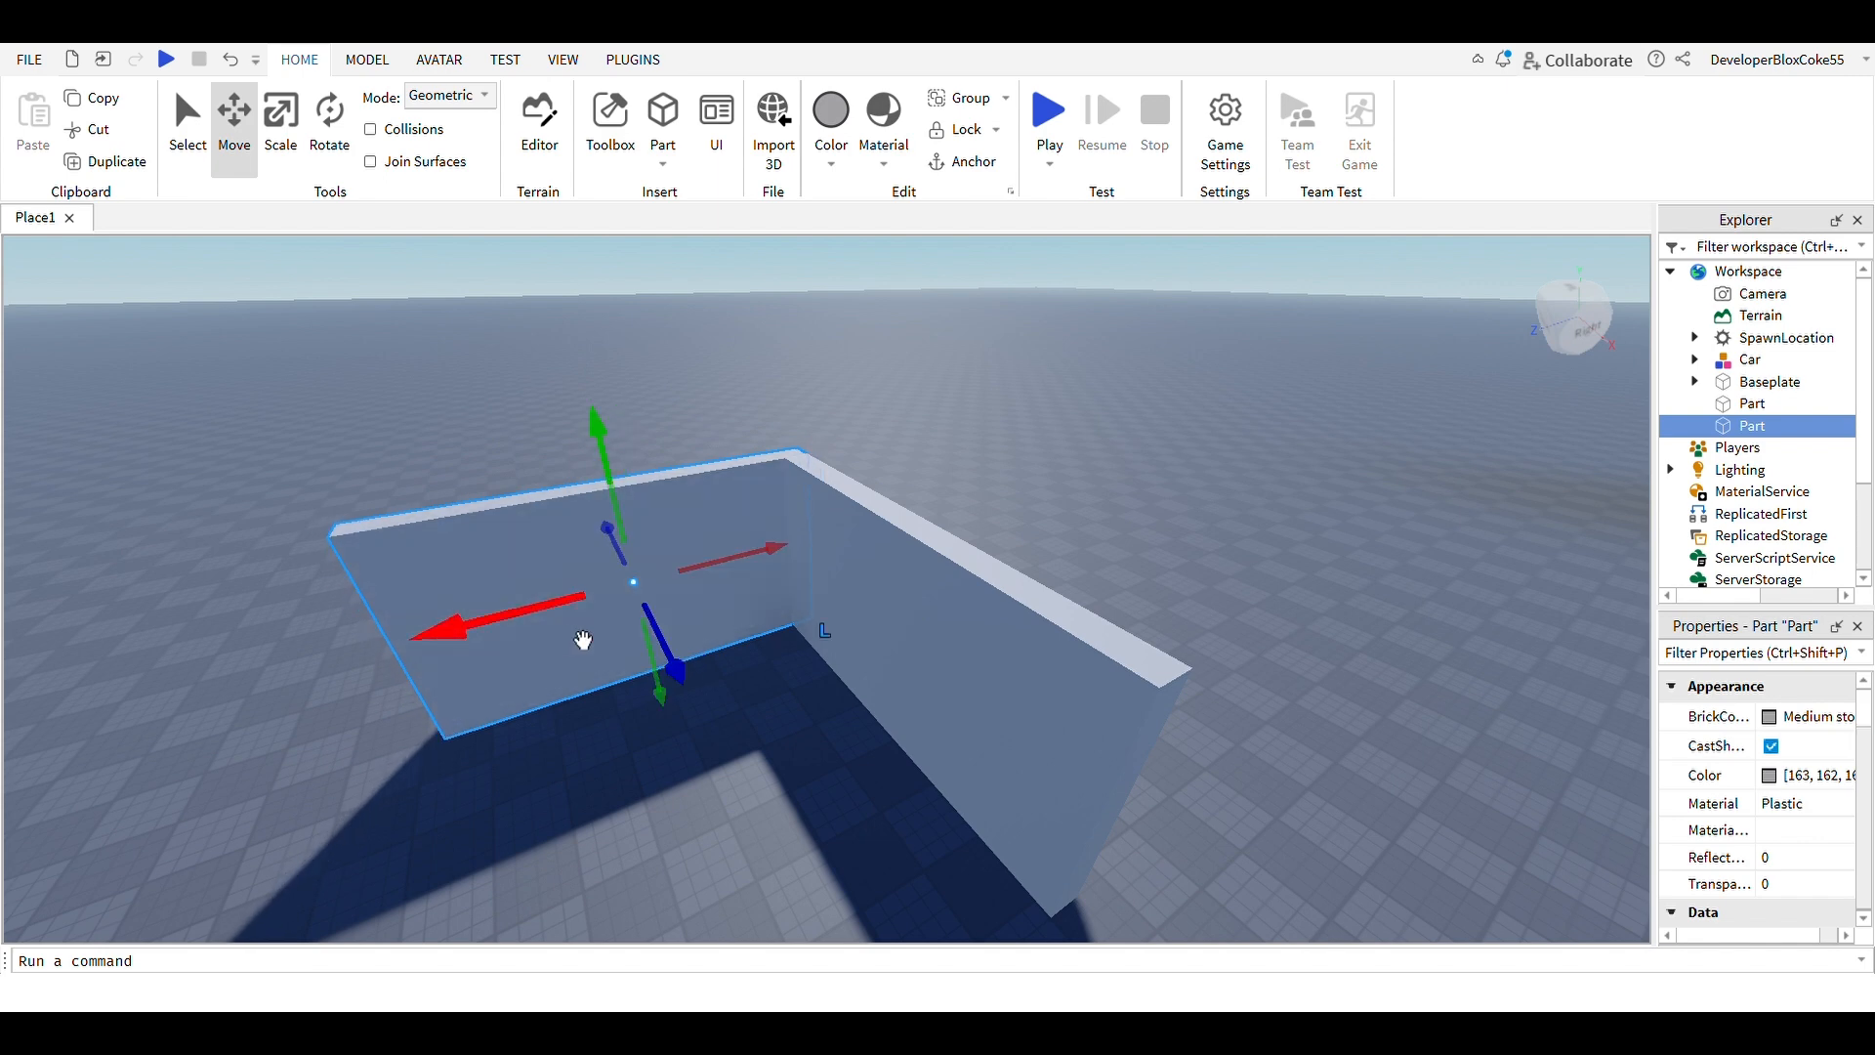
pyautogui.scroll(3, 817, 544)
pyautogui.click(1027, 413)
# Try a light reddish and a black BrickColor on the original wall, and set it to green
pyautogui.scroll(-5, 1033, 414)
pyautogui.moveTo(1034, 414); pyautogui.dragTo(1095, 440, button='right')
pyautogui.scroll(-3, 645, 582)
pyautogui.moveTo(644, 582); pyautogui.dragTo(691, 582, button='right')
pyautogui.scroll(4, 690, 582)
pyautogui.click(640, 528)
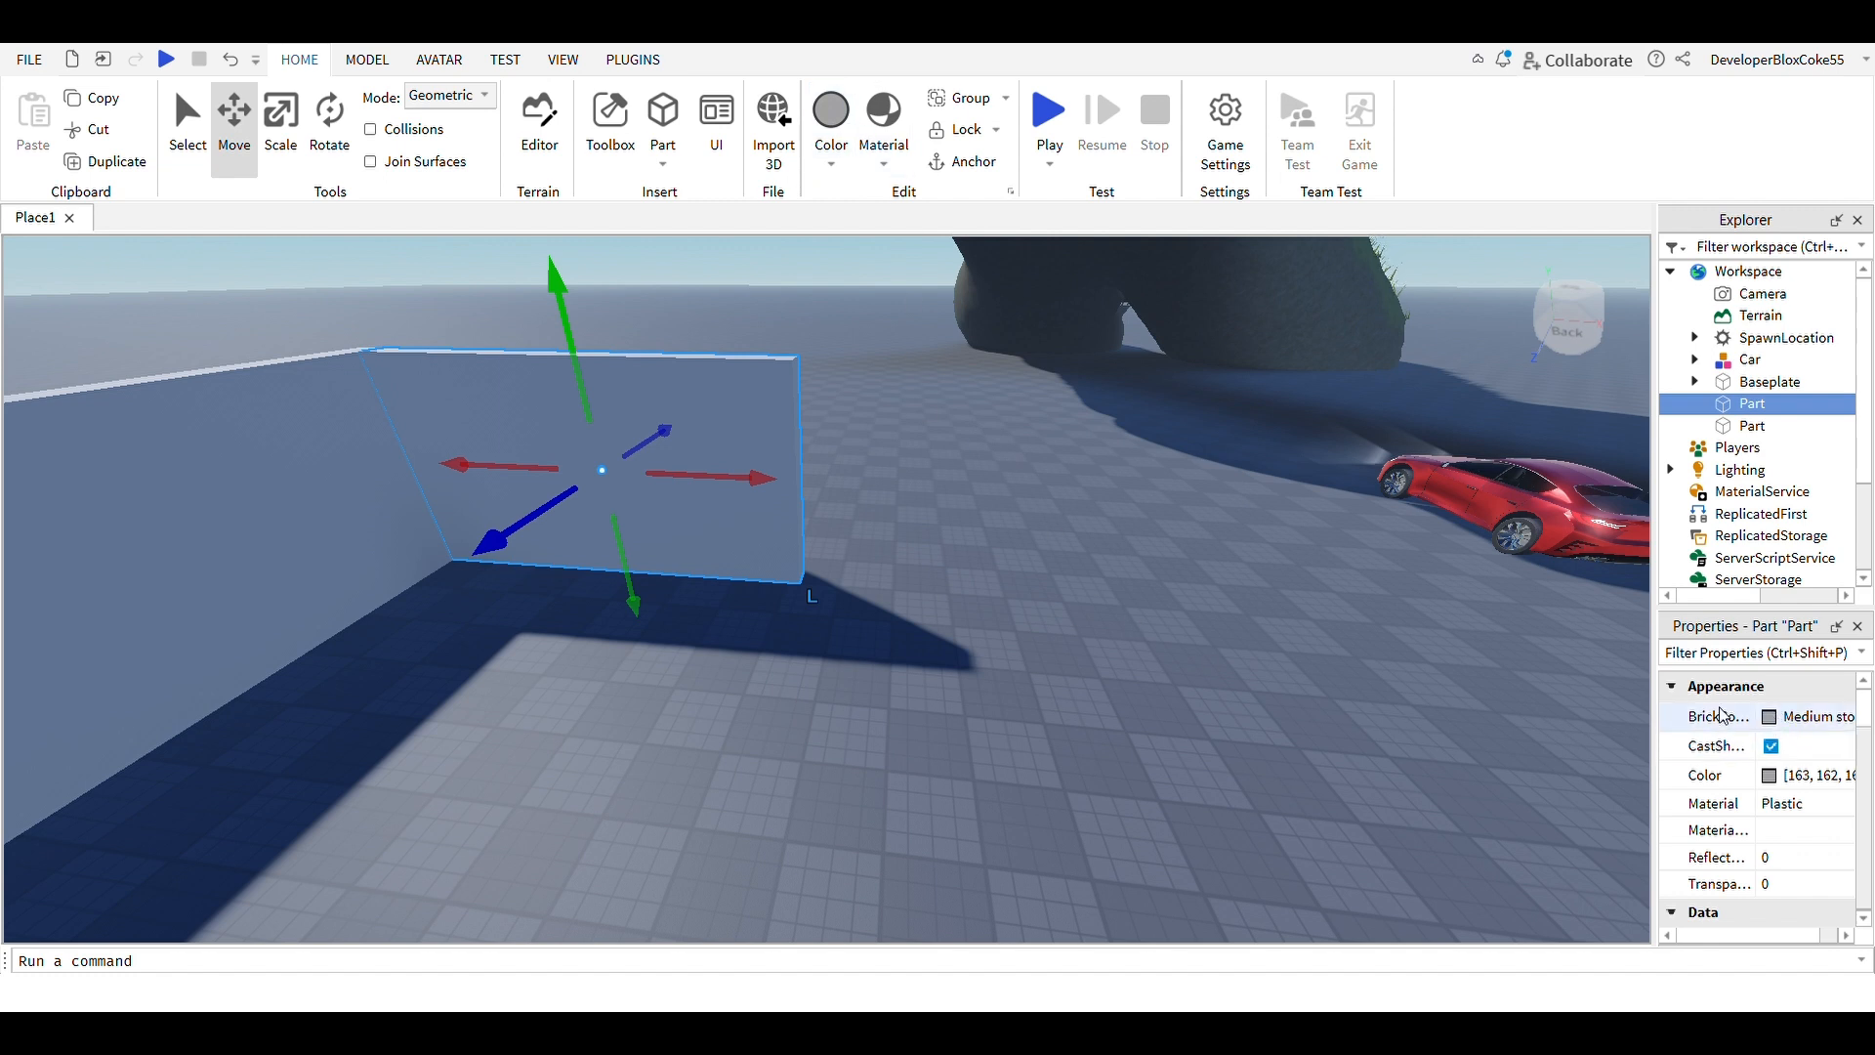
pyautogui.click(1775, 719)
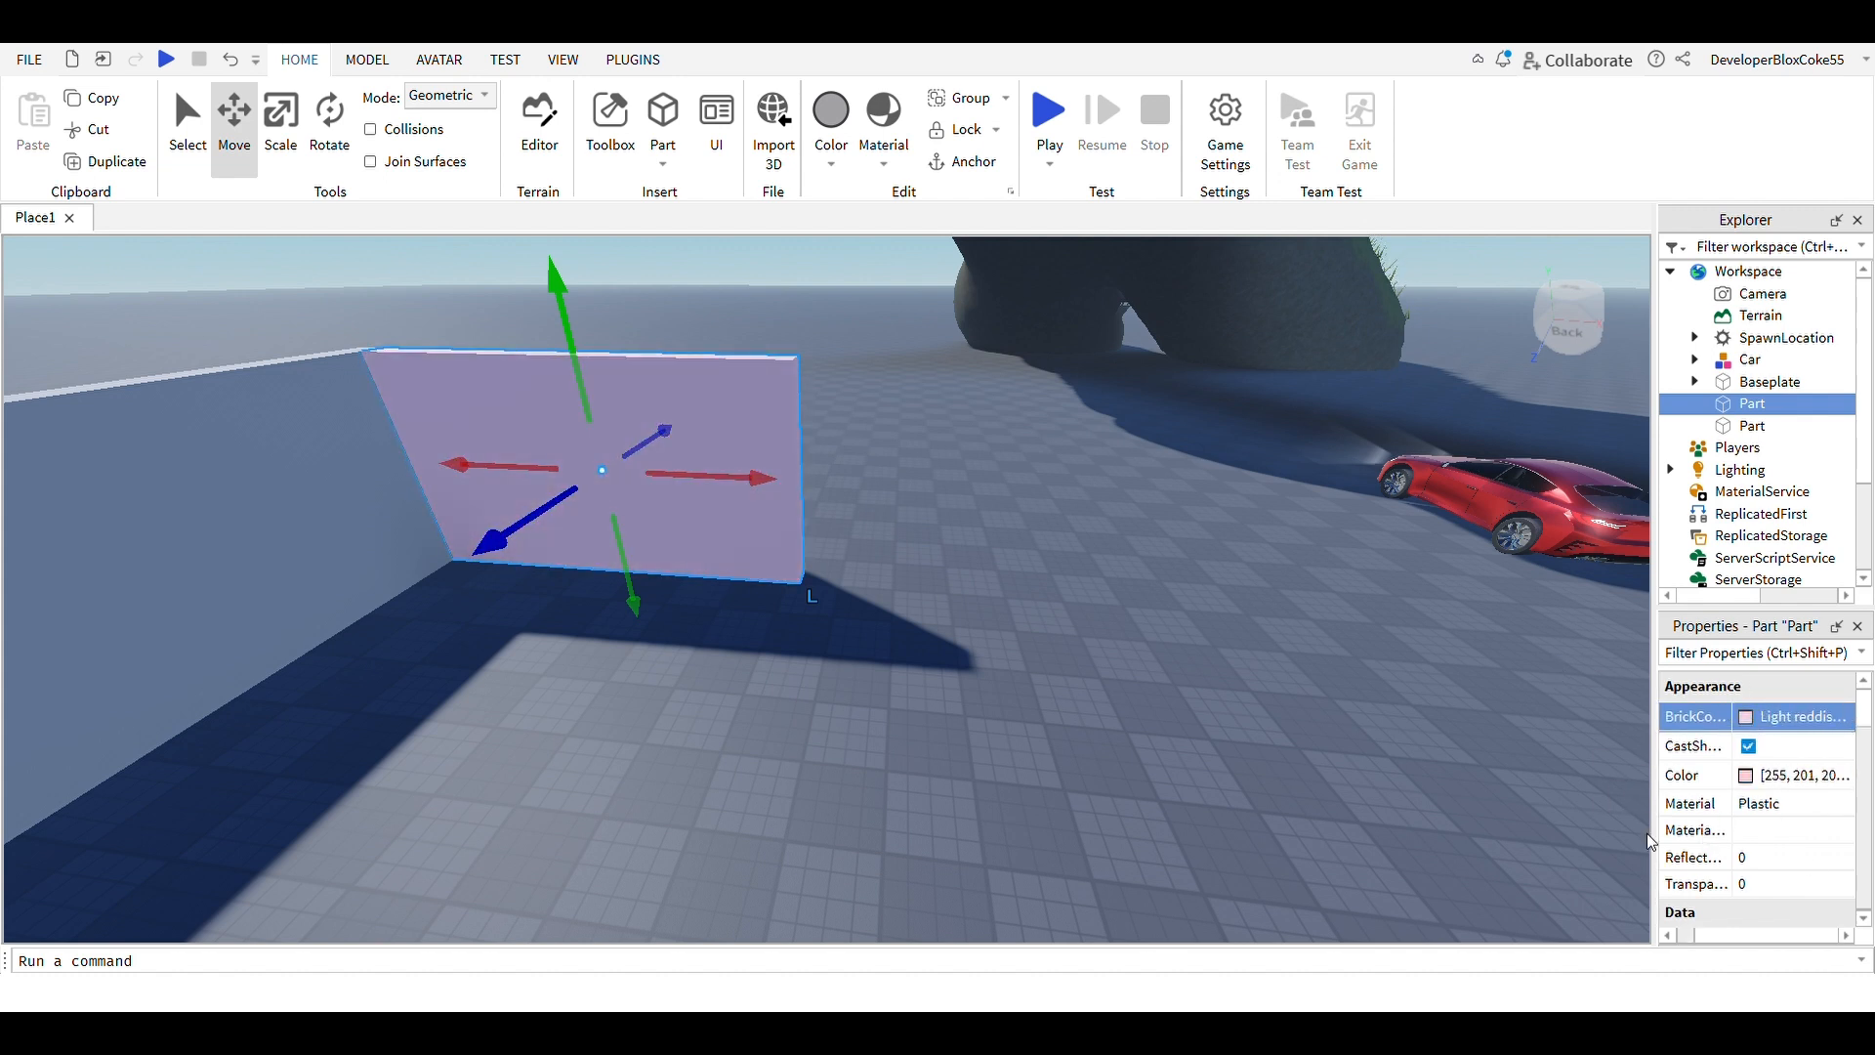
pyautogui.click(1744, 716)
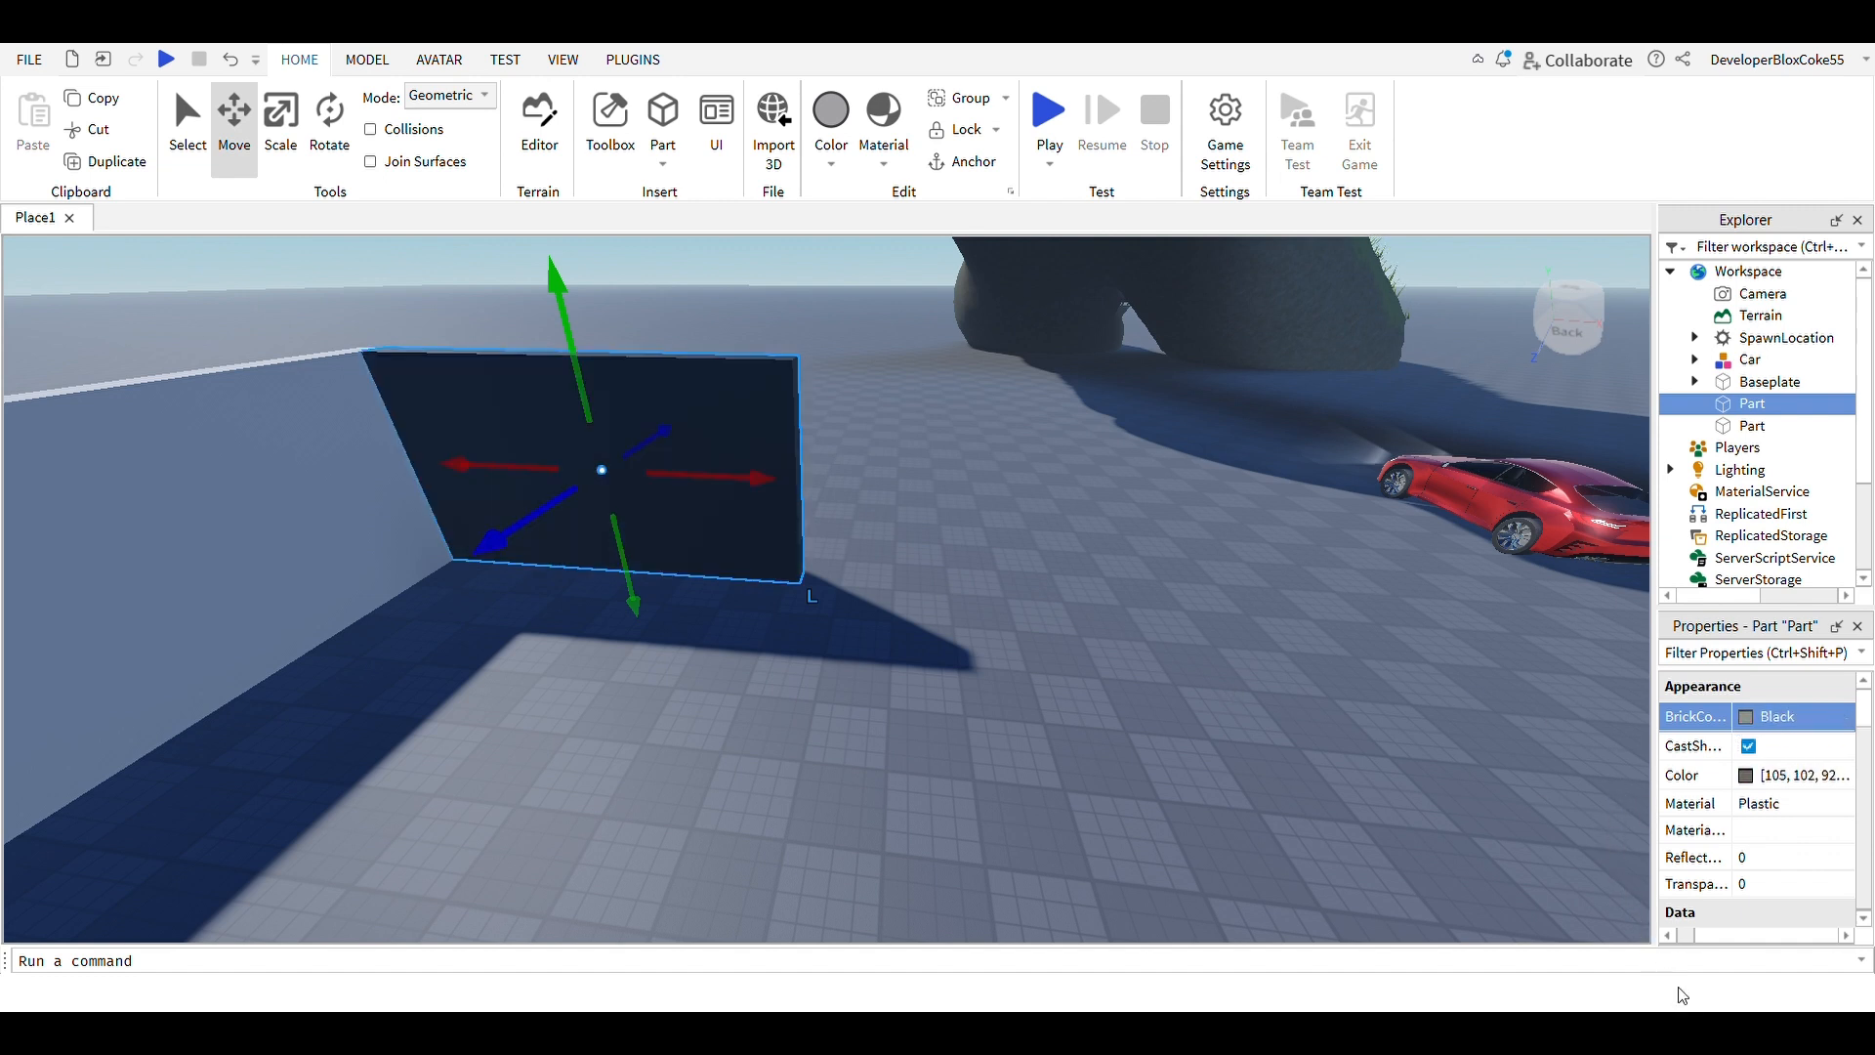
pyautogui.click(1607, 701)
# Set the second wall's BrickColor to the same green and deselect it
pyautogui.moveTo(1260, 672); pyautogui.dragTo(1098, 659, button='right')
pyautogui.click(641, 472)
pyautogui.click(1776, 724)
pyautogui.click(1595, 705)
pyautogui.click(1357, 493)
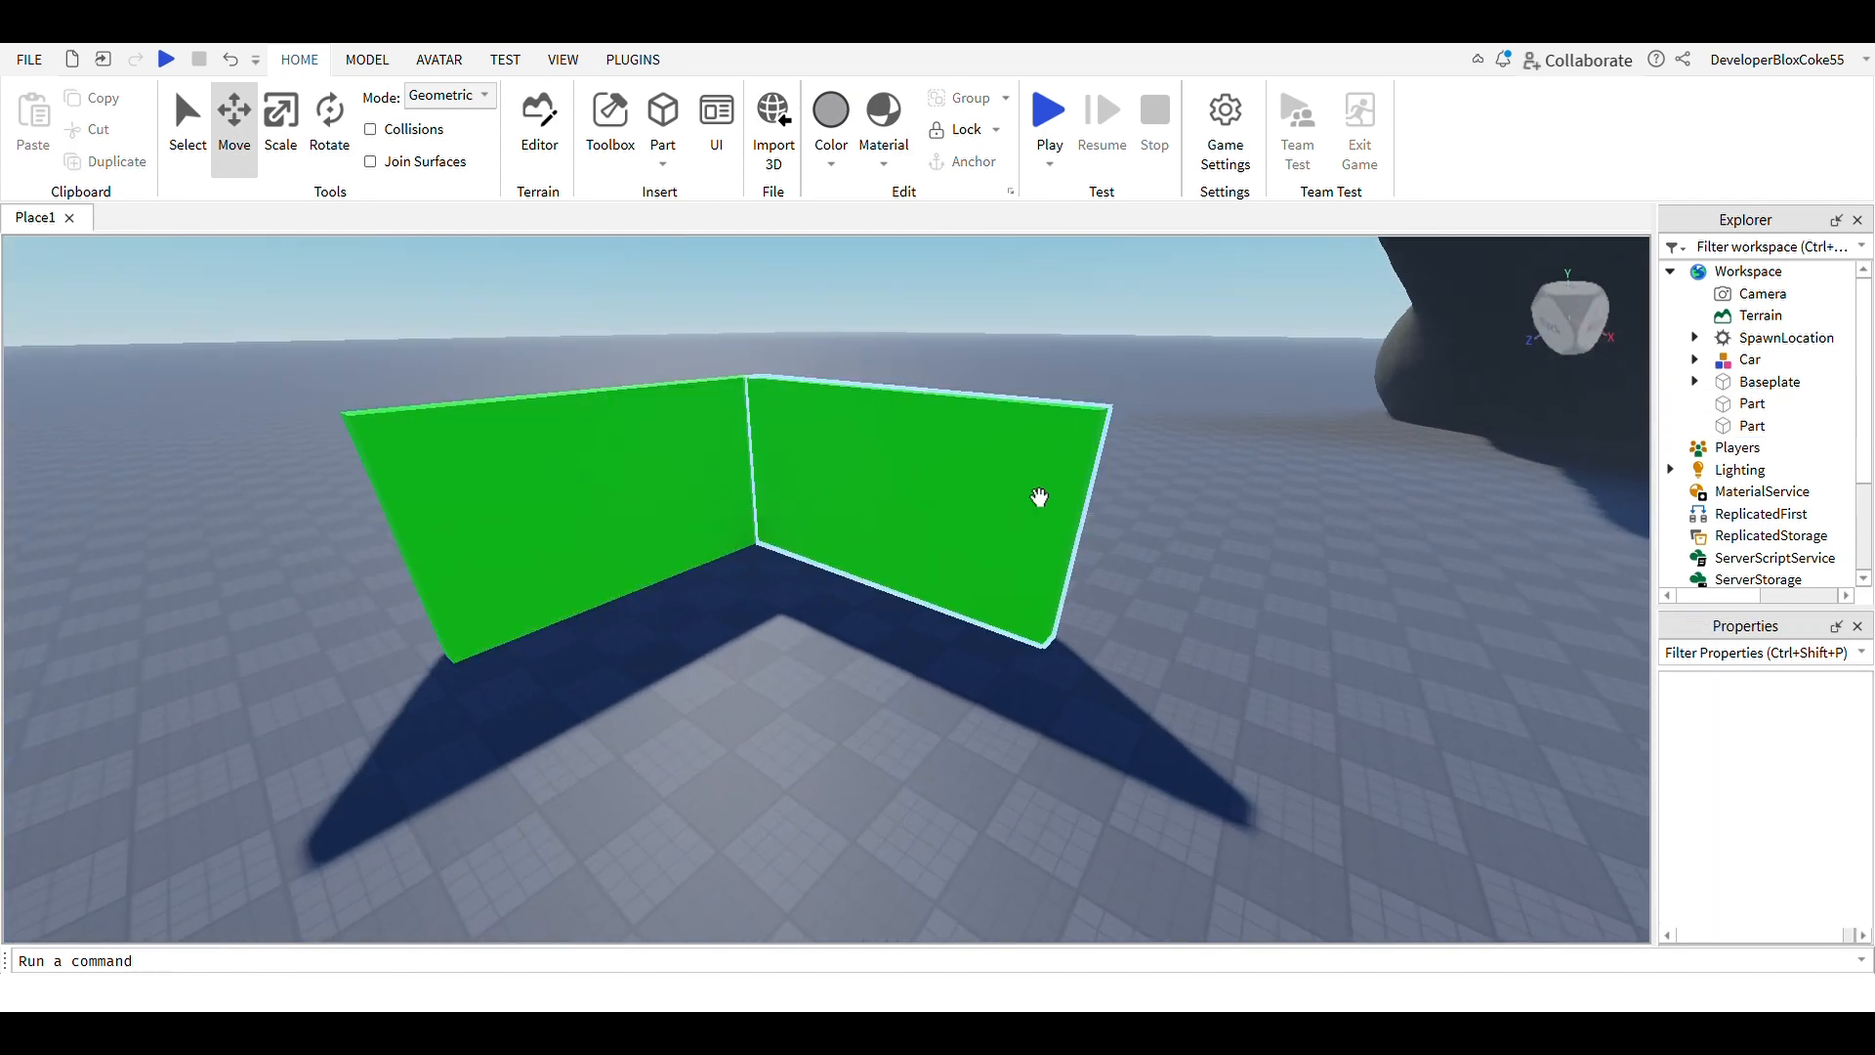
# Try the Pavement material on the right-hand green wall
pyautogui.click(1084, 511)
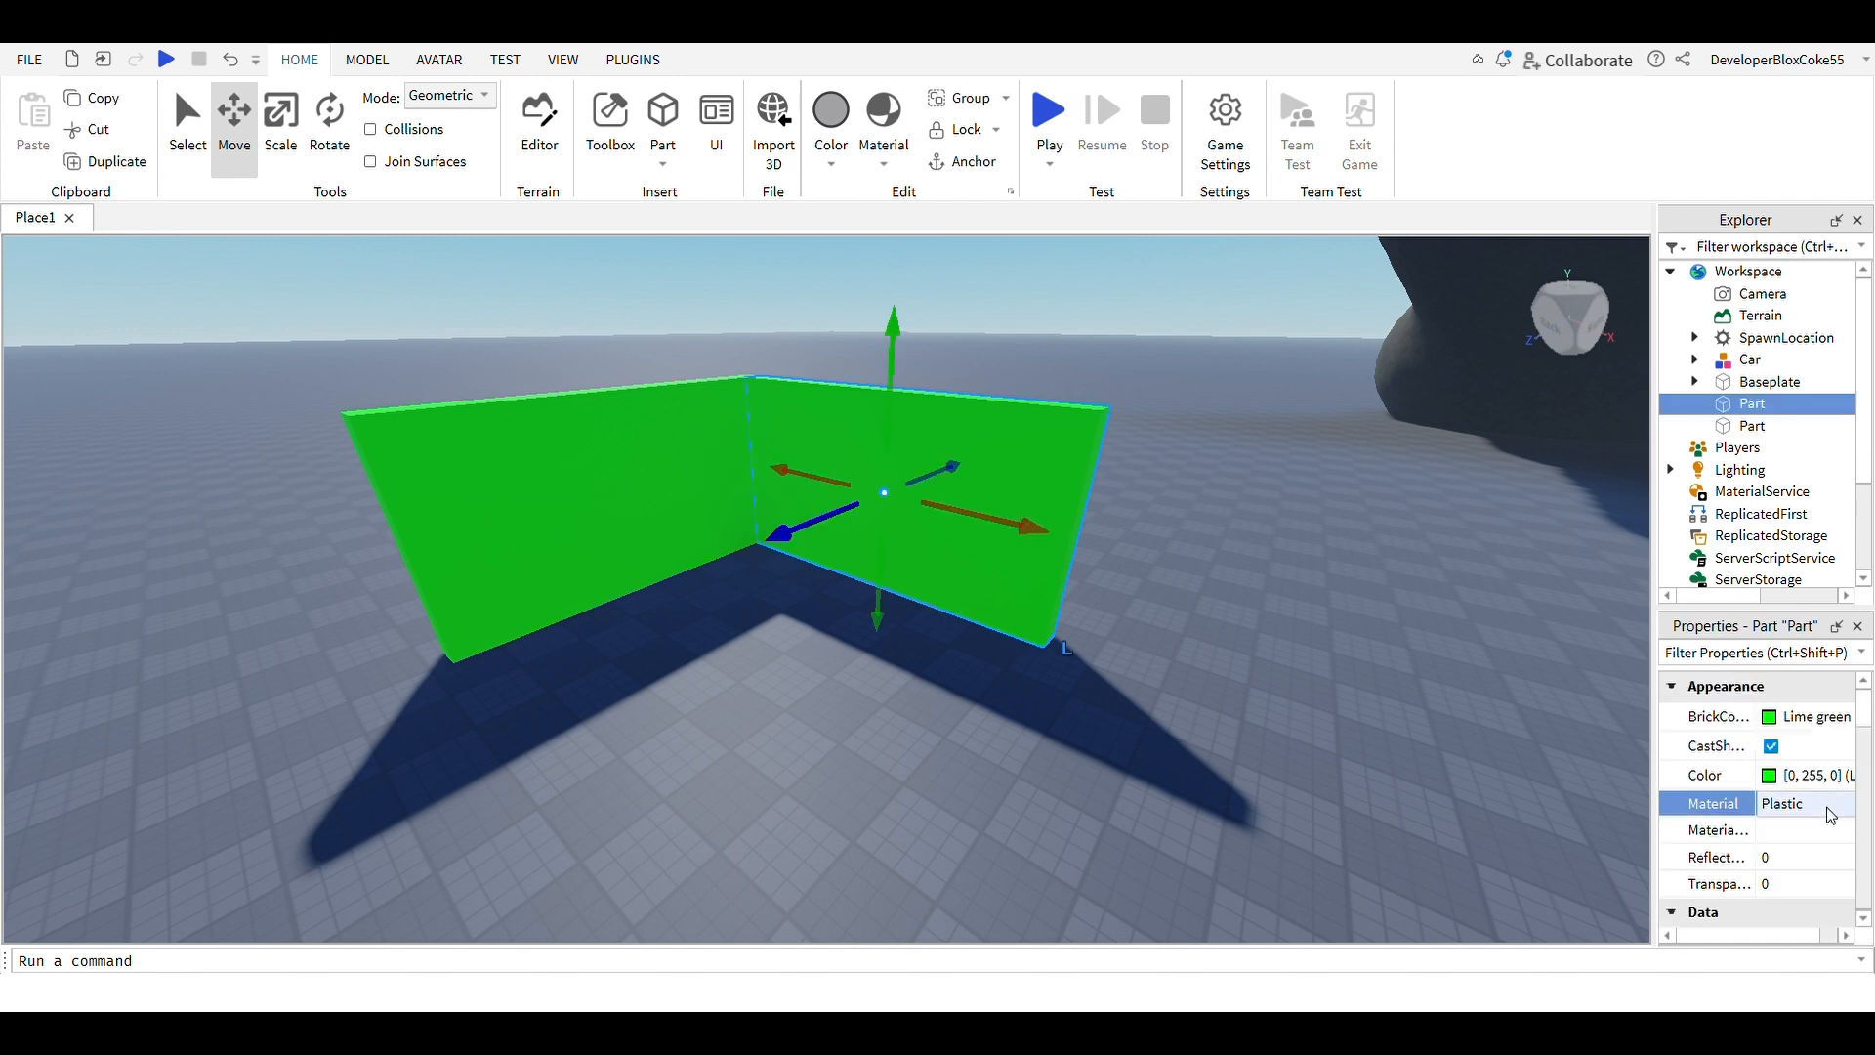
pyautogui.click(1766, 799)
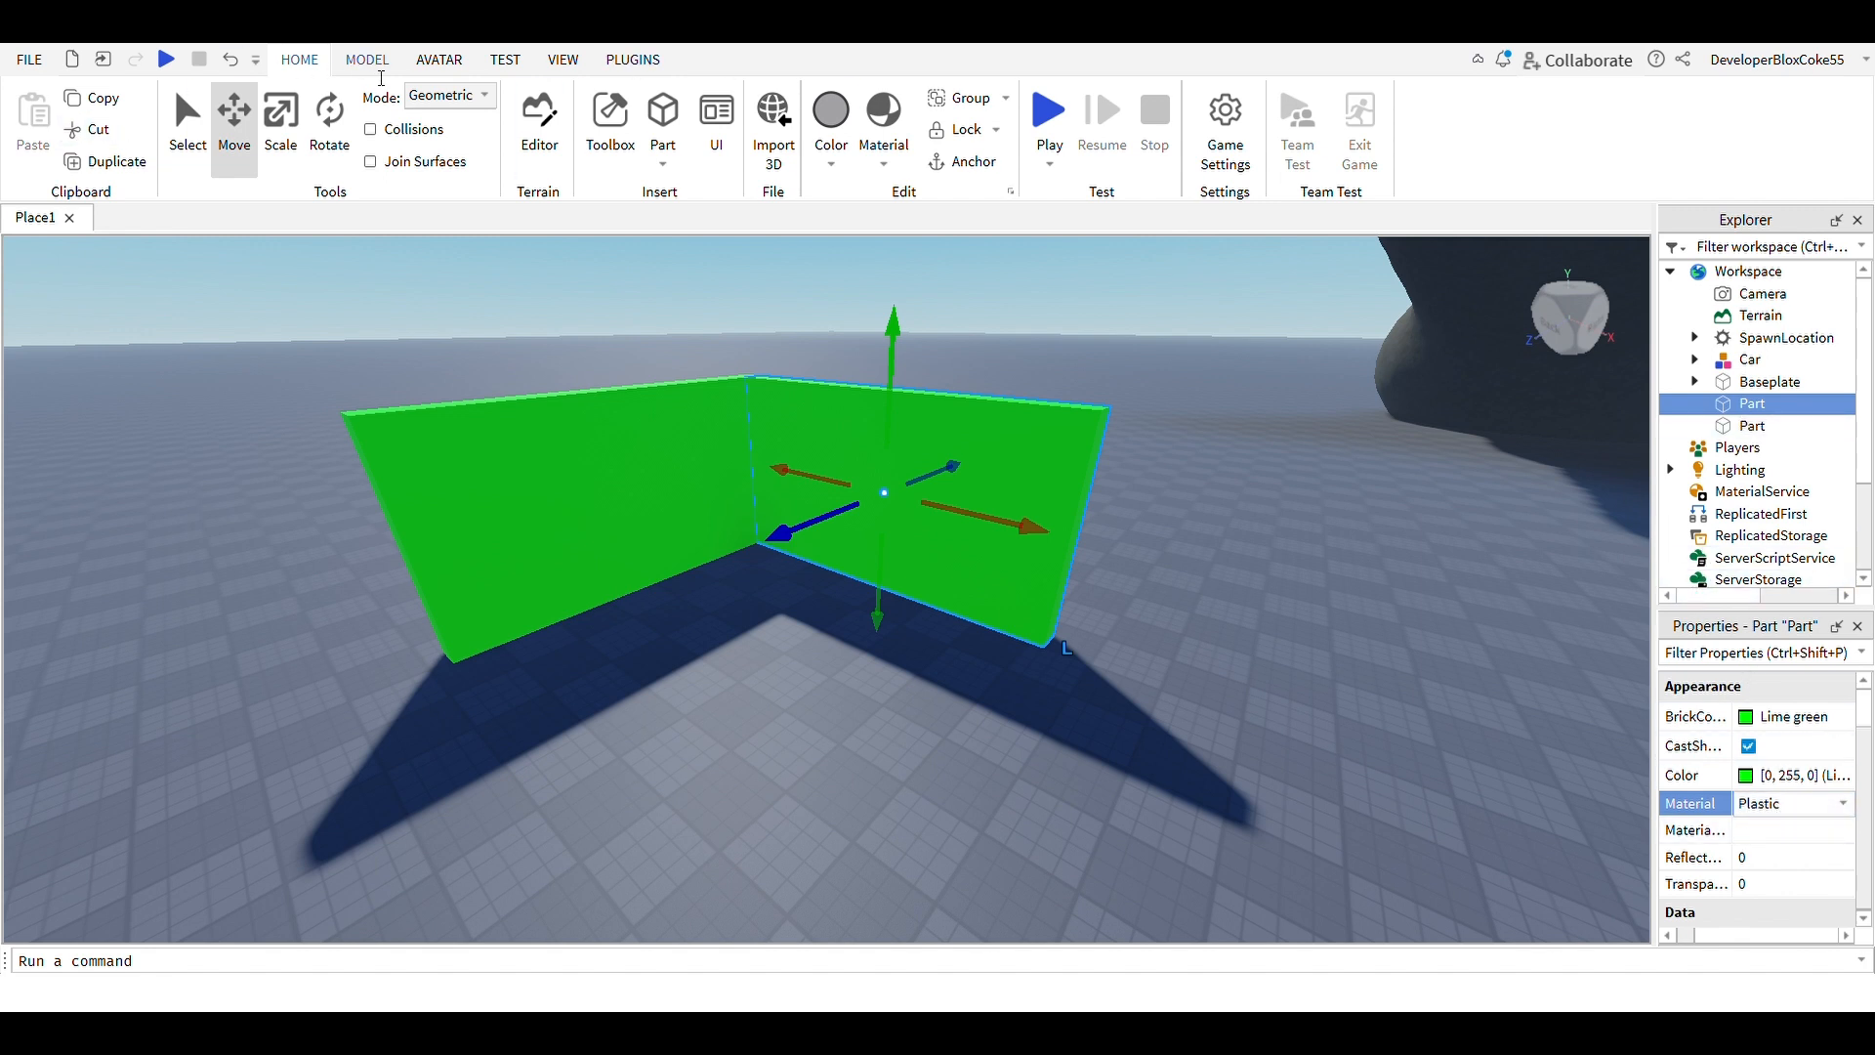
pyautogui.click(371, 62)
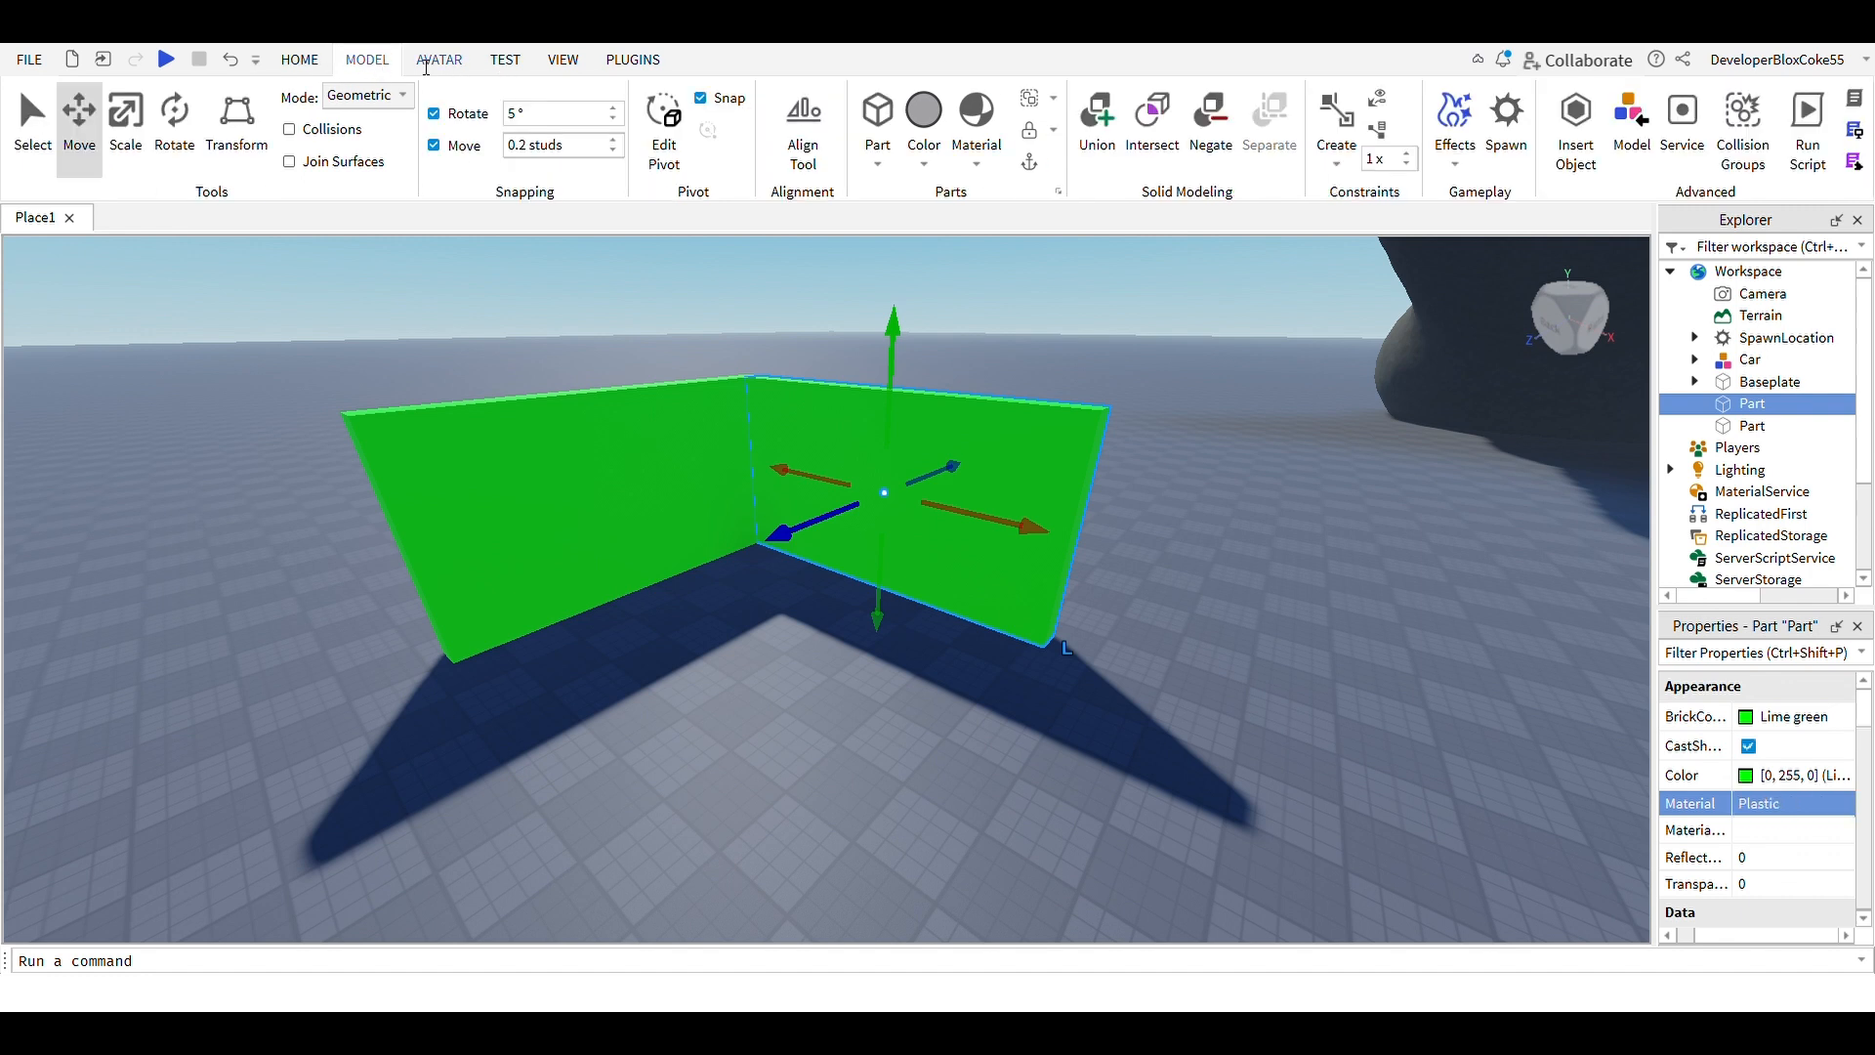
pyautogui.click(570, 63)
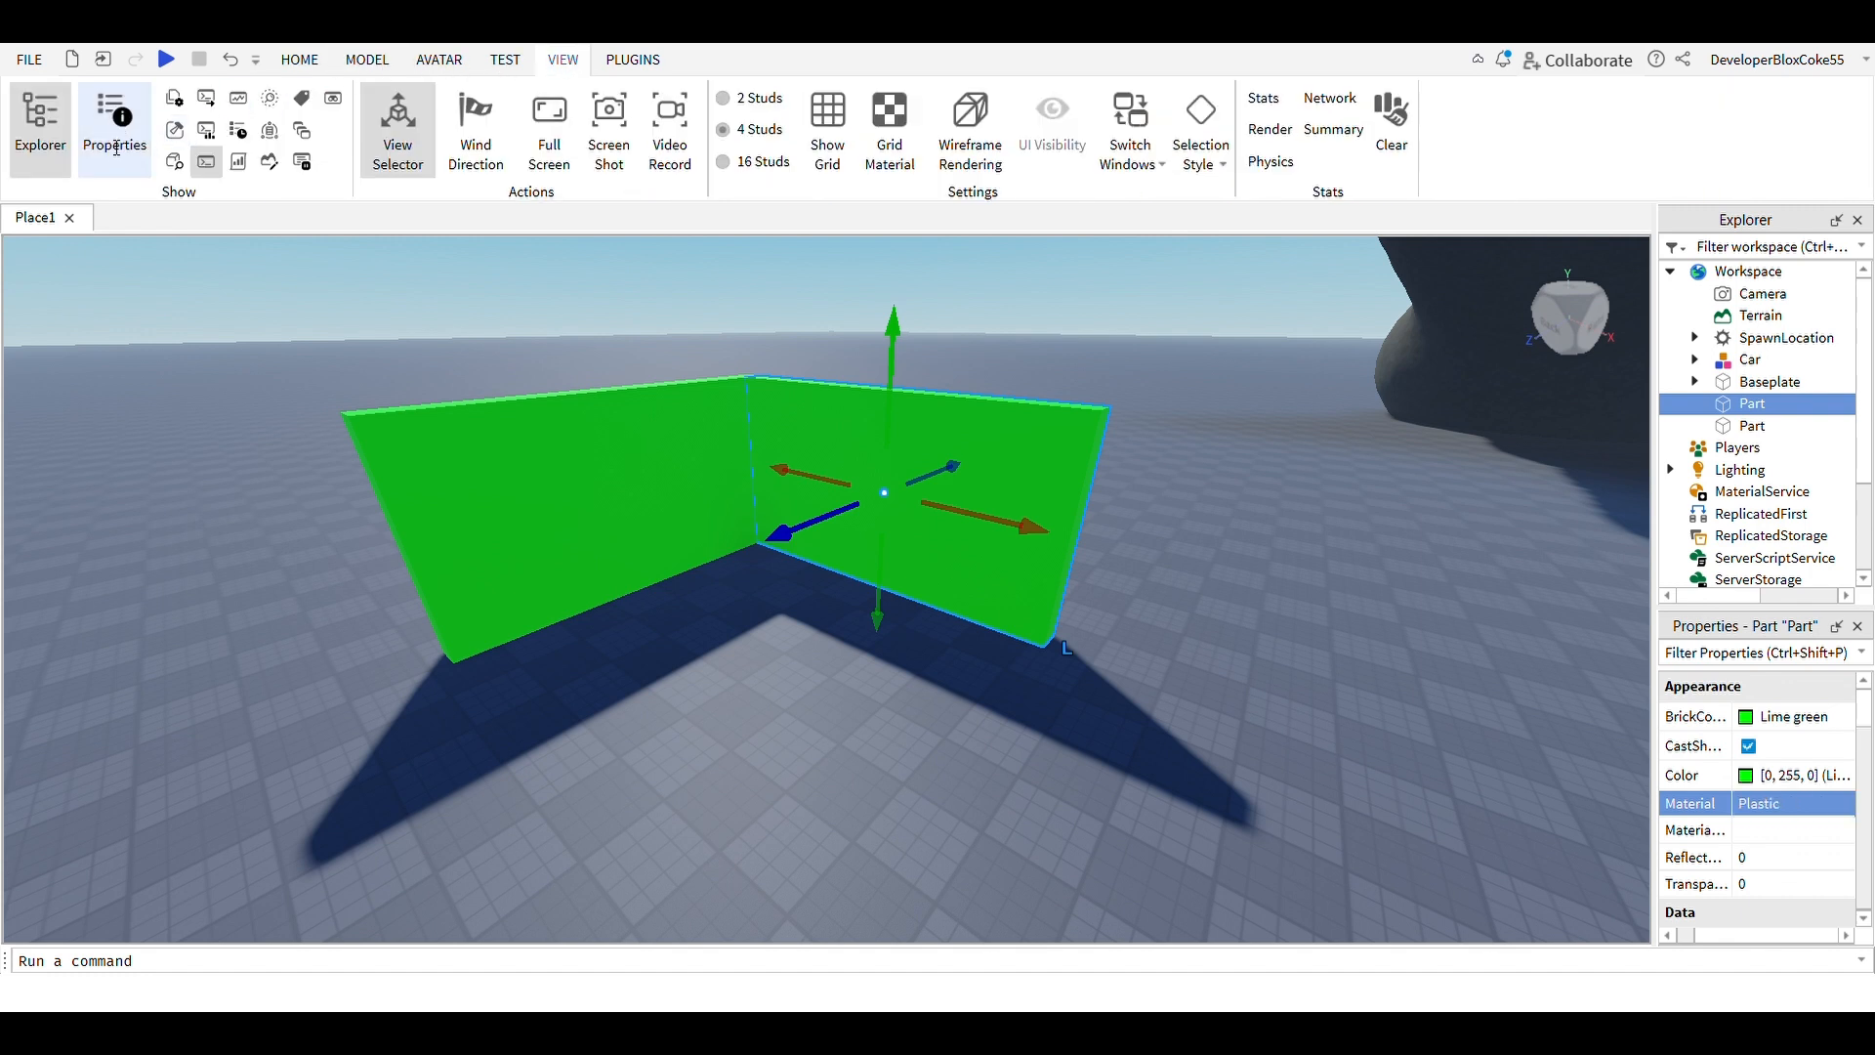
pyautogui.click(300, 60)
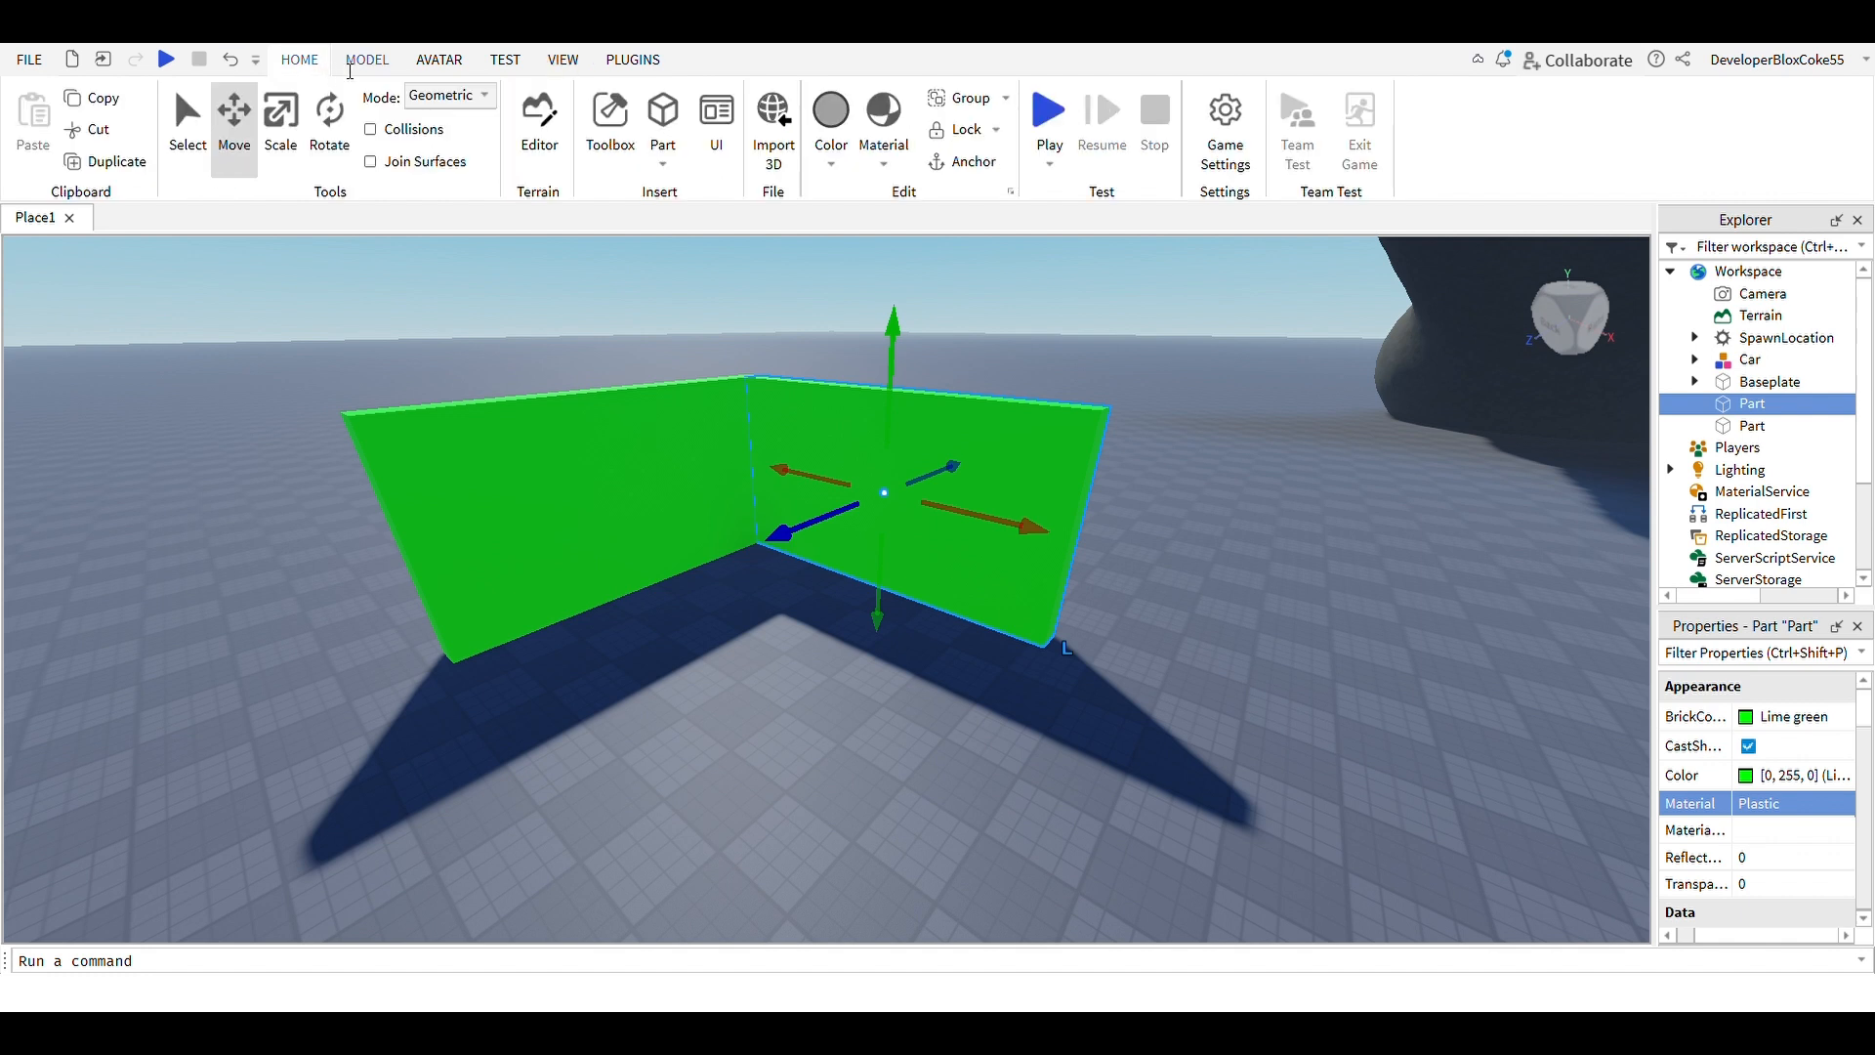
pyautogui.click(1793, 807)
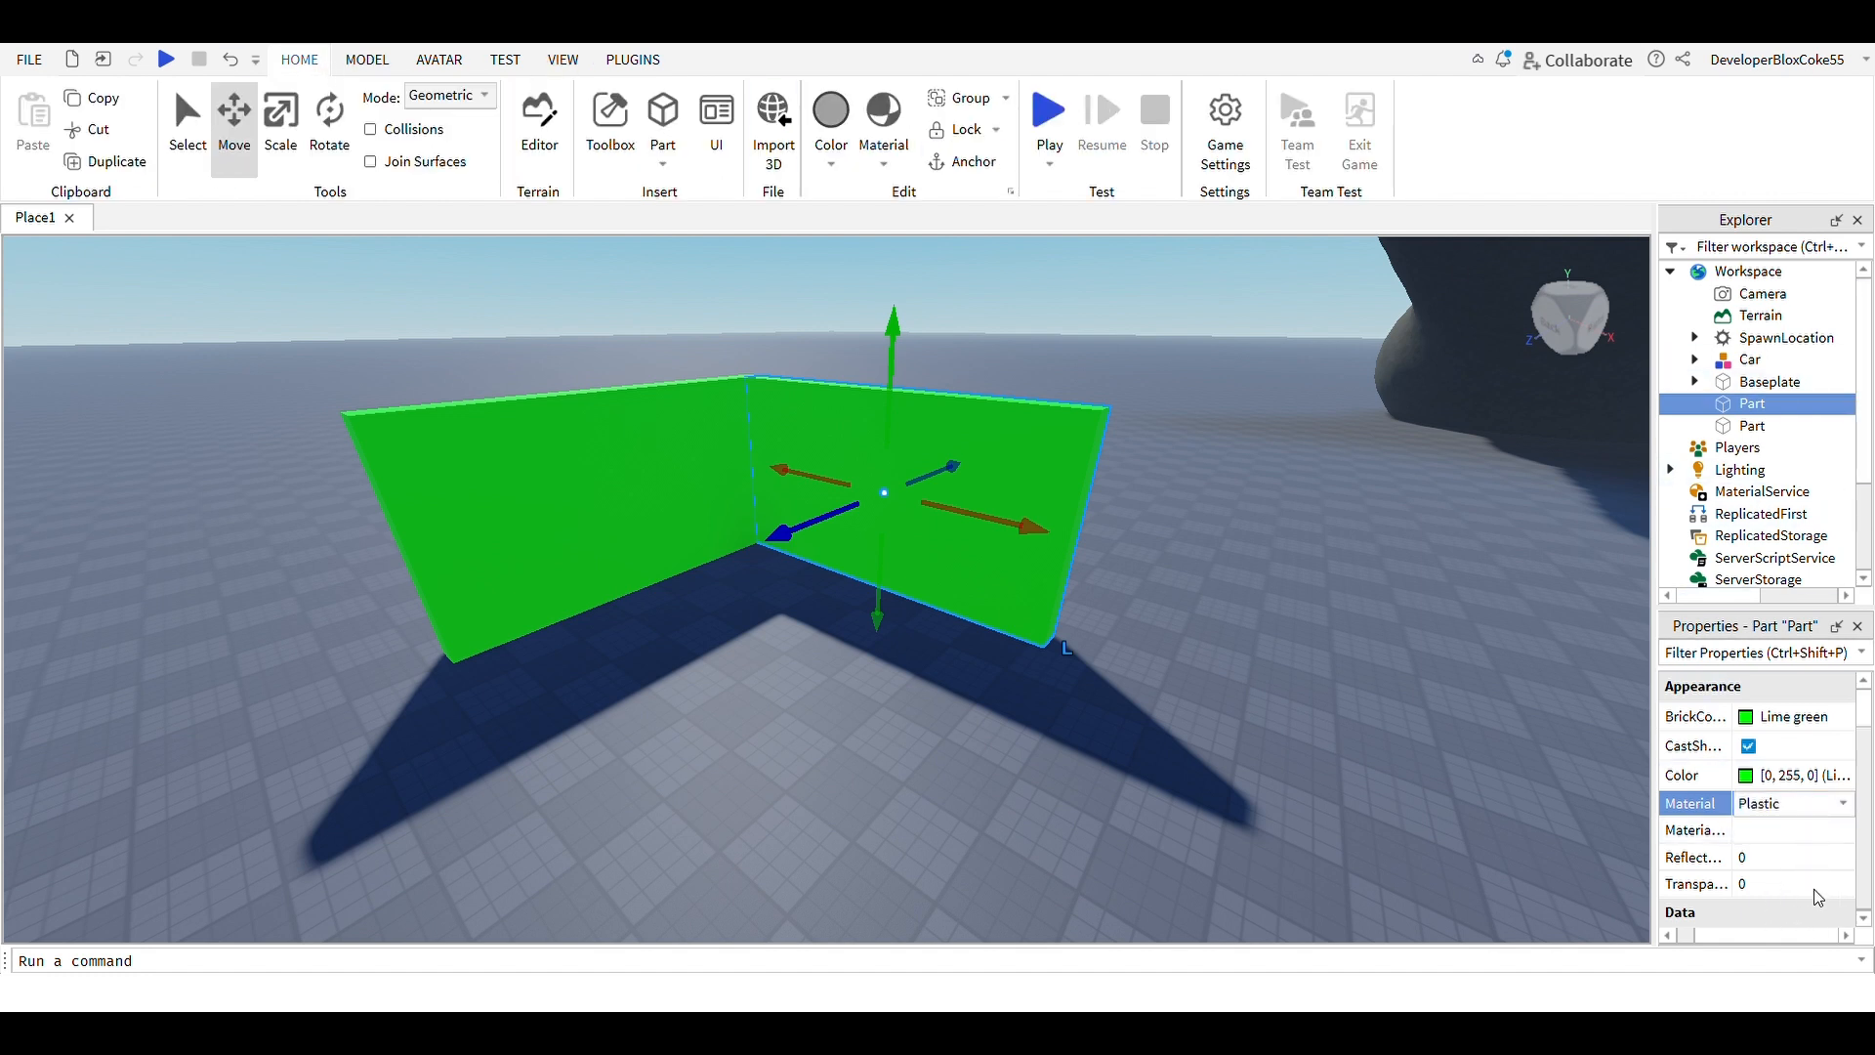
pyautogui.click(1784, 847)
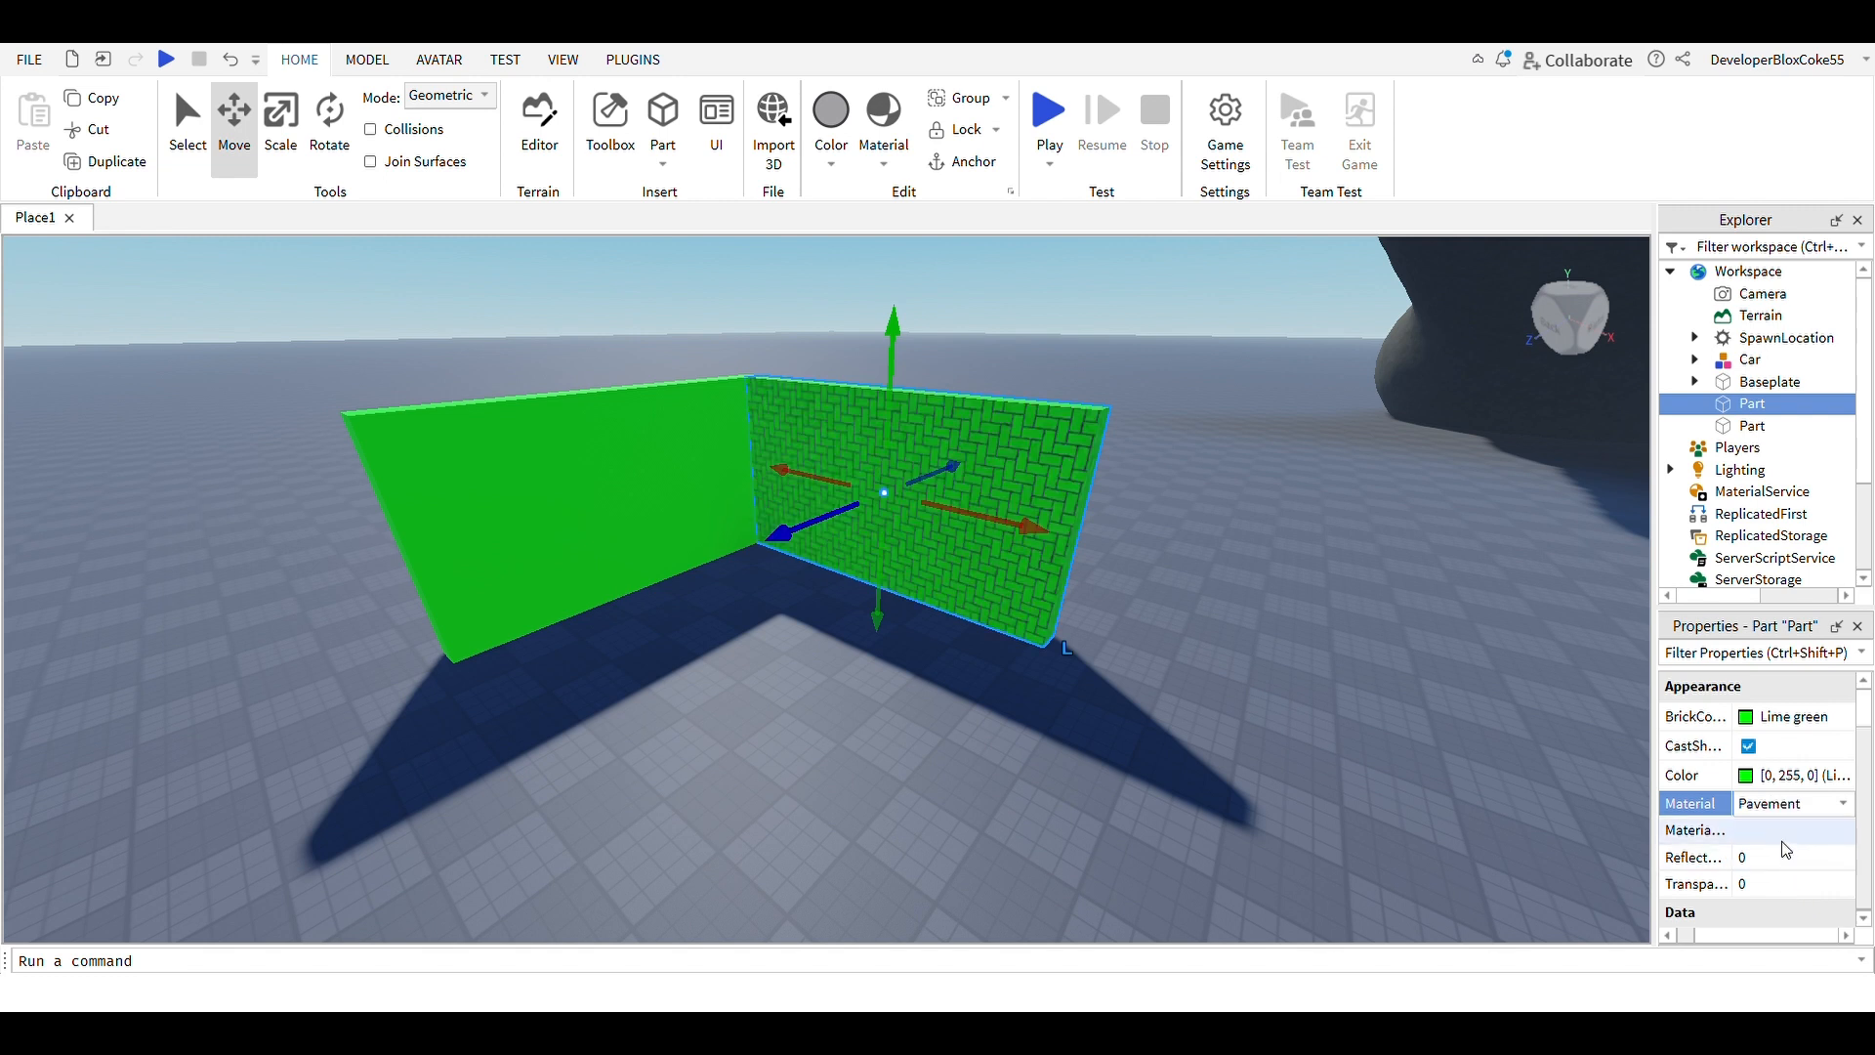
pyautogui.click(683, 532)
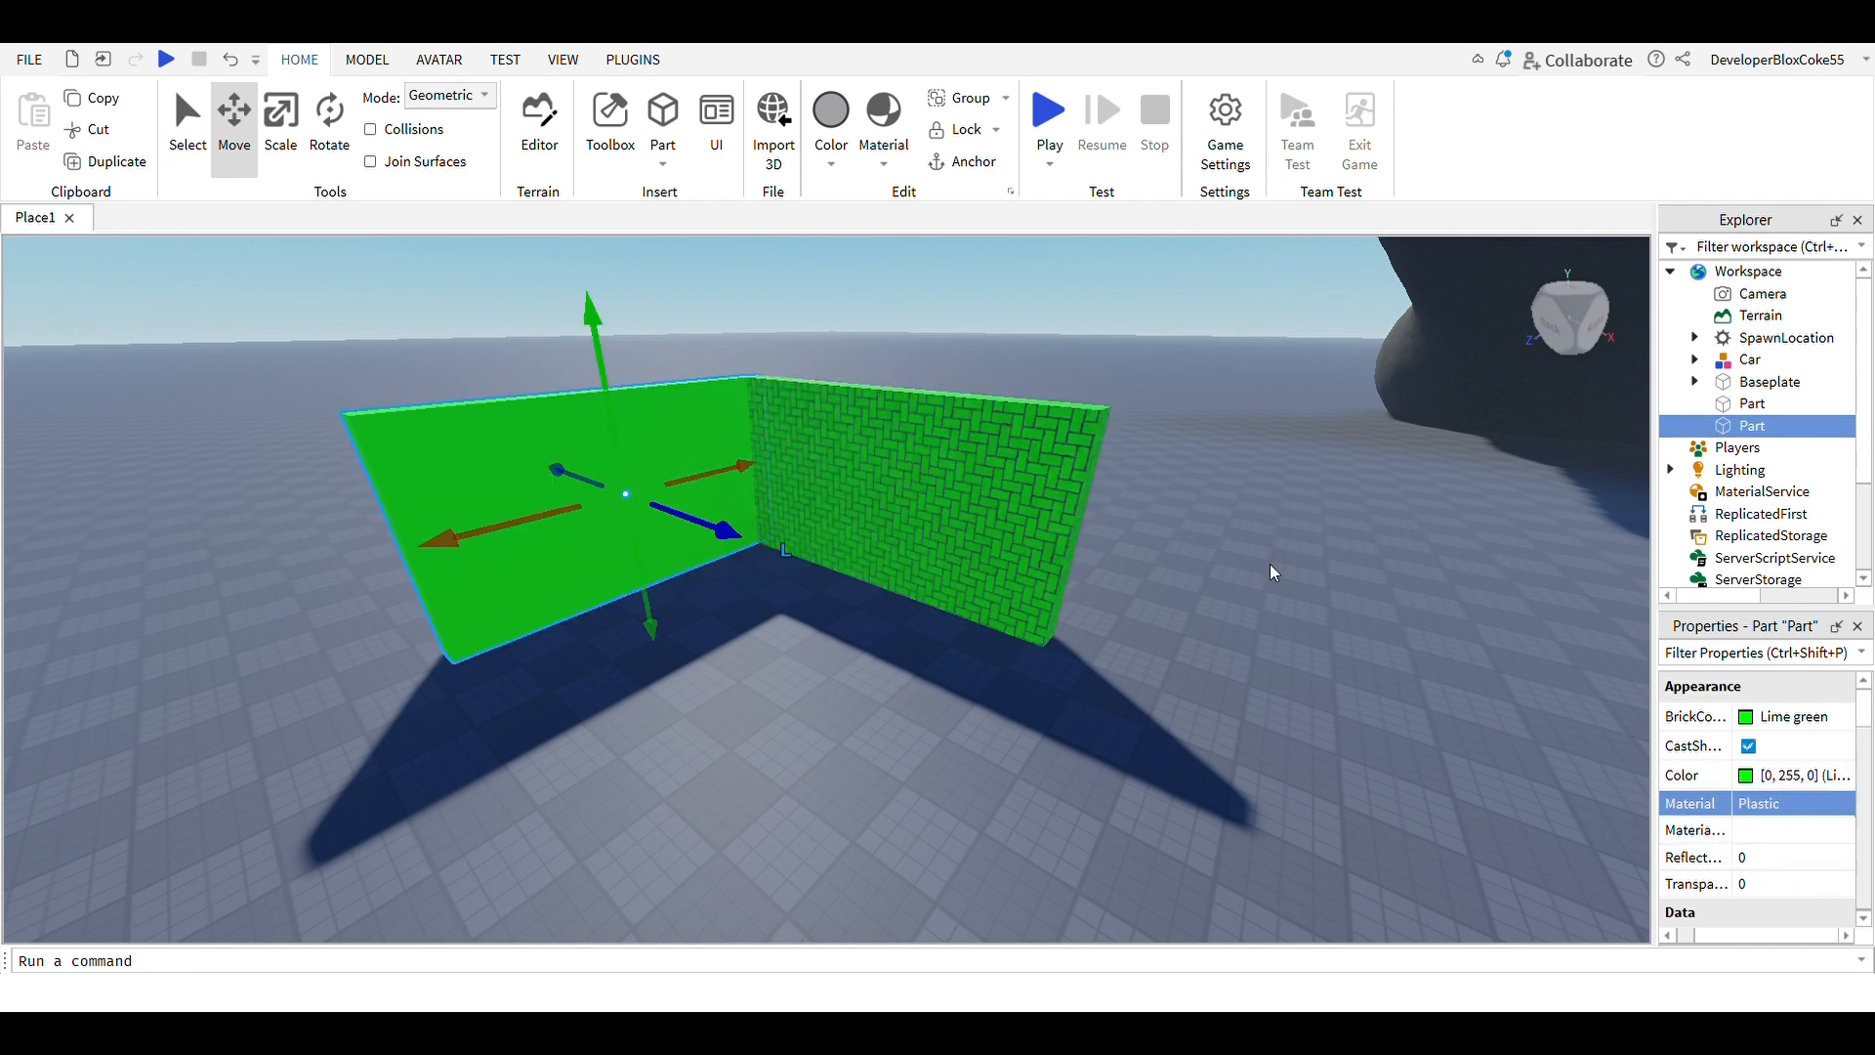
# Try the Neon material on the right-hand green wall
pyautogui.click(1025, 475)
pyautogui.click(1791, 807)
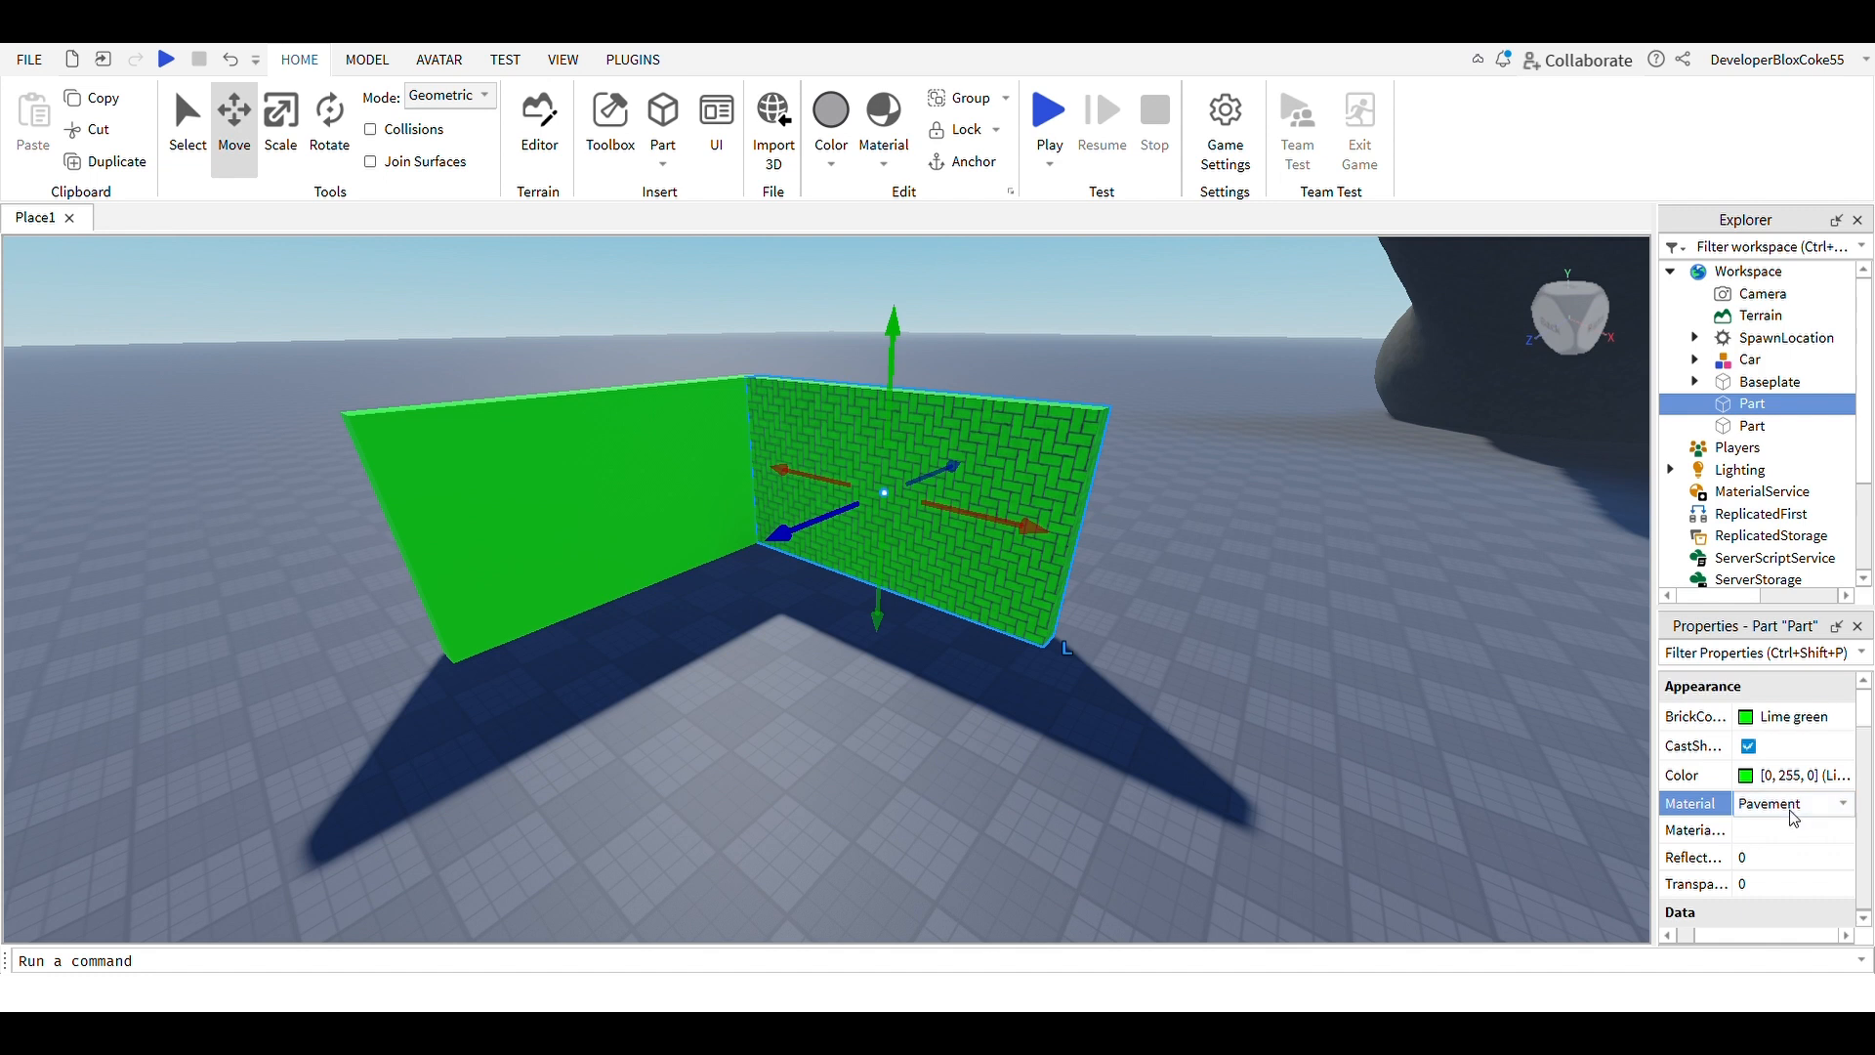
pyautogui.click(1778, 872)
pyautogui.click(619, 510)
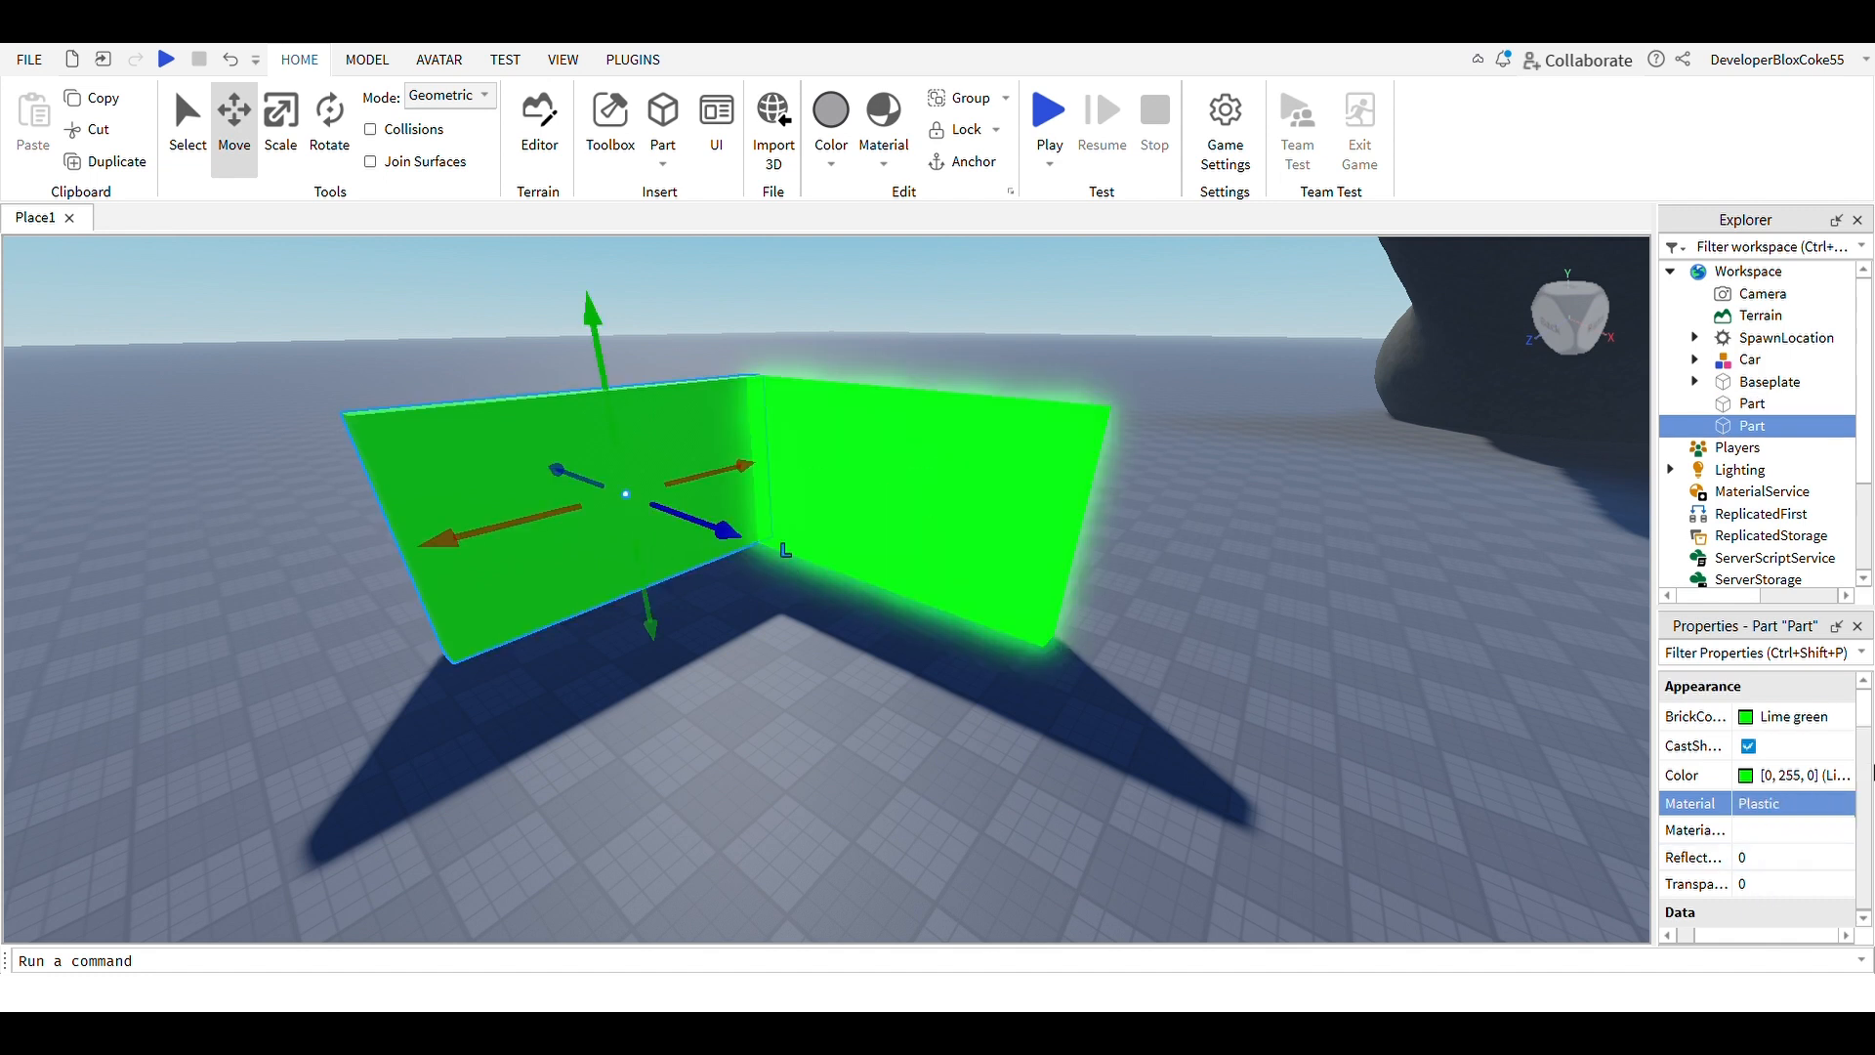
pyautogui.click(1795, 814)
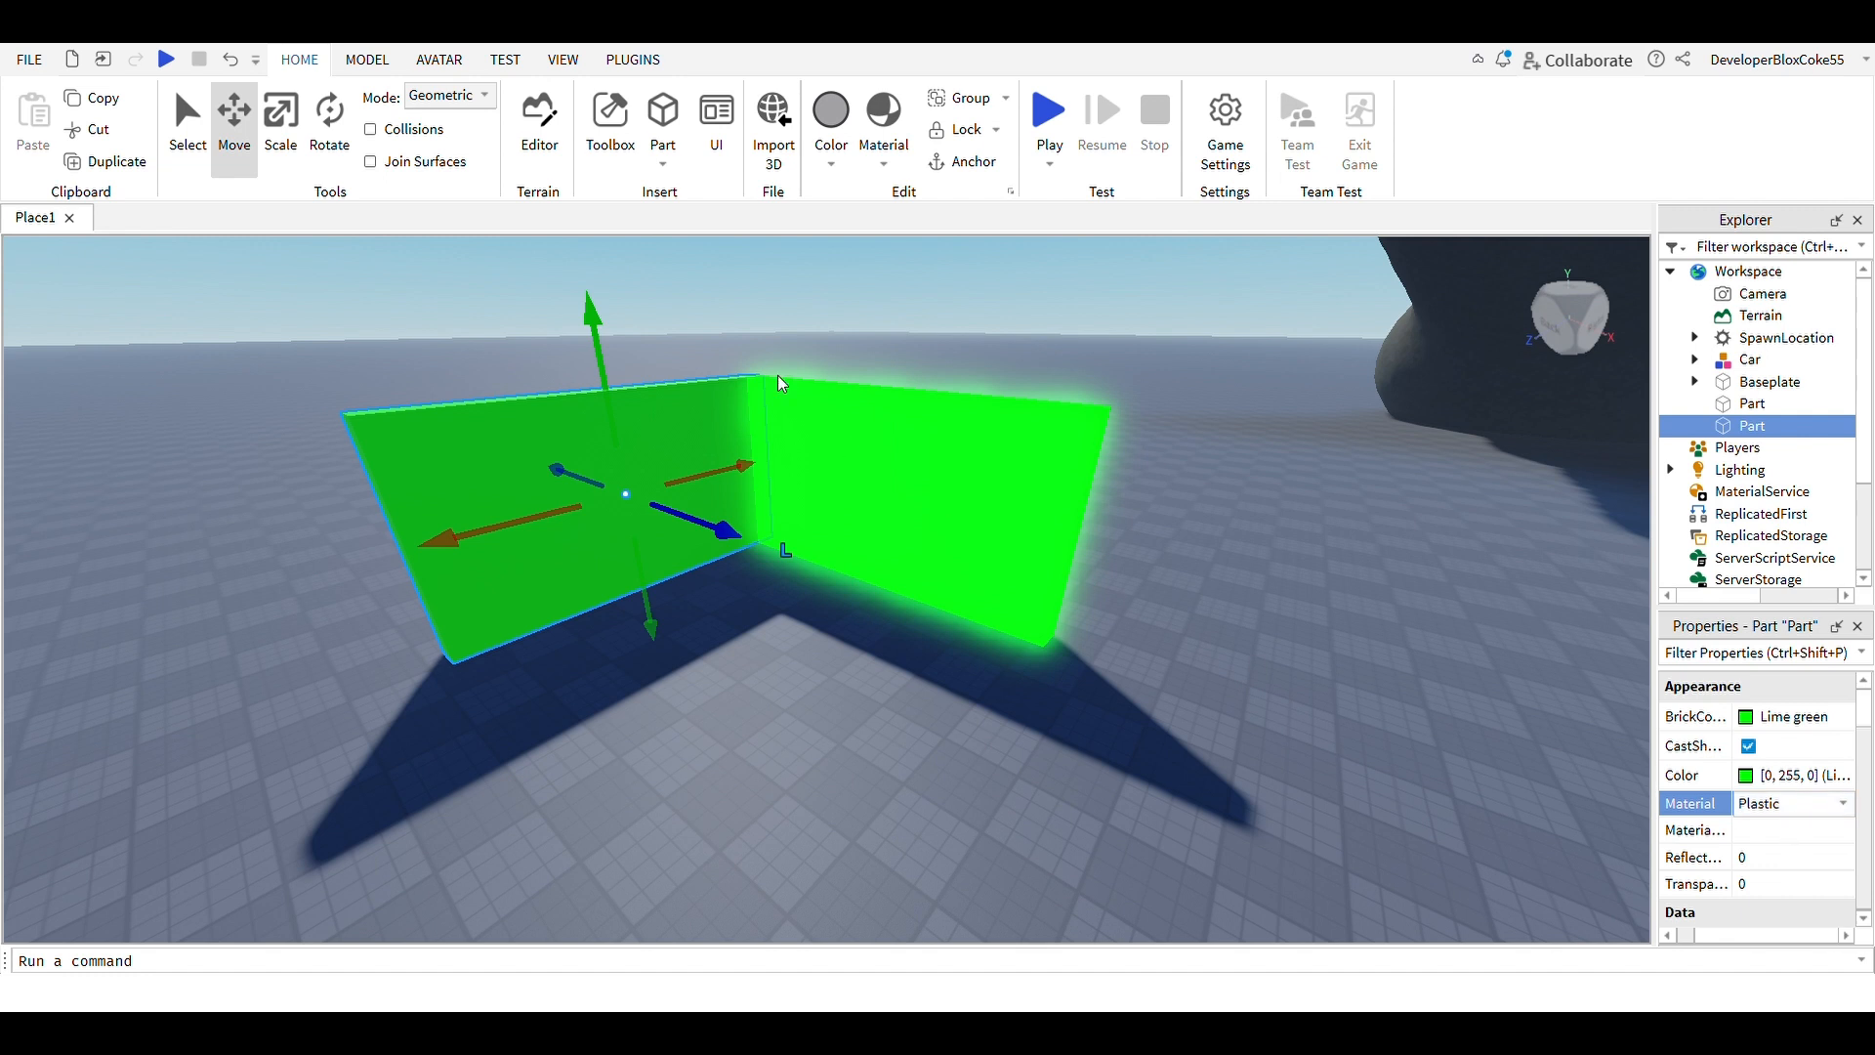
# Set the material of both green walls to Sand and deselect them
pyautogui.click(1015, 526)
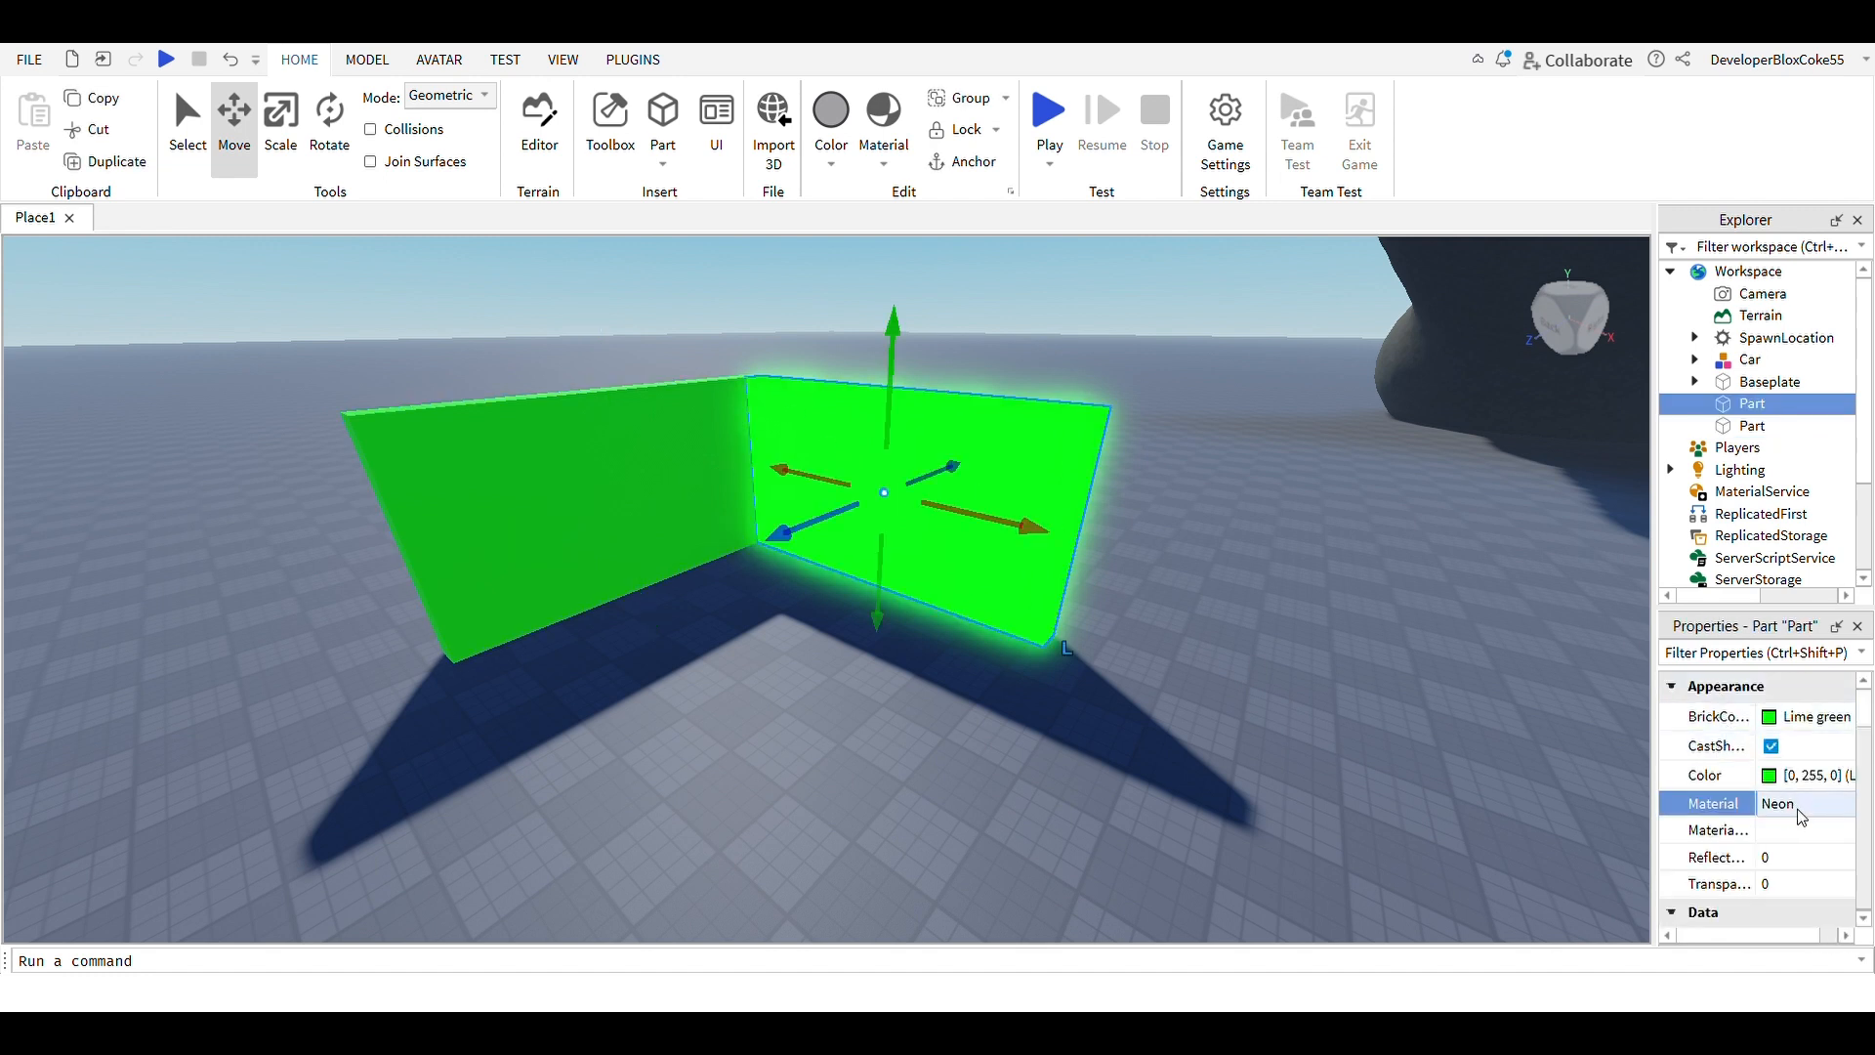
pyautogui.click(1798, 810)
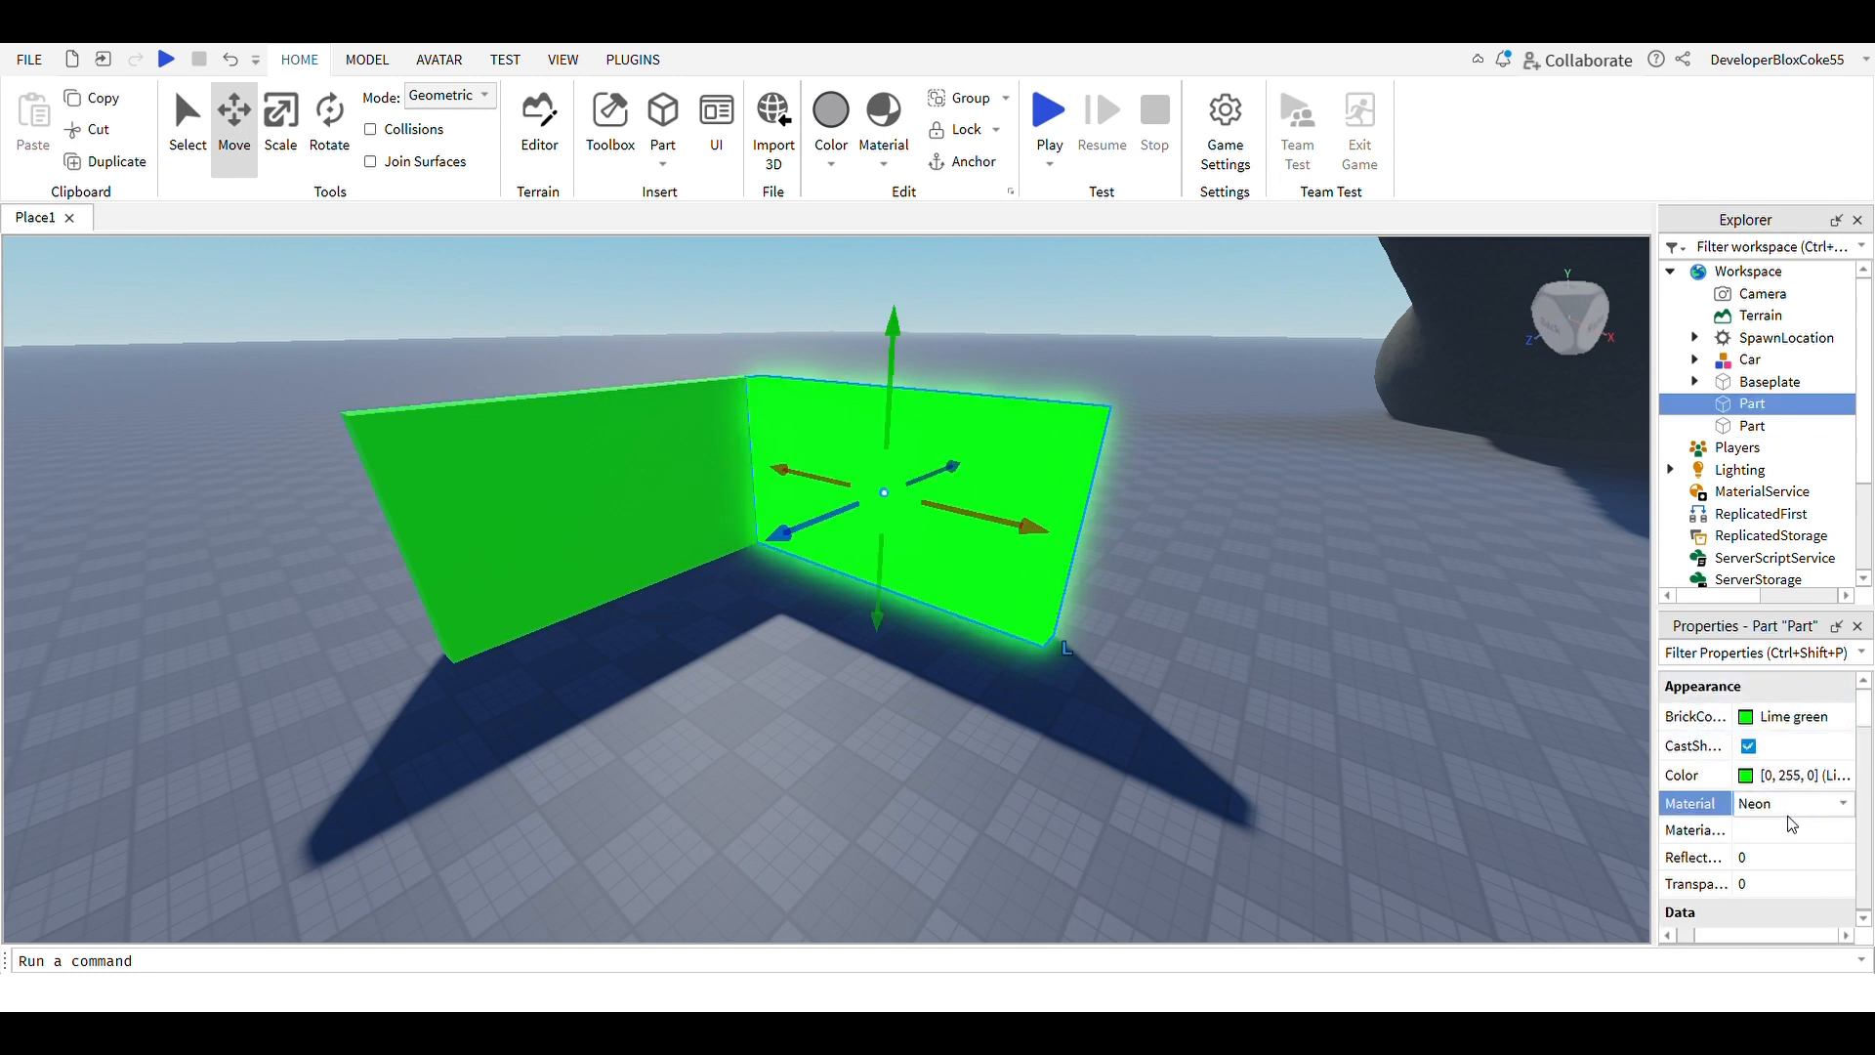
pyautogui.click(1797, 887)
pyautogui.click(683, 488)
pyautogui.click(1770, 809)
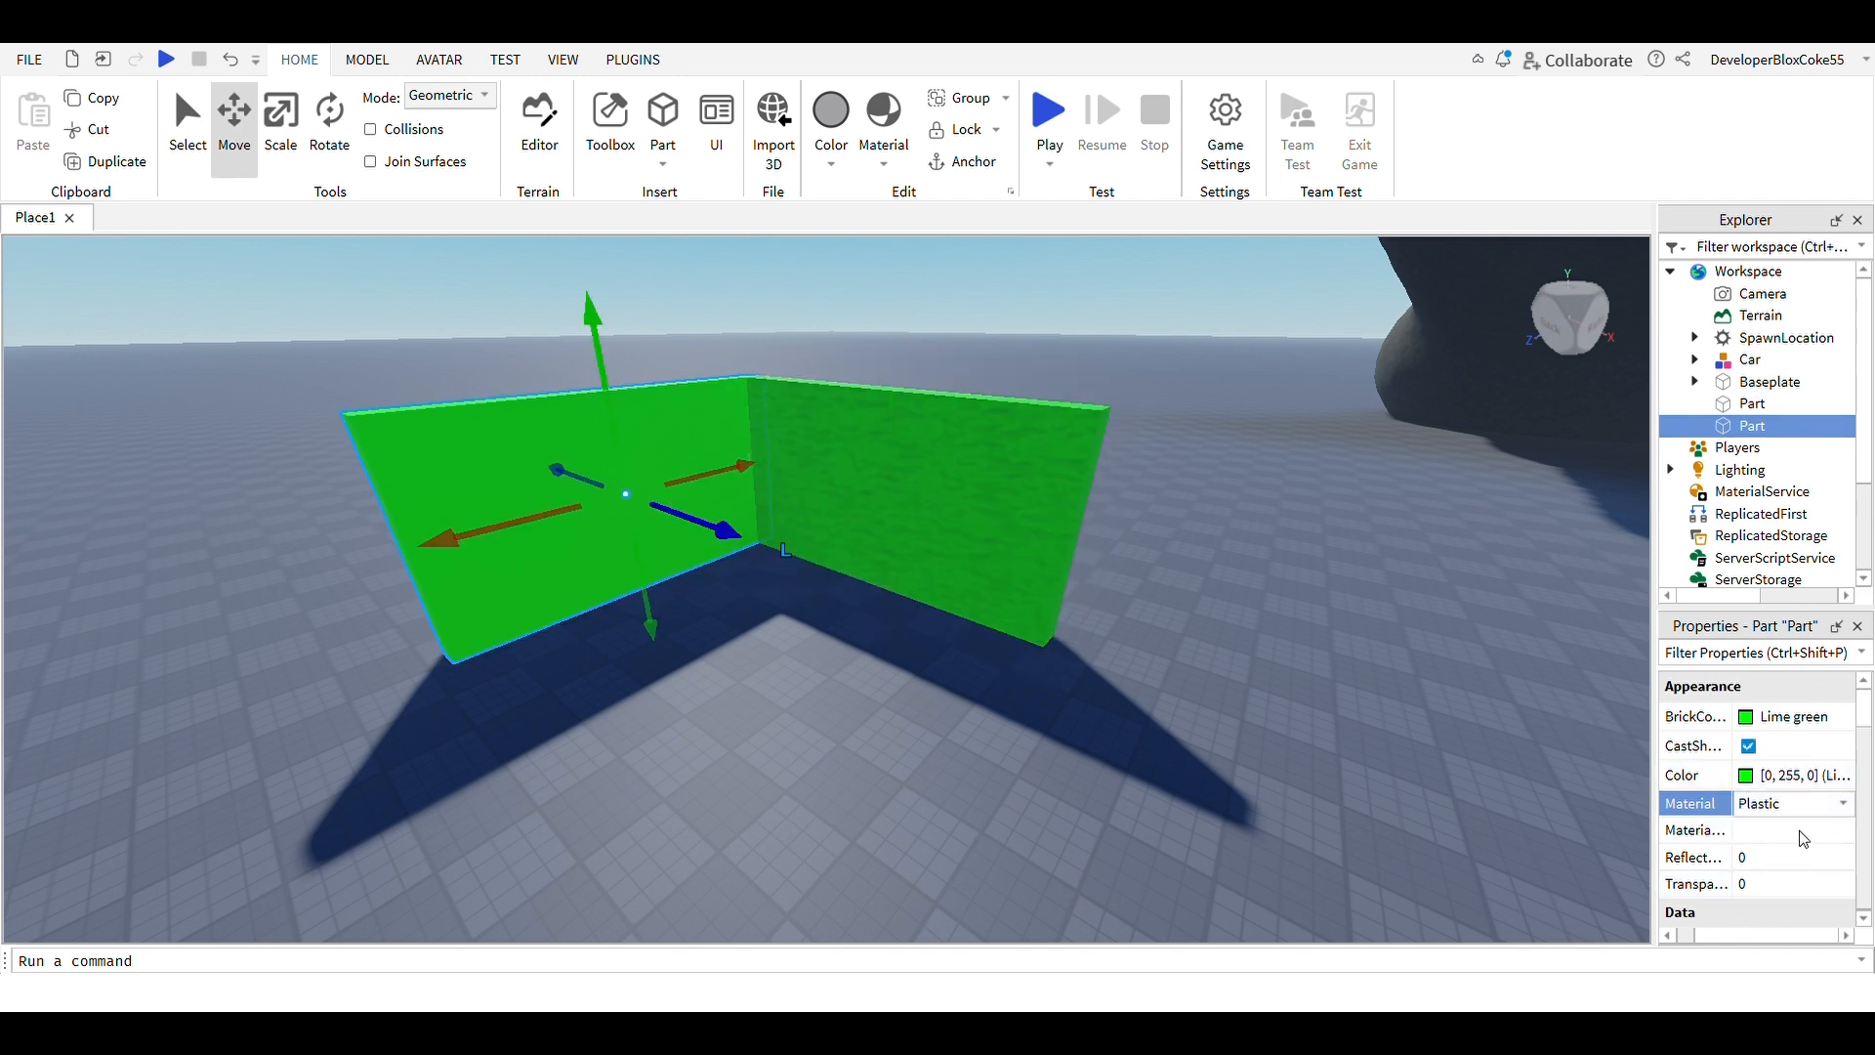
pyautogui.click(1799, 887)
pyautogui.click(1340, 550)
# Try a Transparency of 1 on the right-hand wall, and set it to 0.5
pyautogui.press('s')
pyautogui.press('a')
pyautogui.moveTo(1352, 550); pyautogui.dragTo(1355, 558, button='right')
pyautogui.press('s')
pyautogui.press('d')
pyautogui.click(1016, 564)
pyautogui.click(749, 528)
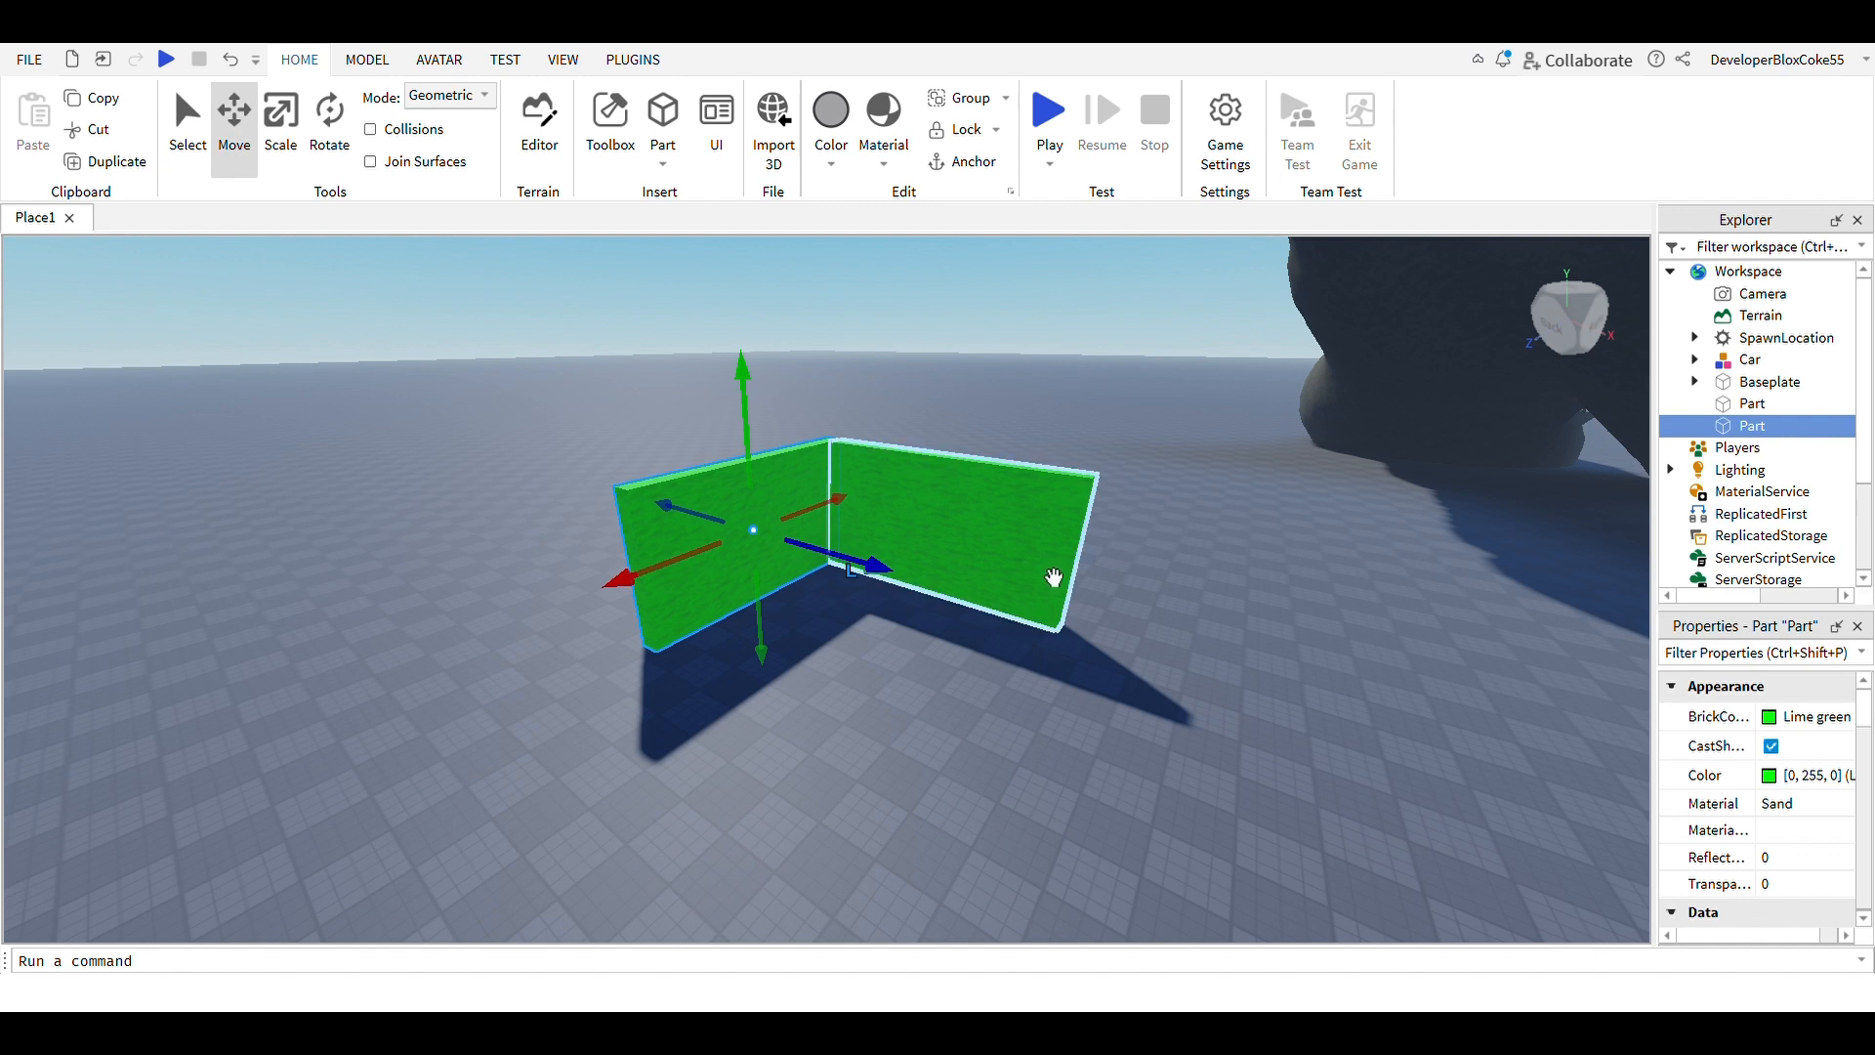
pyautogui.click(1056, 579)
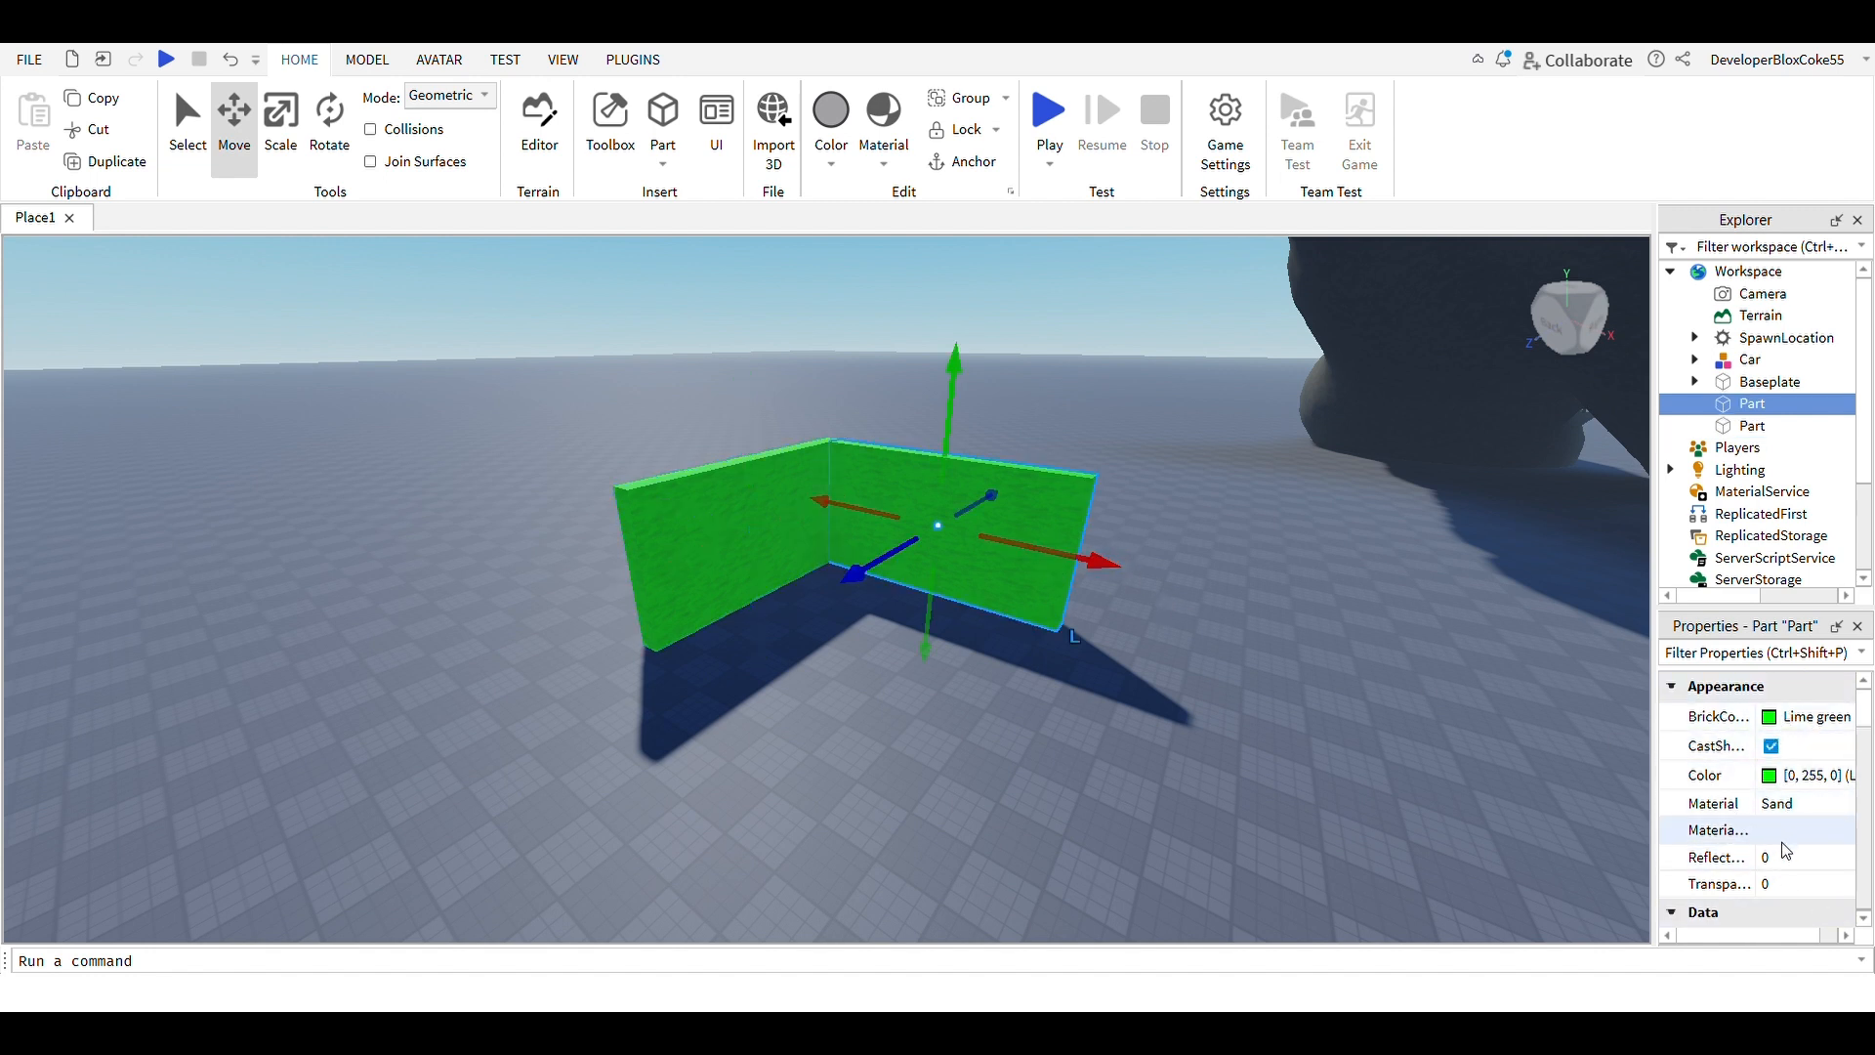
pyautogui.click(1787, 897)
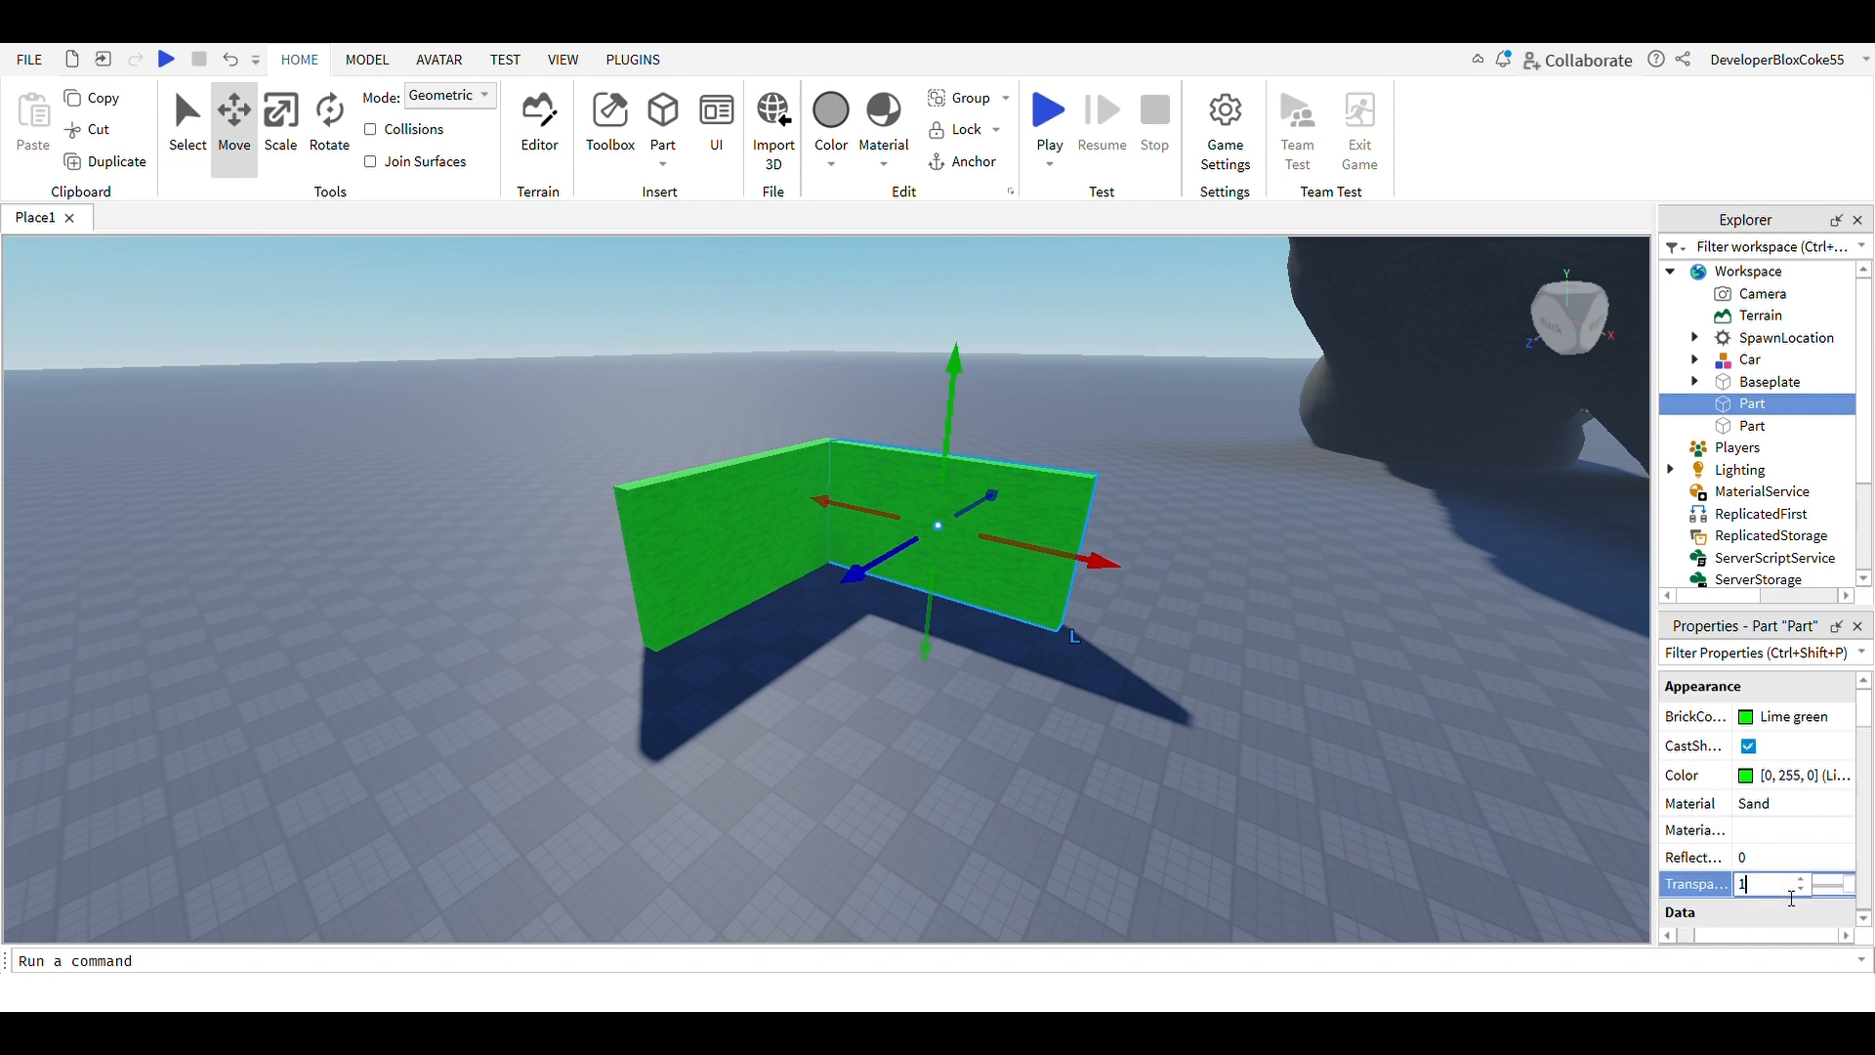
pyautogui.write('1')
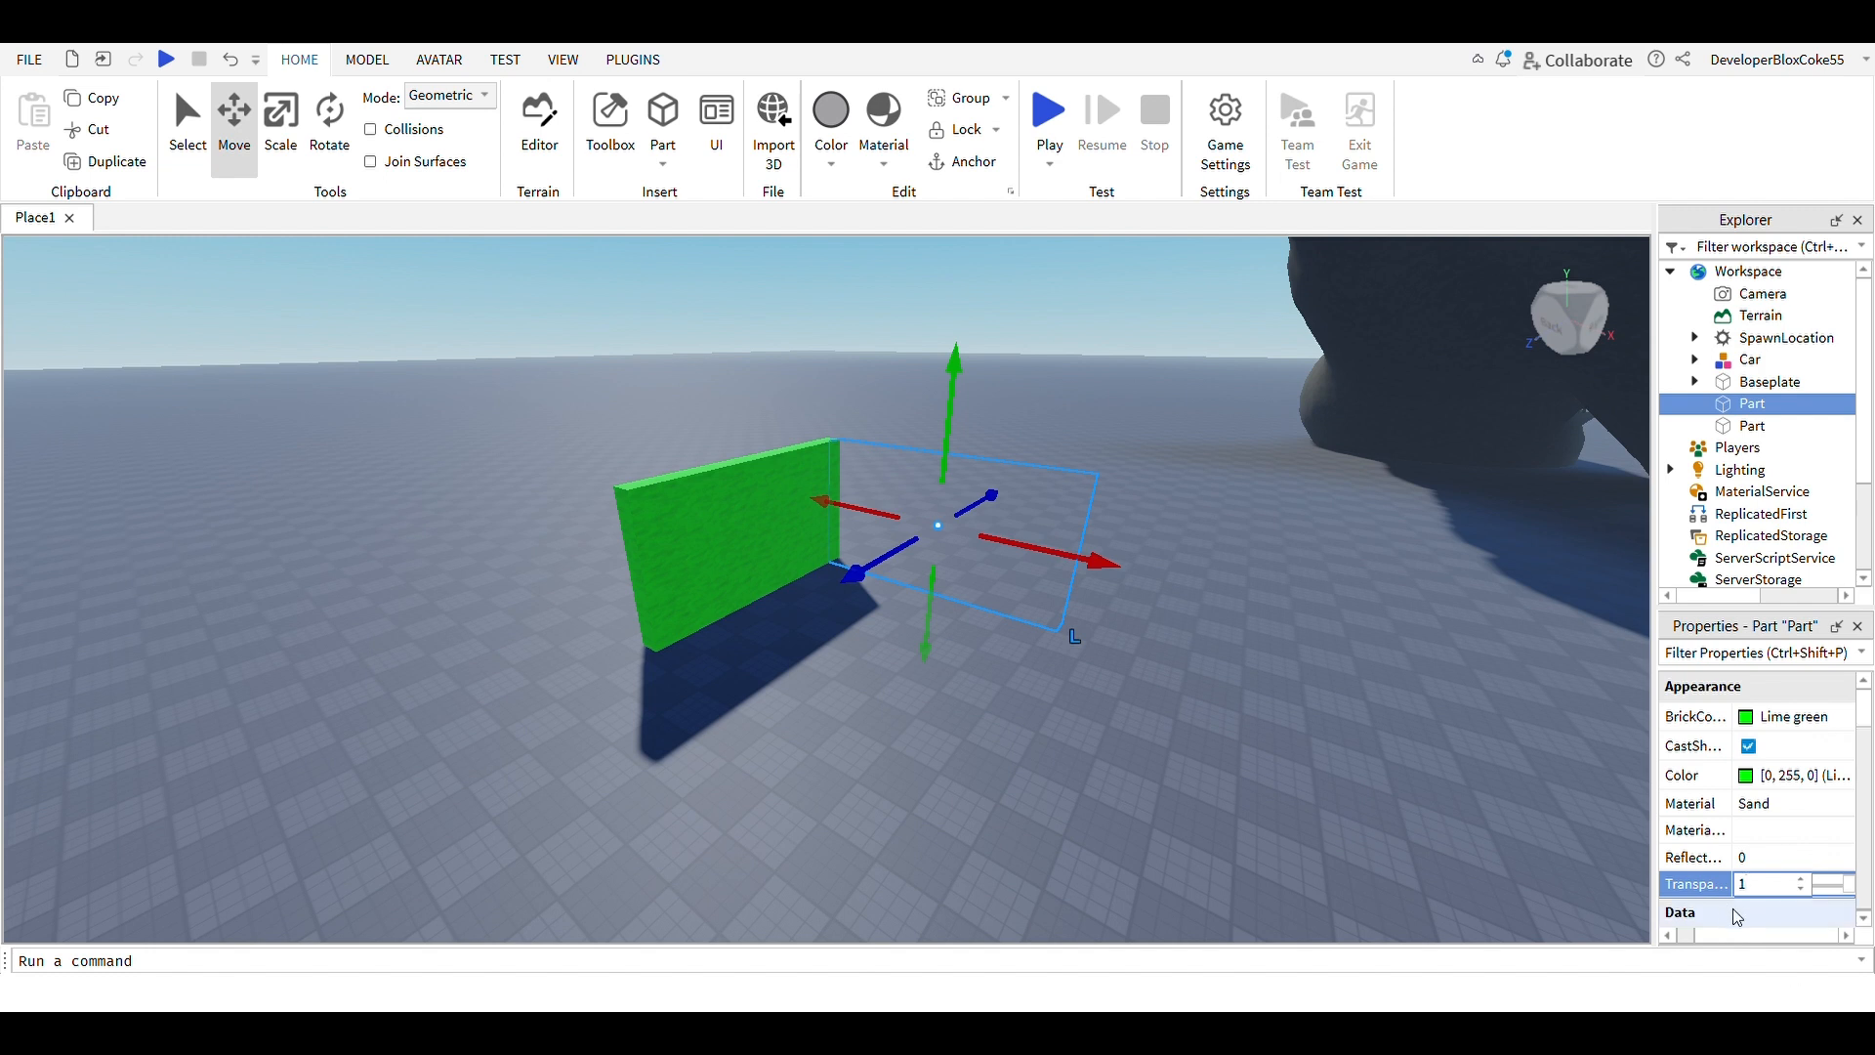
pyautogui.press('BackSpace')
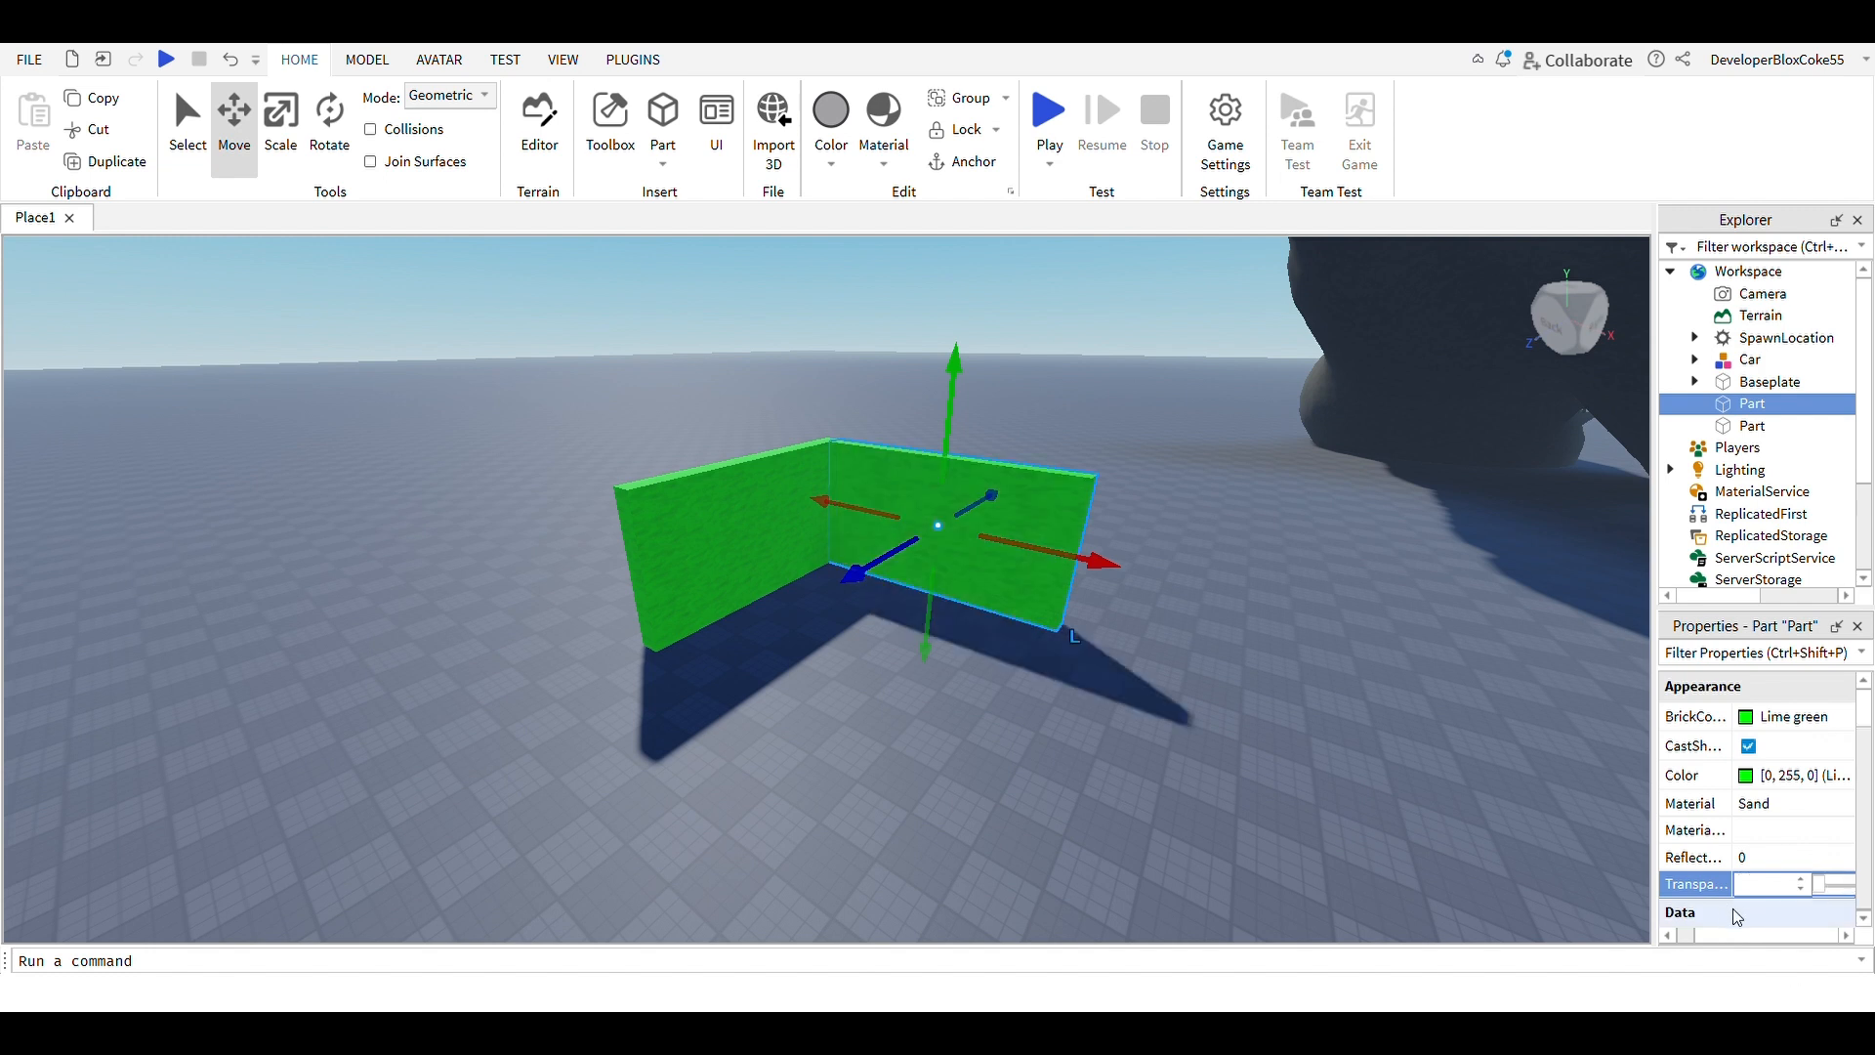
pyautogui.write('0.5')
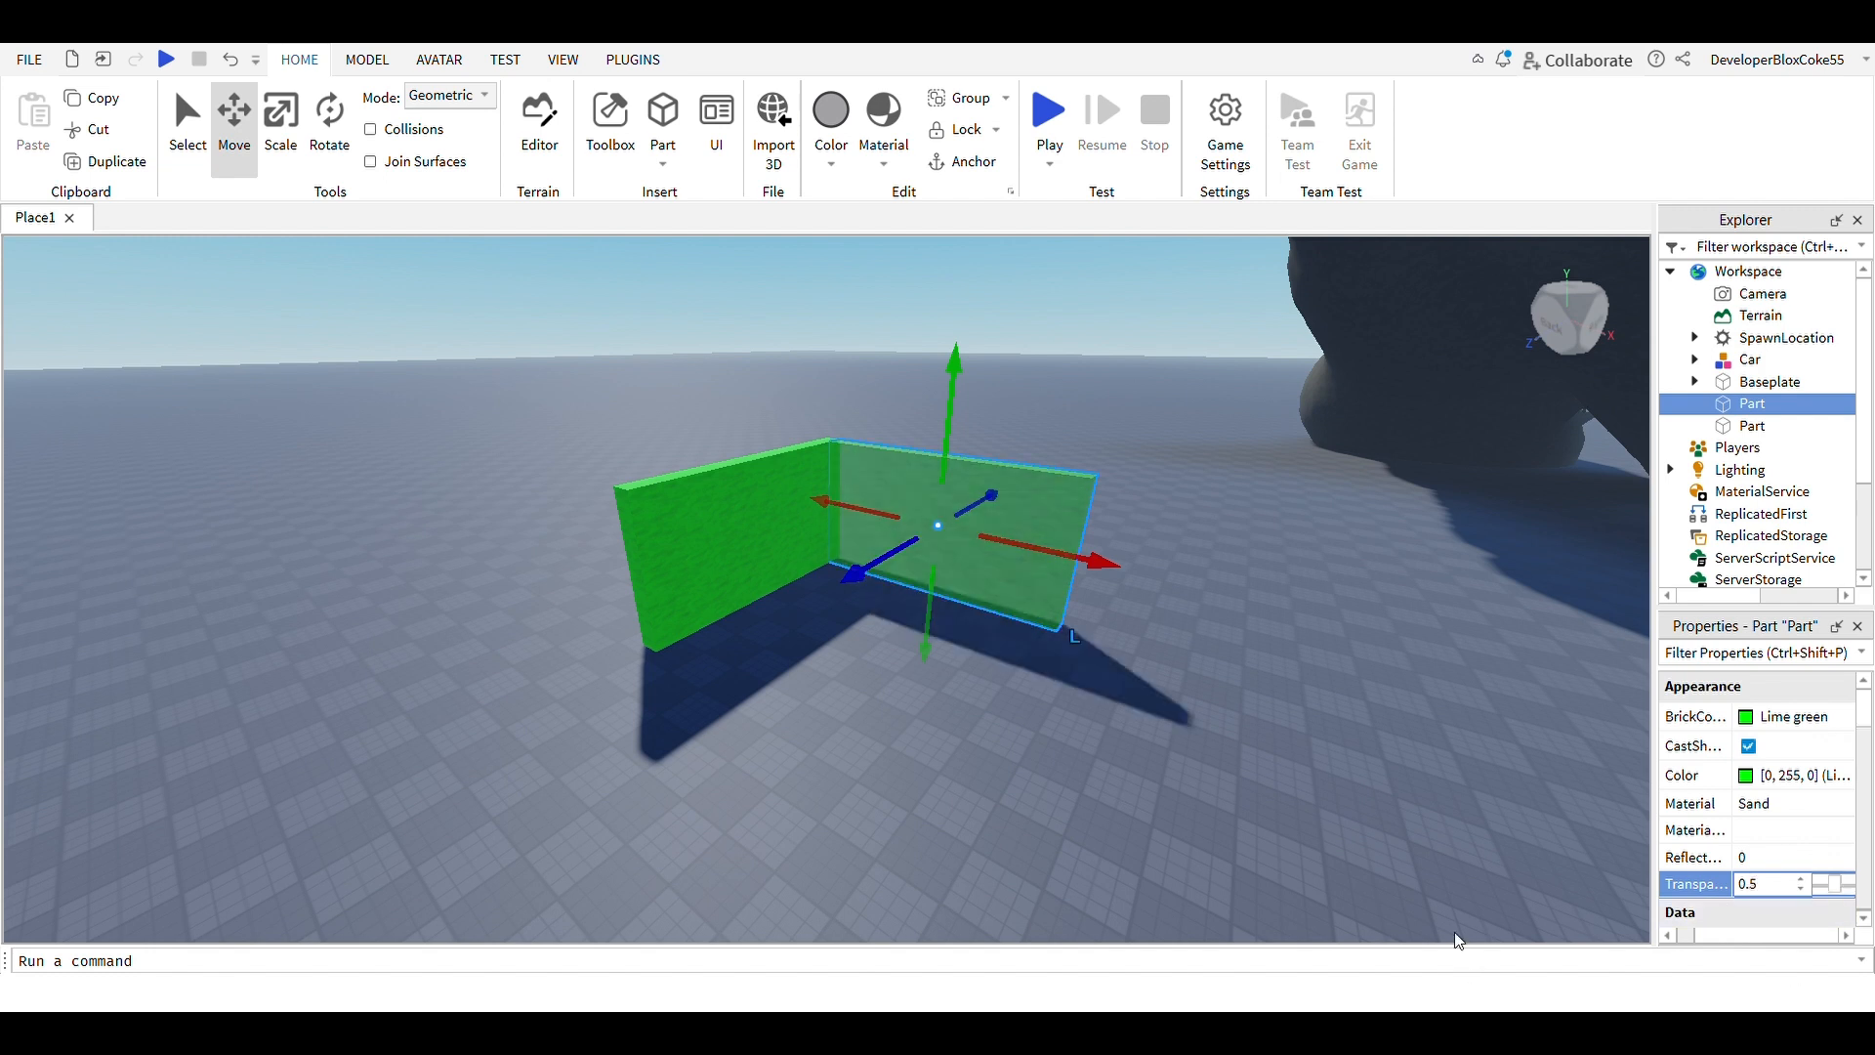
# Examine the semi-transparent wall both selected and deselected
pyautogui.click(1348, 787)
pyautogui.moveTo(1348, 787); pyautogui.dragTo(1352, 745, button='right')
pyautogui.click(1017, 674)
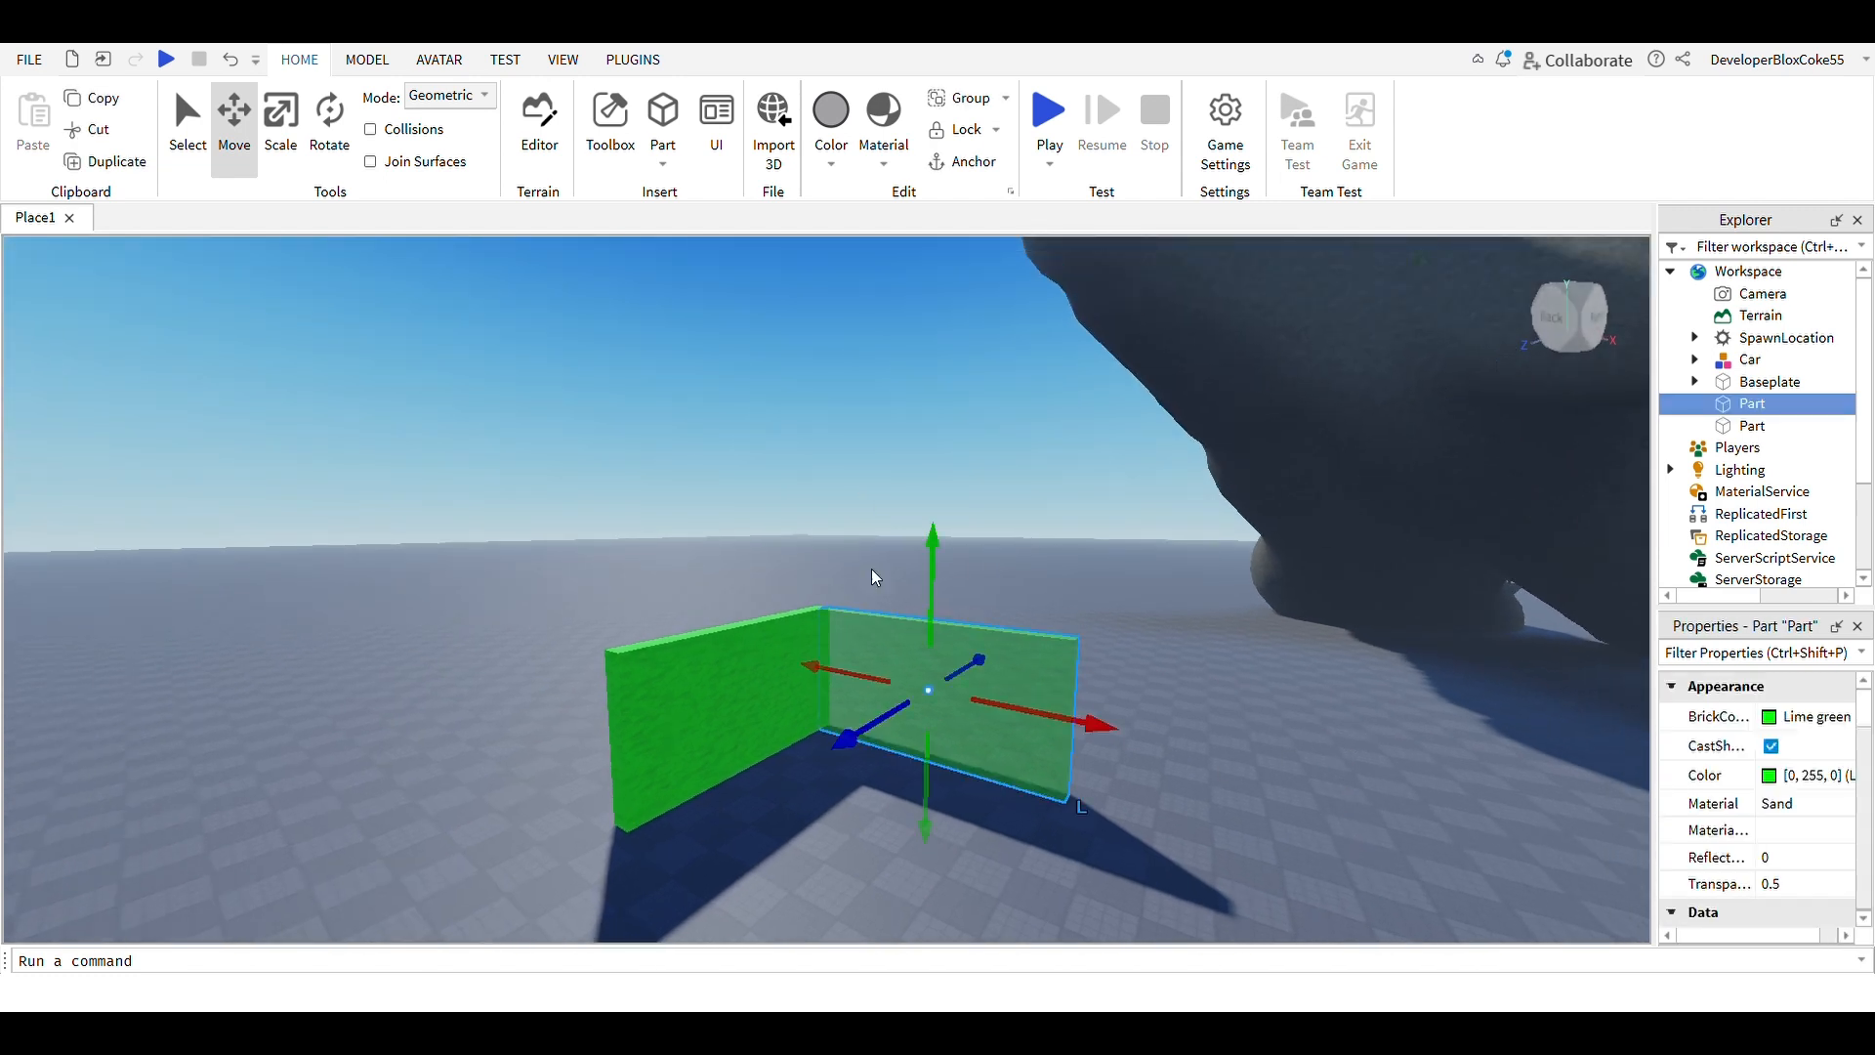
pyautogui.click(1067, 498)
pyautogui.click(1010, 667)
pyautogui.click(1090, 569)
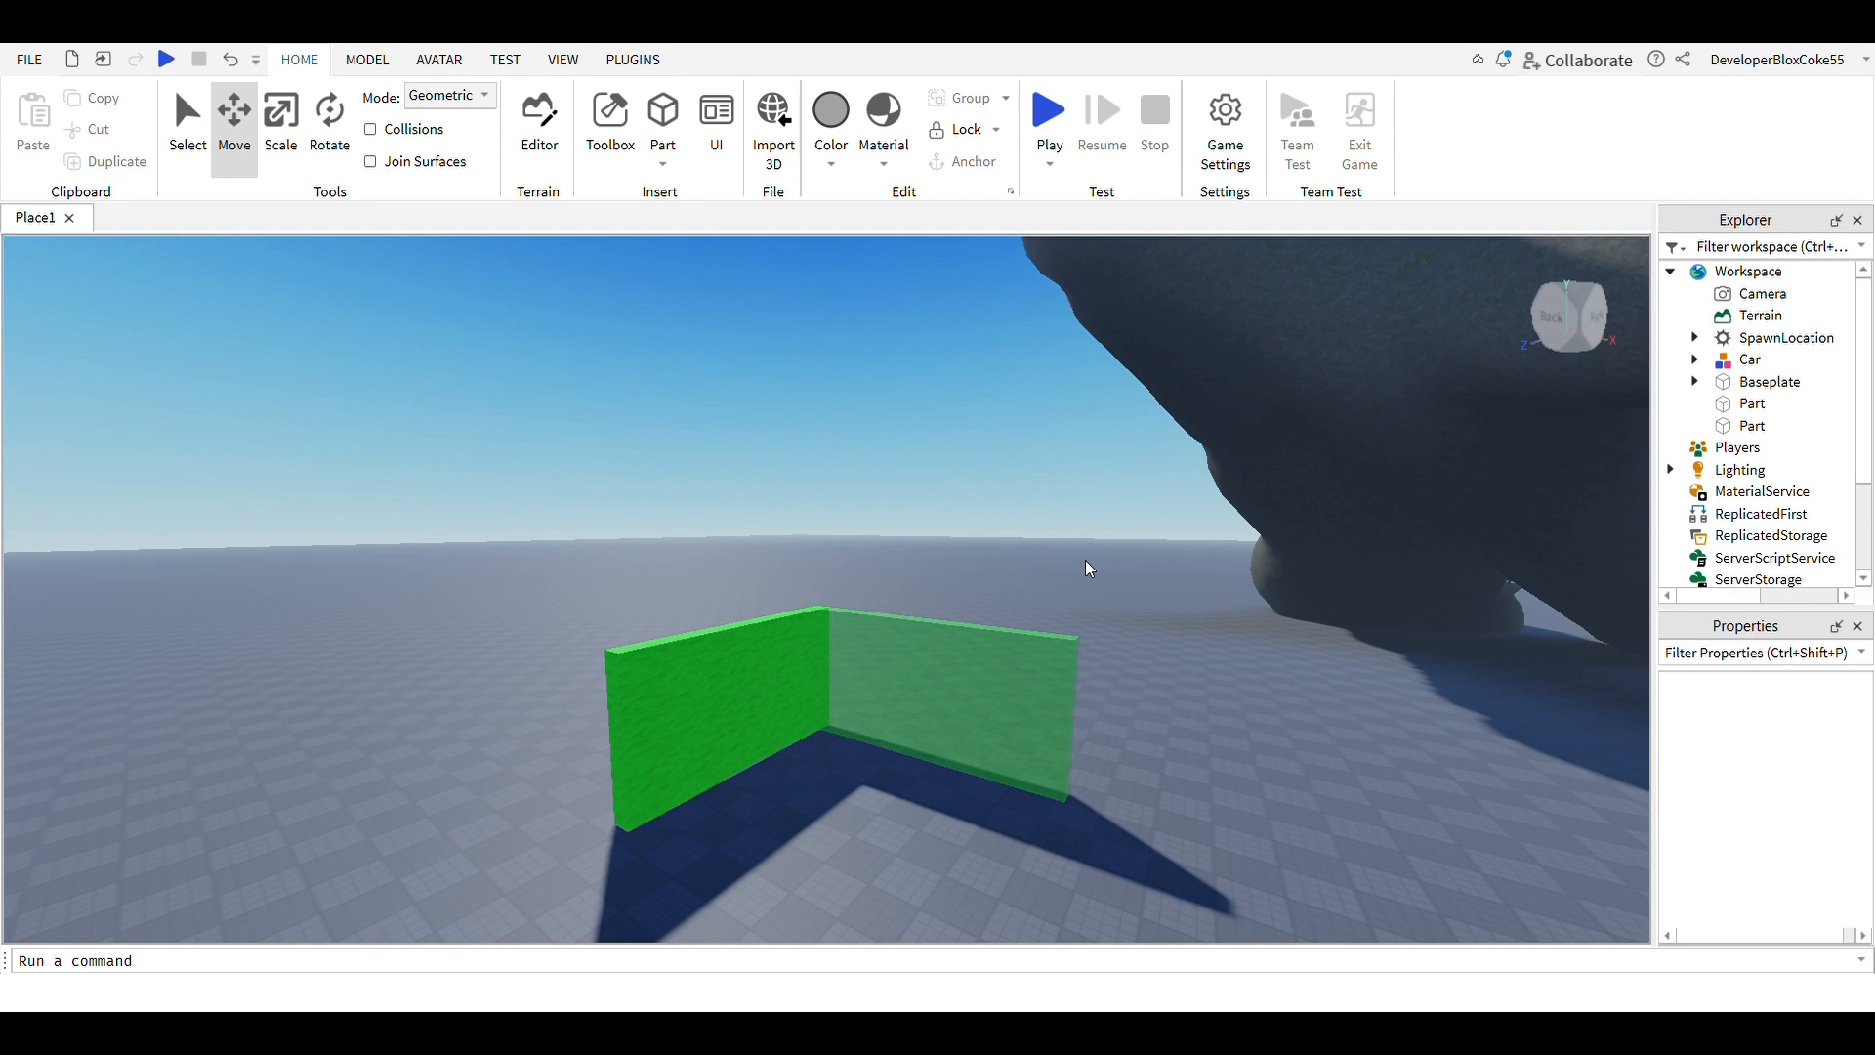
pyautogui.click(960, 697)
pyautogui.click(1057, 517)
# Anchor the semi-transparent wall
pyautogui.click(955, 753)
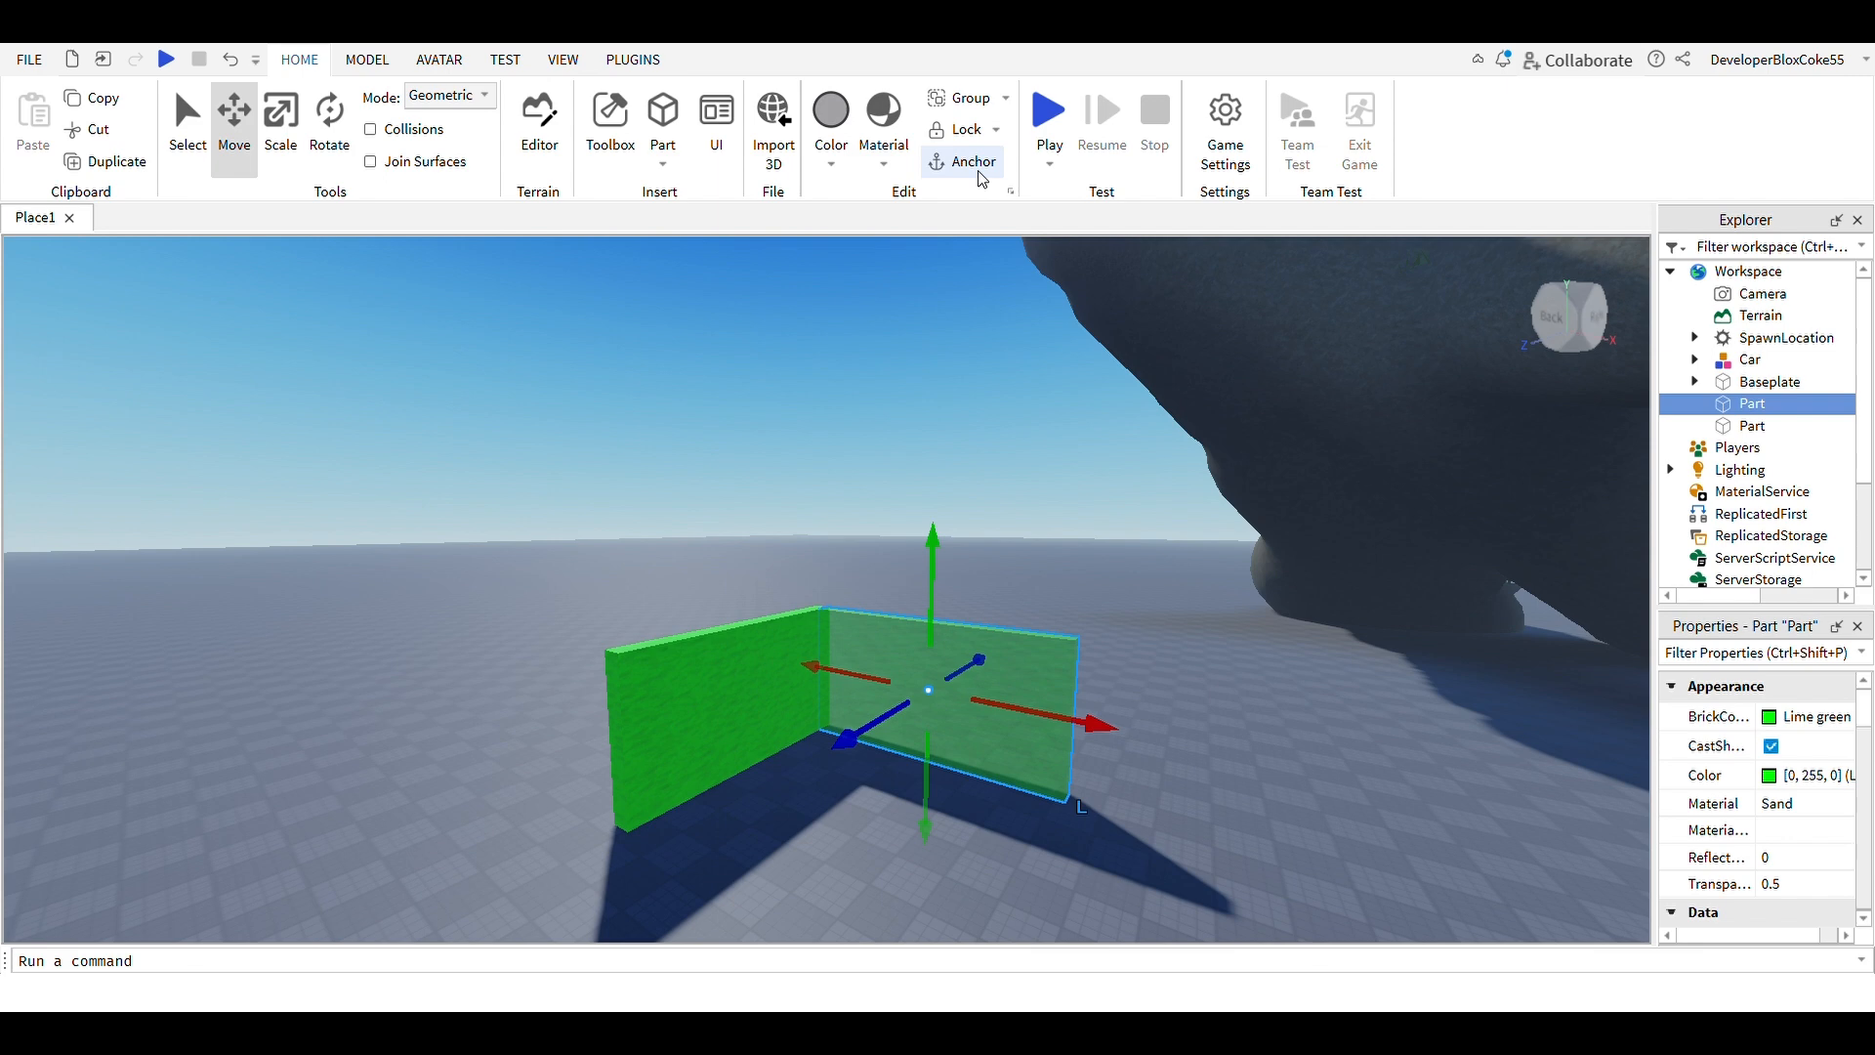
pyautogui.moveTo(1079, 385); pyautogui.dragTo(1074, 389, button='right')
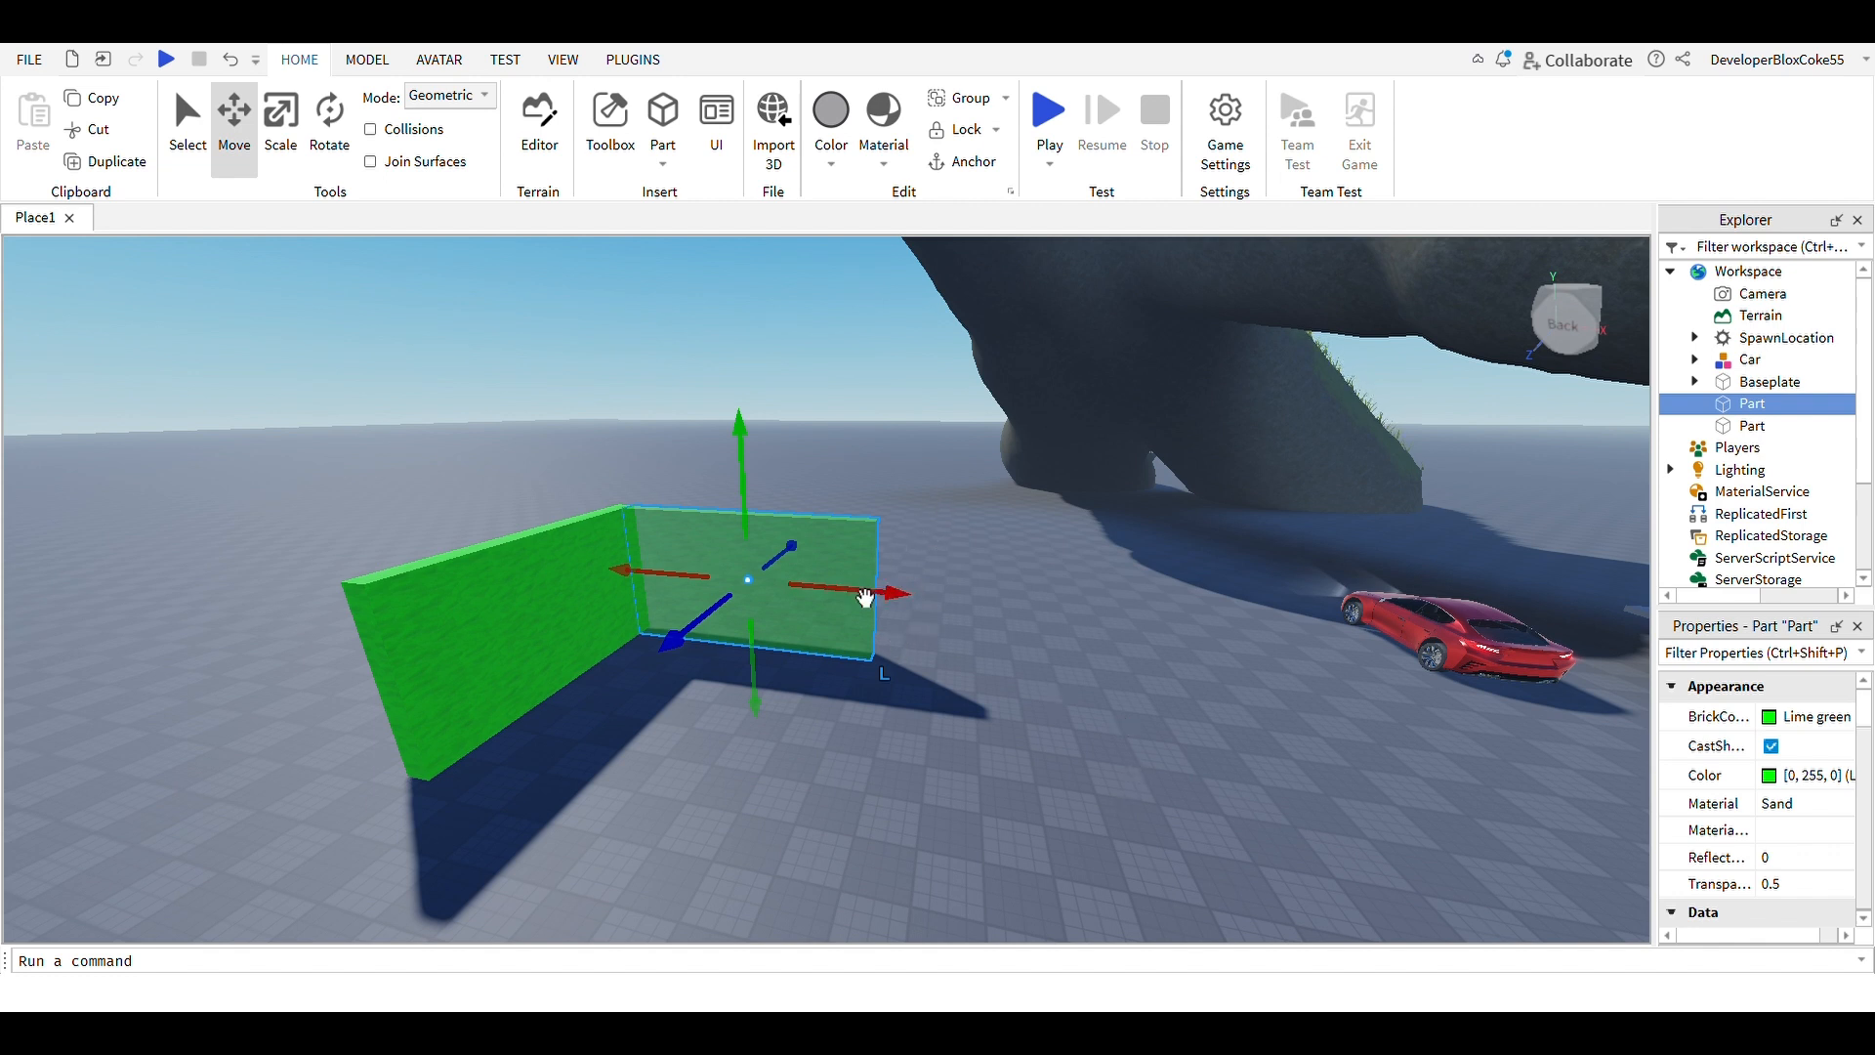
pyautogui.click(965, 164)
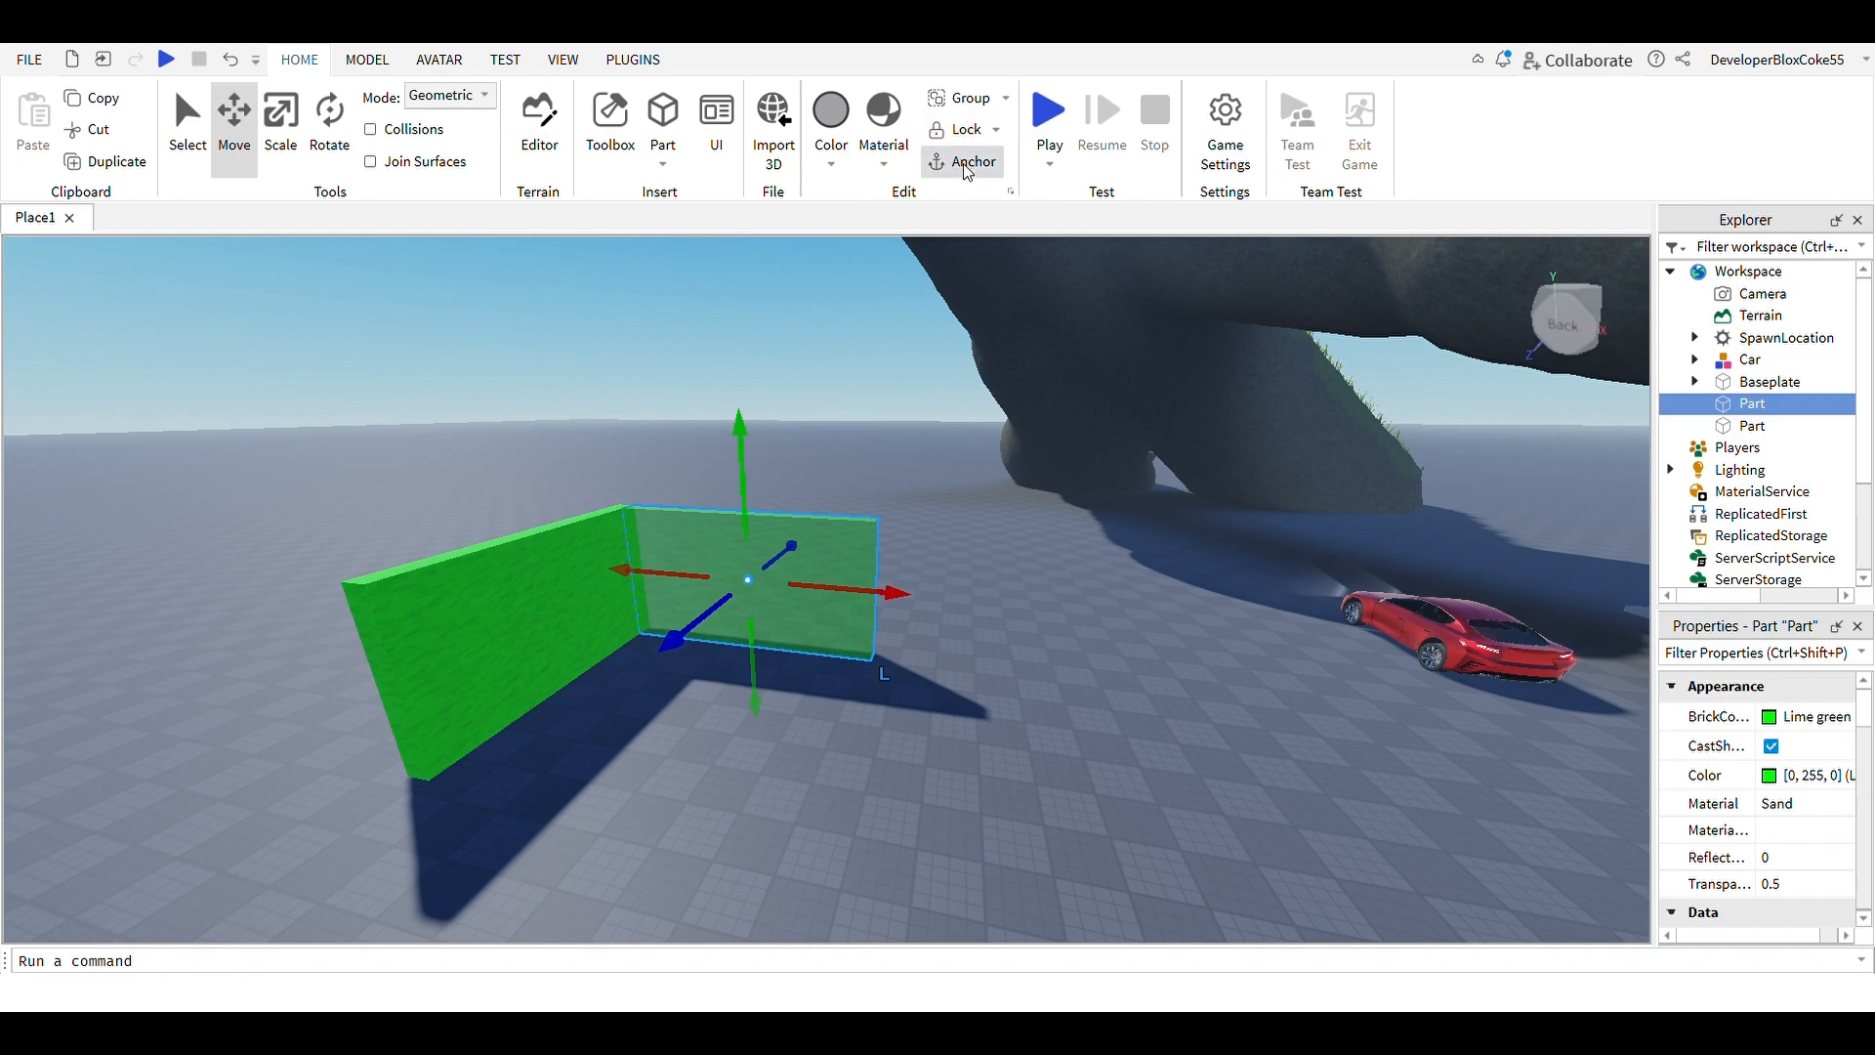
# Examine the two walls from several sides with nothing left selected
pyautogui.moveTo(1213, 681); pyautogui.dragTo(1151, 749, button='right')
pyautogui.press('d')
pyautogui.scroll(-3, 1152, 747)
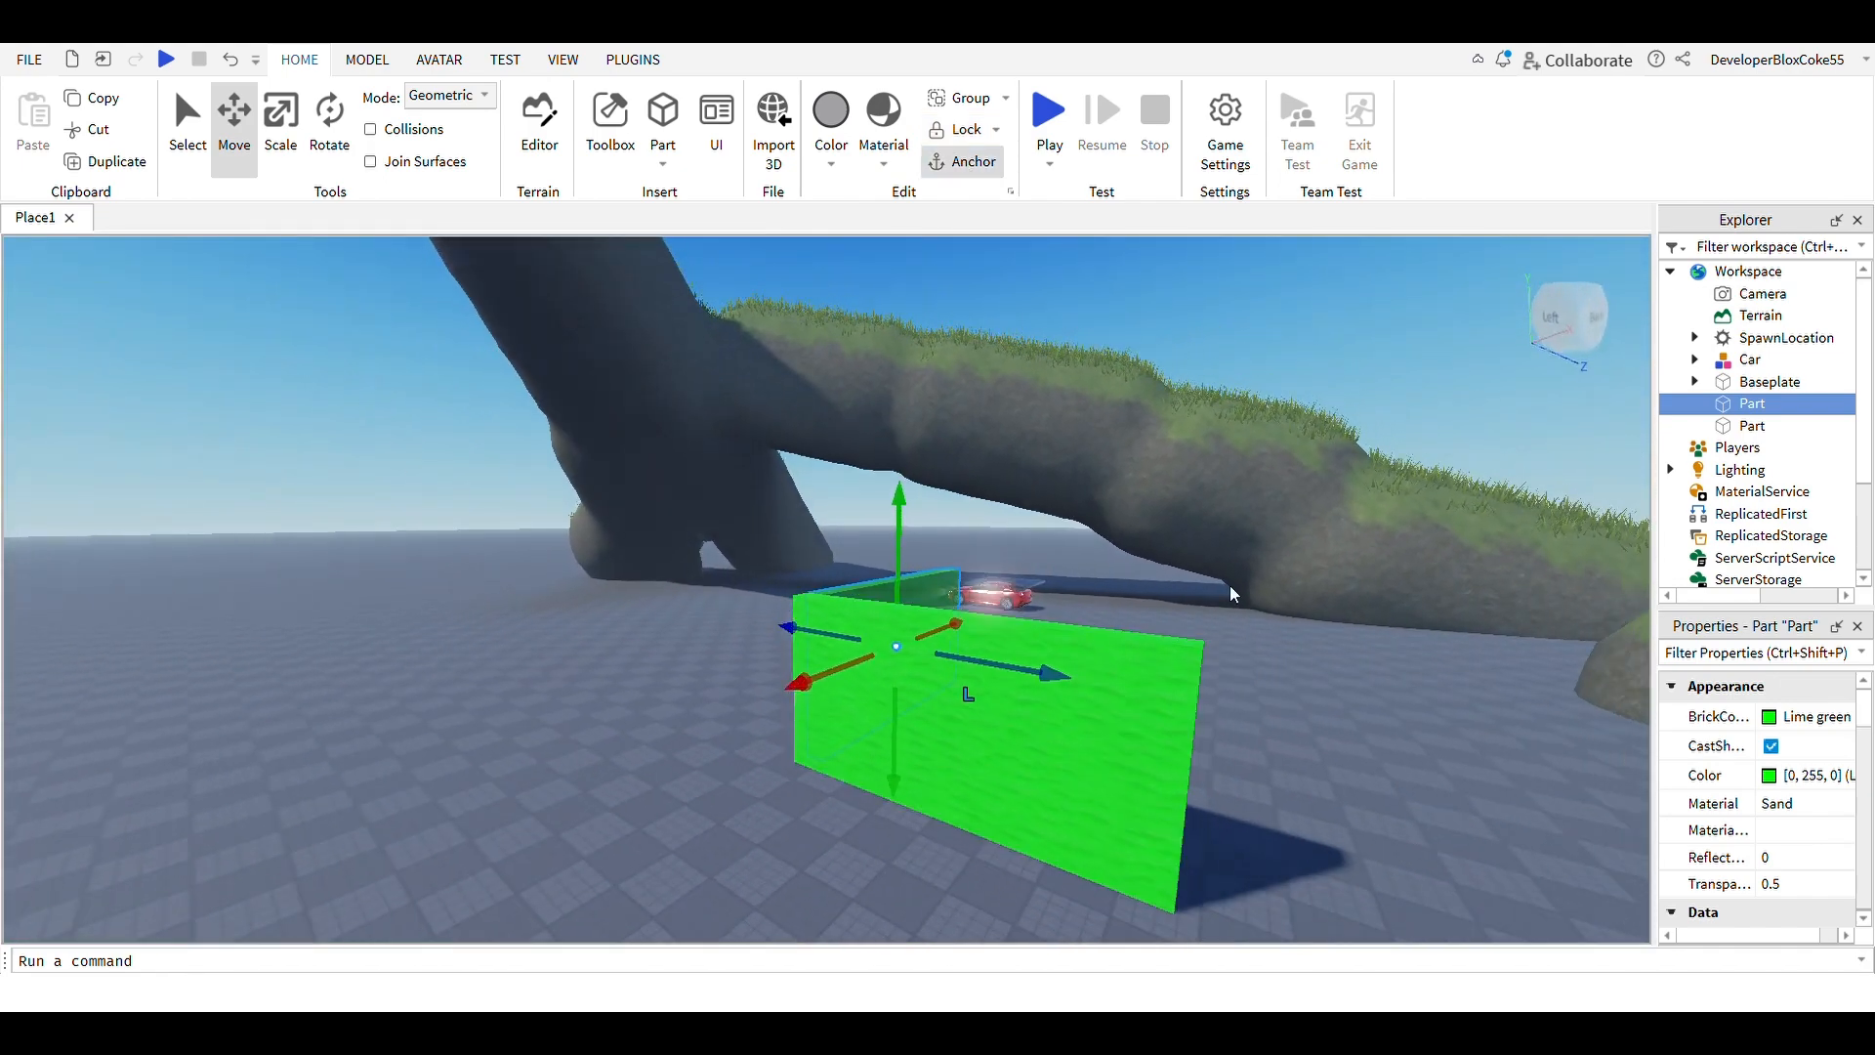
pyautogui.scroll(2, 1302, 707)
pyautogui.press('d')
pyautogui.moveTo(1301, 707); pyautogui.dragTo(1302, 707, button='right')
pyautogui.scroll(-4, 800, 762)
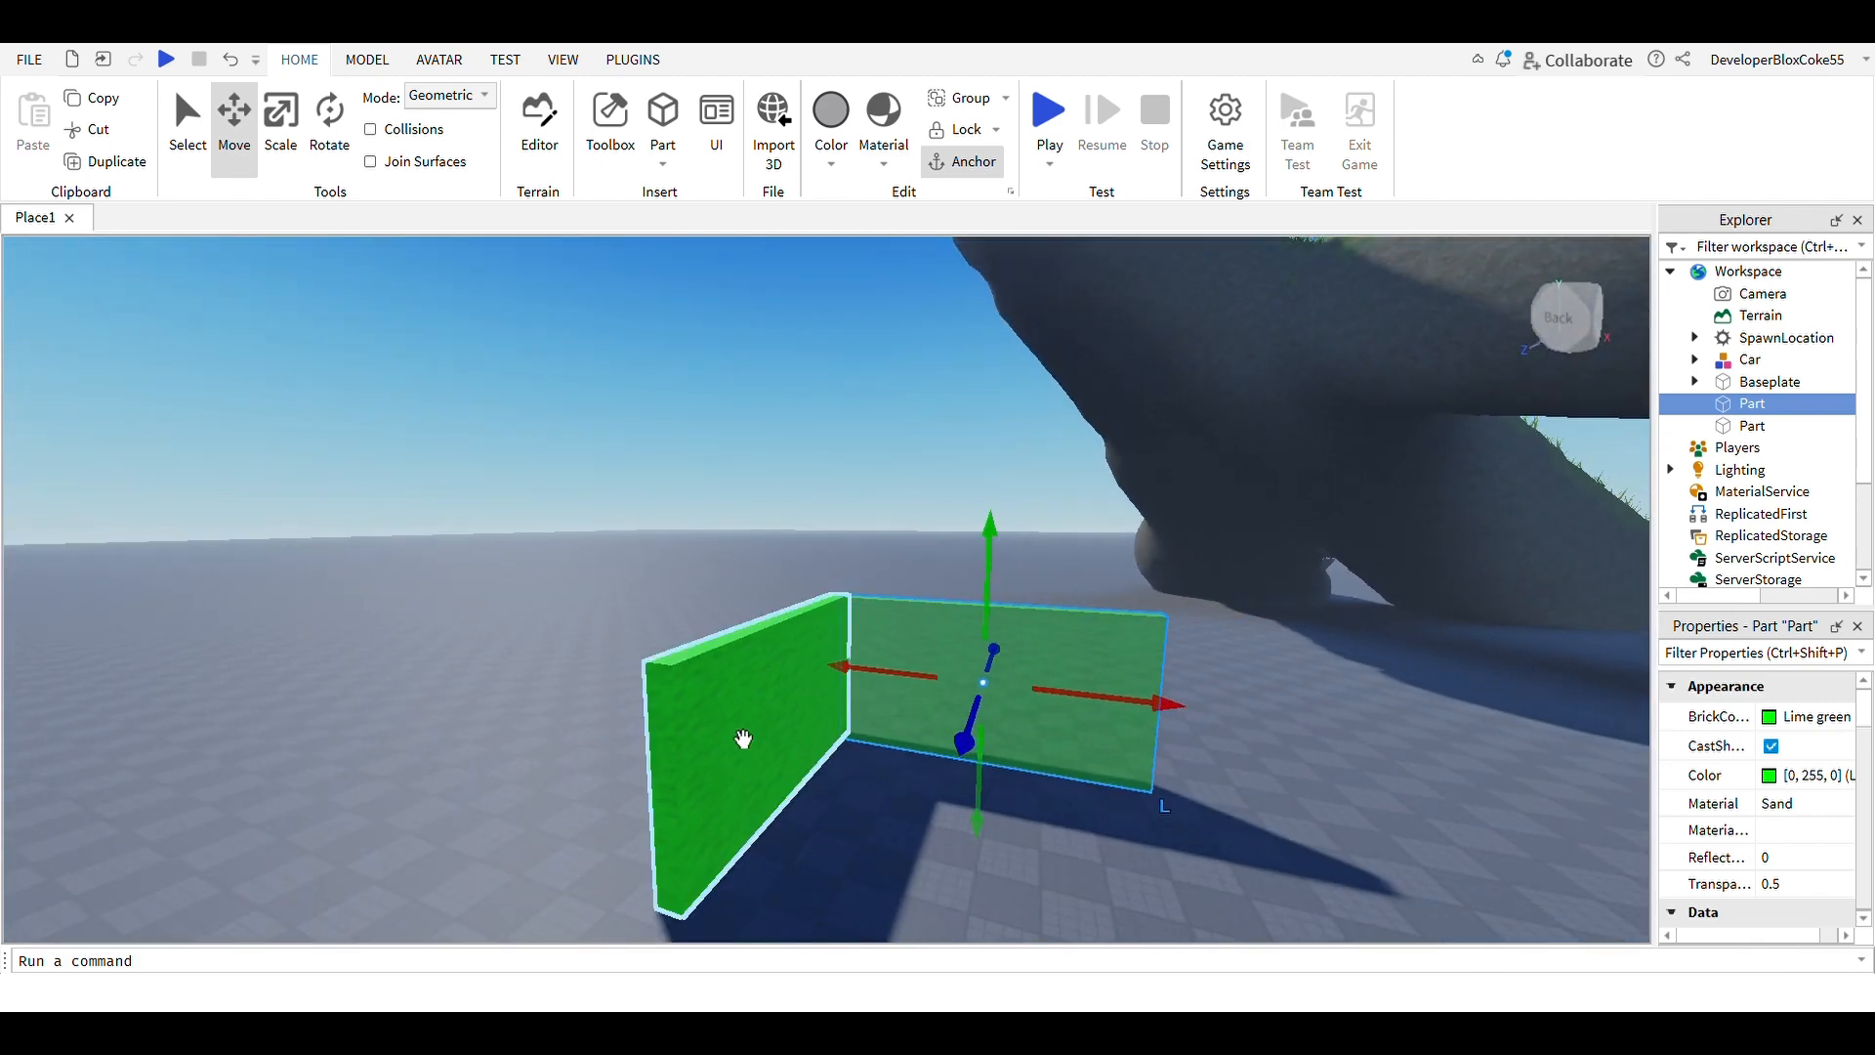
pyautogui.click(781, 410)
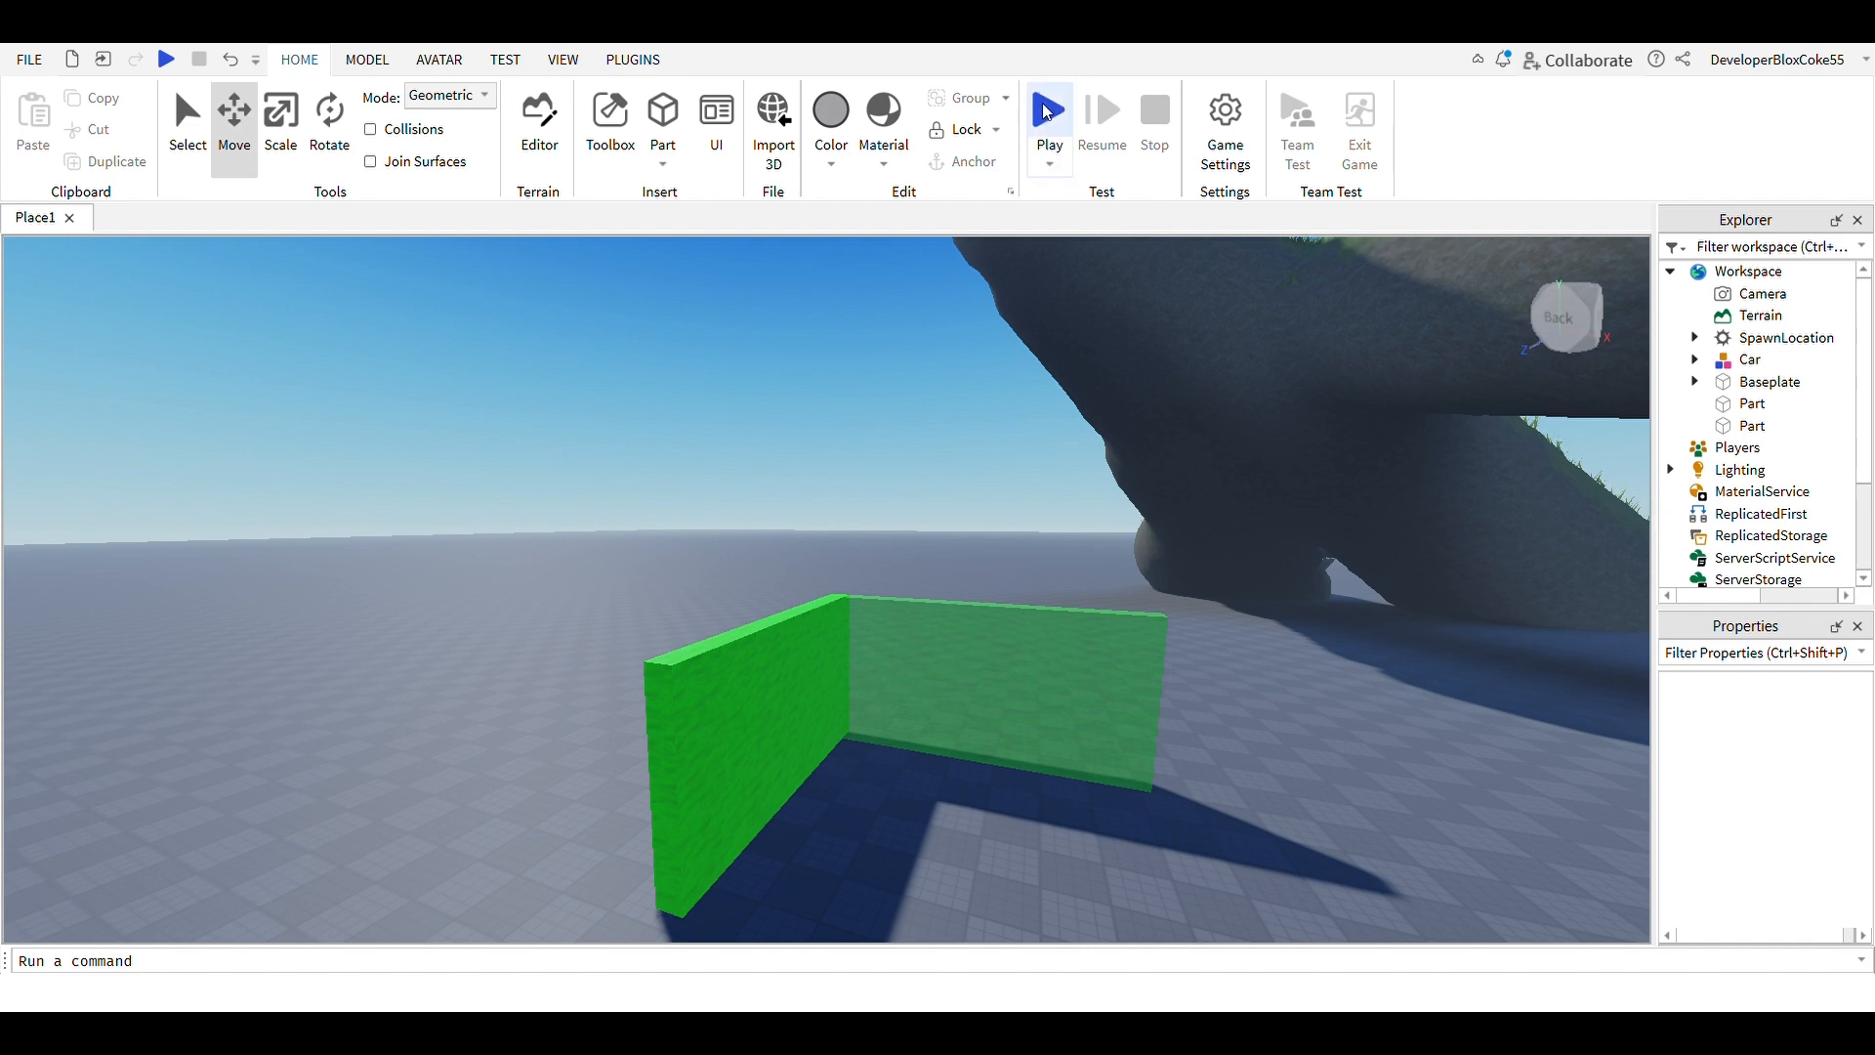
pyautogui.moveTo(1126, 488); pyautogui.dragTo(1128, 490, button='right')
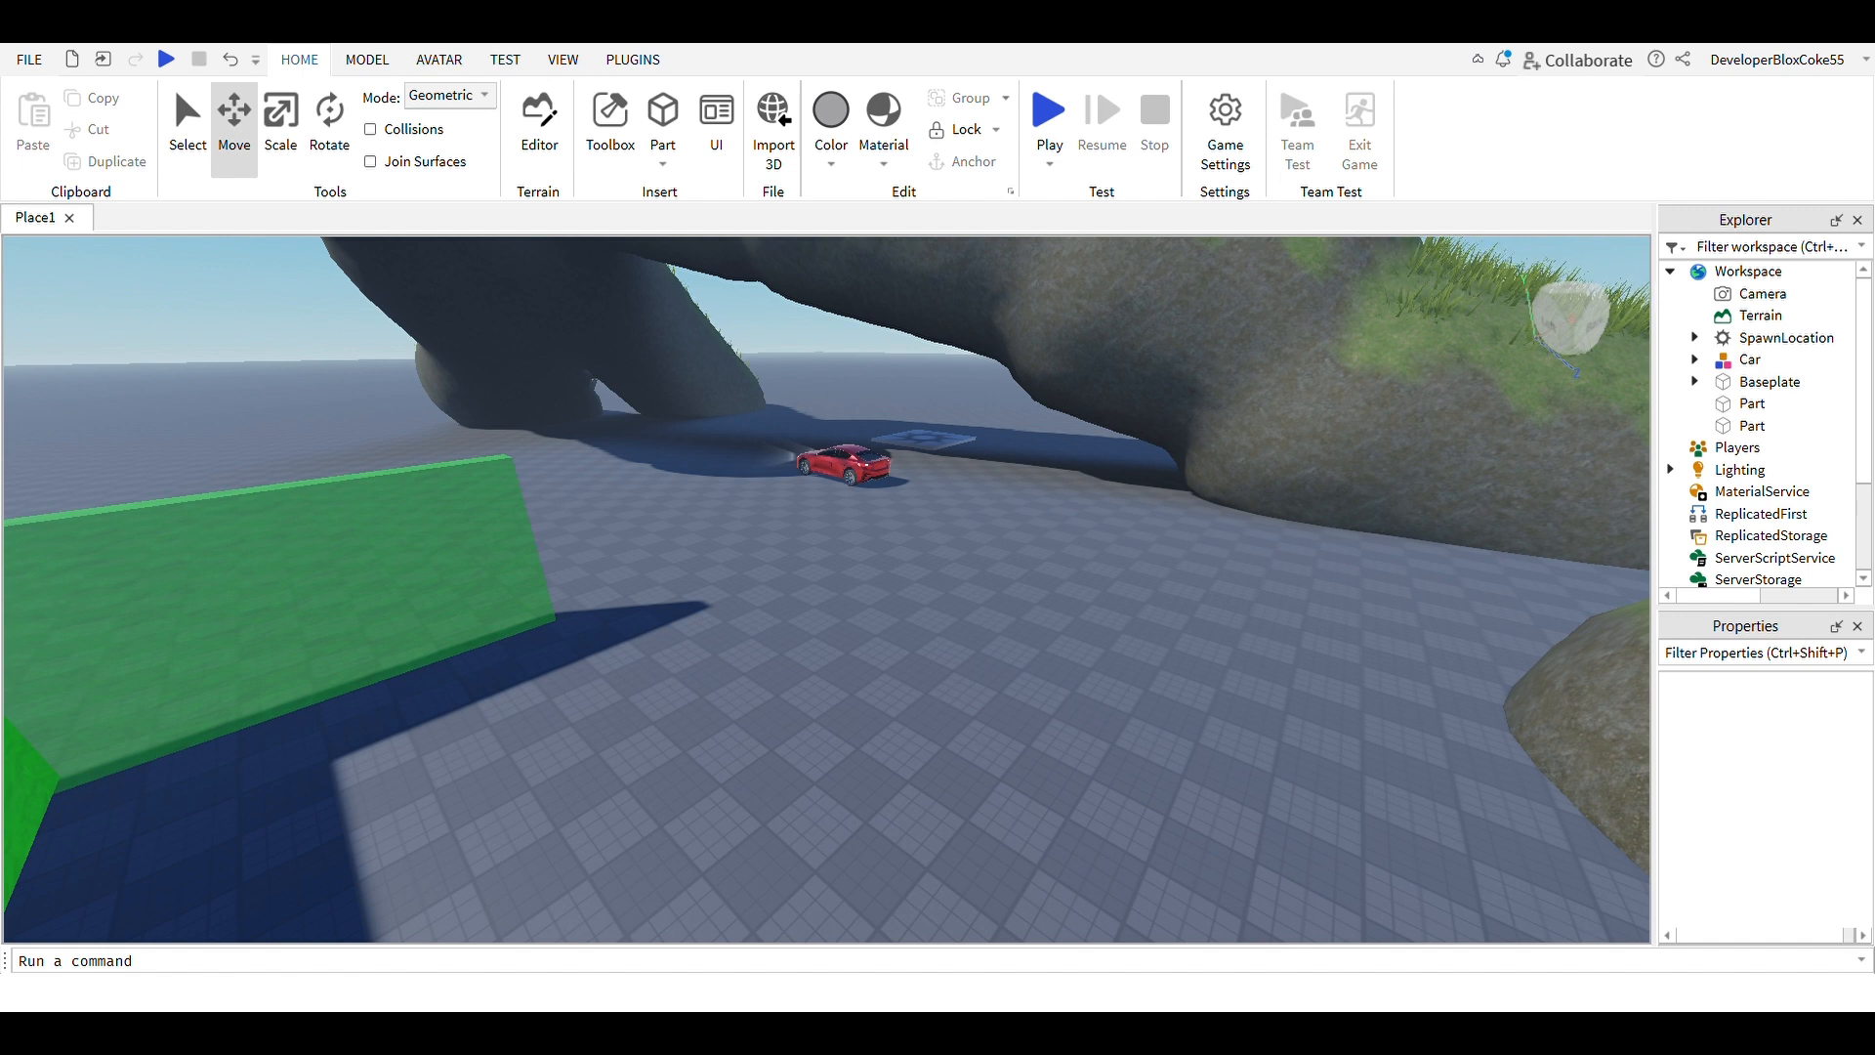
# Add a ParticleEmitter effect to the opaque green wall and deselect it
pyautogui.click(368, 59)
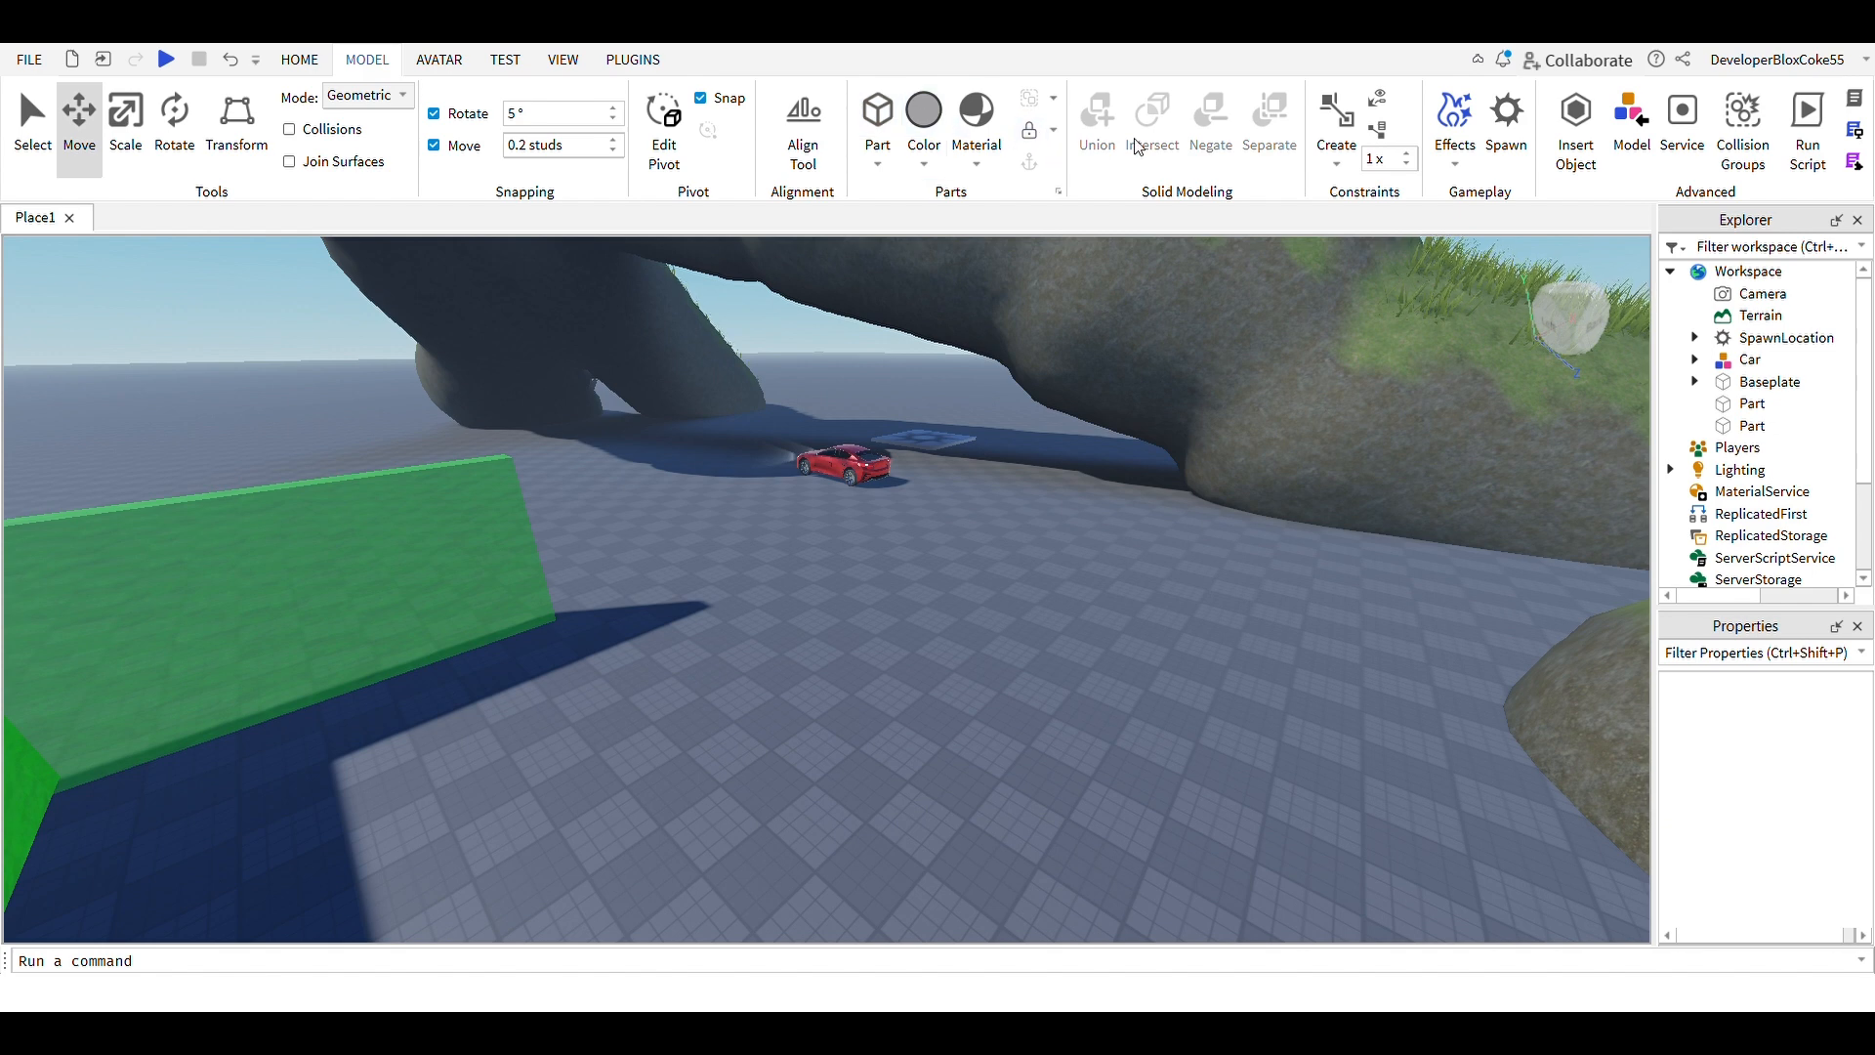
pyautogui.moveTo(1453, 337); pyautogui.dragTo(1273, 404, button='right')
pyautogui.click(871, 460)
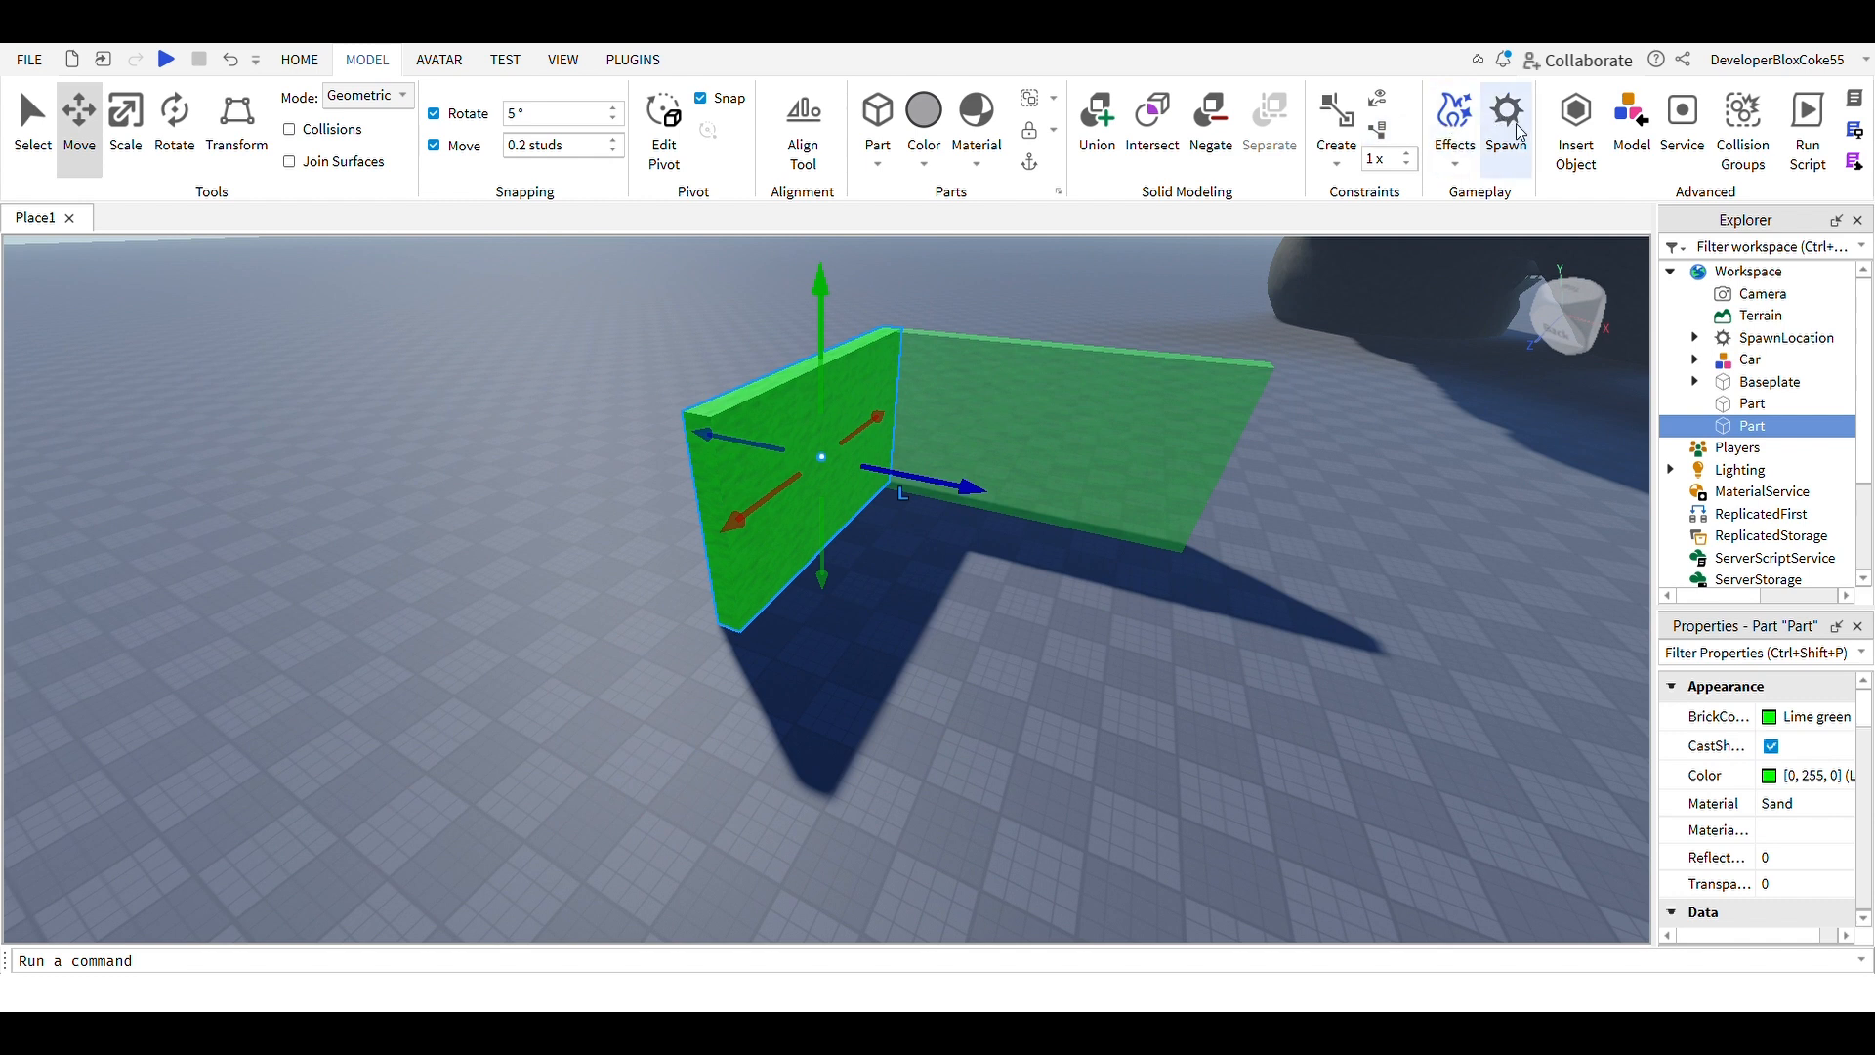
pyautogui.click(1460, 173)
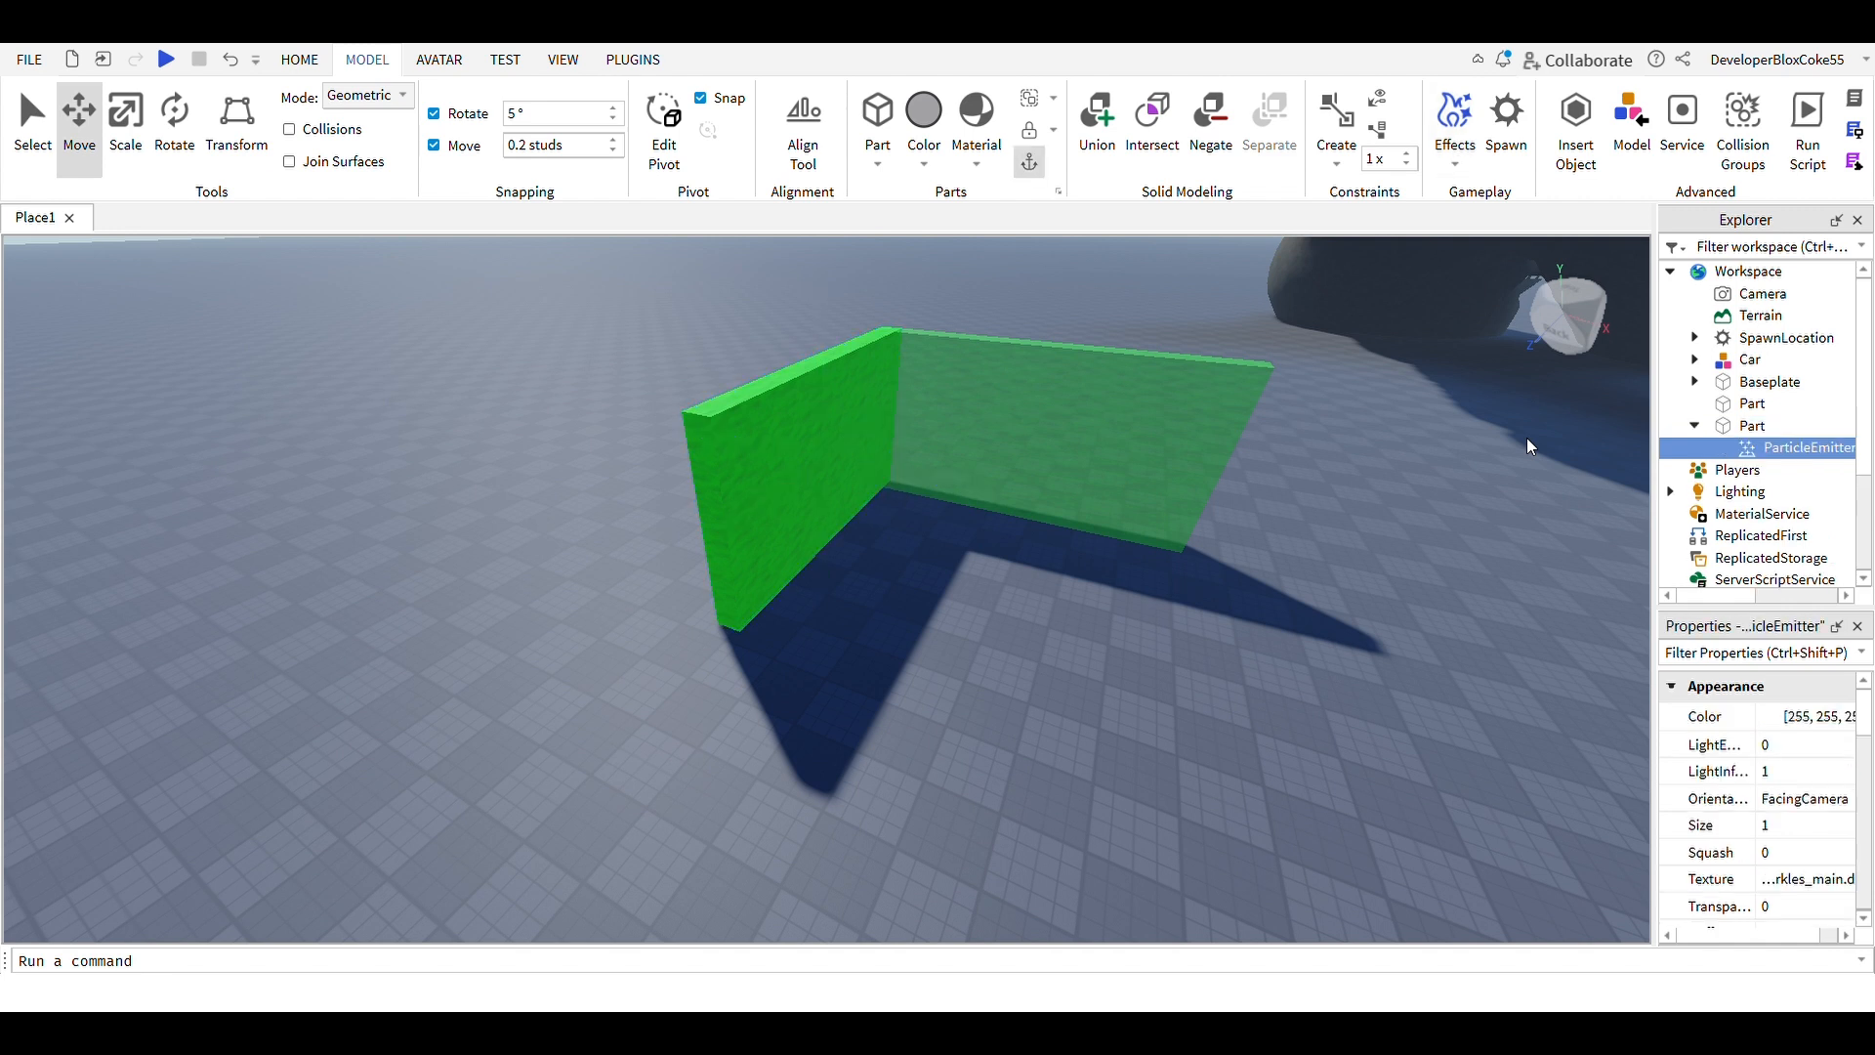
pyautogui.moveTo(1356, 437); pyautogui.dragTo(1356, 436, button='right')
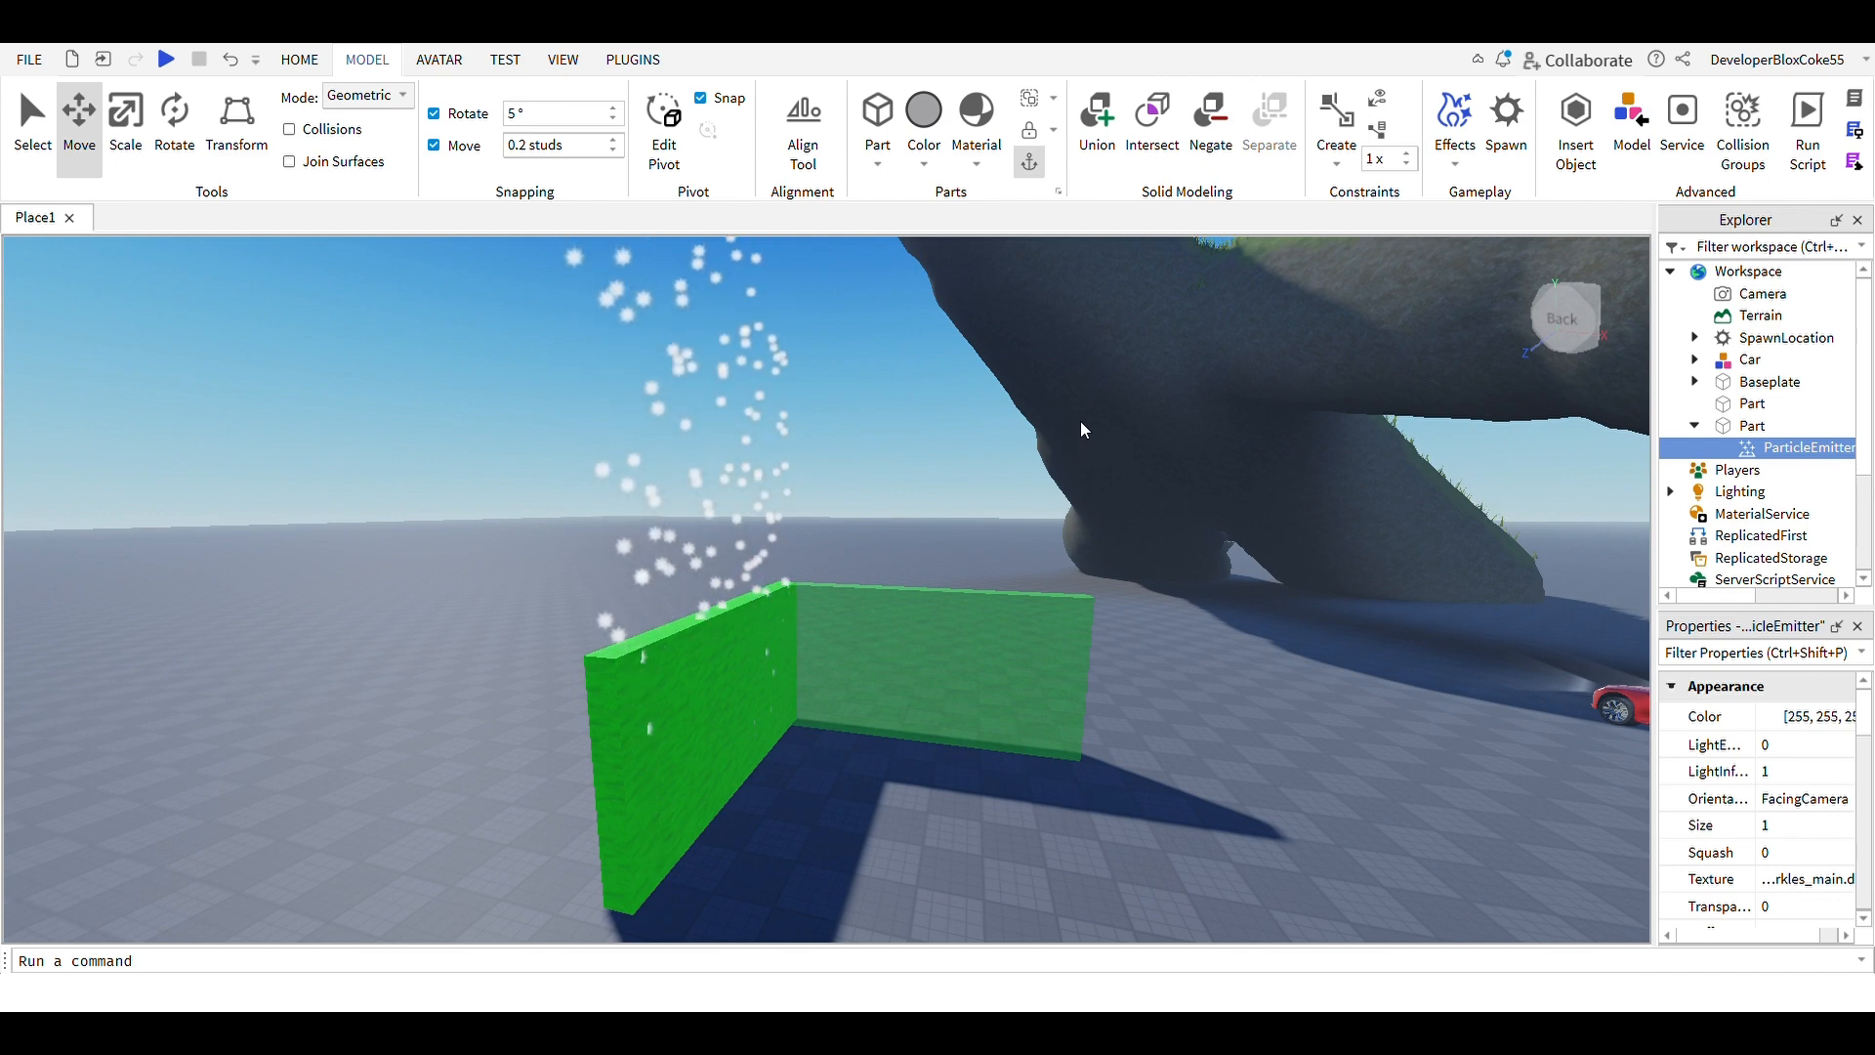
pyautogui.click(917, 400)
pyautogui.moveTo(922, 395); pyautogui.dragTo(922, 394, button='right')
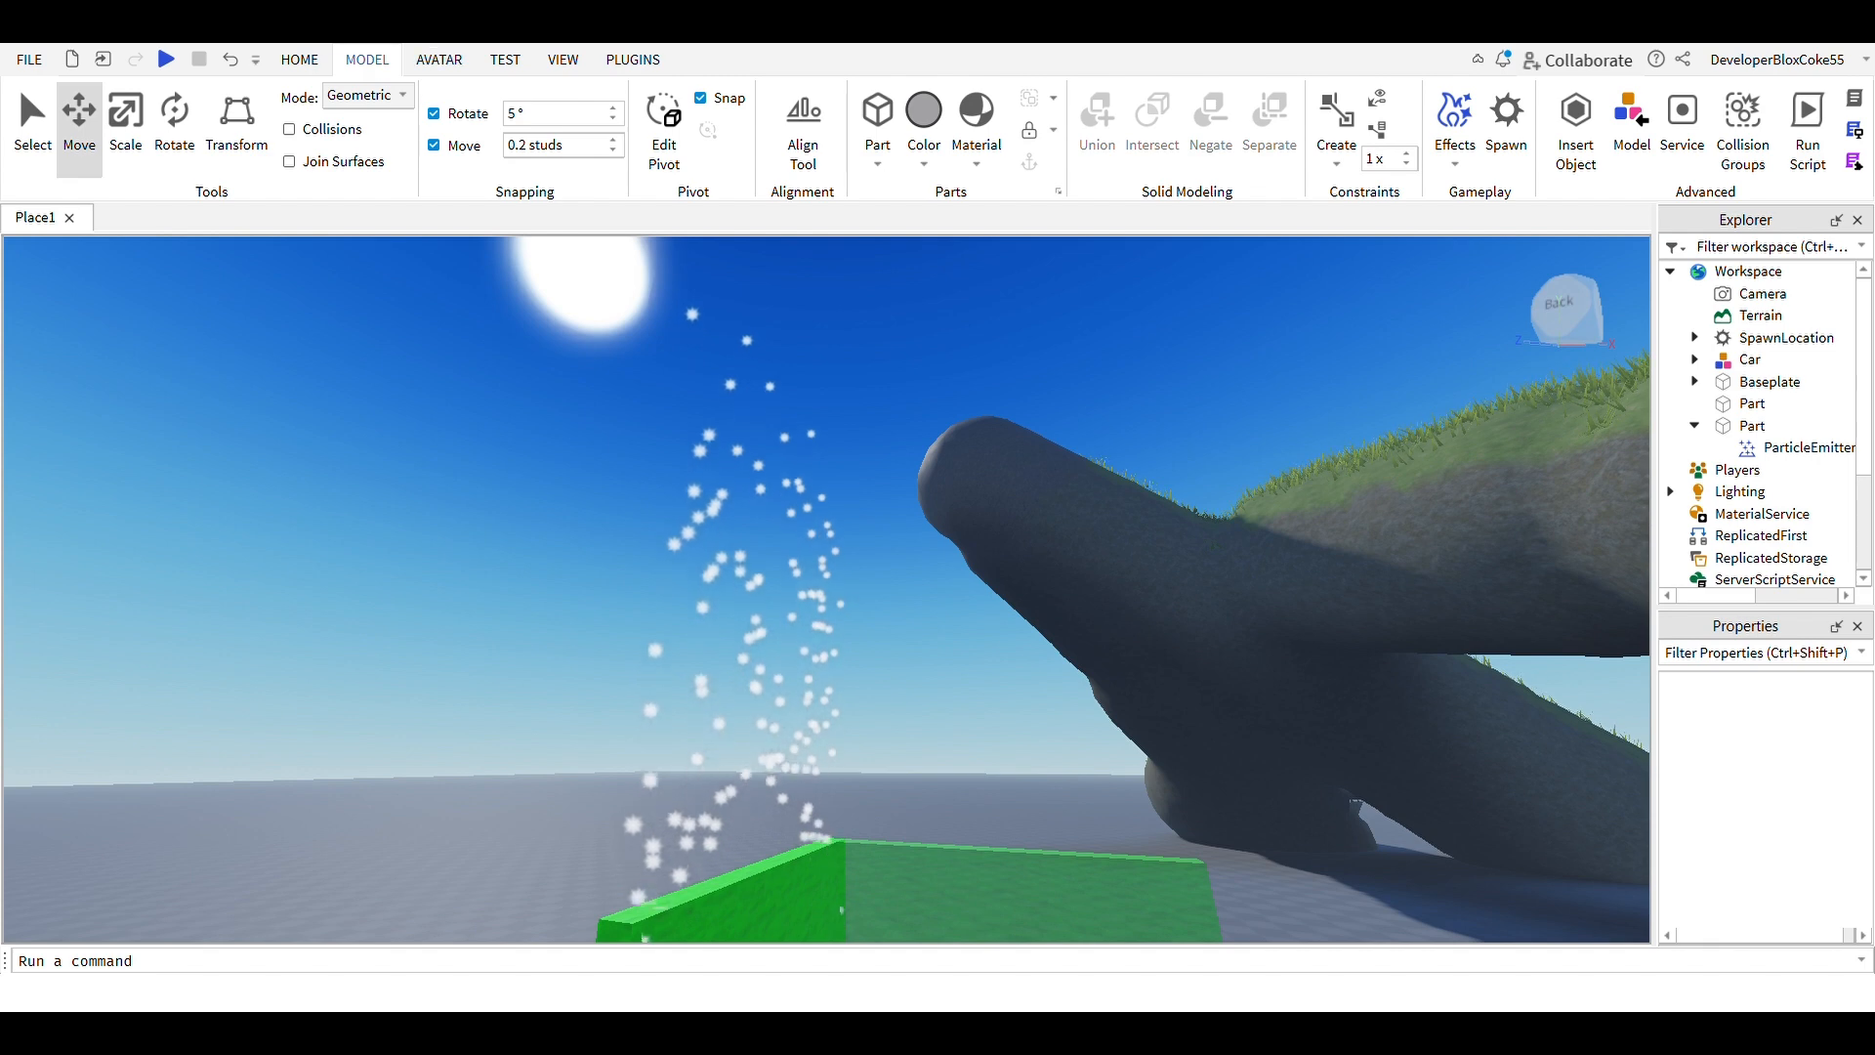
# Generate an R15 masculine Mesh Avatar (2016) rig on the ground between the two green walls
pyautogui.click(441, 66)
pyautogui.moveTo(918, 494); pyautogui.dragTo(930, 556, button='right')
pyautogui.press('s')
pyautogui.press('d')
pyautogui.press('w')
pyautogui.press('a')
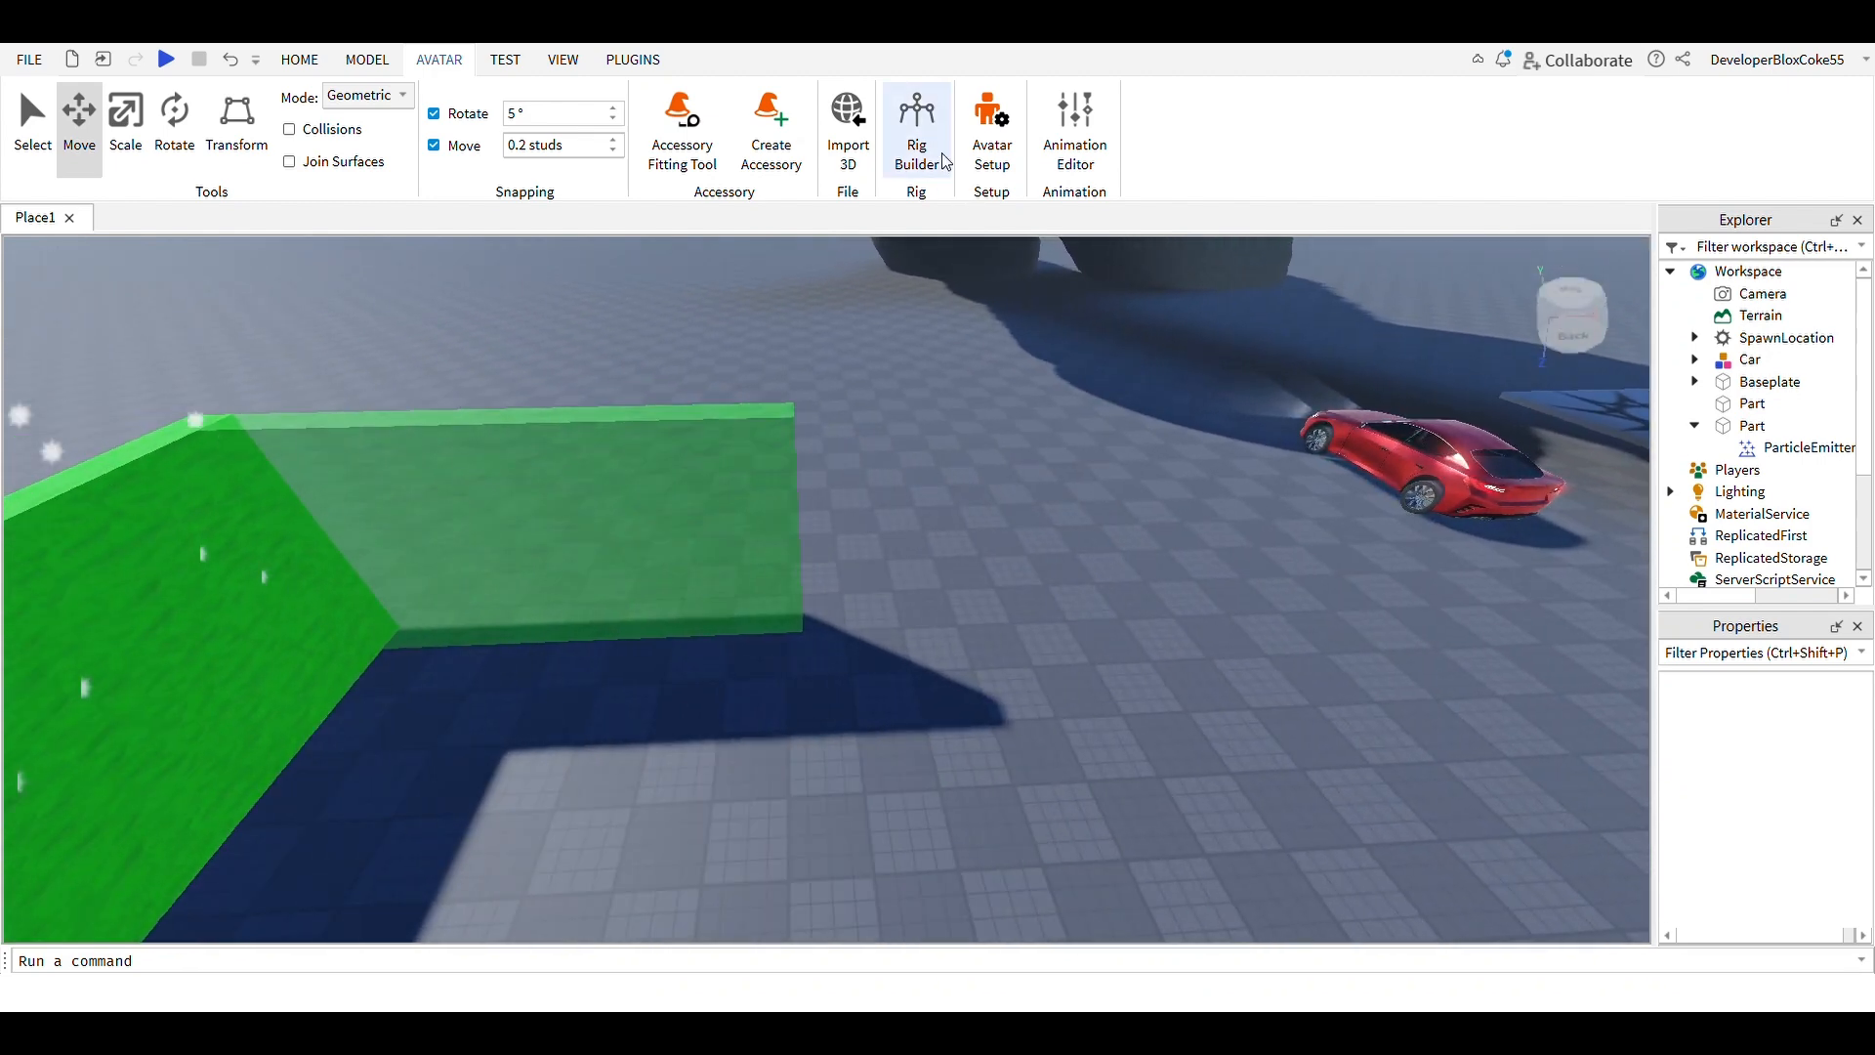
pyautogui.press('s')
pyautogui.press('w')
pyautogui.moveTo(994, 429); pyautogui.dragTo(994, 430, button='right')
pyautogui.press('a')
pyautogui.press('s')
pyautogui.press('s')
pyautogui.press('a')
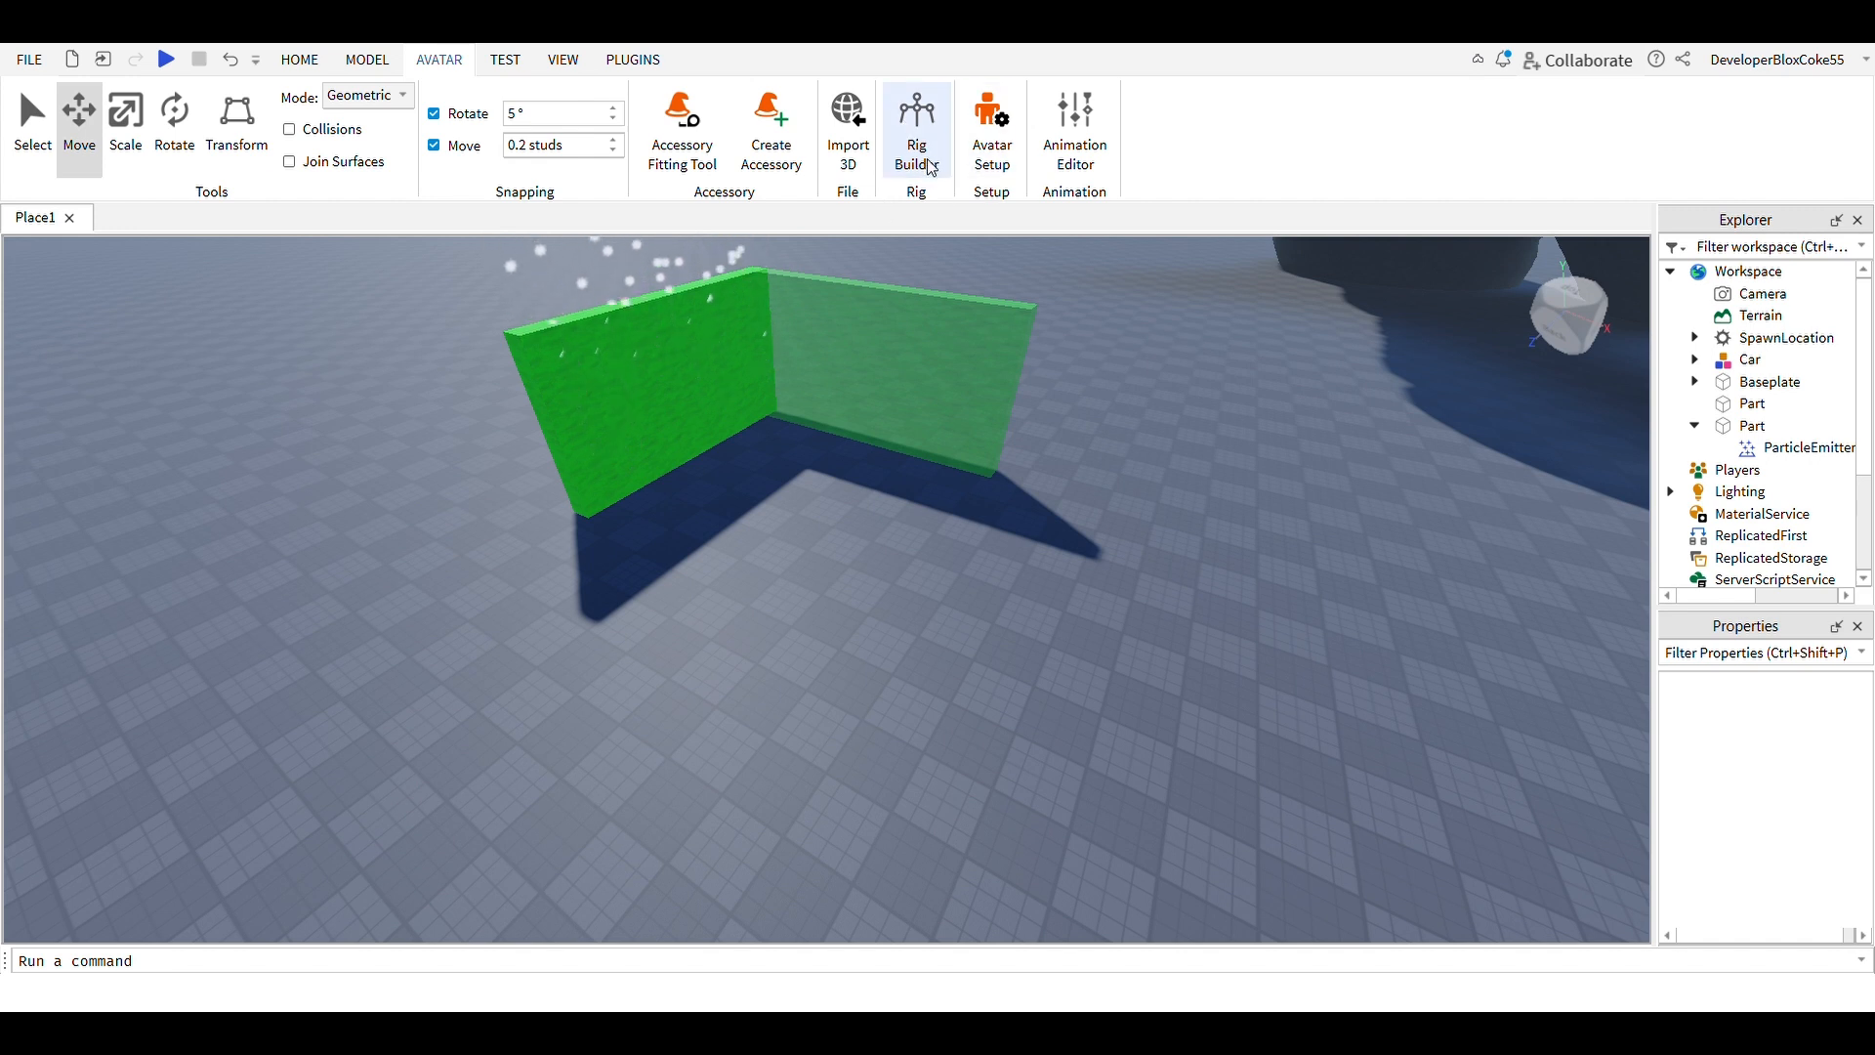
pyautogui.click(931, 162)
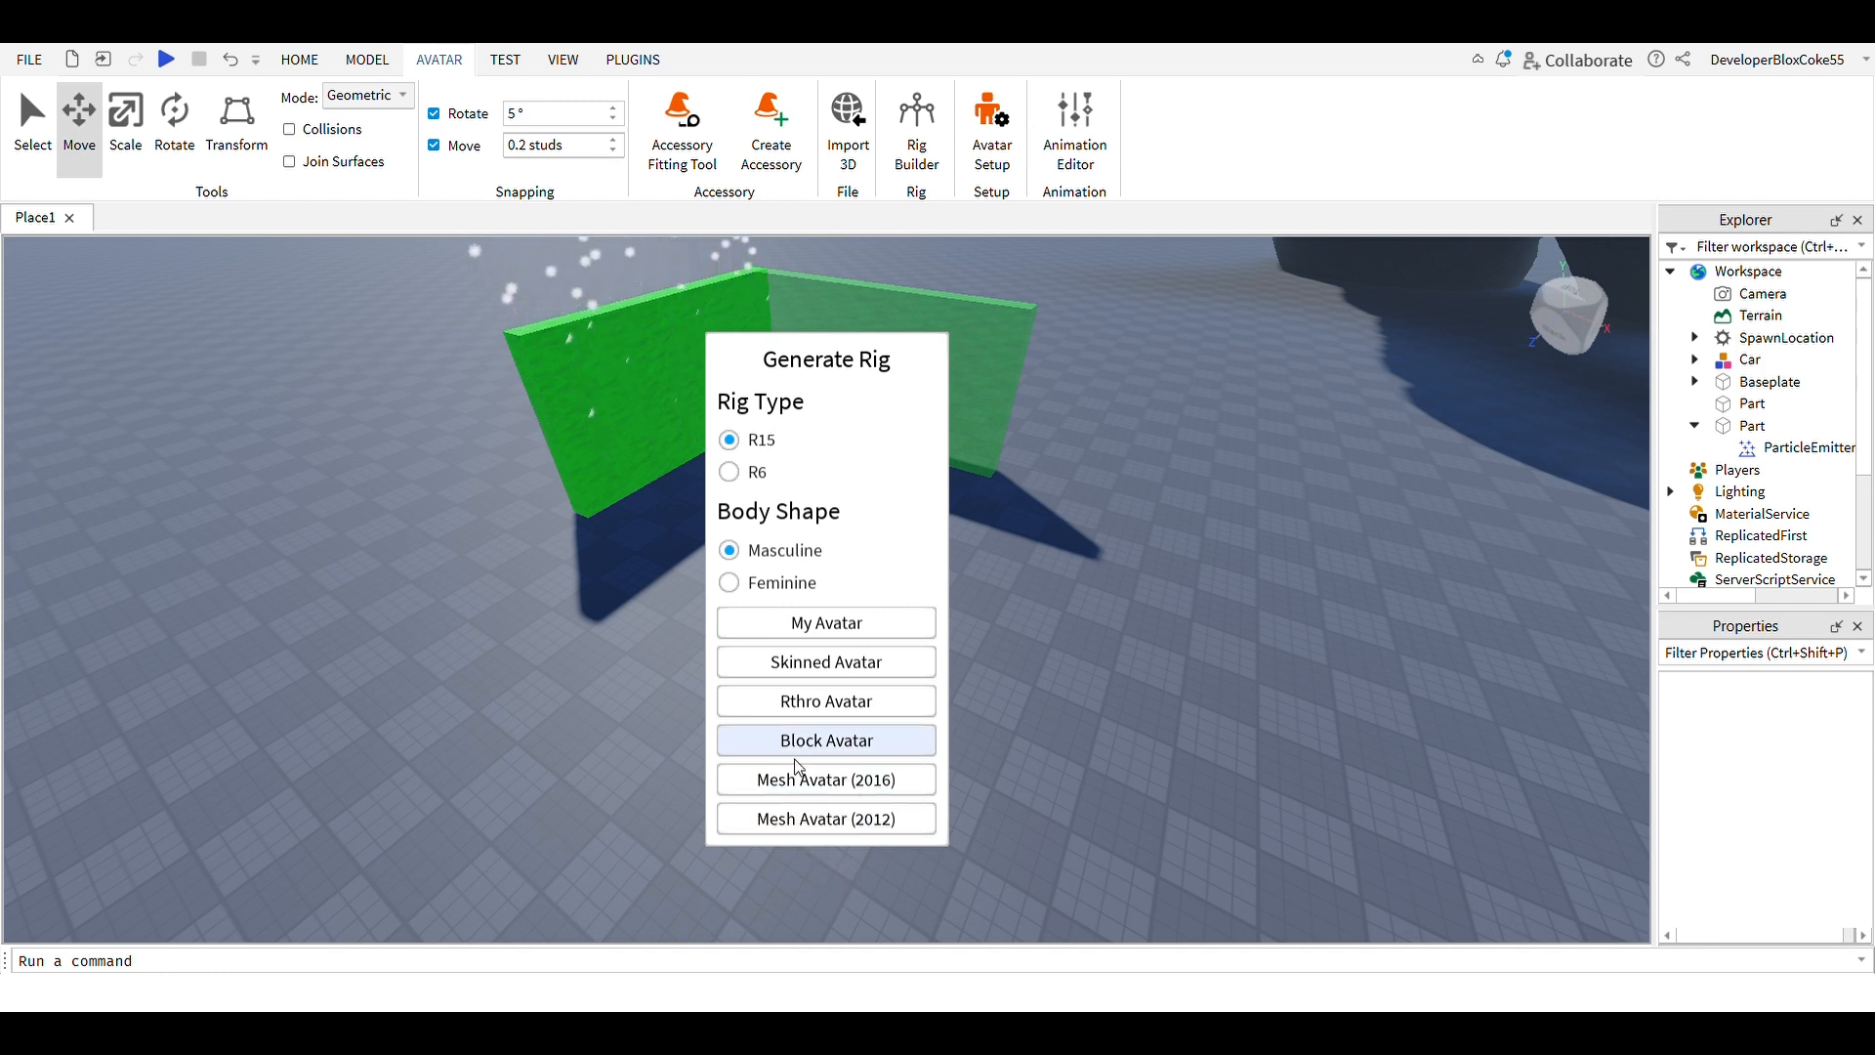
pyautogui.click(838, 788)
pyautogui.moveTo(885, 583); pyautogui.dragTo(893, 483)
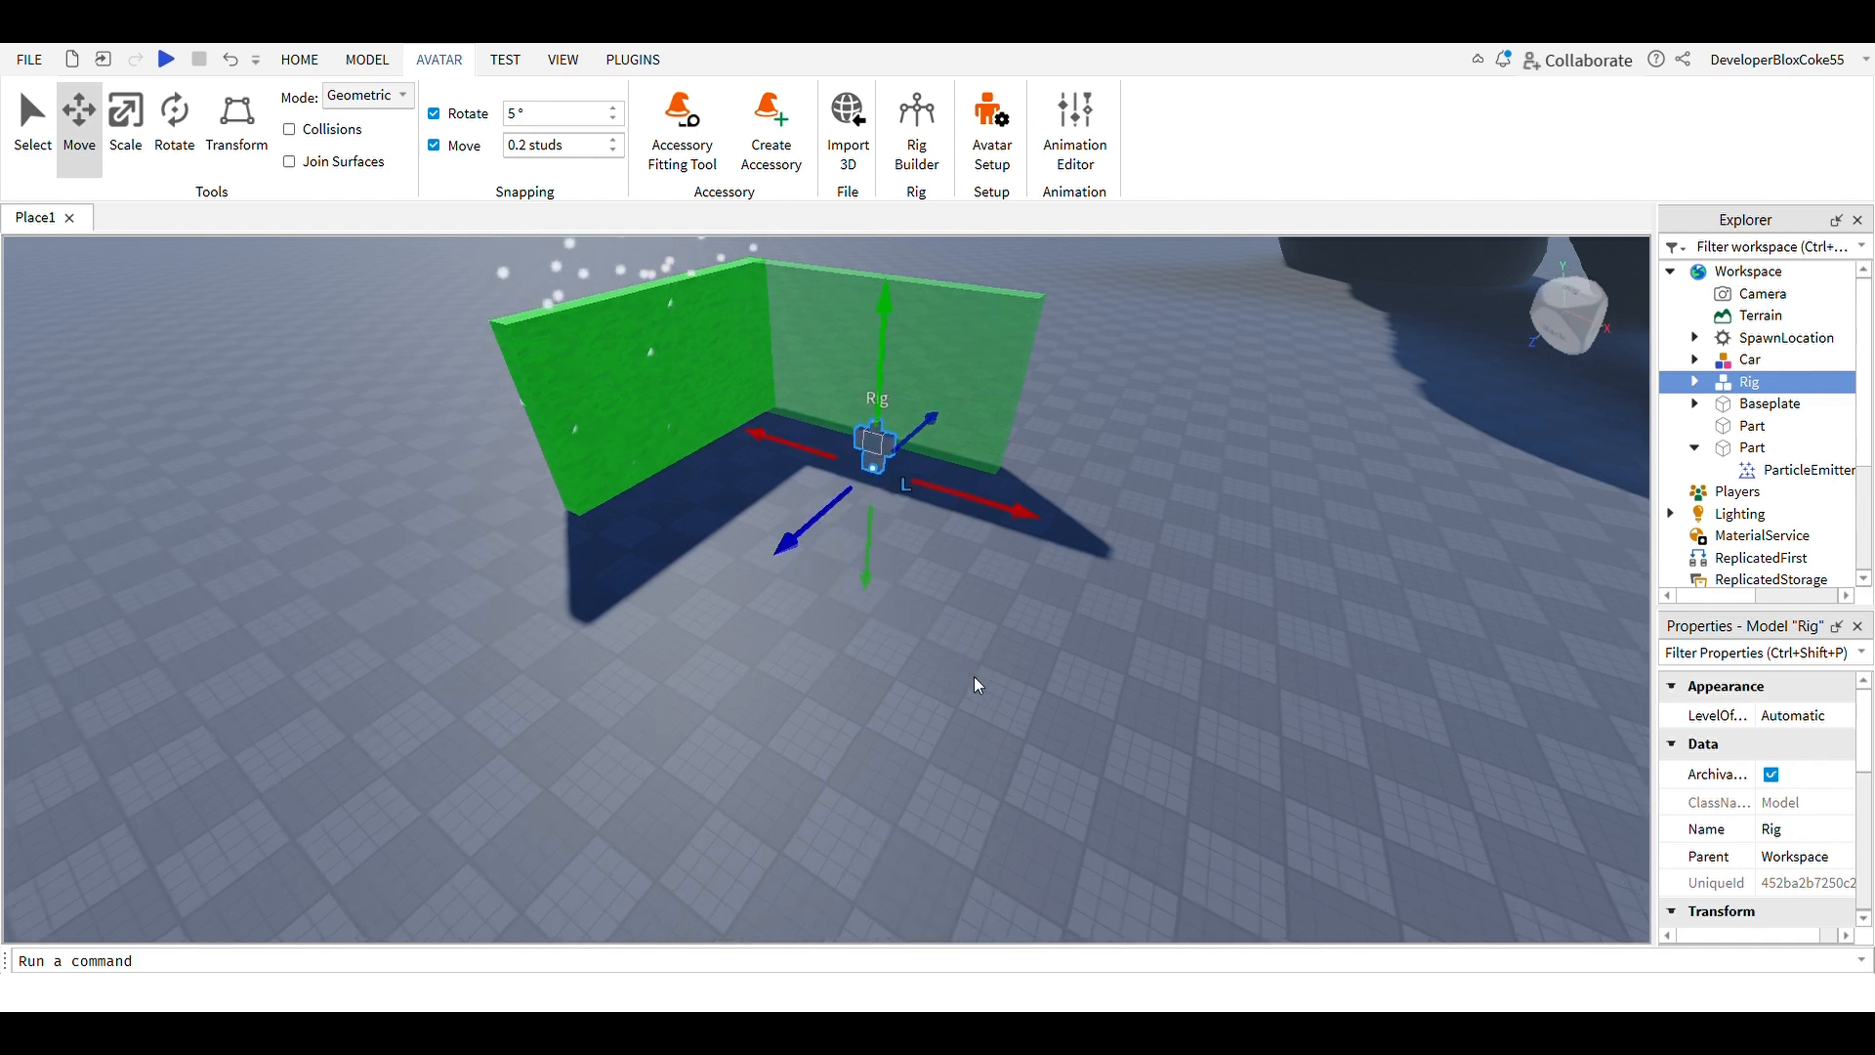
# Move the rig out of the walls' shadow onto the open baseplate and deselect it
pyautogui.press('f')
pyautogui.scroll(-5, 1014, 696)
pyautogui.moveTo(1013, 695); pyautogui.dragTo(864, 660, button='right')
pyautogui.scroll(7, 980, 667)
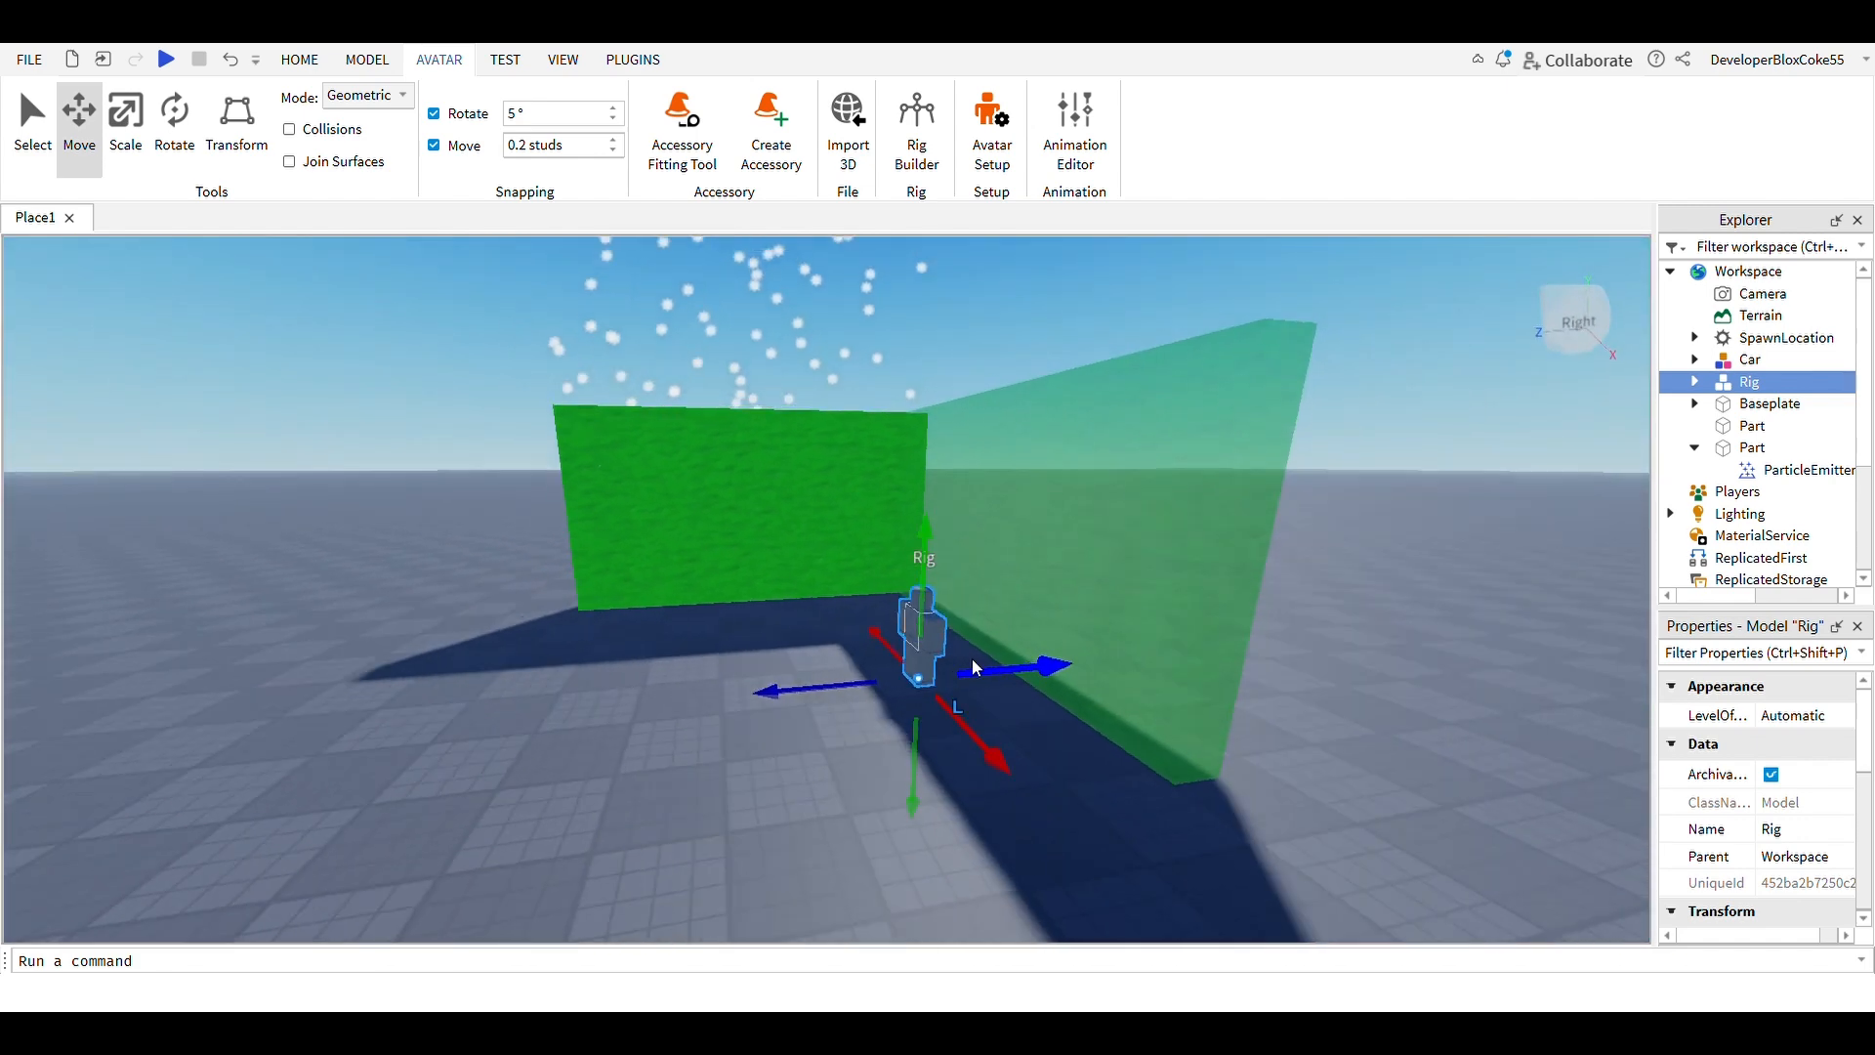
pyautogui.scroll(-9, 977, 664)
pyautogui.scroll(5, 937, 660)
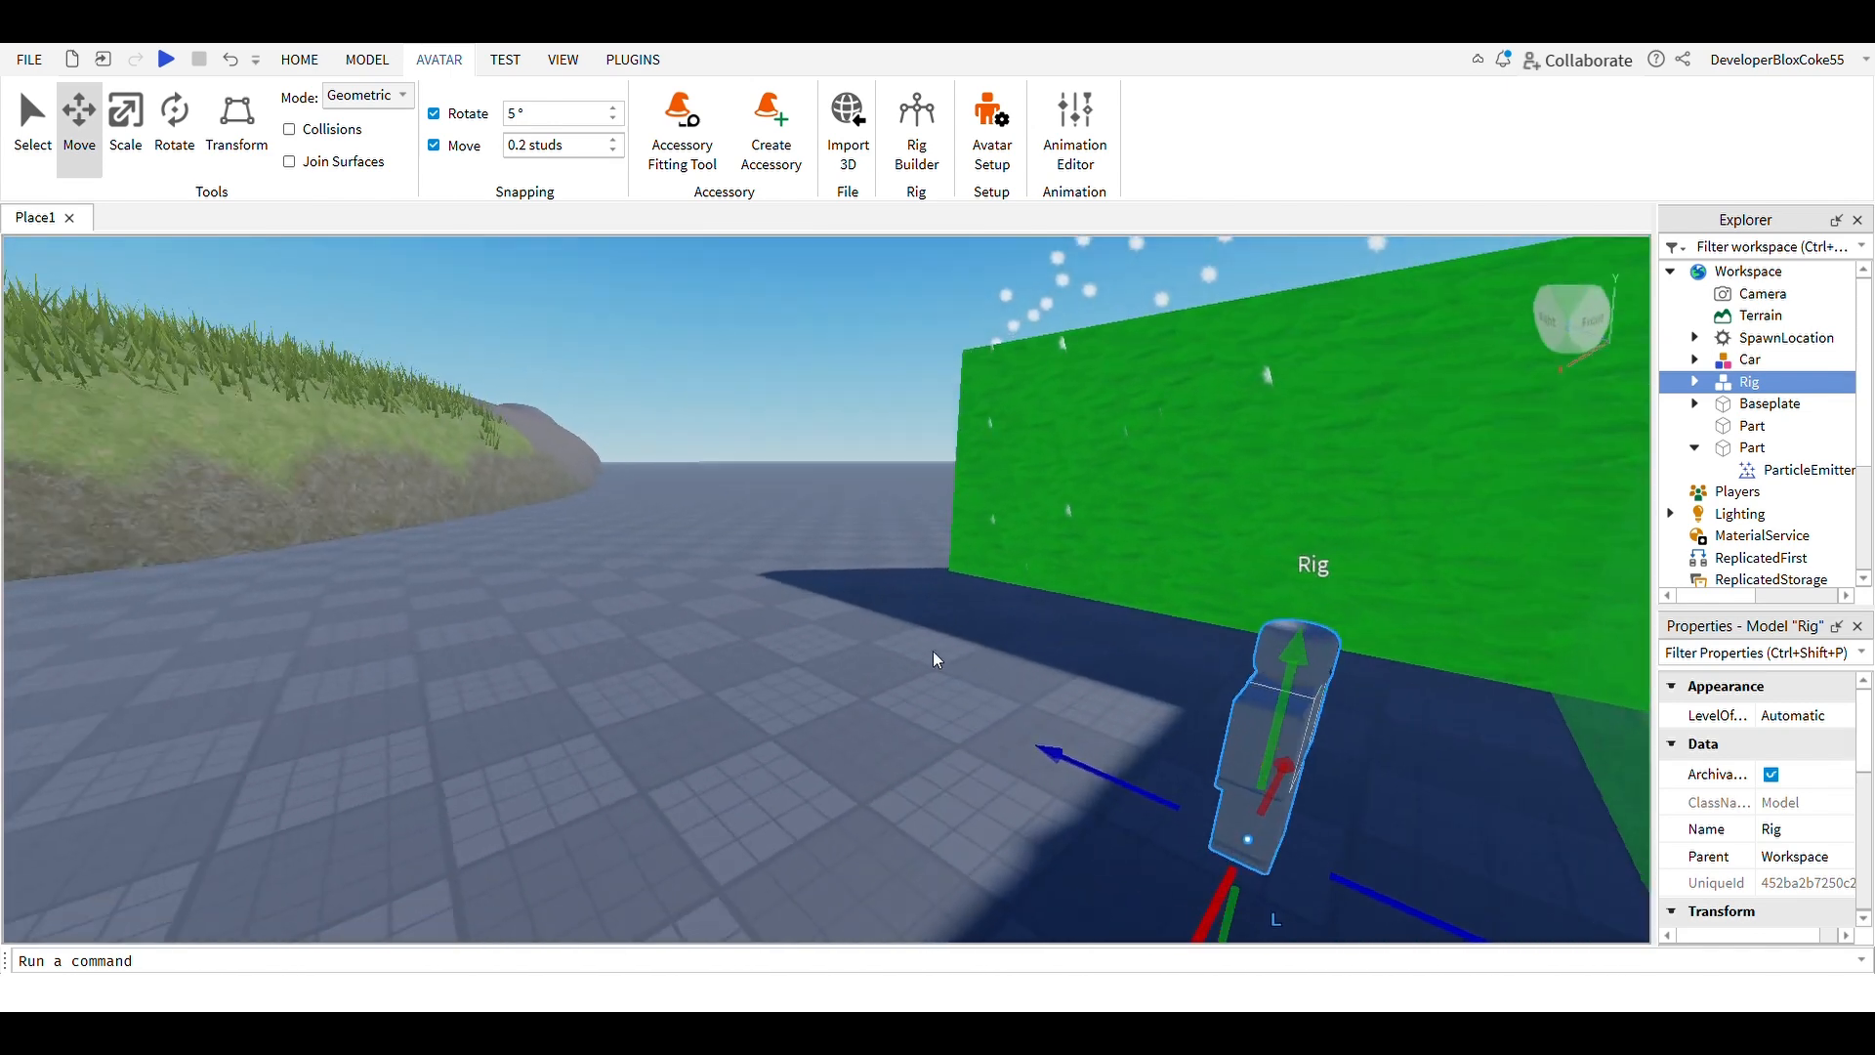
pyautogui.scroll(-4, 935, 659)
pyautogui.moveTo(1252, 717); pyautogui.dragTo(1016, 672)
pyautogui.moveTo(1015, 672); pyautogui.dragTo(1156, 720, button='right')
pyautogui.scroll(-3, 1156, 720)
pyautogui.scroll(3, 1155, 720)
pyautogui.press('f')
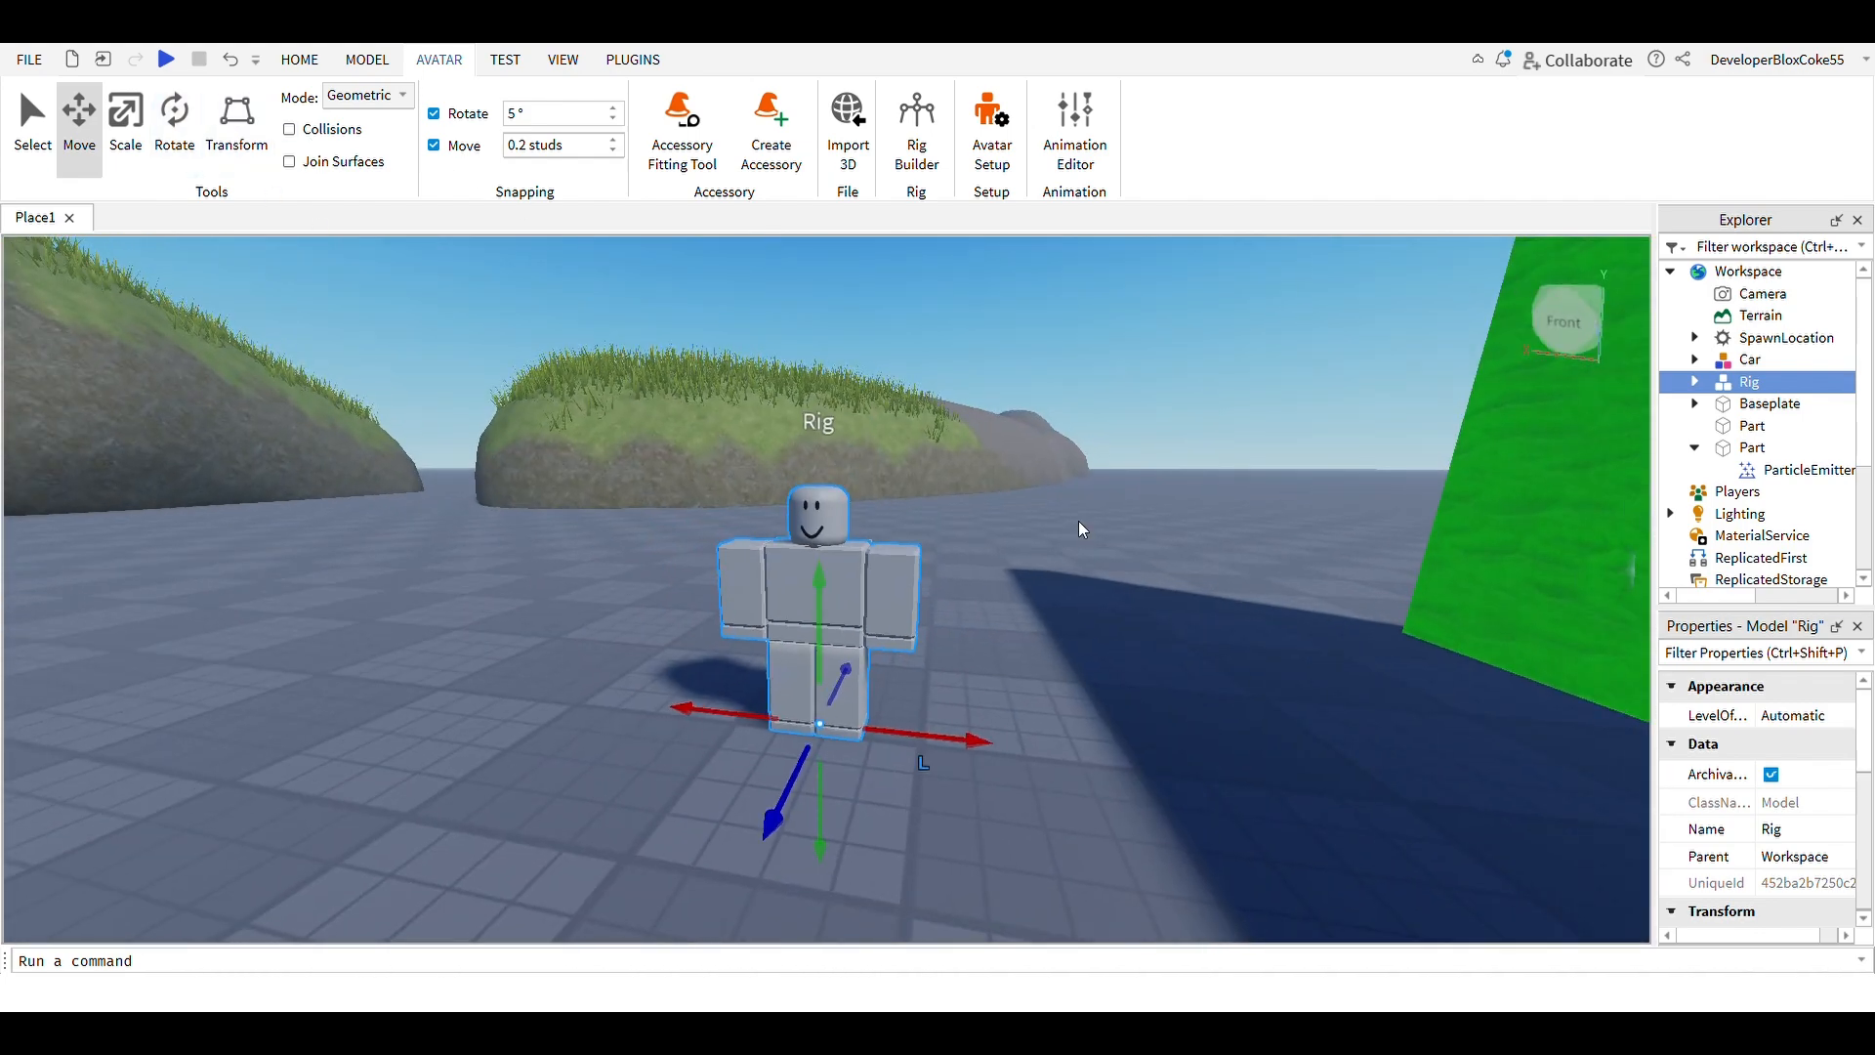
pyautogui.click(1146, 298)
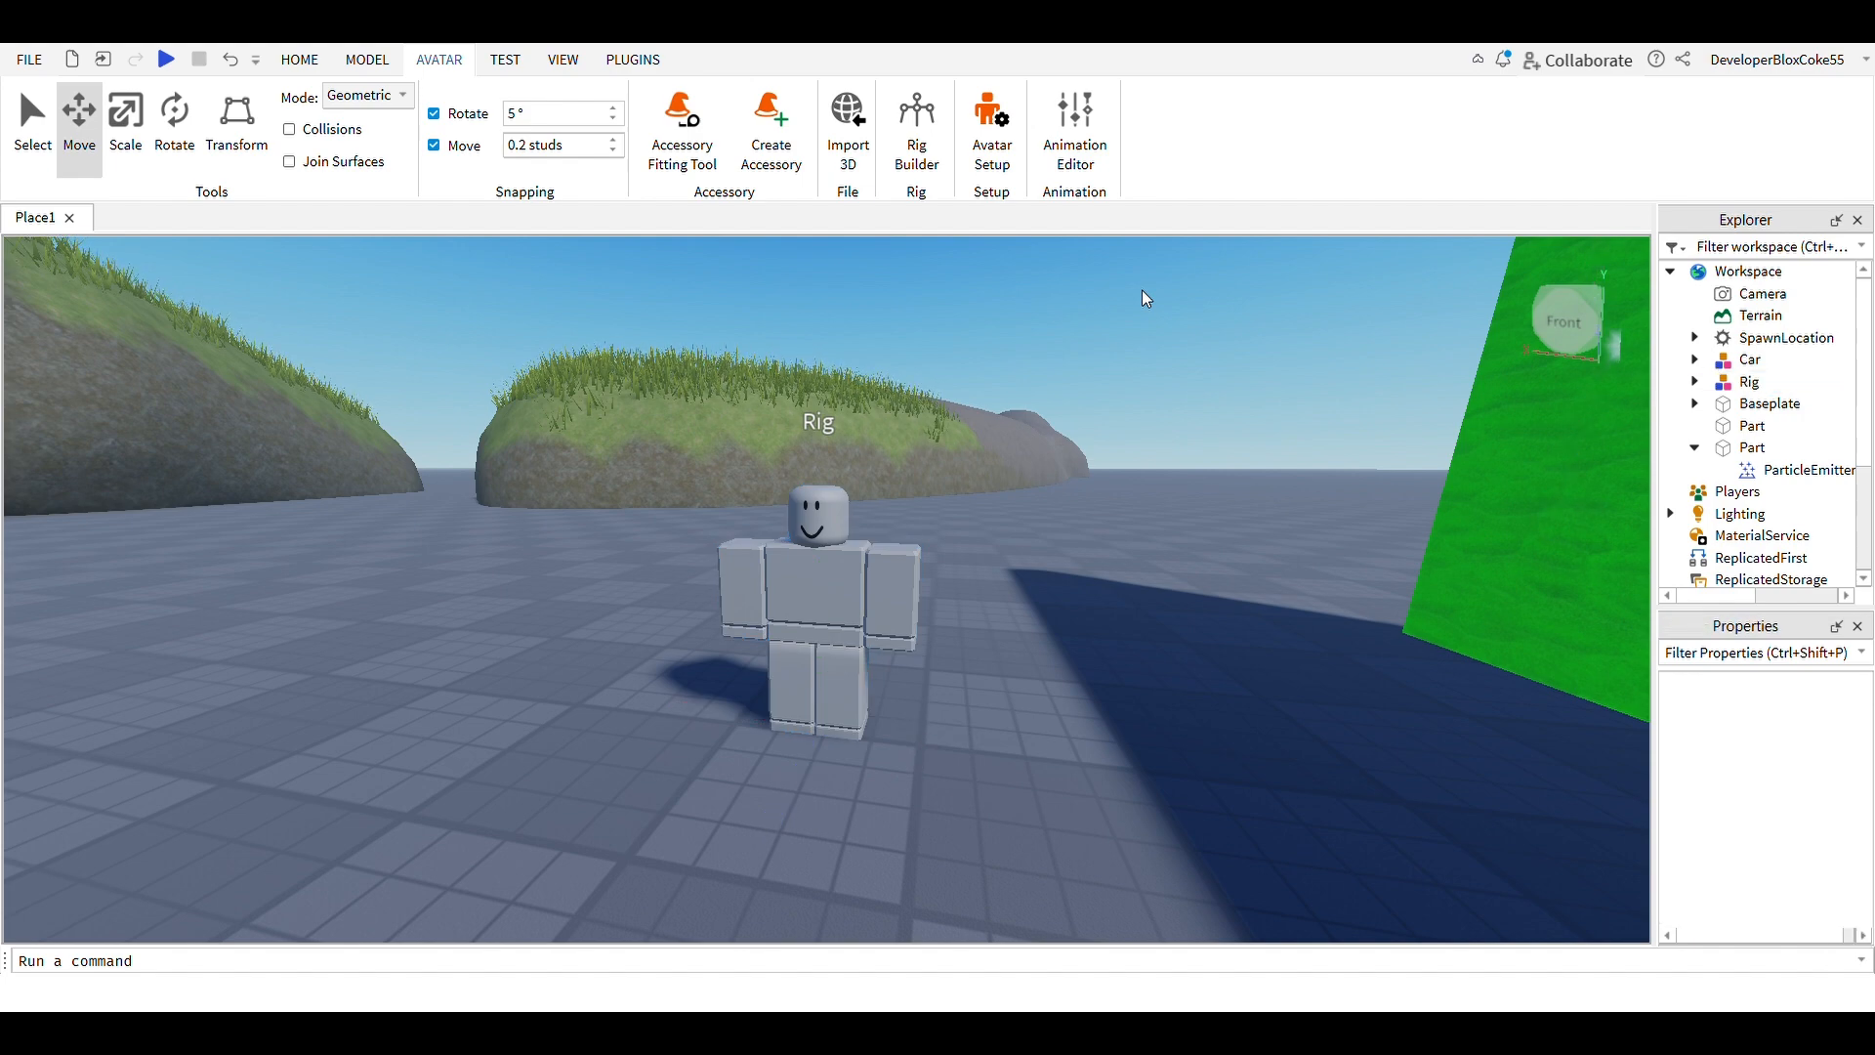
# Examine the rig, green walls, car and terrain together from farther away
pyautogui.press('s')
pyautogui.press('a')
pyautogui.moveTo(1139, 323); pyautogui.dragTo(1109, 276, button='right')
pyautogui.press('d')
pyautogui.press('s')
pyautogui.press('a')
pyautogui.press('s')
pyautogui.press('d')
pyautogui.press('w')
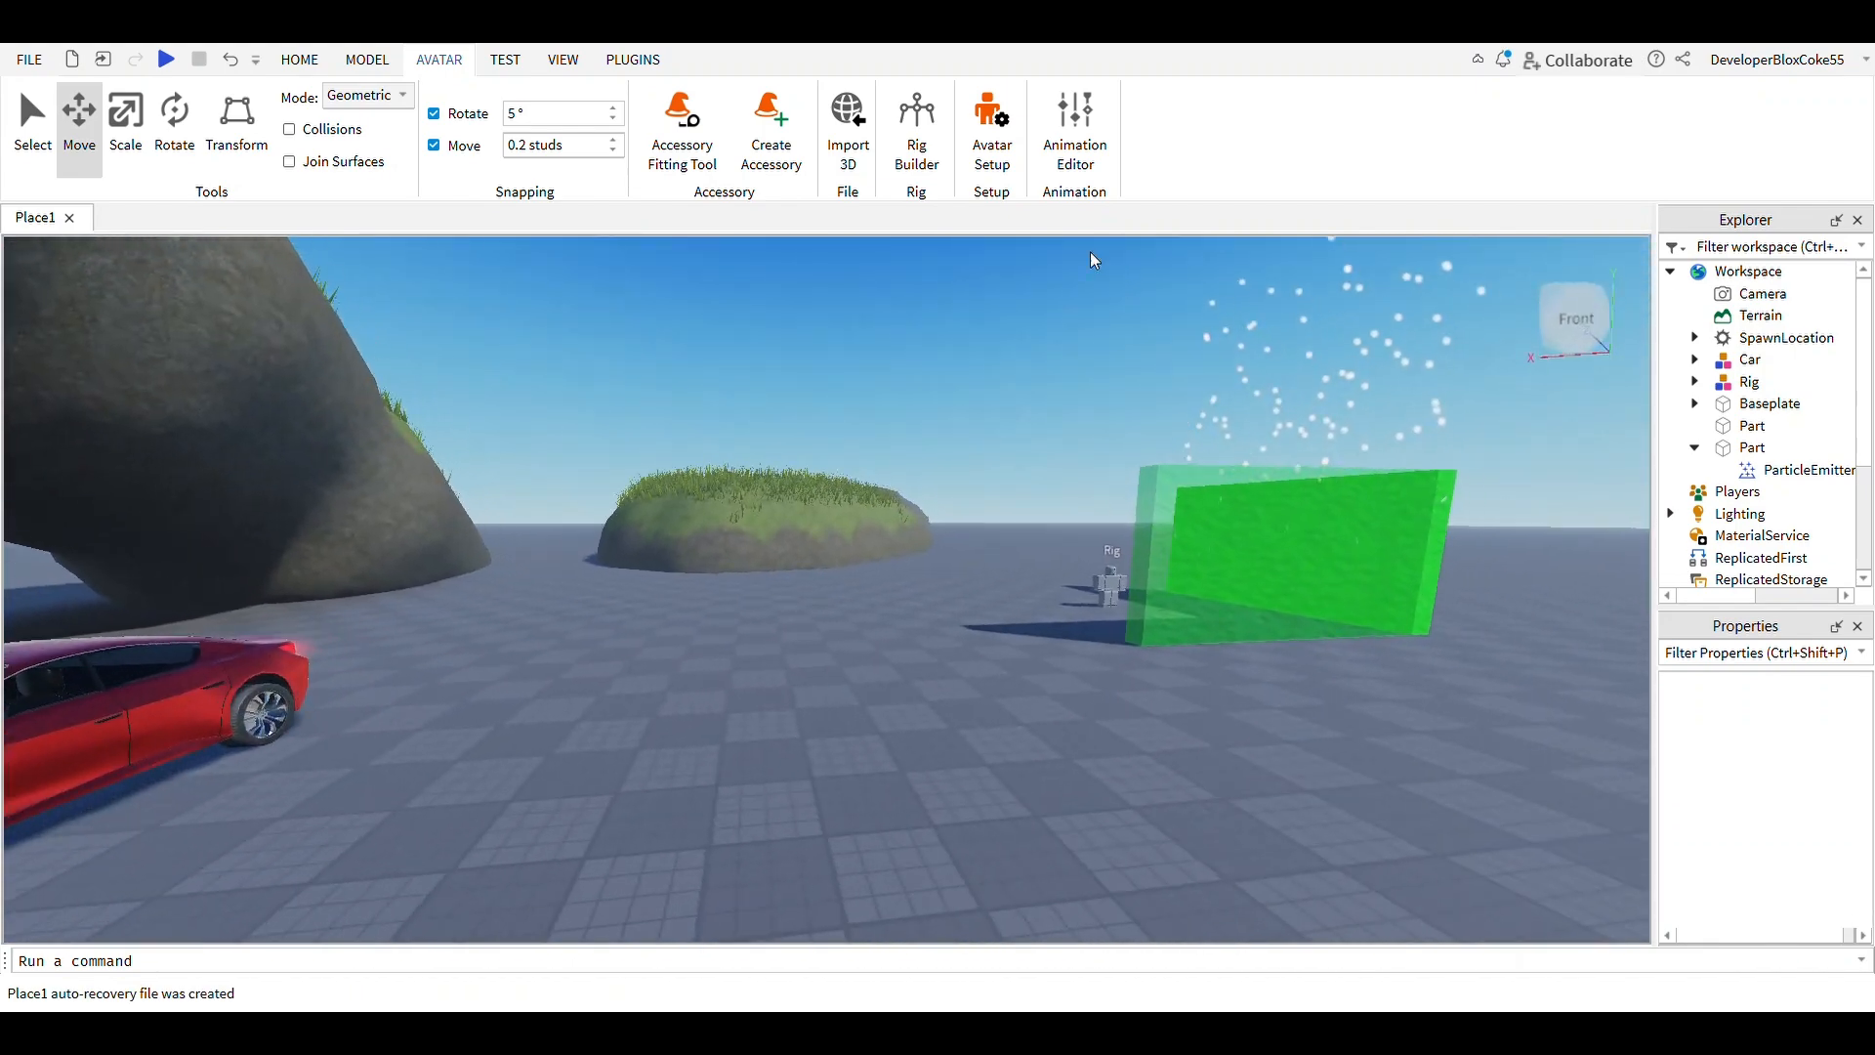
pyautogui.press('s')
# Show the wind direction control and set the wind's pitch to 33°
pyautogui.click(522, 67)
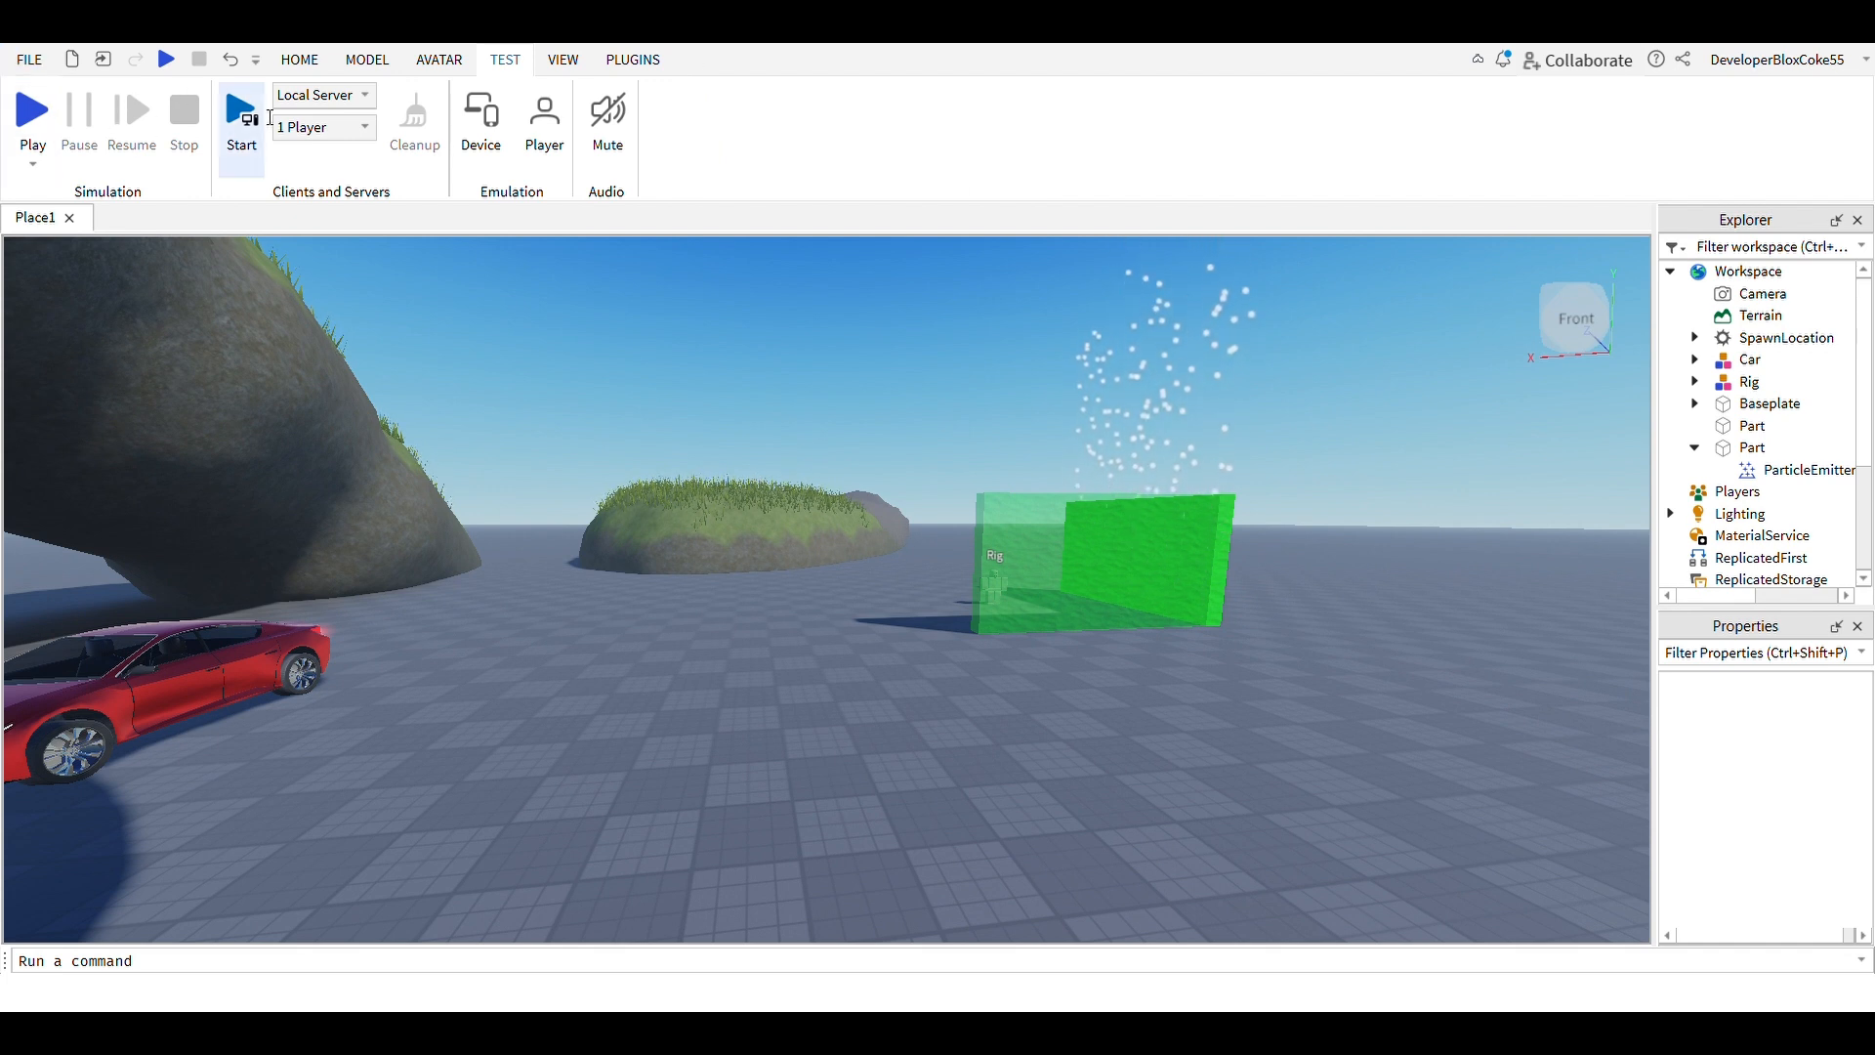
pyautogui.click(558, 61)
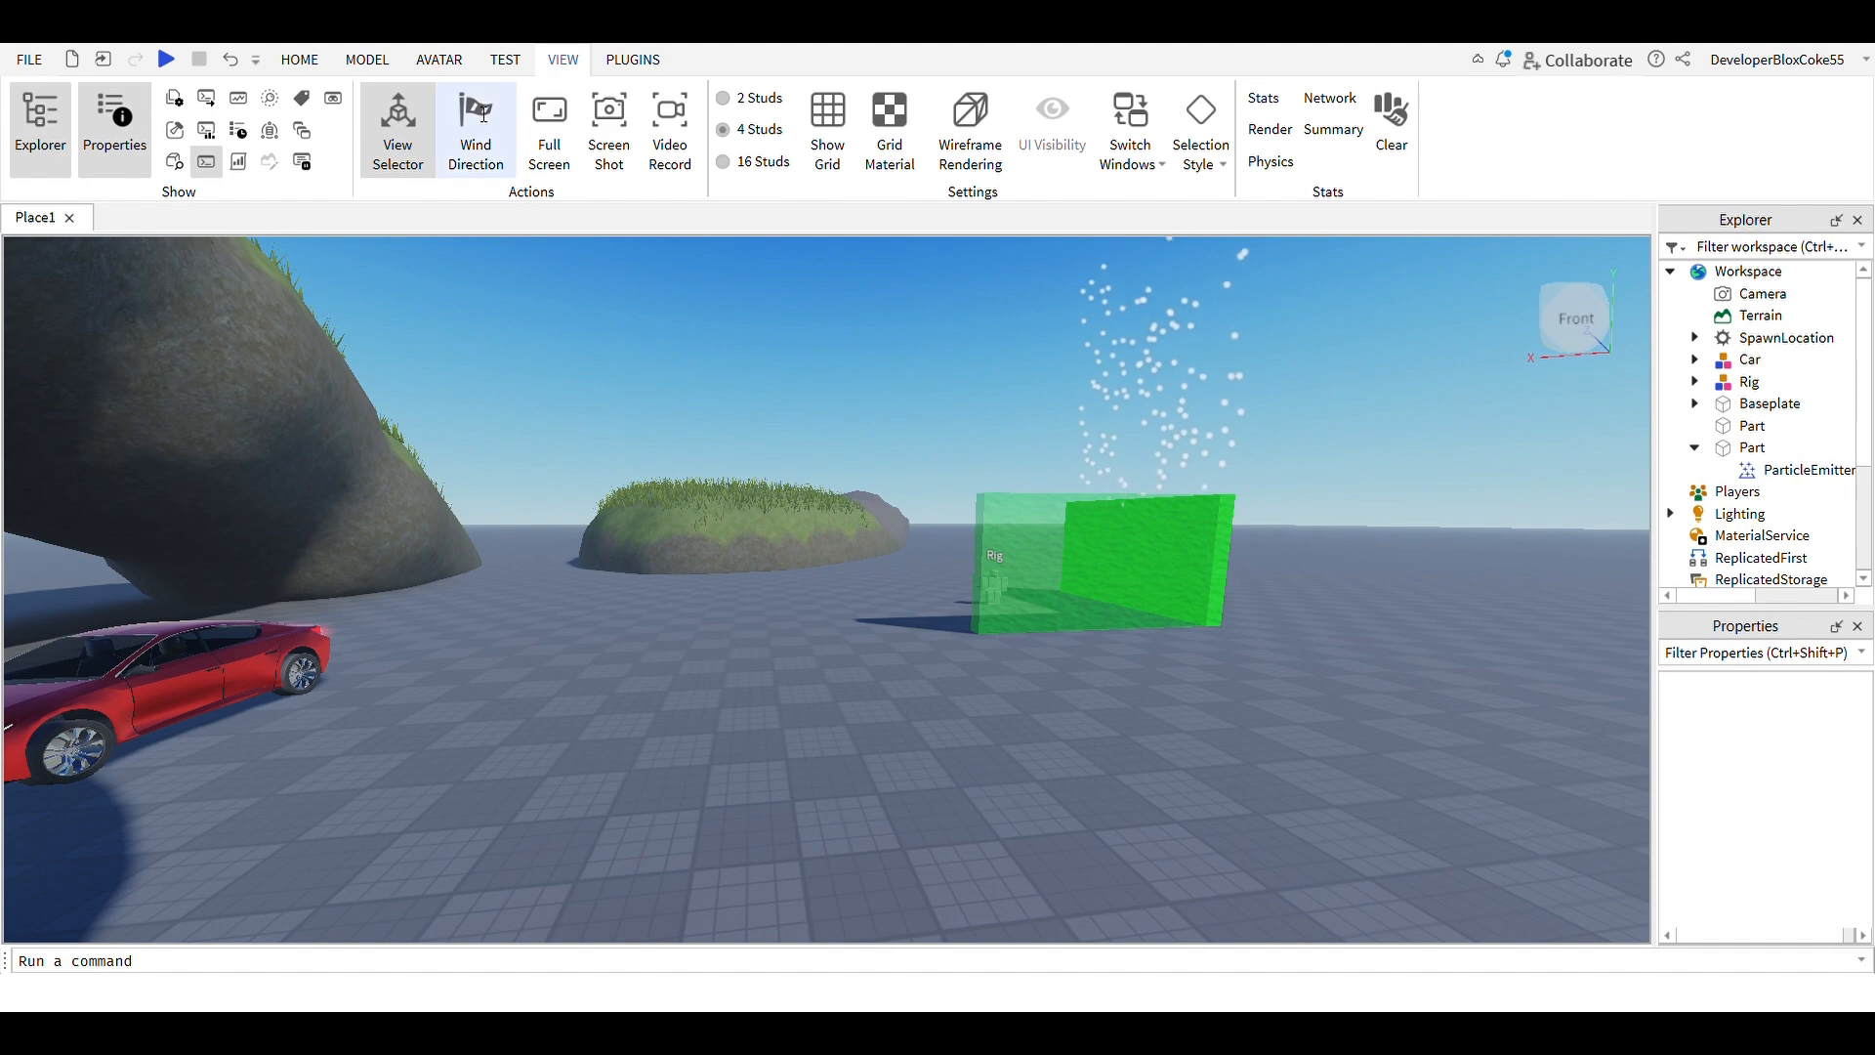
pyautogui.press('w')
pyautogui.moveTo(830, 315); pyautogui.dragTo(835, 317, button='right')
pyautogui.press('s')
pyautogui.press('a')
pyautogui.press('w')
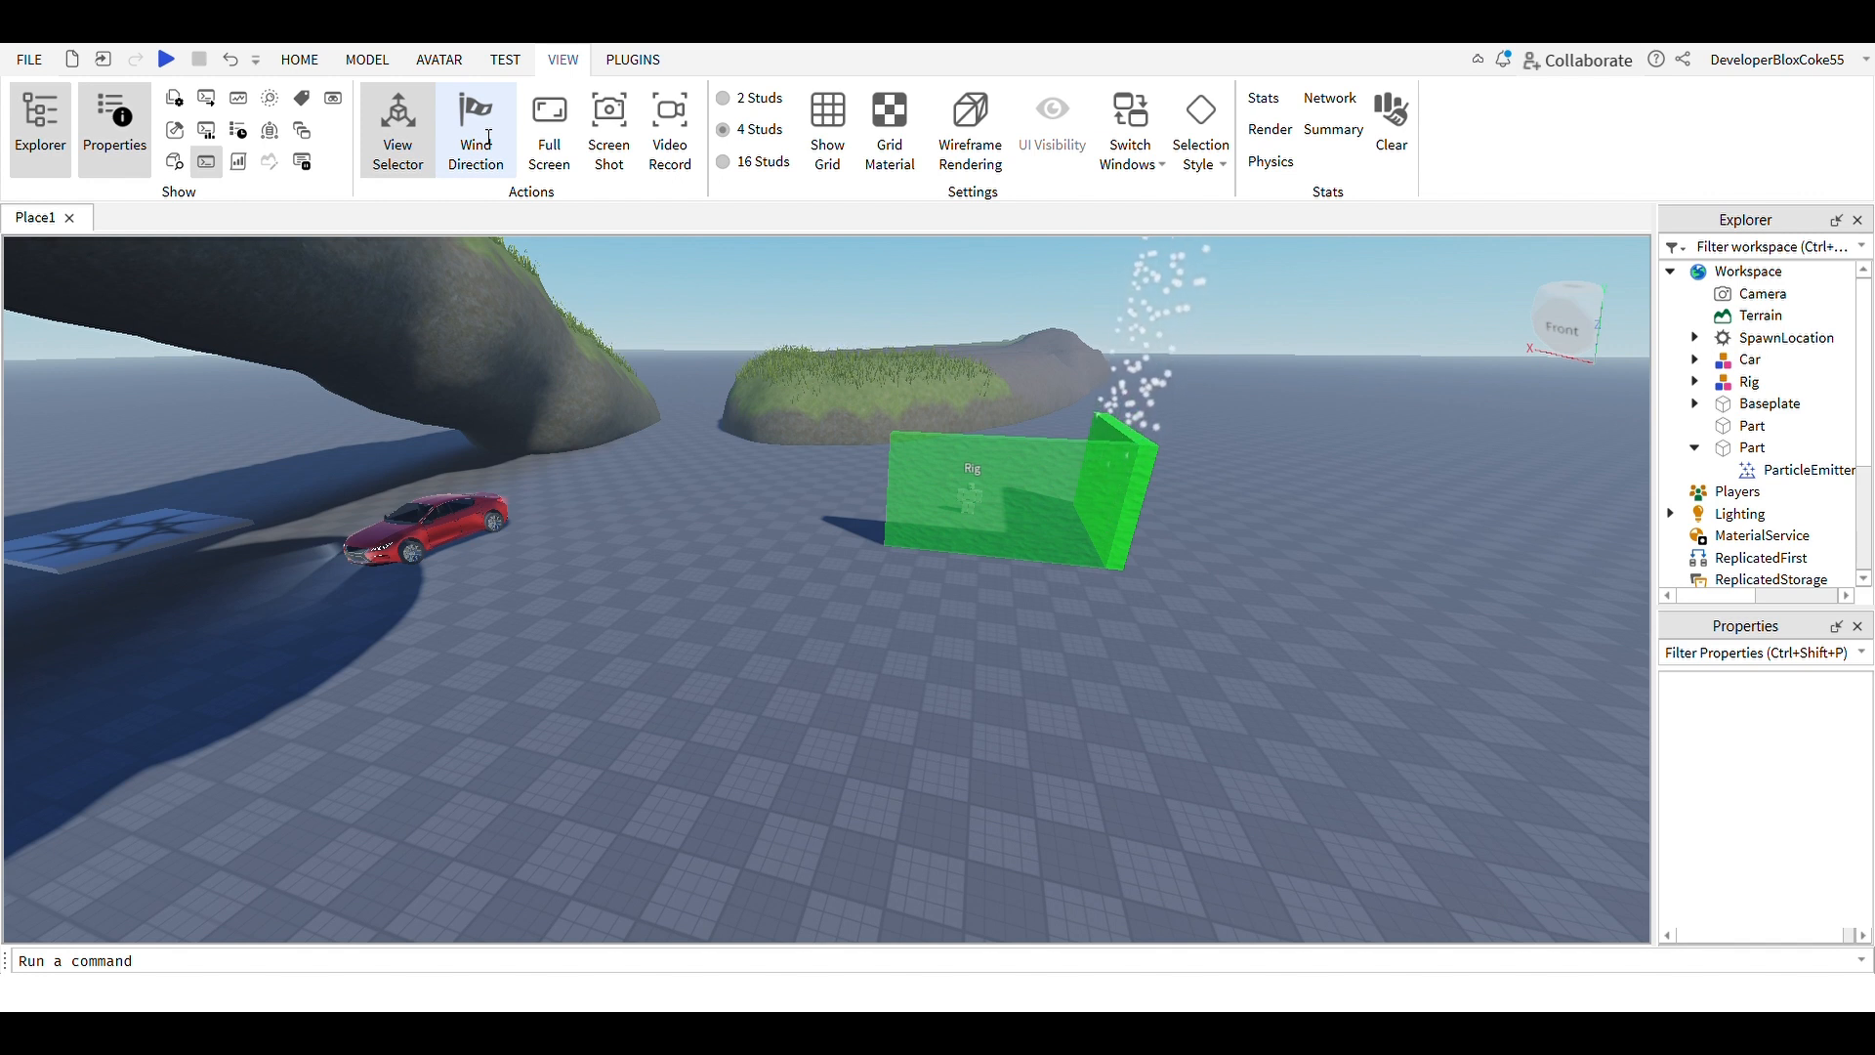
pyautogui.click(489, 138)
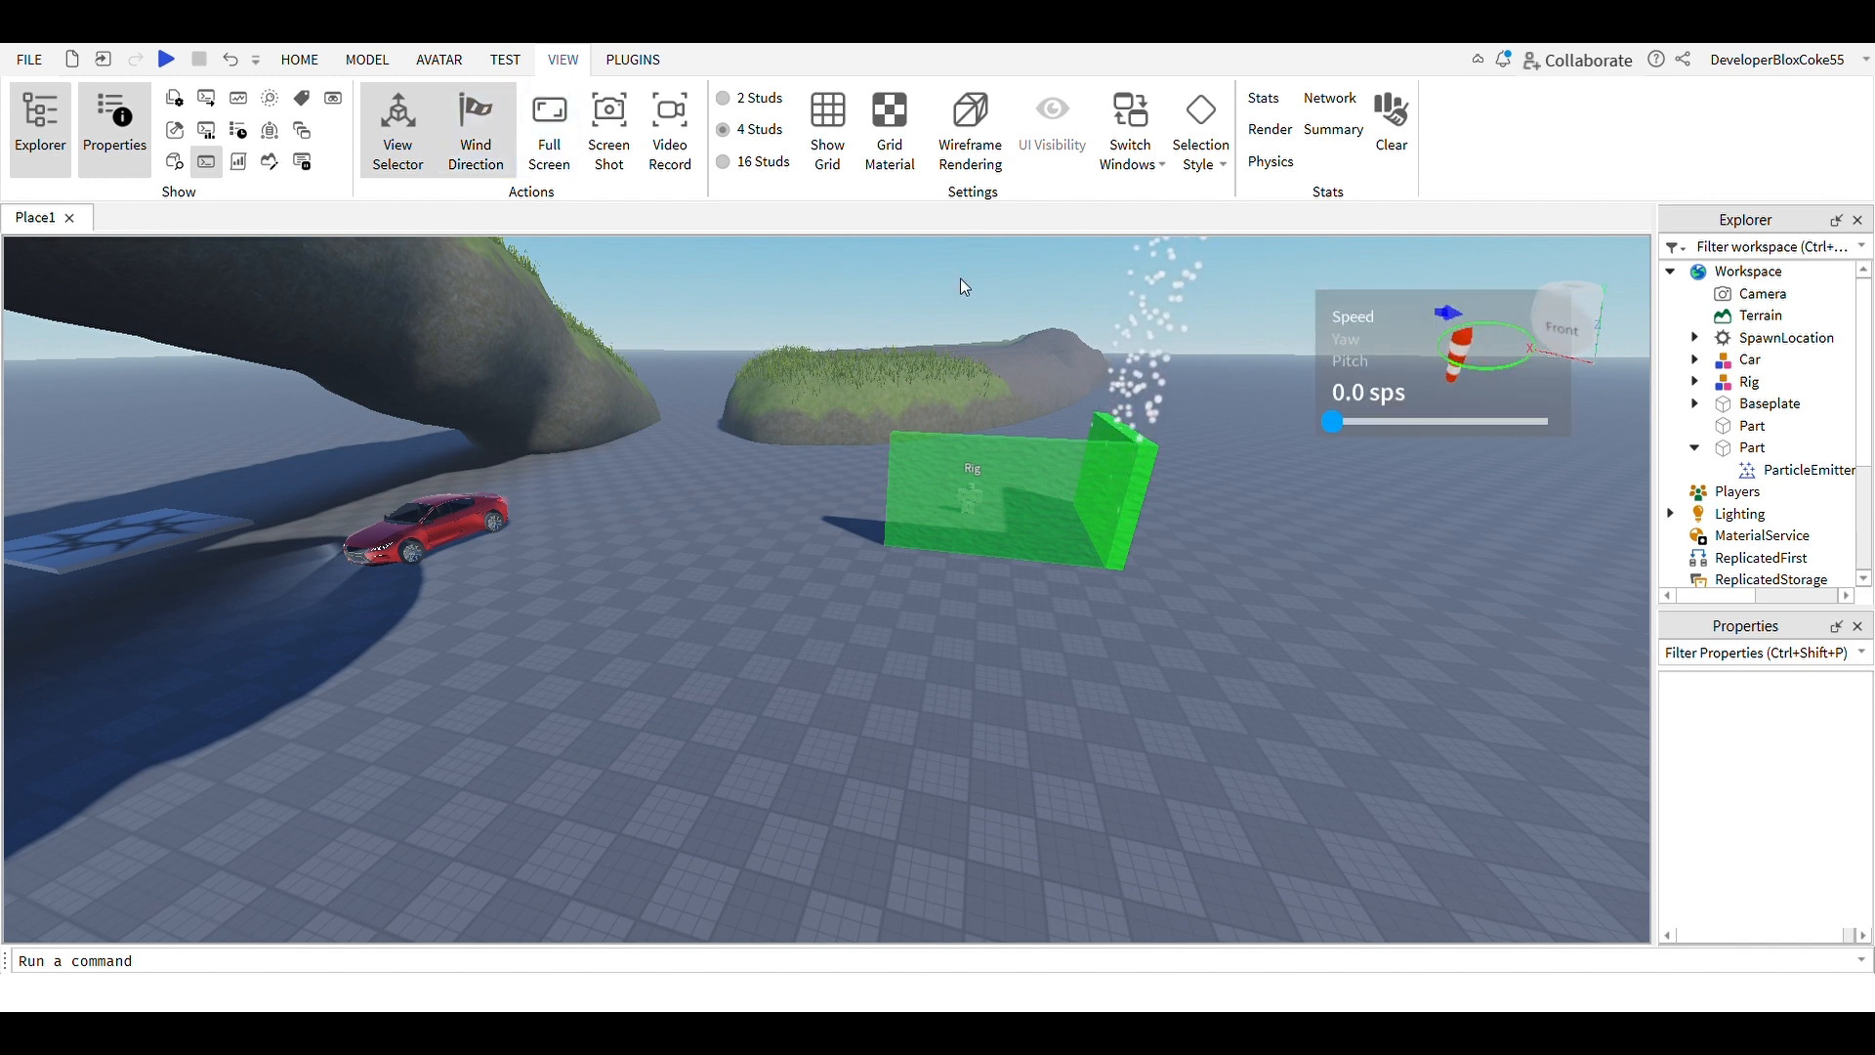
pyautogui.click(1483, 362)
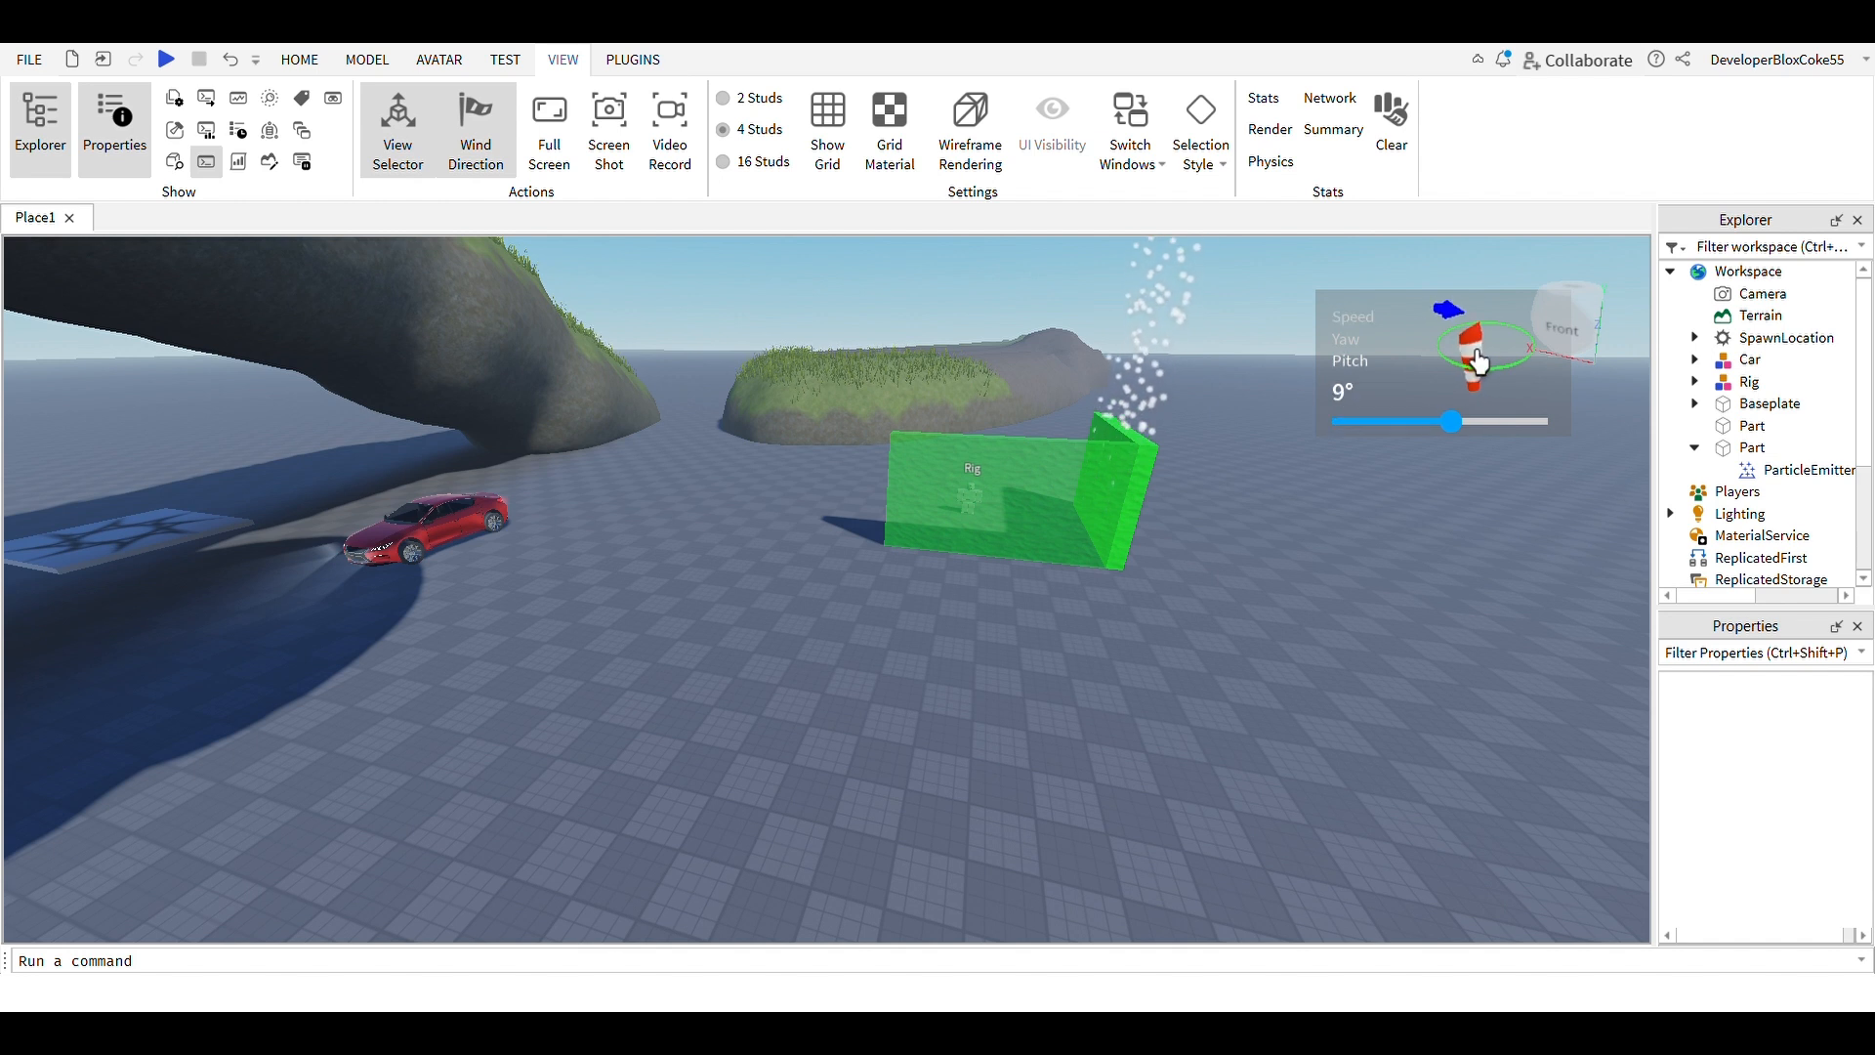
pyautogui.moveTo(1612, 450)
pyautogui.mouseDown()
pyautogui.moveTo(1540, 330)
pyautogui.moveTo(1482, 350)
pyautogui.moveTo(1525, 363)
pyautogui.moveTo(1504, 332)
pyautogui.moveTo(1462, 369)
pyautogui.moveTo(1594, 430)
pyautogui.moveTo(1481, 368)
pyautogui.moveTo(1529, 414)
pyautogui.moveTo(1520, 463)
pyautogui.moveTo(1591, 457)
pyautogui.moveTo(1403, 469)
pyautogui.moveTo(1587, 463)
pyautogui.mouseUp()
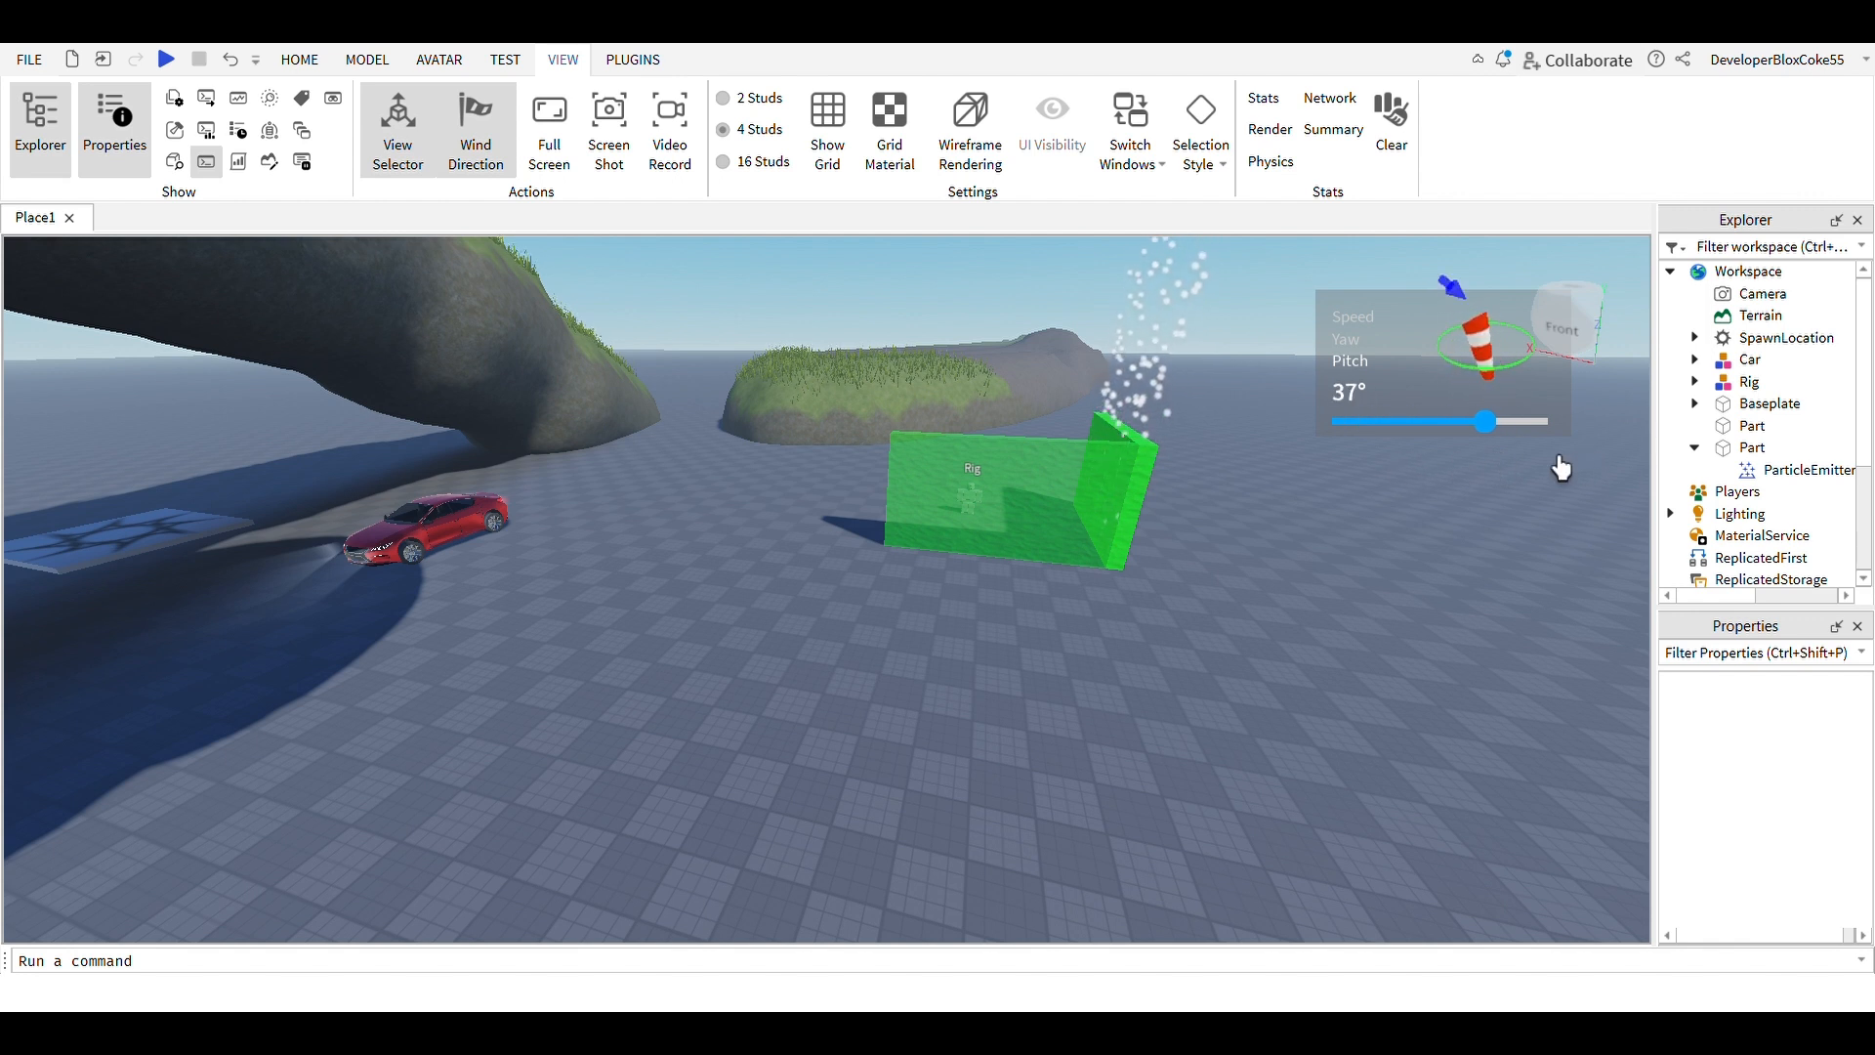
pyautogui.moveTo(1543, 474); pyautogui.dragTo(1582, 451)
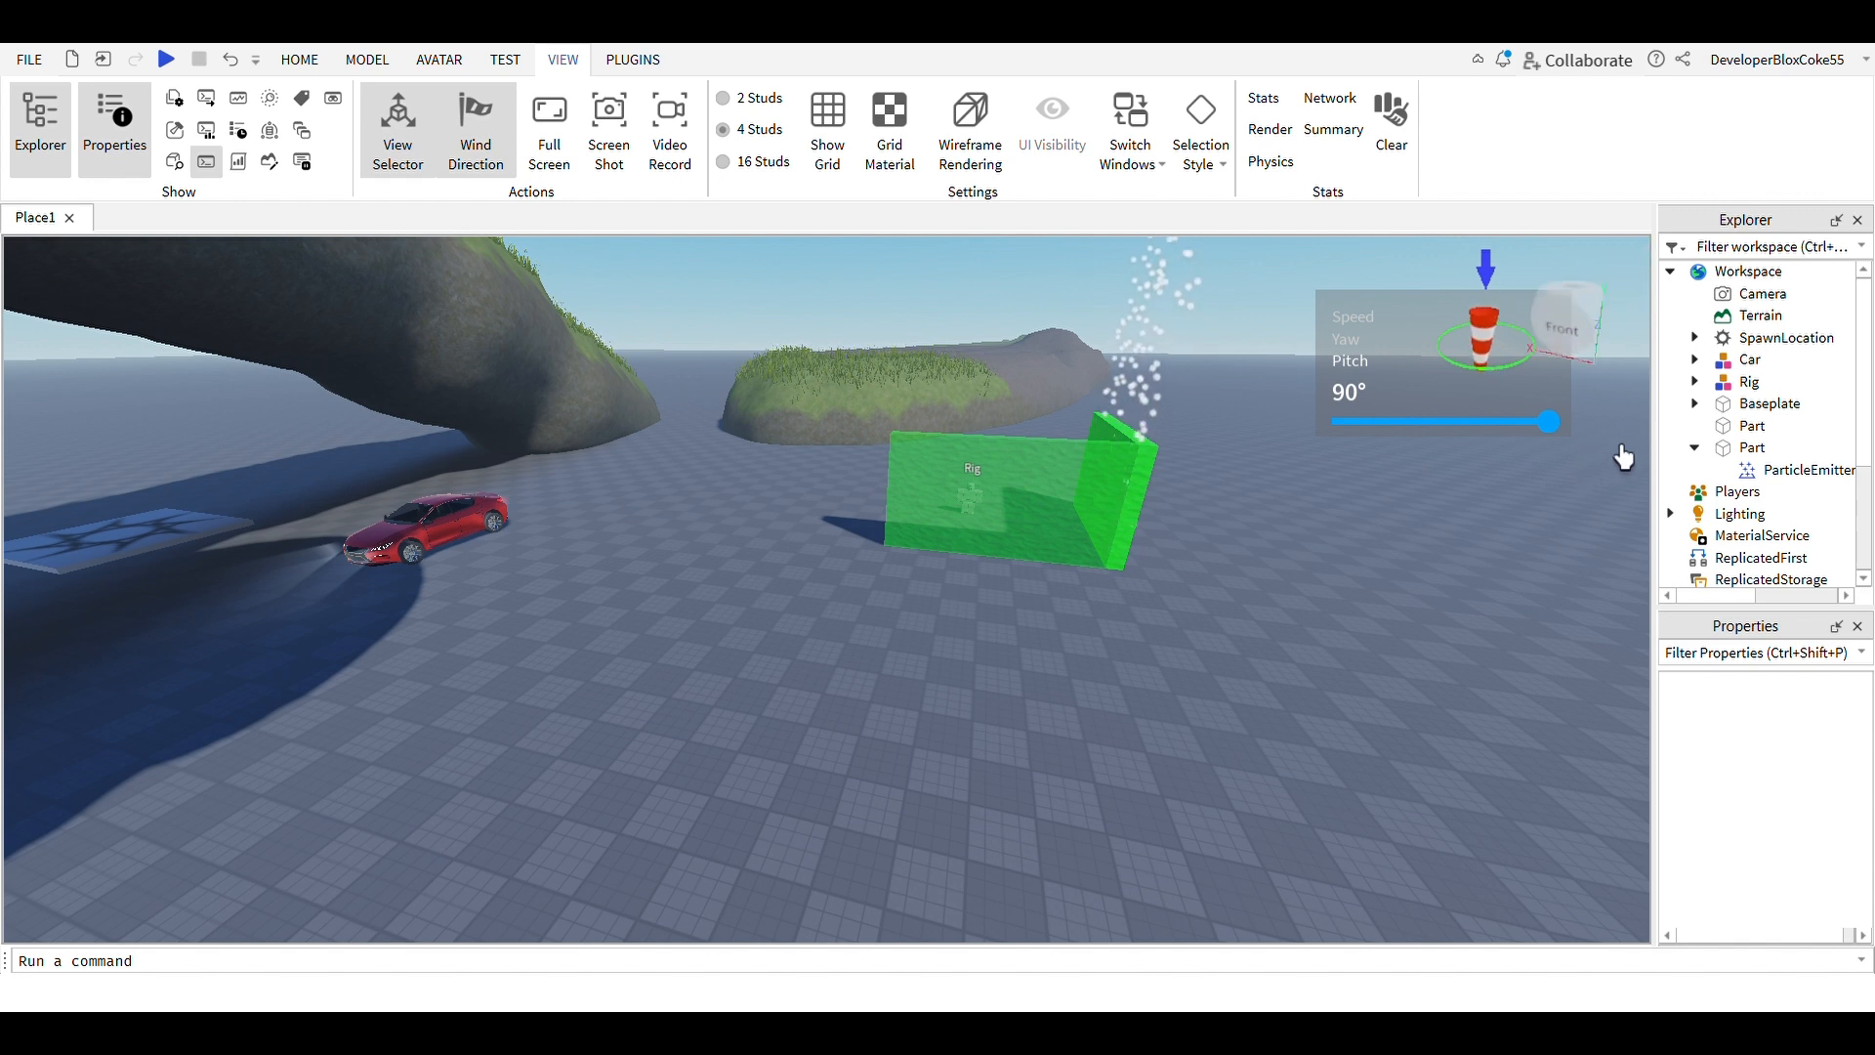
pyautogui.moveTo(1525, 467)
pyautogui.mouseDown()
pyautogui.moveTo(1474, 476)
pyautogui.moveTo(1514, 468)
pyautogui.moveTo(1310, 420)
pyautogui.moveTo(1549, 473)
pyautogui.moveTo(1522, 471)
pyautogui.mouseUp()
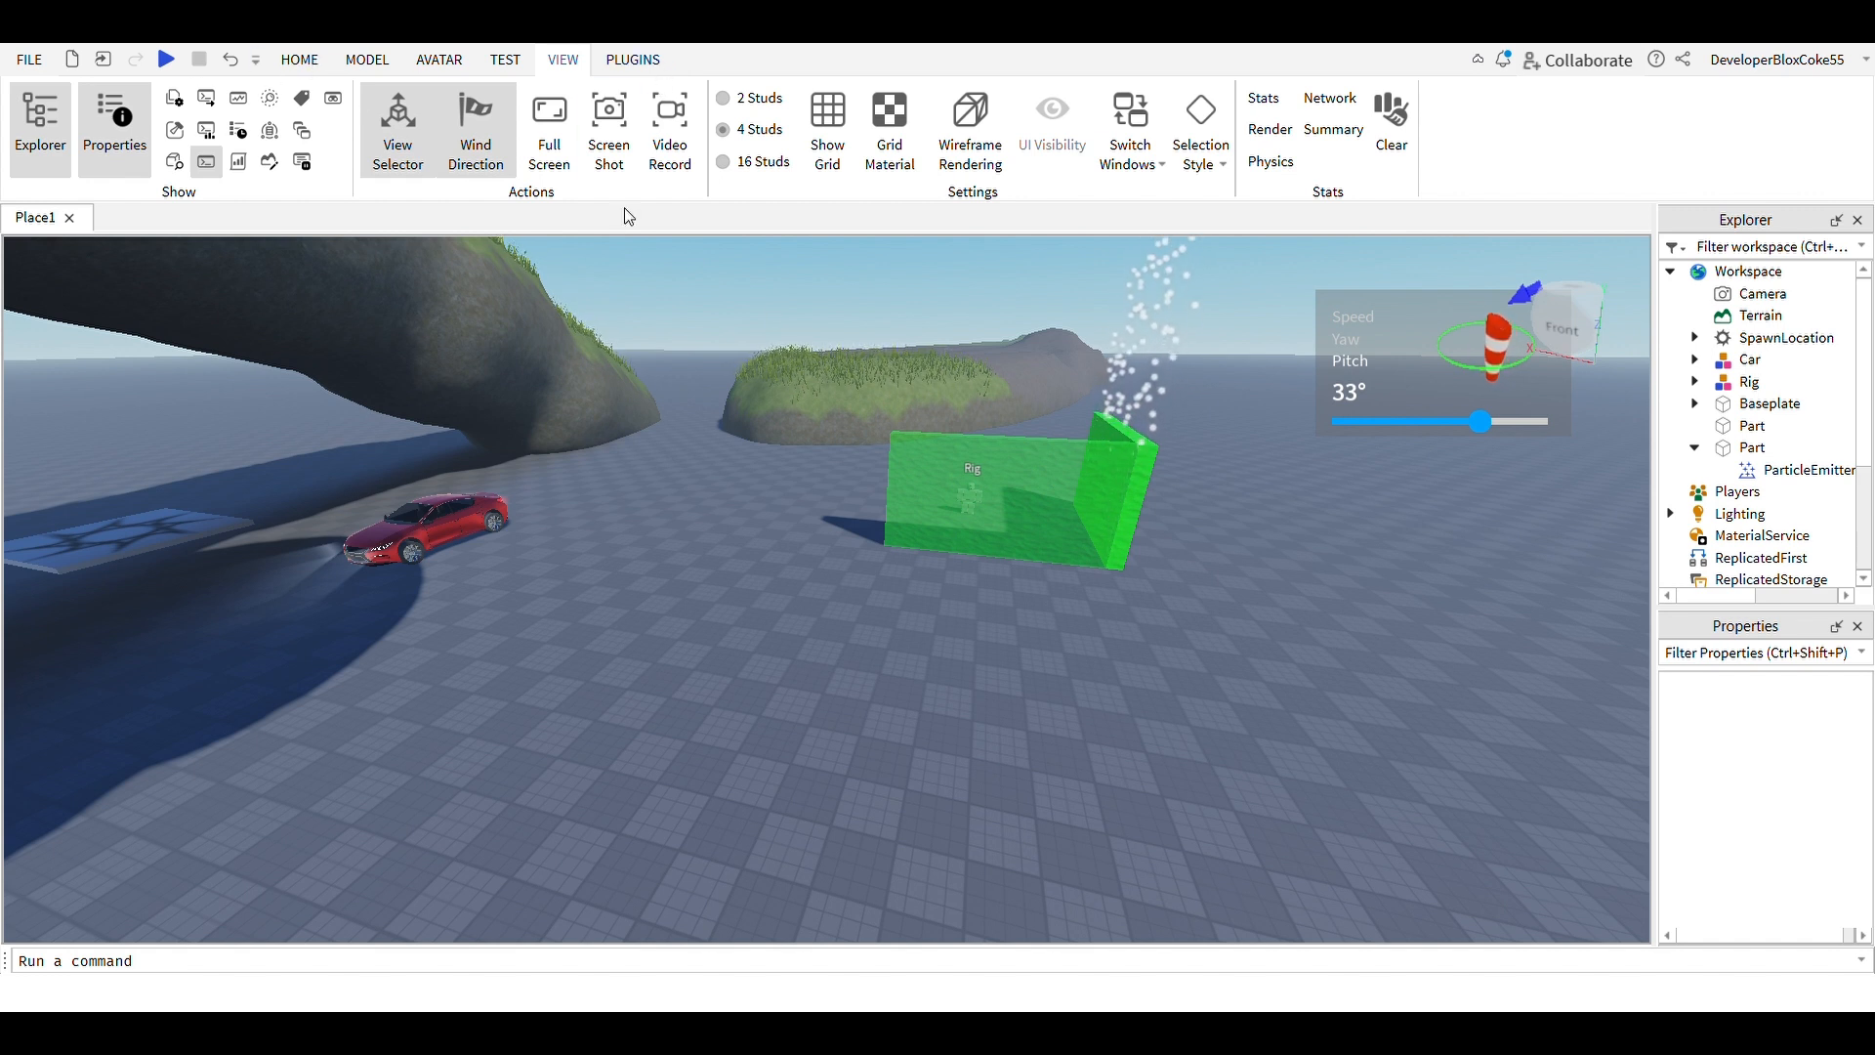
# Start a playtest with the Brushtool panel closed and get the character into the red car
pyautogui.click(512, 60)
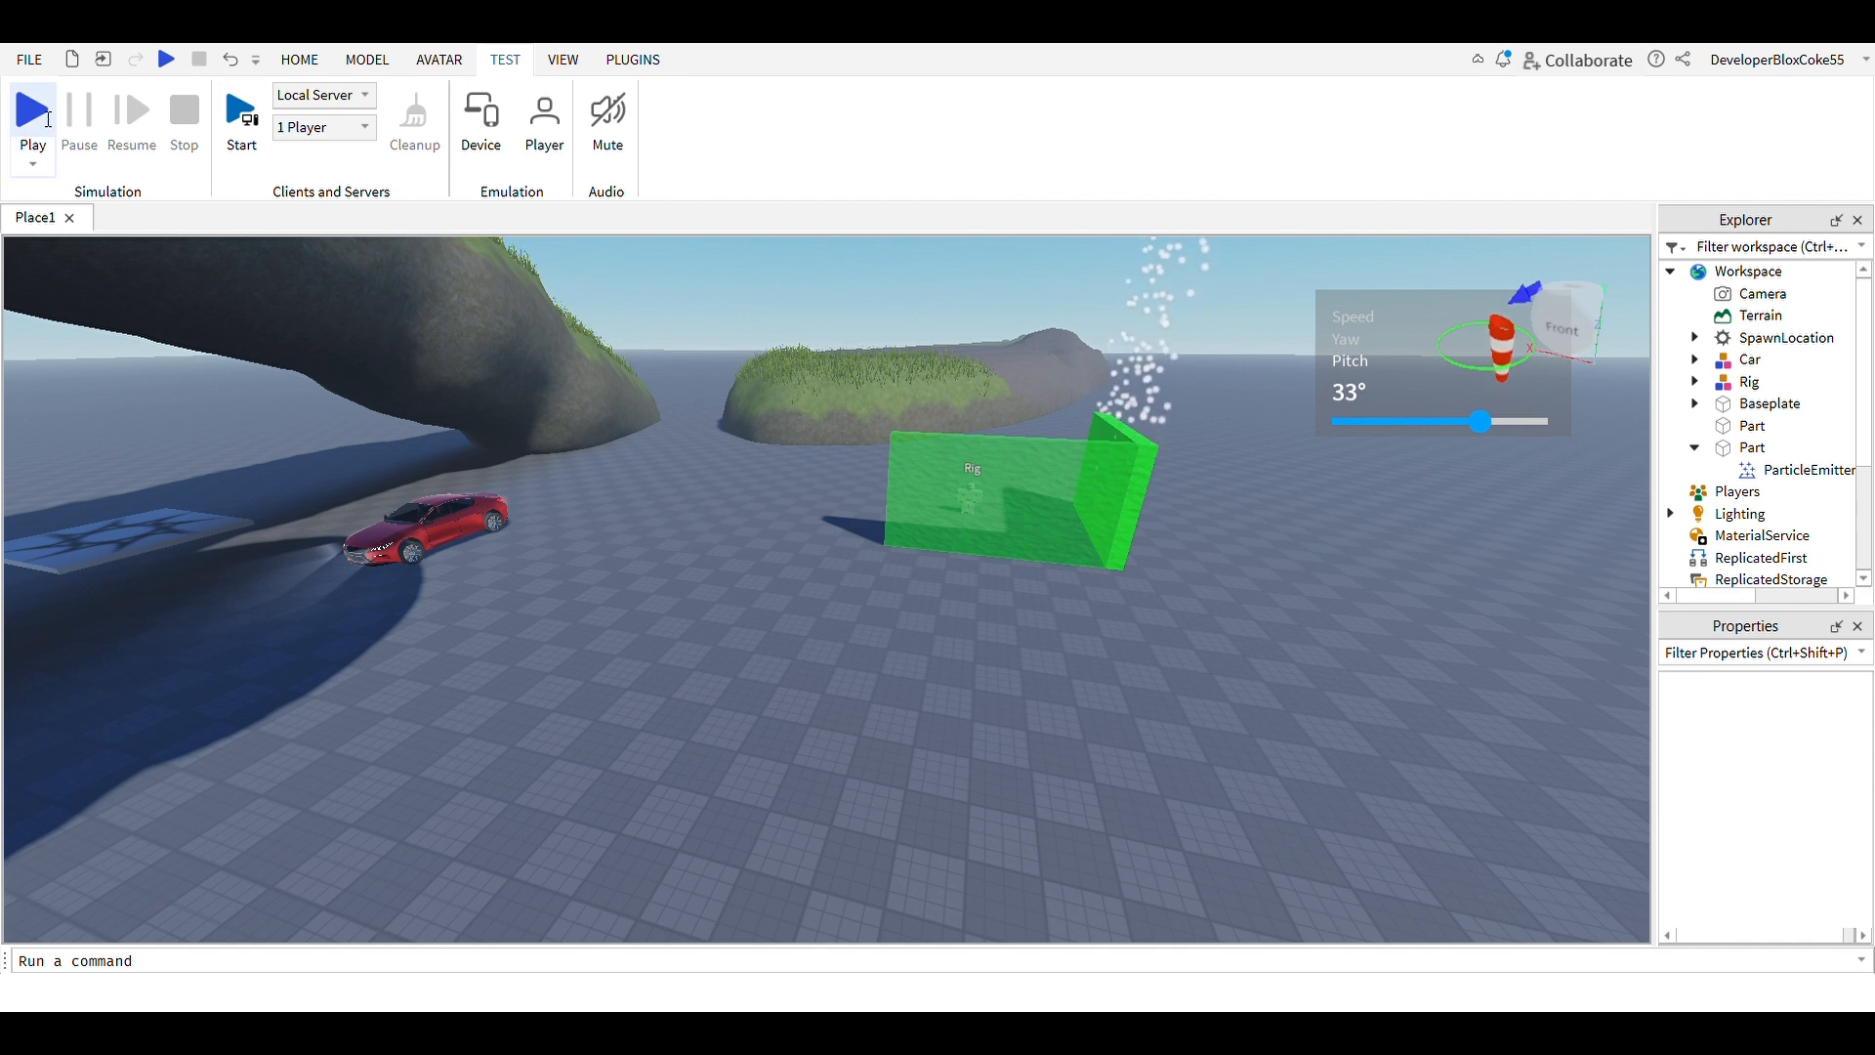
pyautogui.click(33, 112)
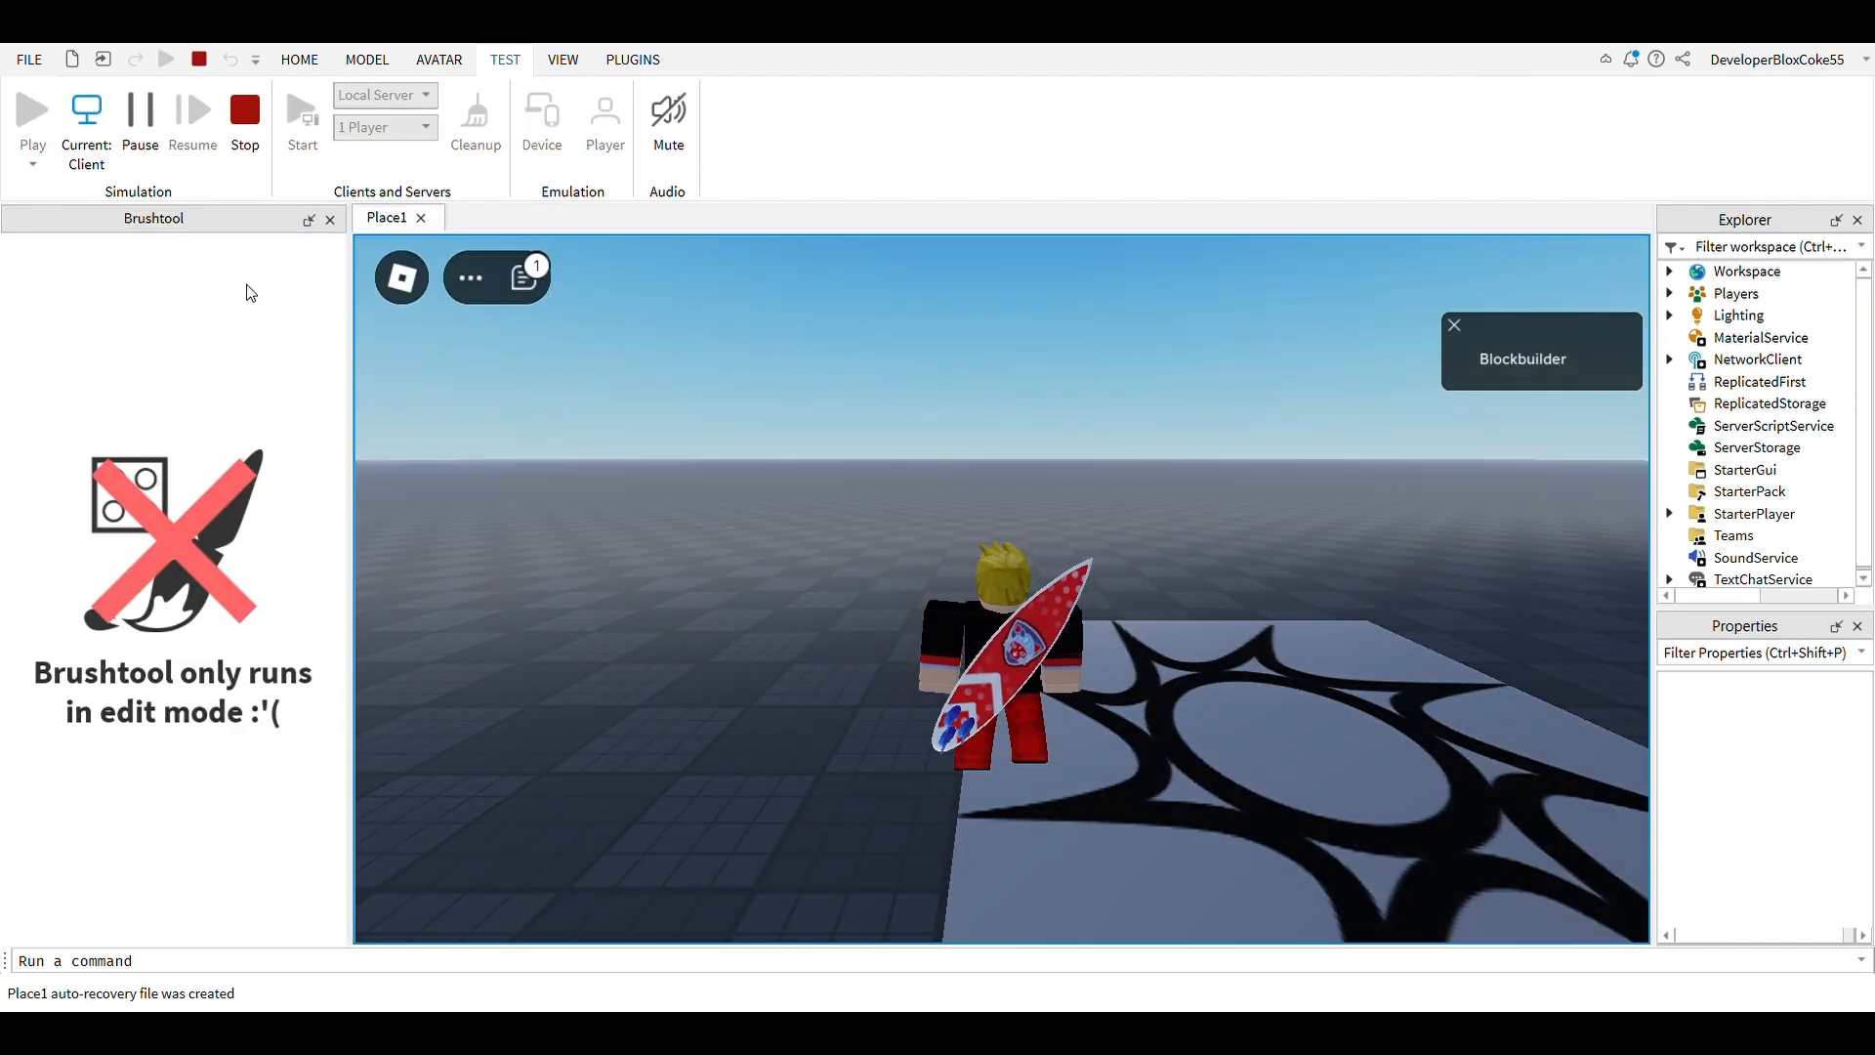
pyautogui.click(330, 220)
pyautogui.moveTo(936, 544); pyautogui.dragTo(940, 542, button='right')
pyautogui.press('w')
pyautogui.press('e')
# Drive the red car past the spawn location and between the grassy hills toward the green walls
pyautogui.press('w')
pyautogui.press('a')
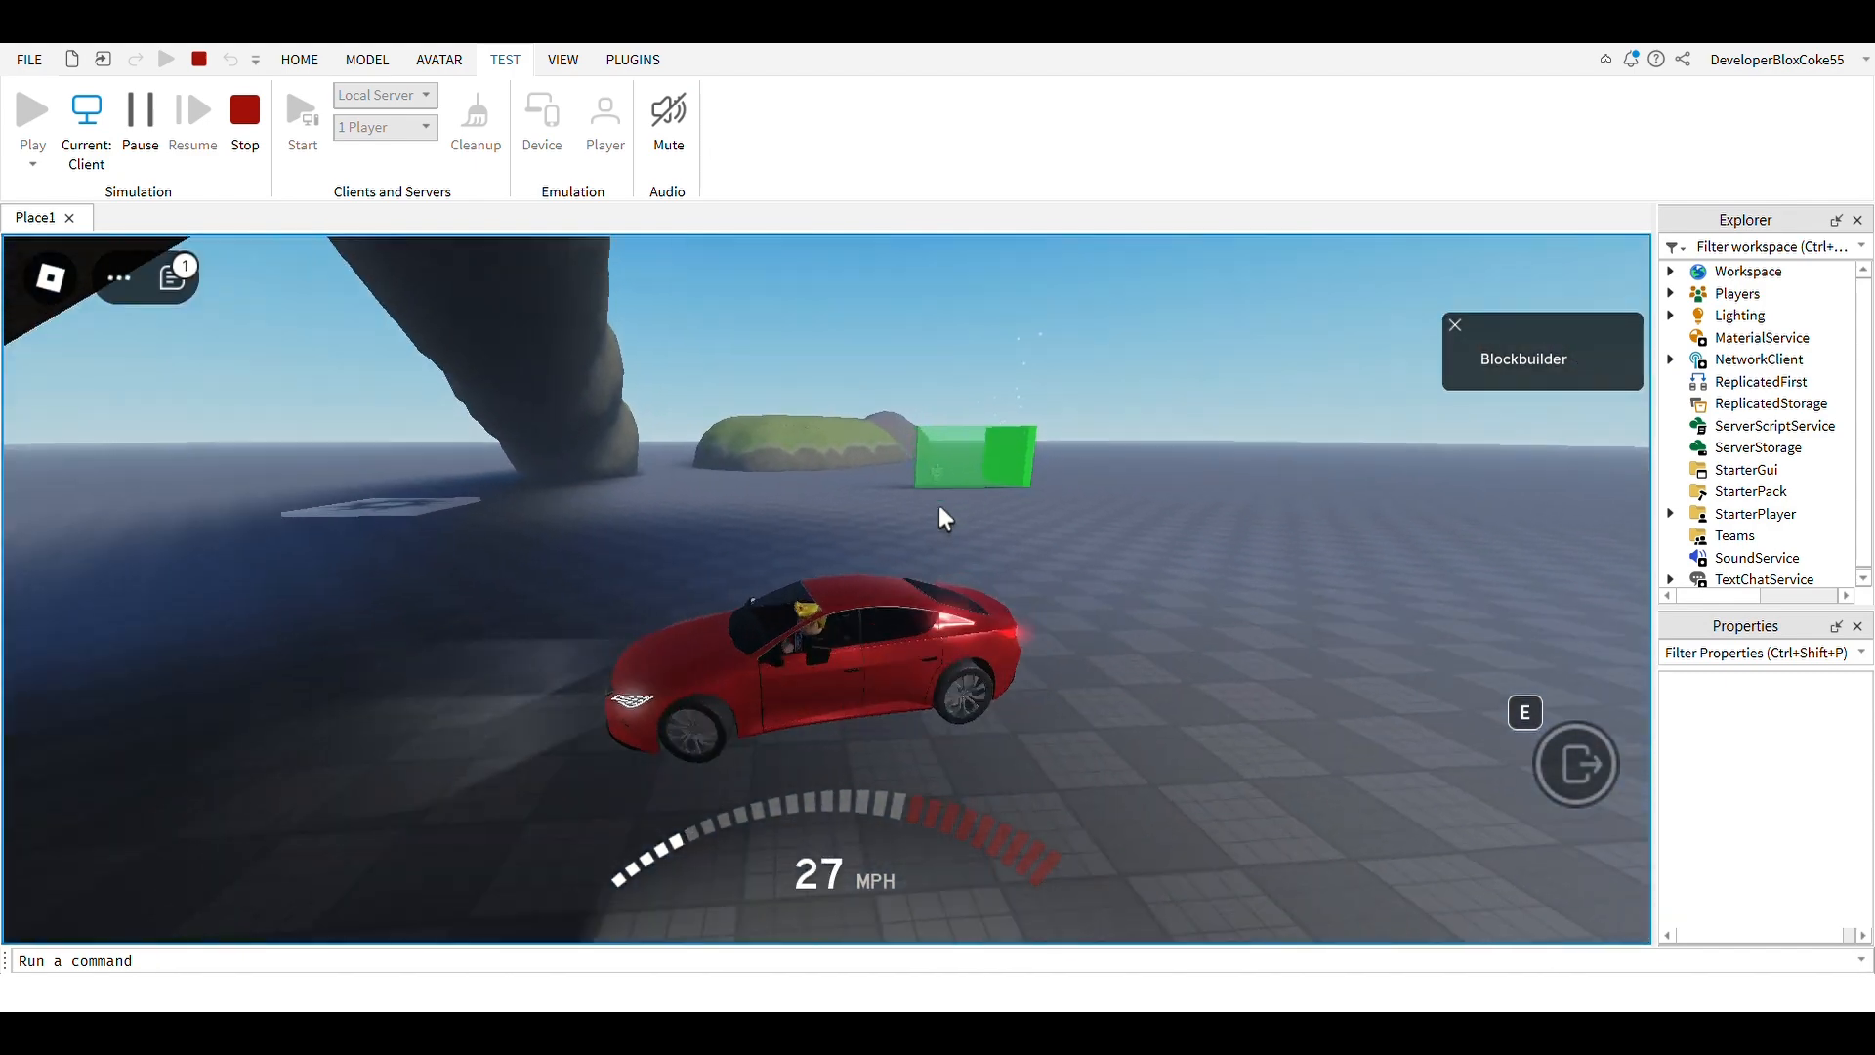
pyautogui.press('w')
pyautogui.press('d')
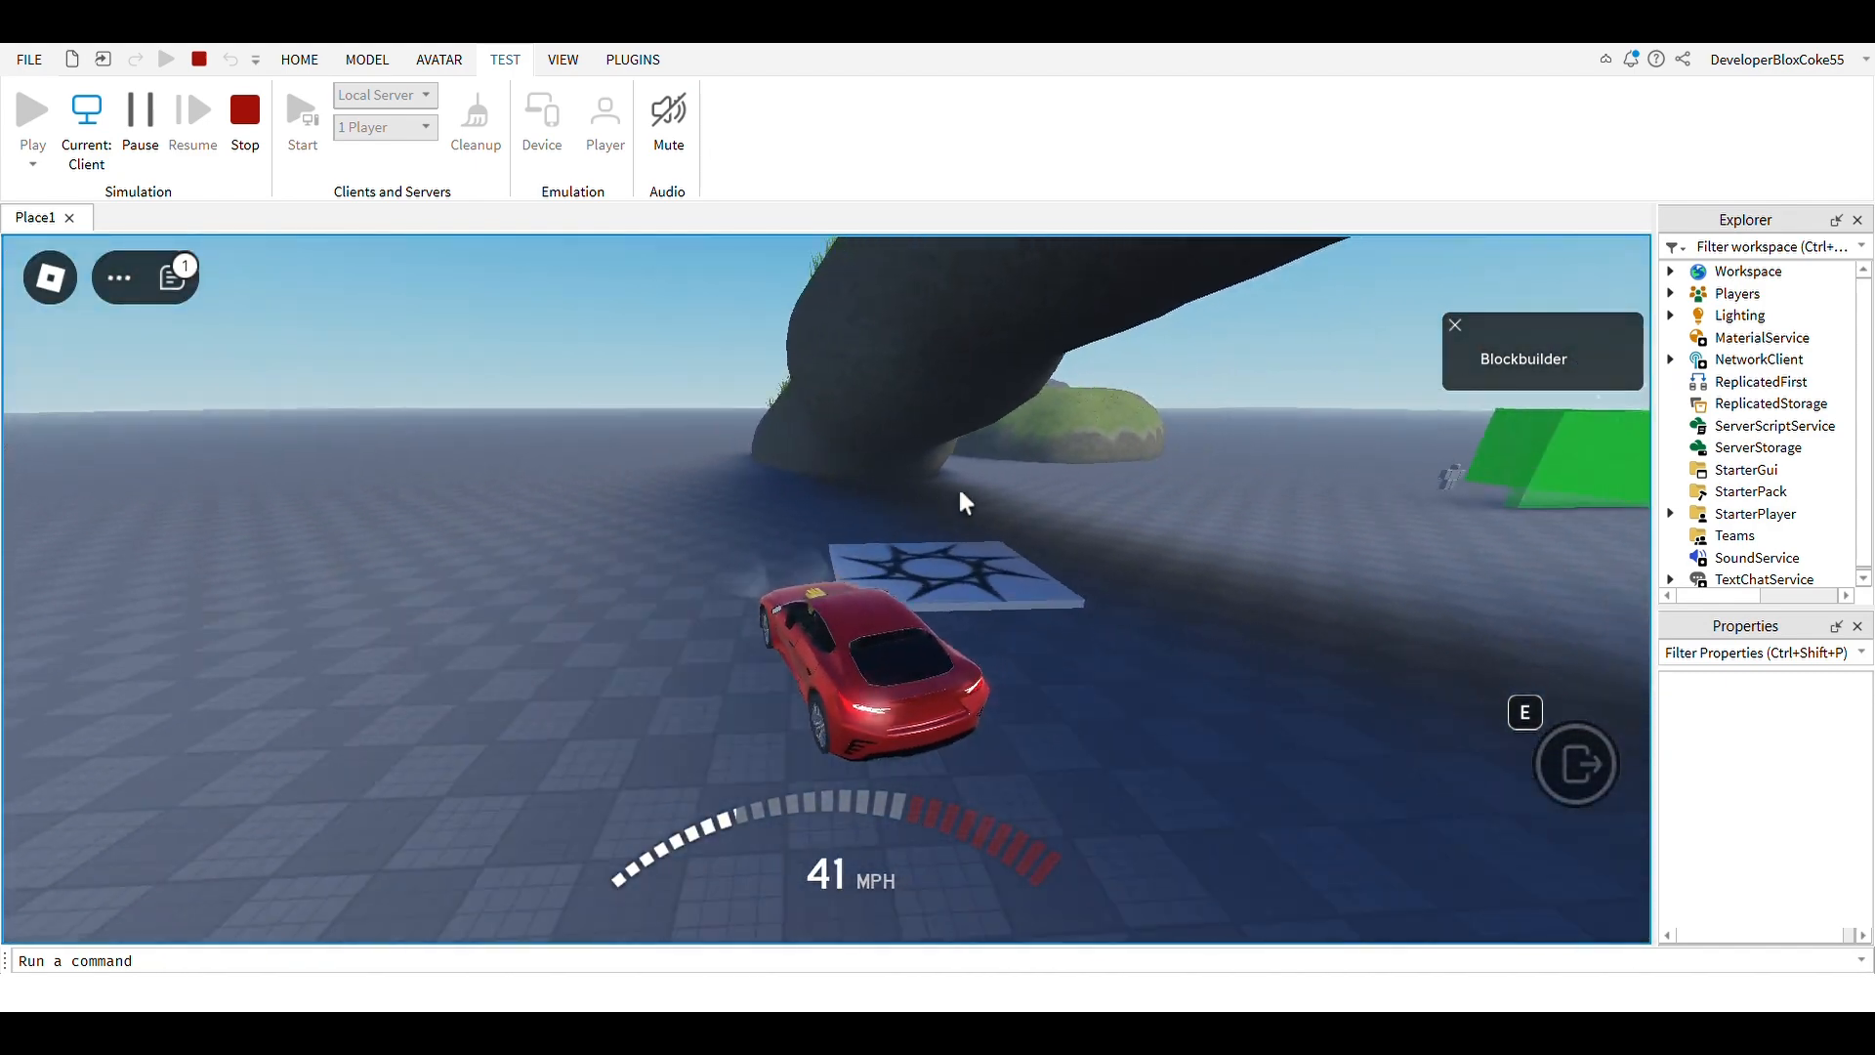
pyautogui.press('a')
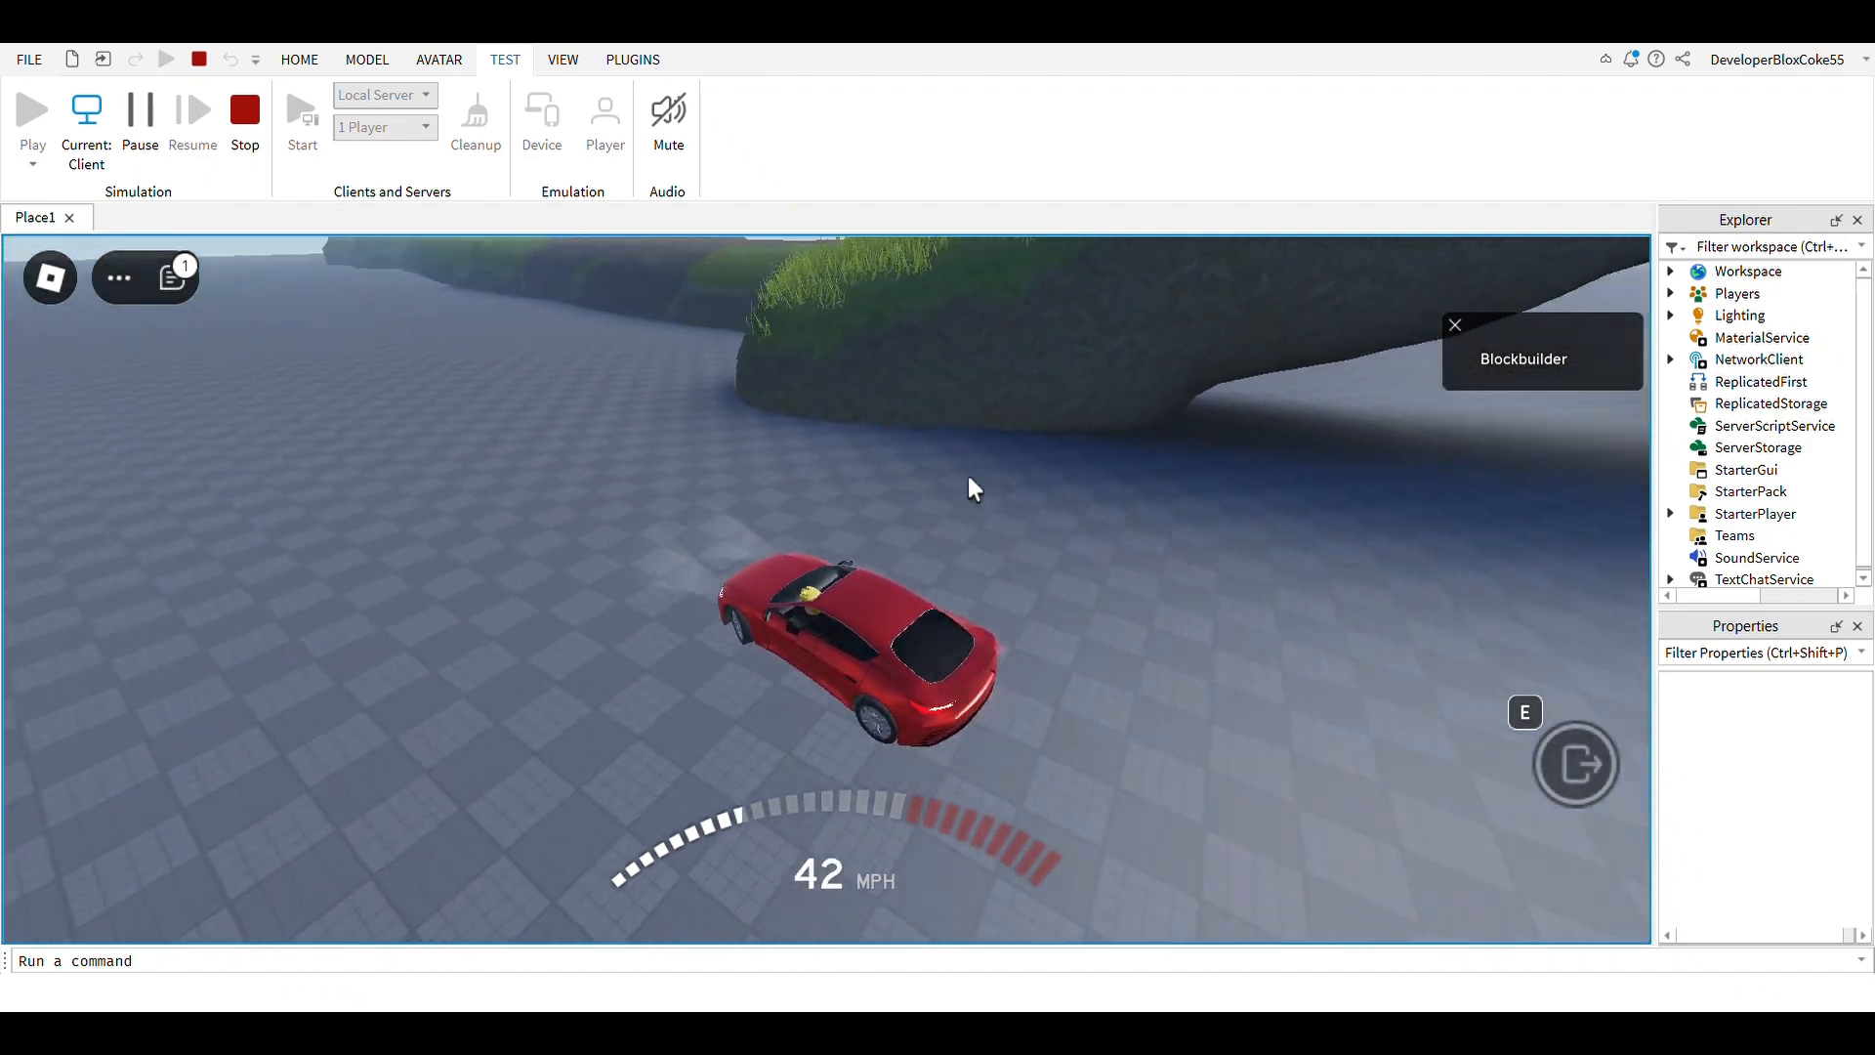
pyautogui.press('a')
pyautogui.press('d')
pyautogui.press('w')
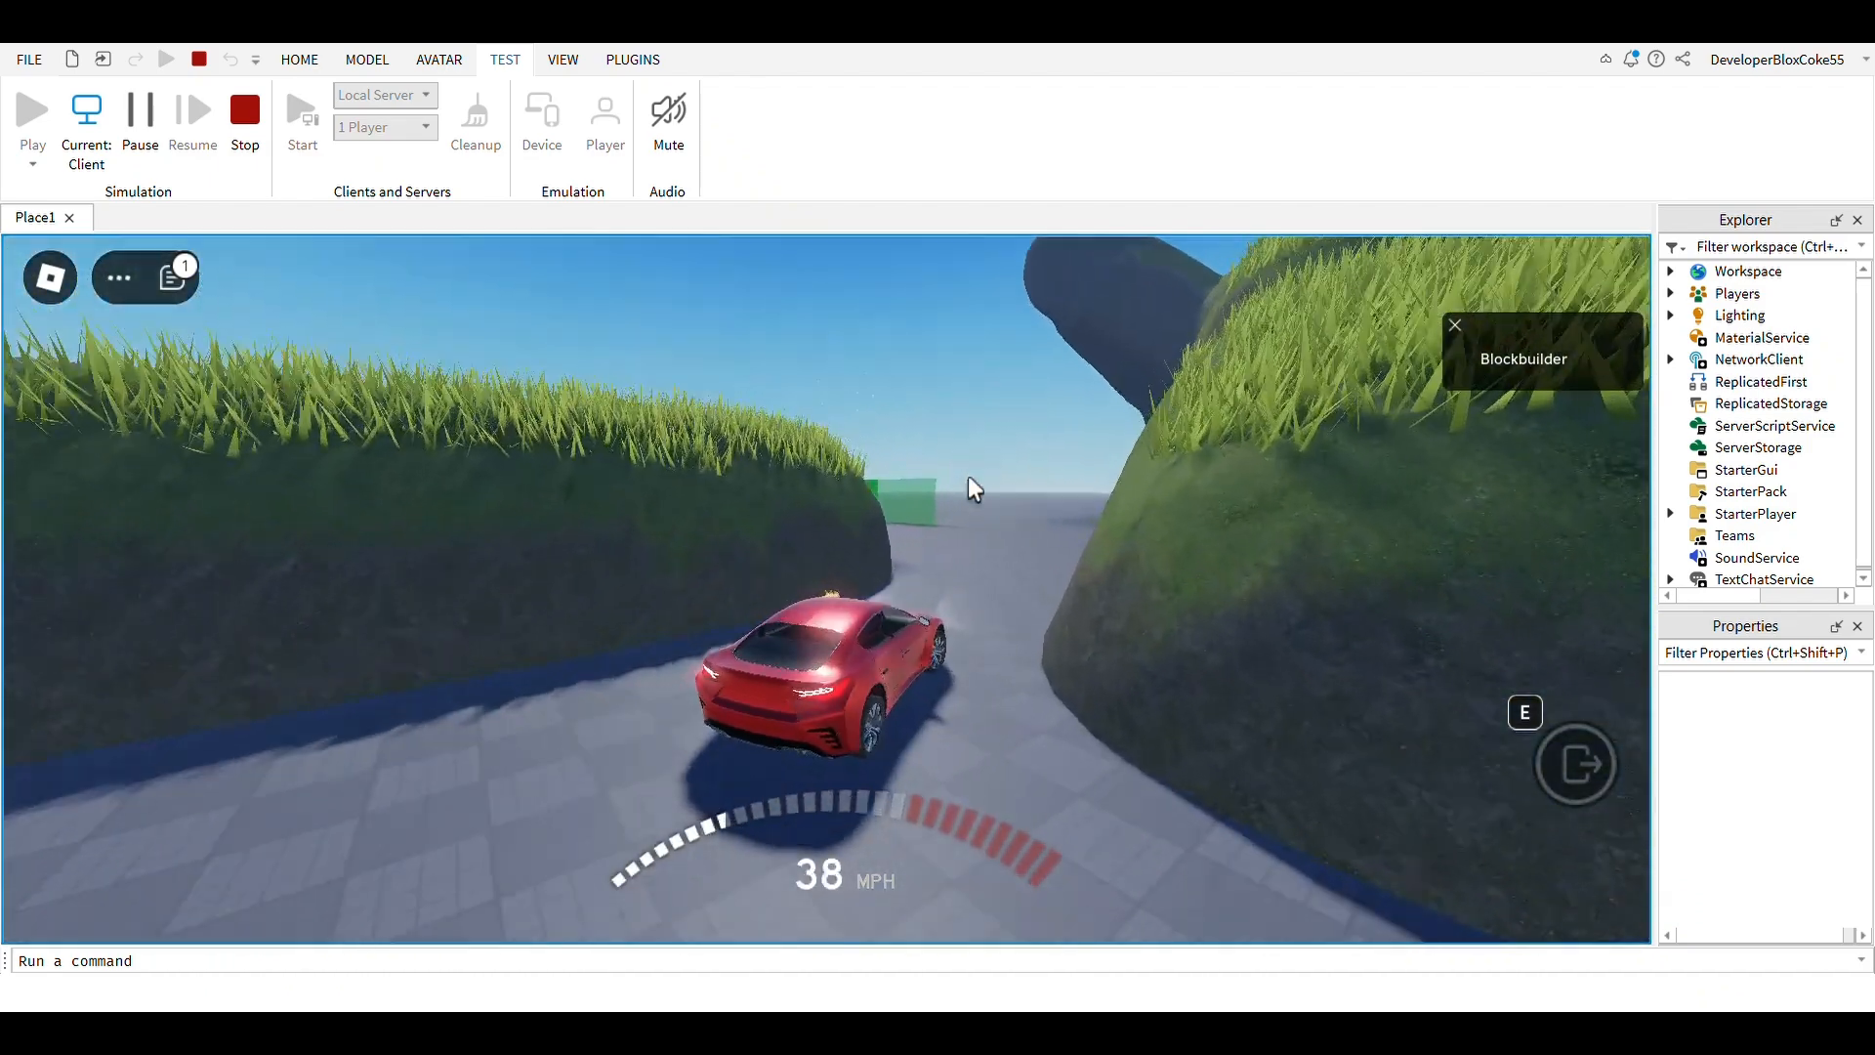
pyautogui.press('w')
pyautogui.press('d')
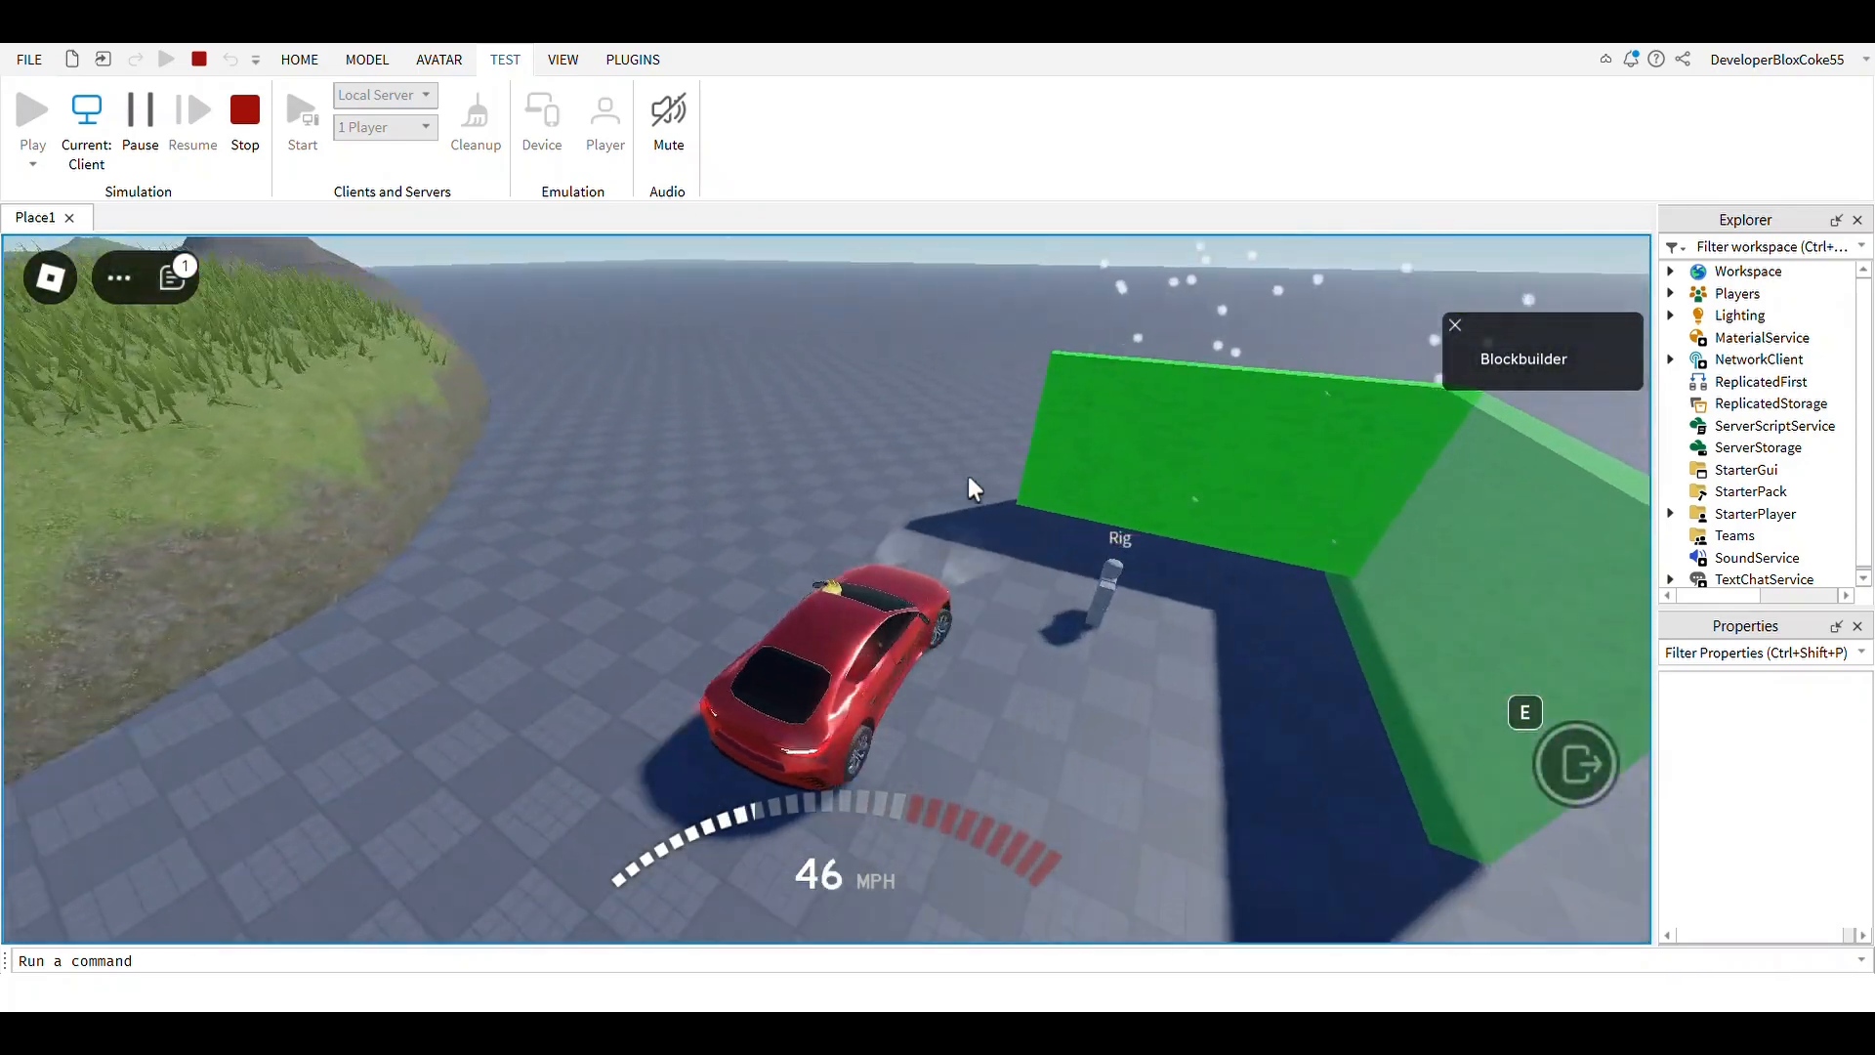
# Drive the car into the opaque green wall beside the rig to test whether it is anchored
pyautogui.press('d')
pyautogui.press('s')
pyautogui.press('d')
pyautogui.press('w')
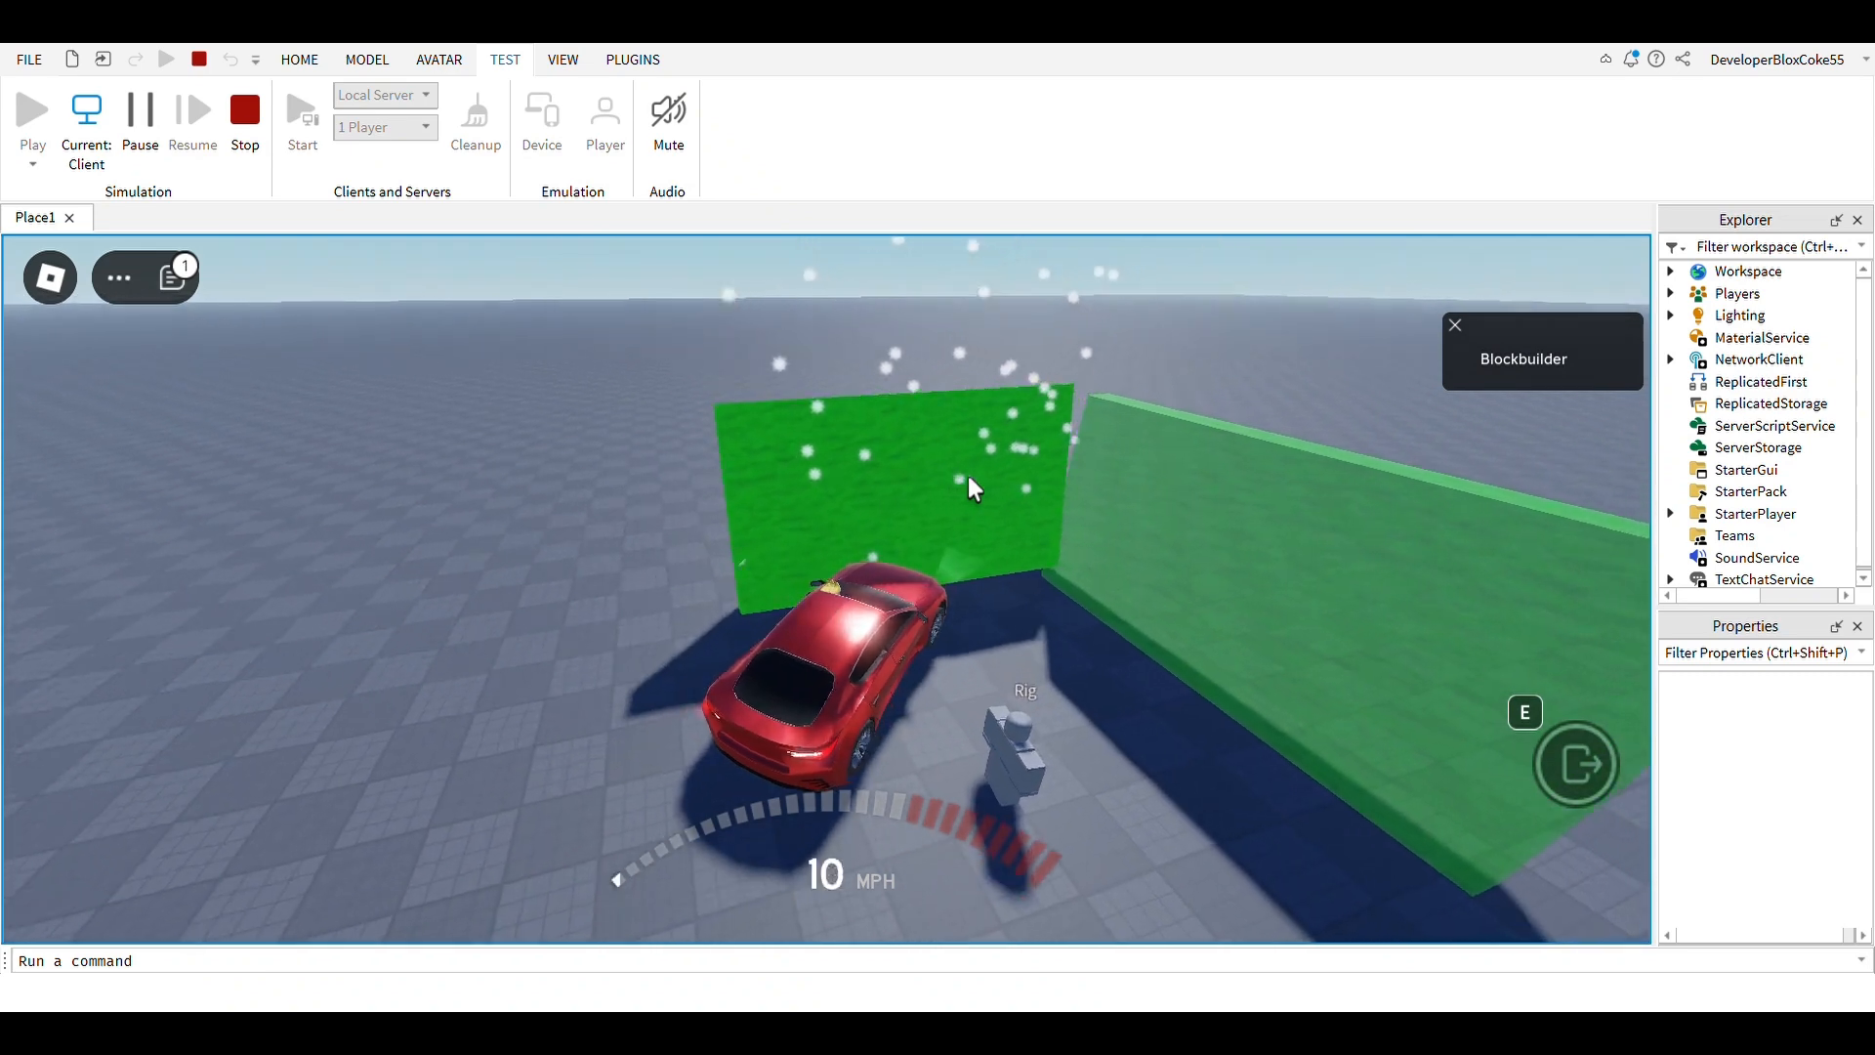
pyautogui.press('w')
pyautogui.press('s')
# Turn the car around and drive it repeatedly against the semi-transparent wall to test its anchoring
pyautogui.press('d')
pyautogui.press('s')
pyautogui.press('w')
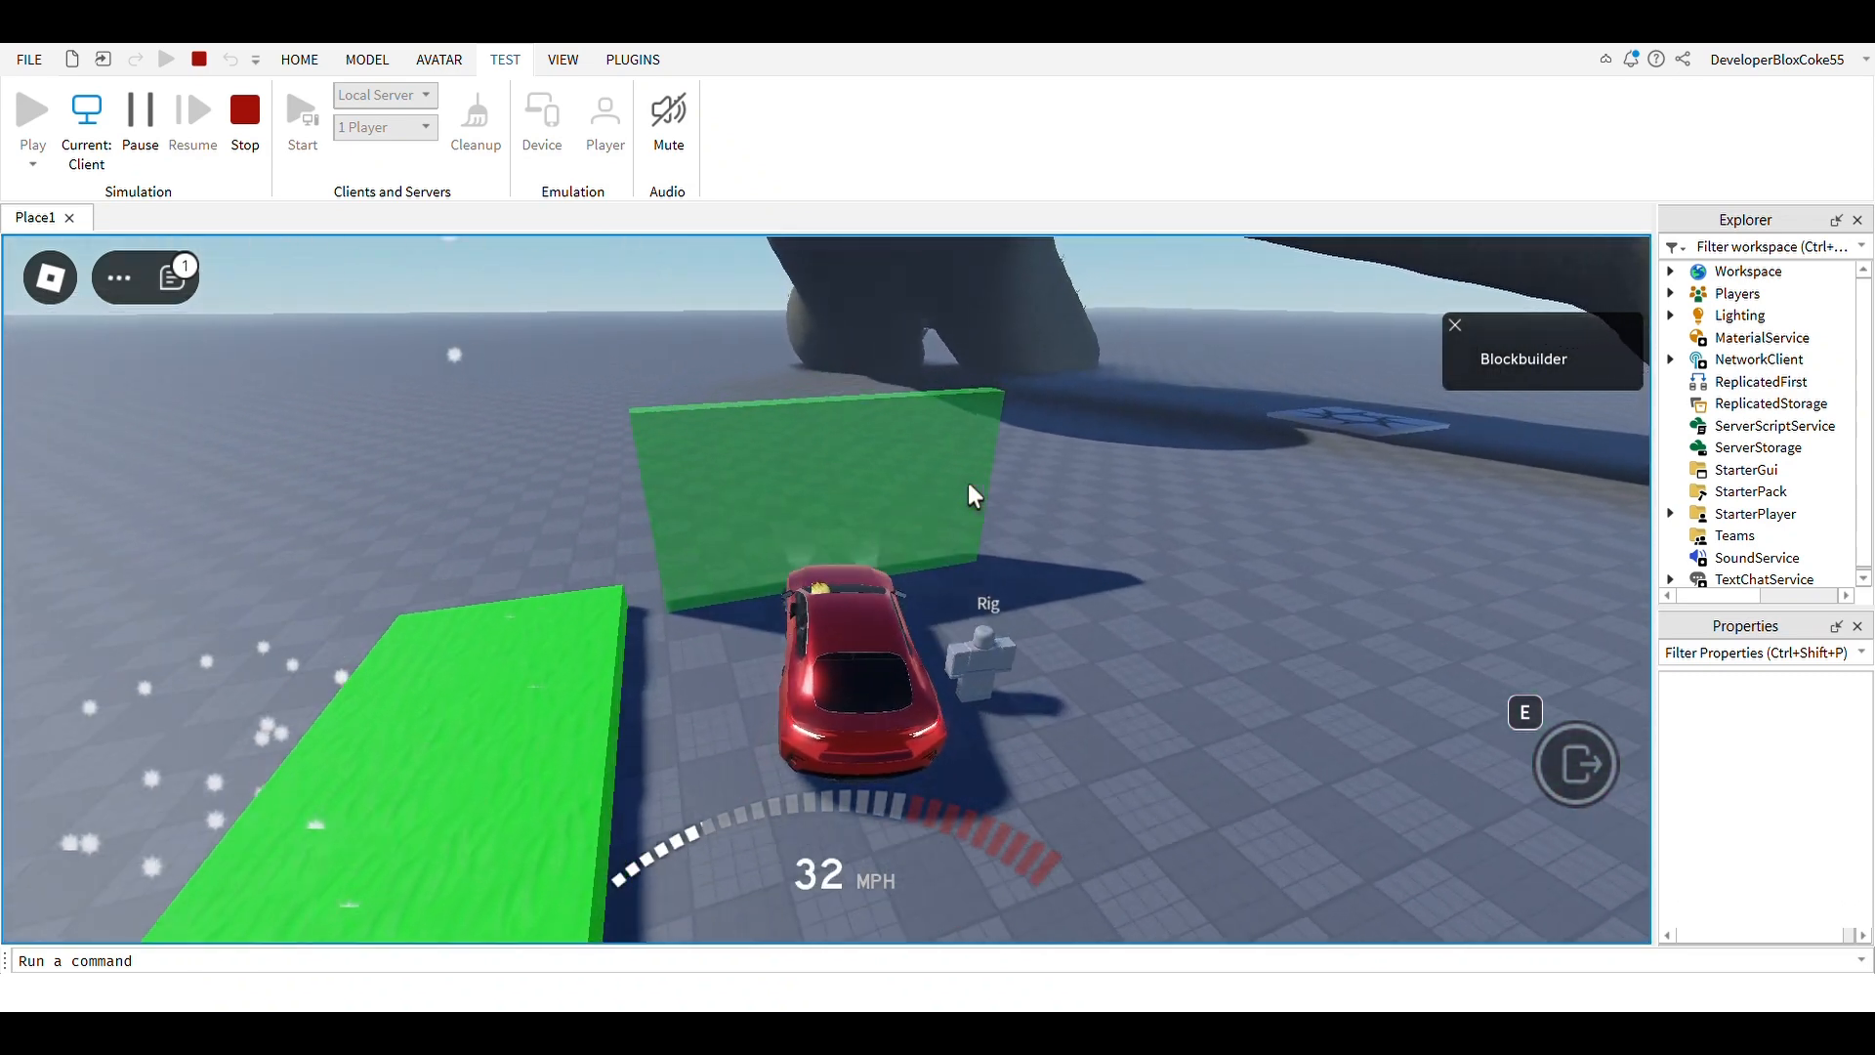
pyautogui.press('s')
pyautogui.press('d')
pyautogui.press('w')
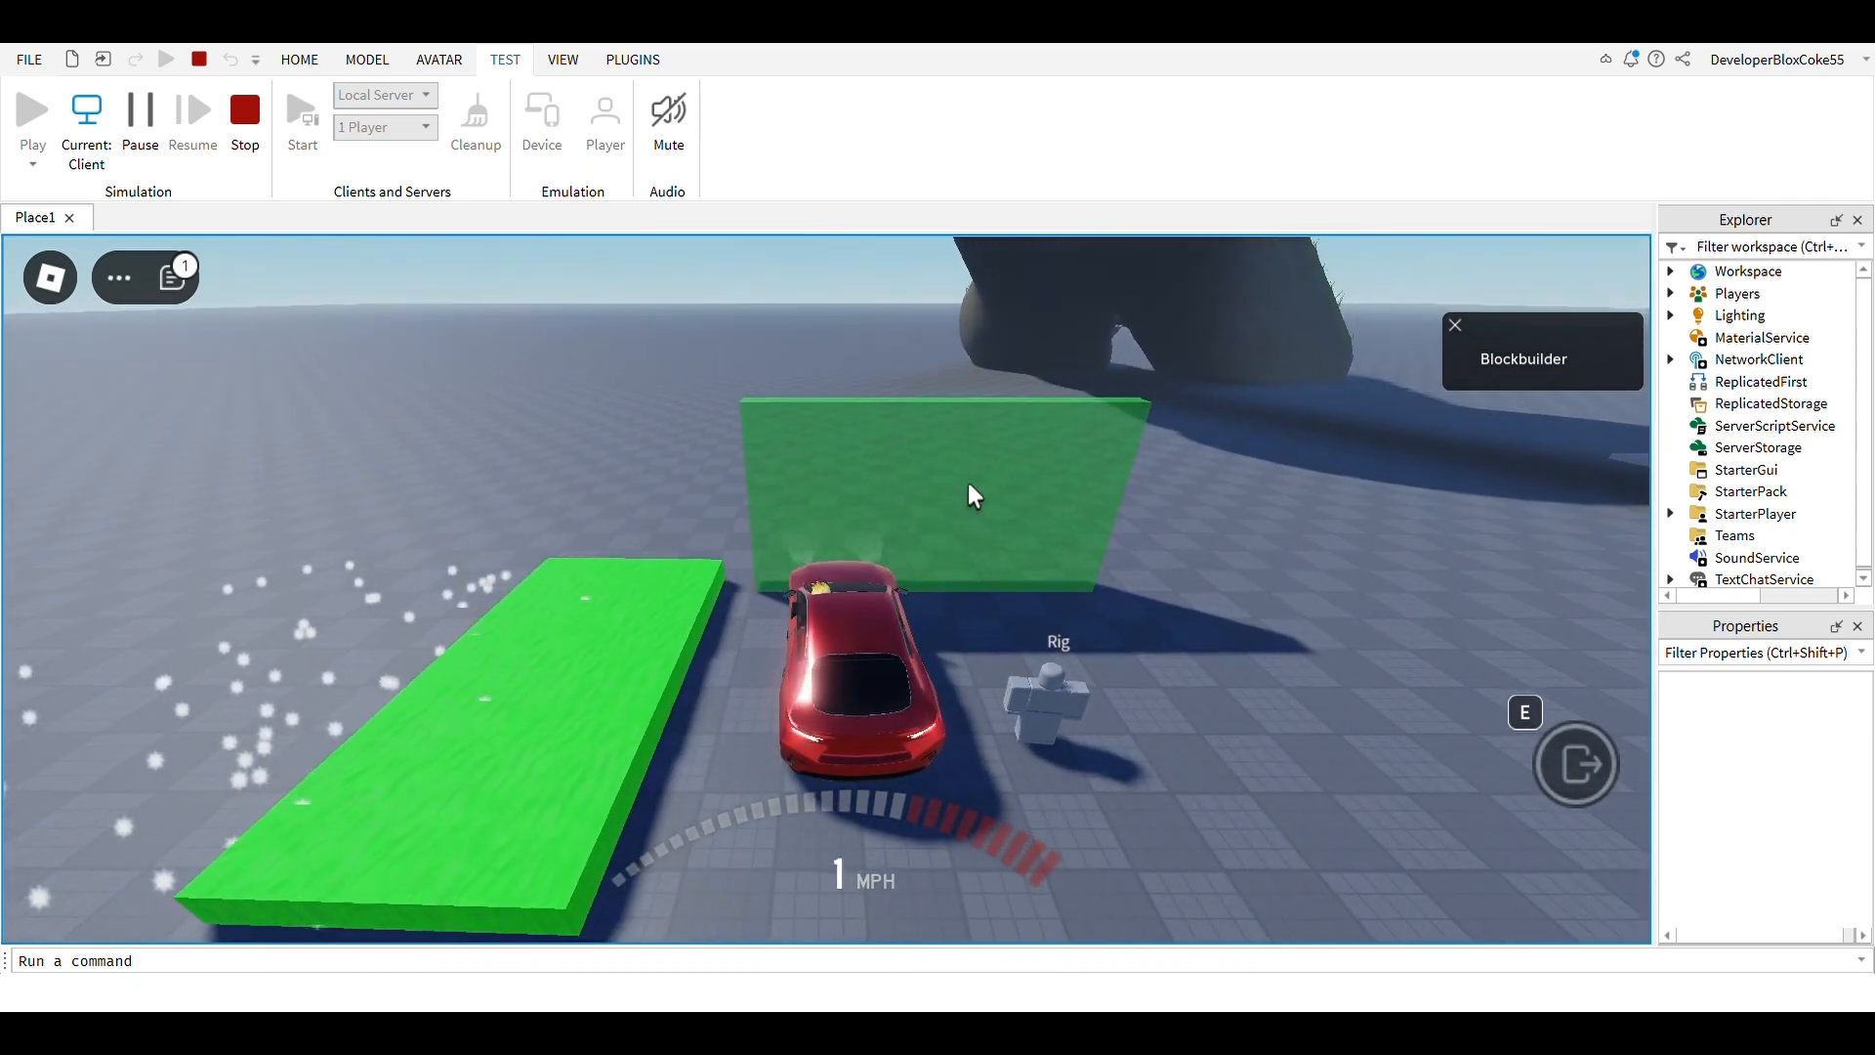
pyautogui.press('s')
pyautogui.press('w')
pyautogui.press('s')
pyautogui.press('w')
pyautogui.press('s')
pyautogui.press('a')
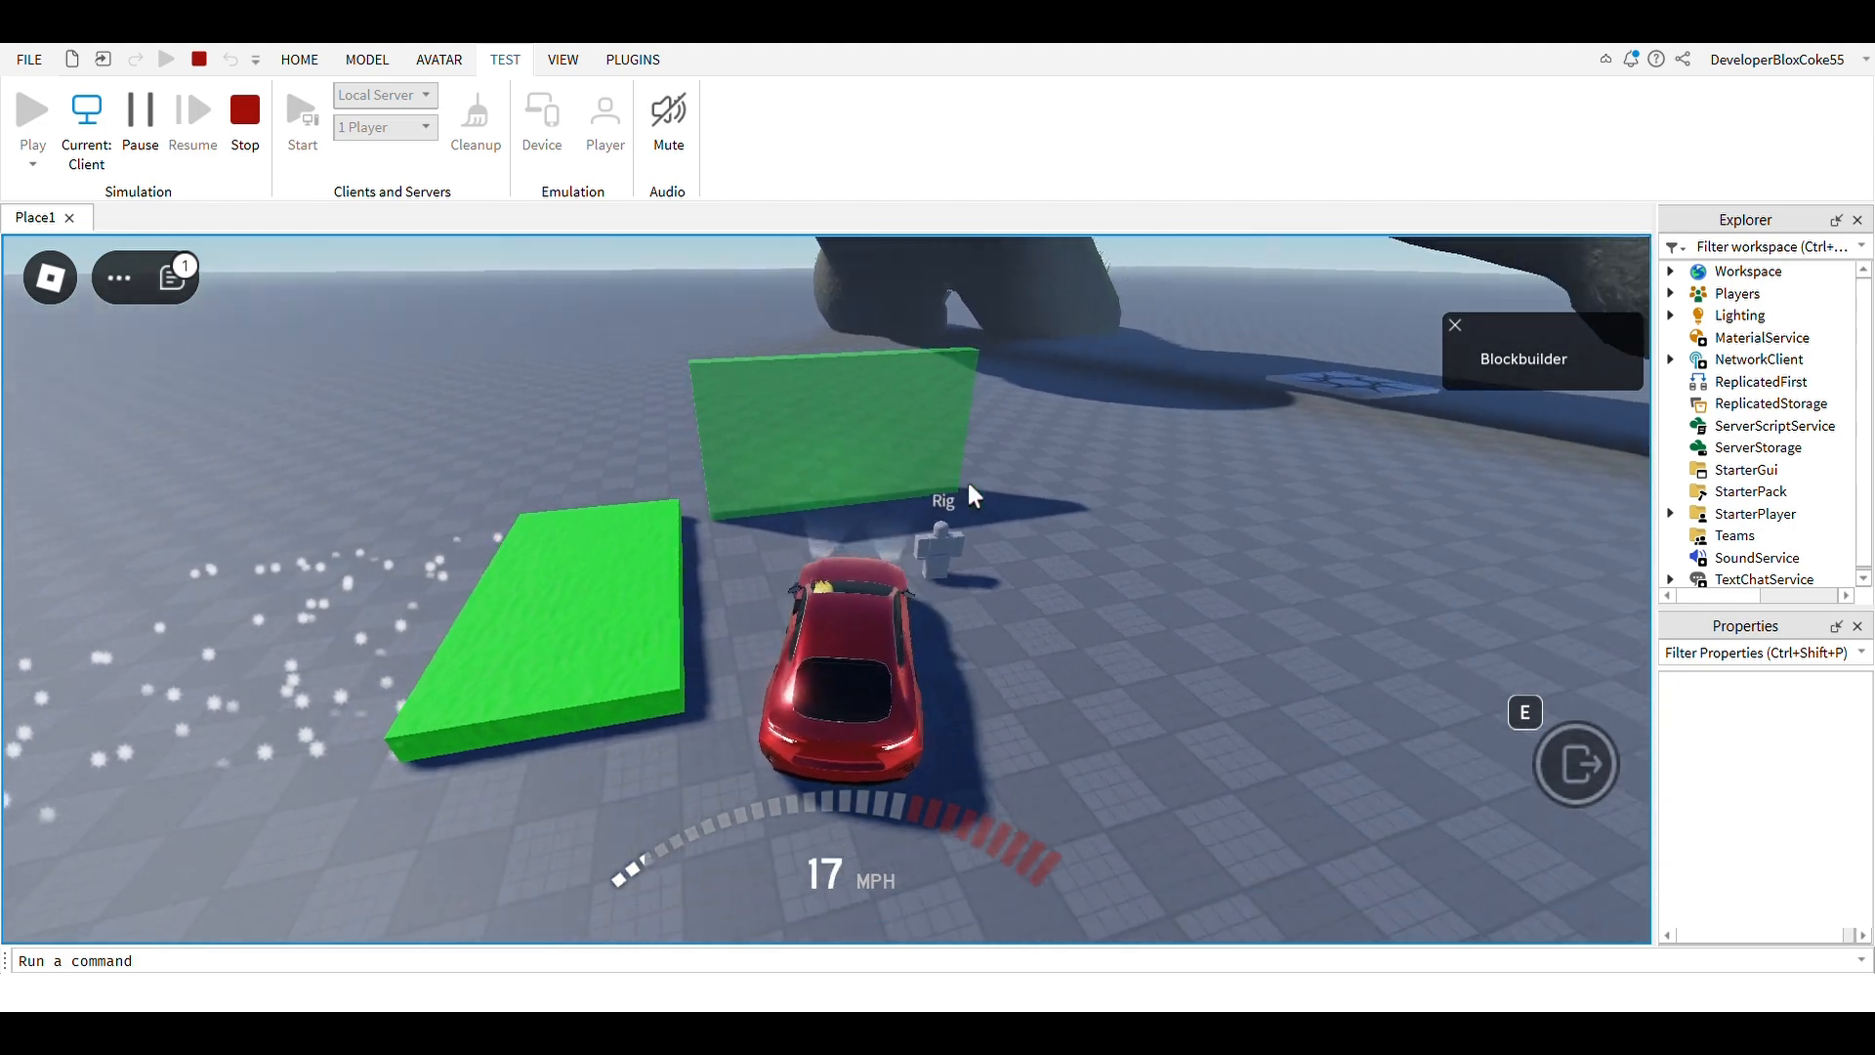
# Drive the car back toward the spawn location and get the character out
pyautogui.press('w')
pyautogui.press('d')
pyautogui.press('w')
pyautogui.press('s')
pyautogui.press('e')
pyautogui.press('w')
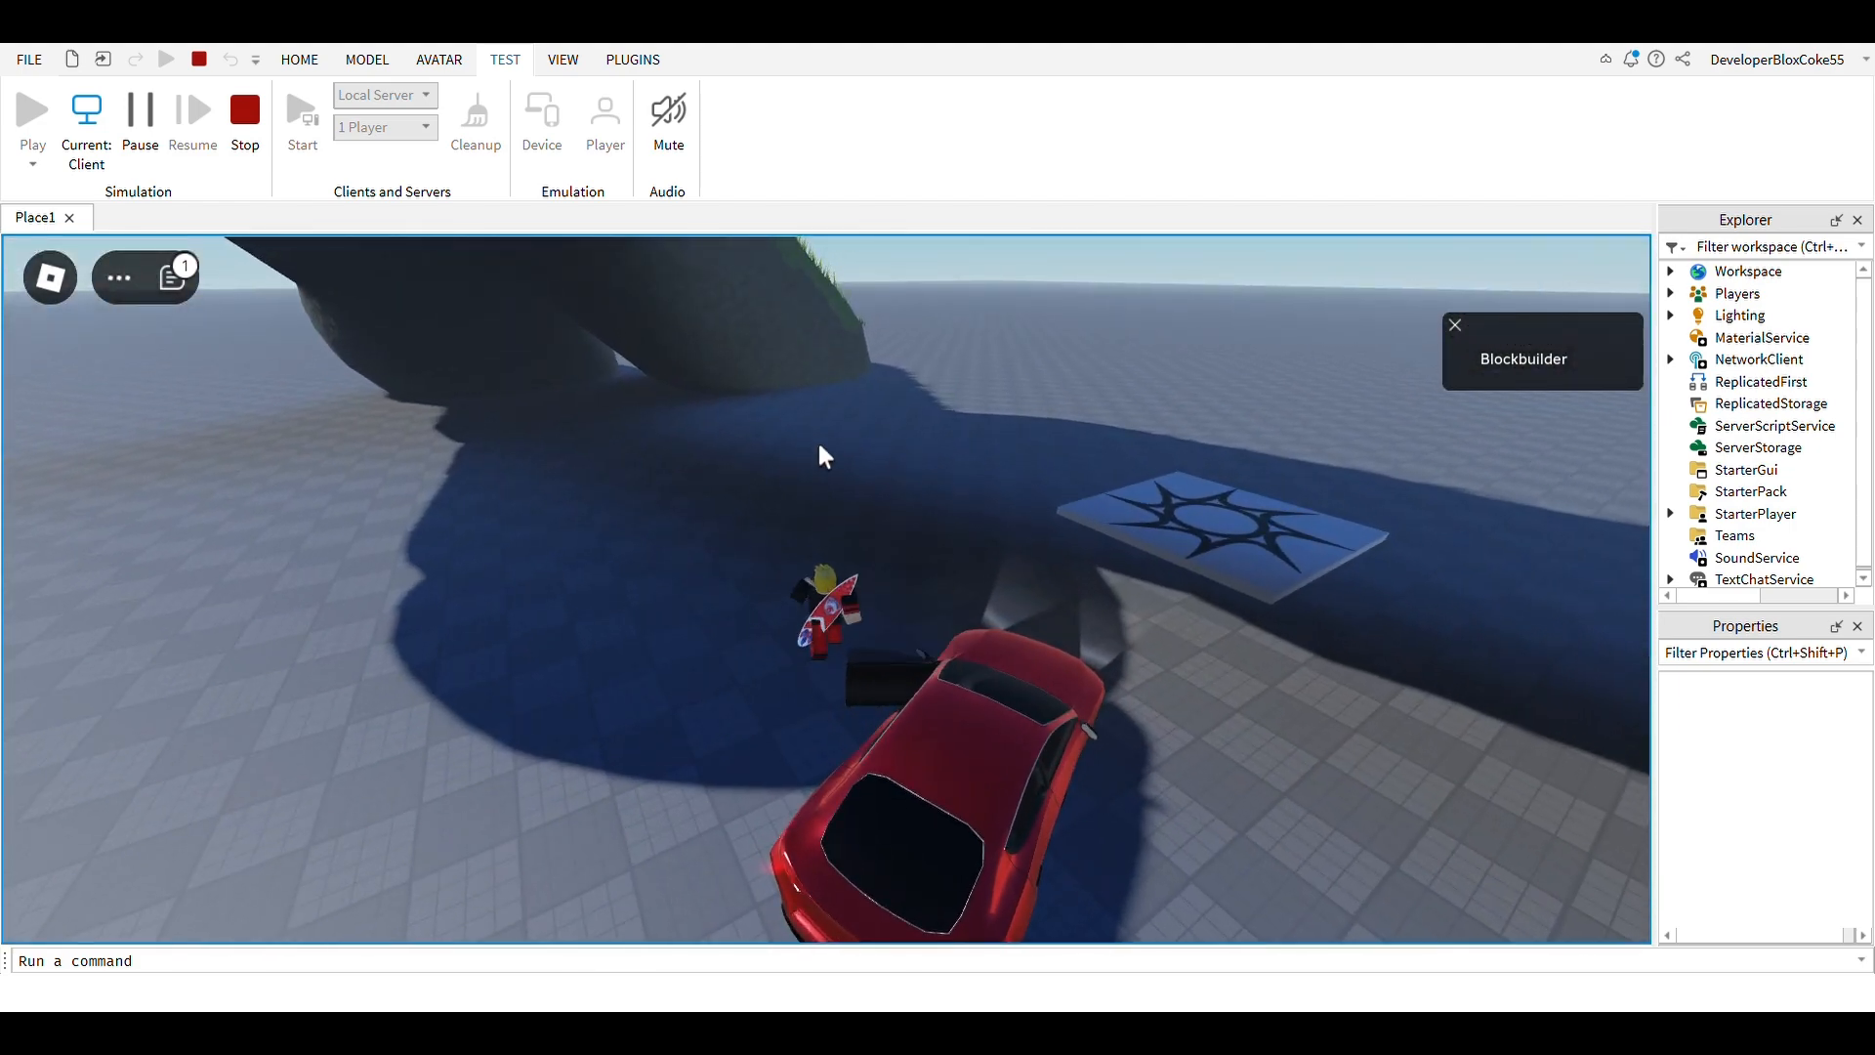
# Walk the character around the baseplate near the green walls, then stop the playtest
pyautogui.press('w')
pyautogui.moveTo(970, 464); pyautogui.dragTo(939, 438, button='right')
pyautogui.press('w')
pyautogui.press('w')
pyautogui.press('s')
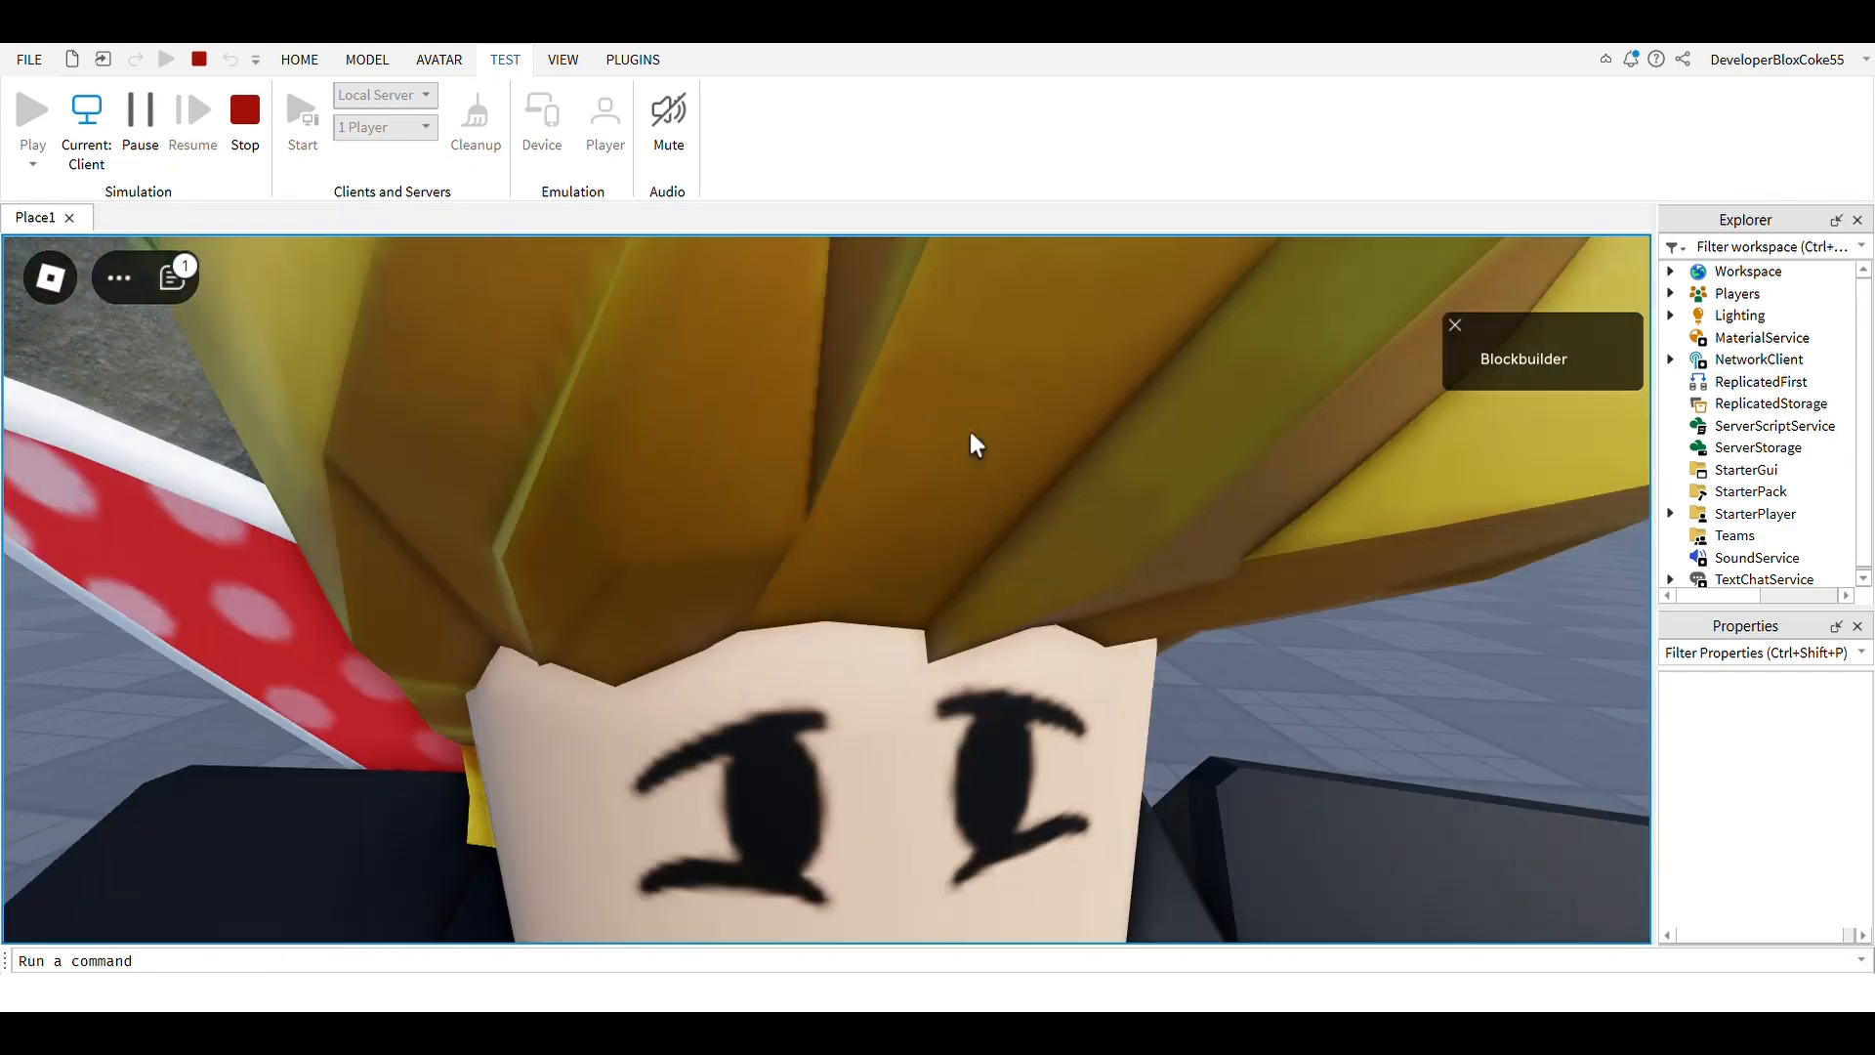
pyautogui.scroll(-8, 969, 428)
pyautogui.press('s')
pyautogui.moveTo(981, 383); pyautogui.dragTo(1012, 426, button='right')
pyautogui.press('a')
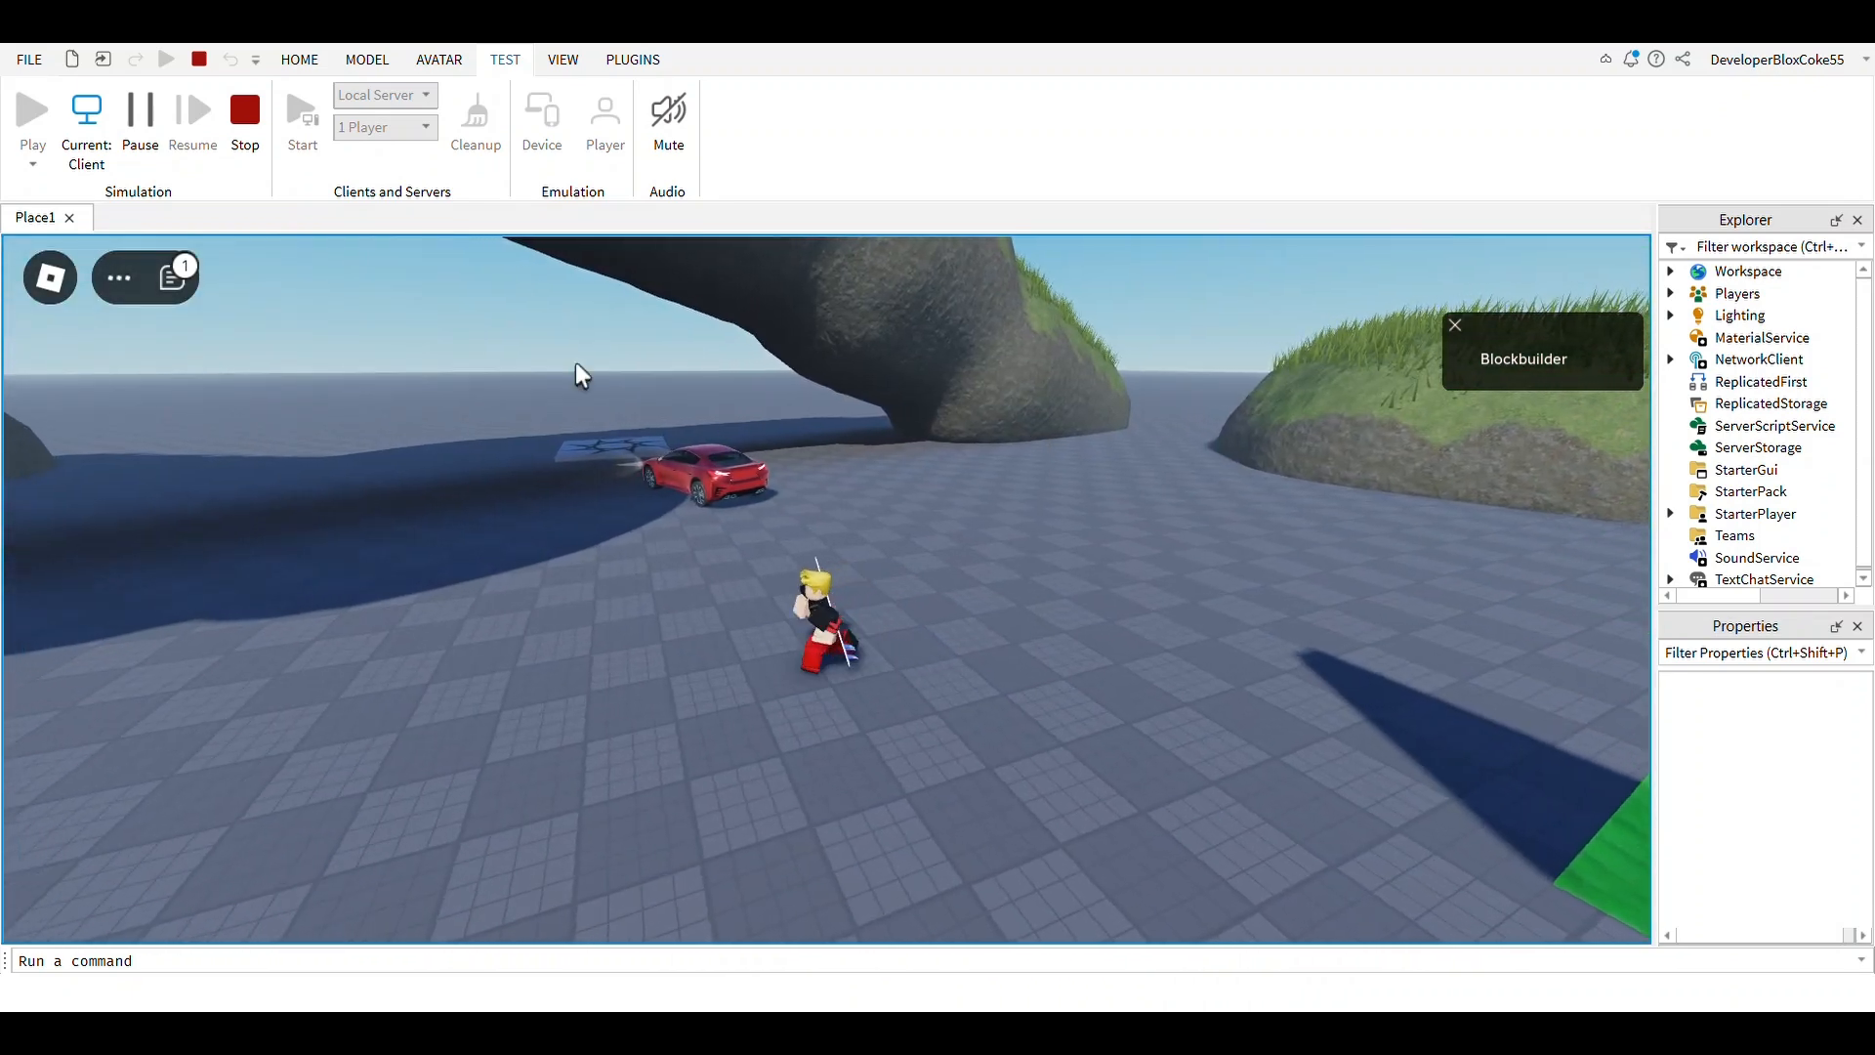
pyautogui.press('s')
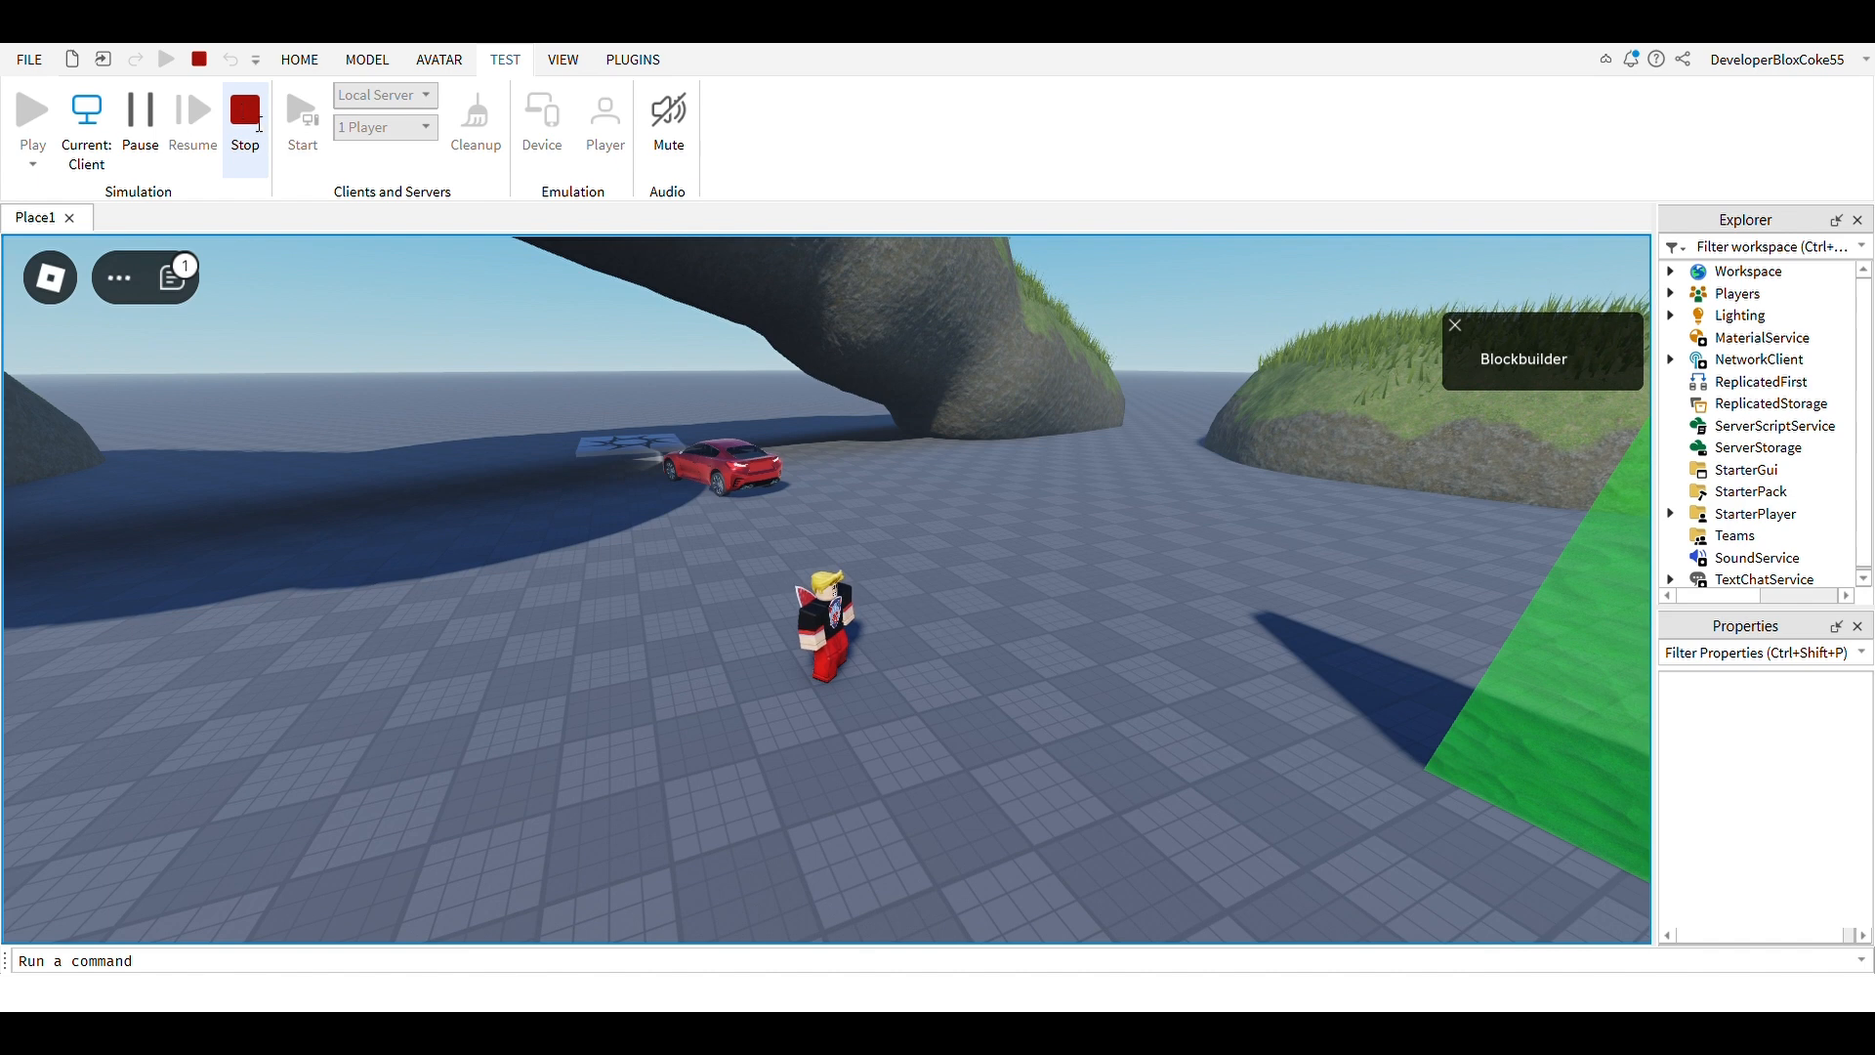
pyautogui.click(259, 125)
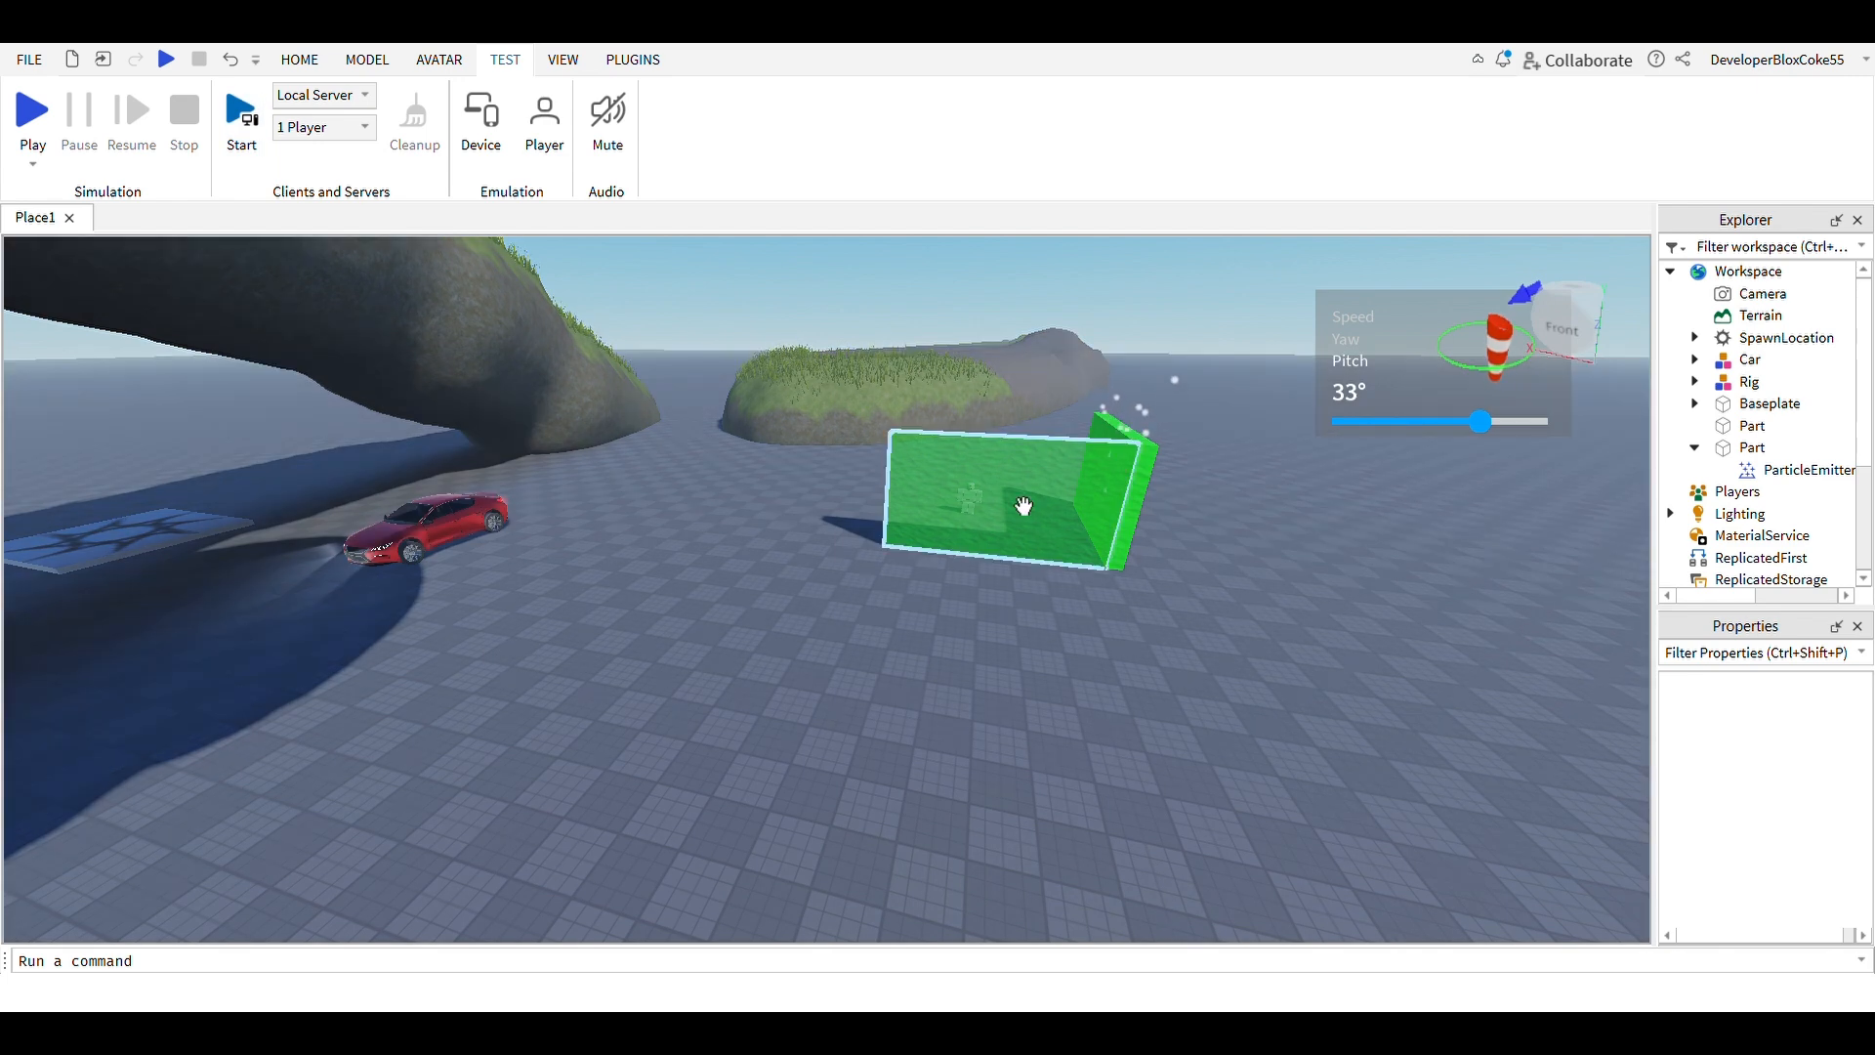
# Open the Tutorial place
pyautogui.moveTo(1074, 621); pyautogui.dragTo(1058, 613, button='right')
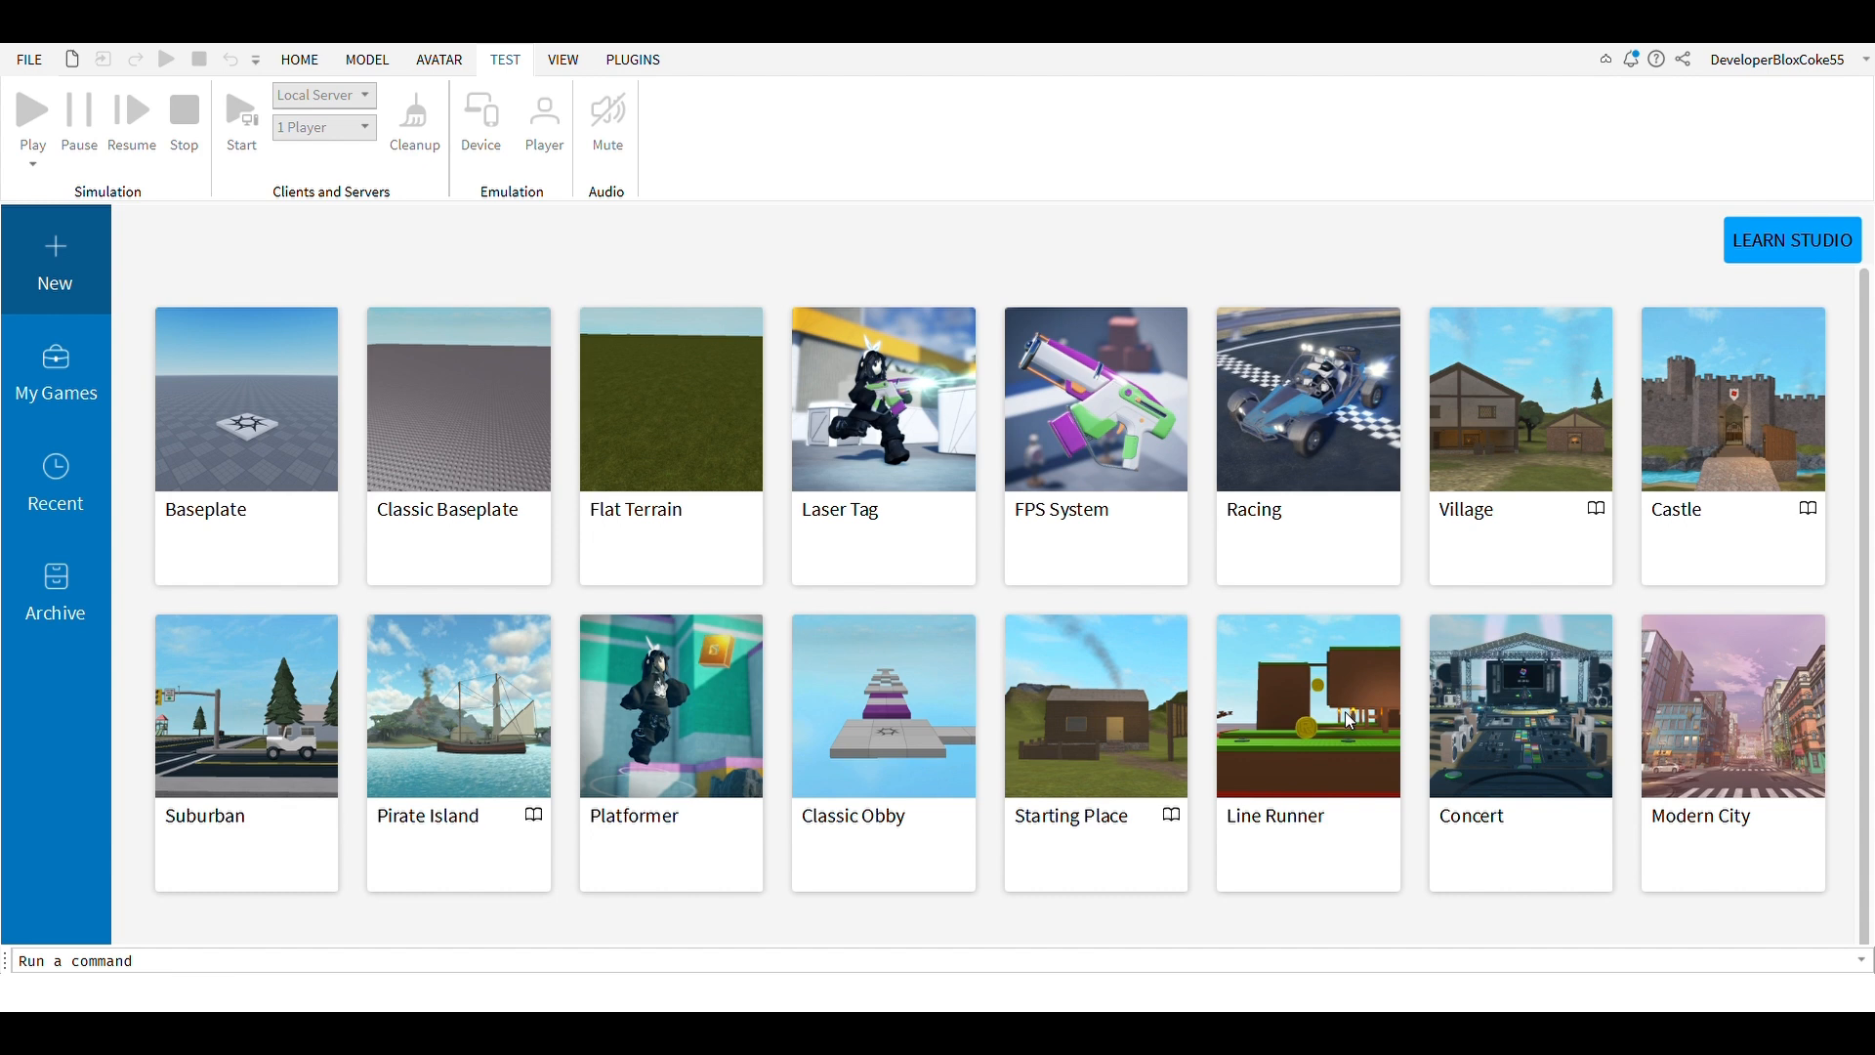
pyautogui.click(1350, 721)
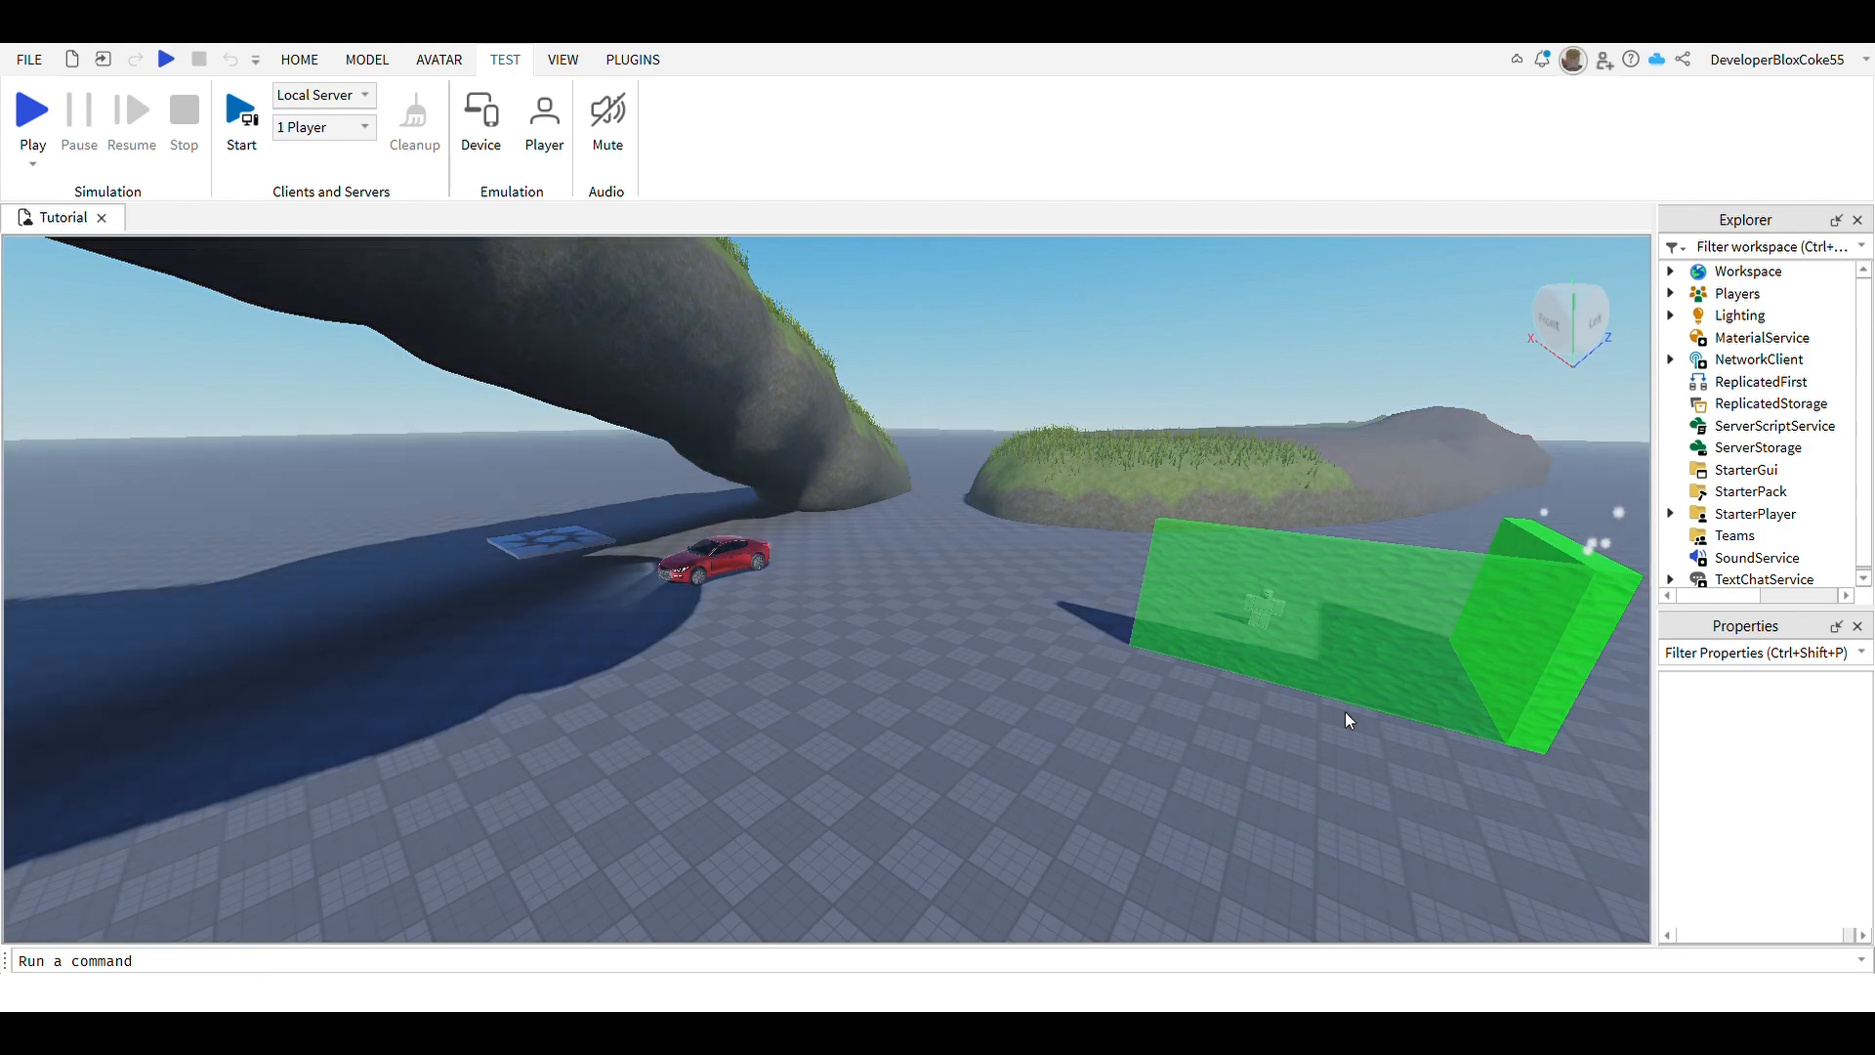
# Close the Tutorial place and show the list of own games under My Games
pyautogui.moveTo(1356, 704); pyautogui.dragTo(1204, 701, button='right')
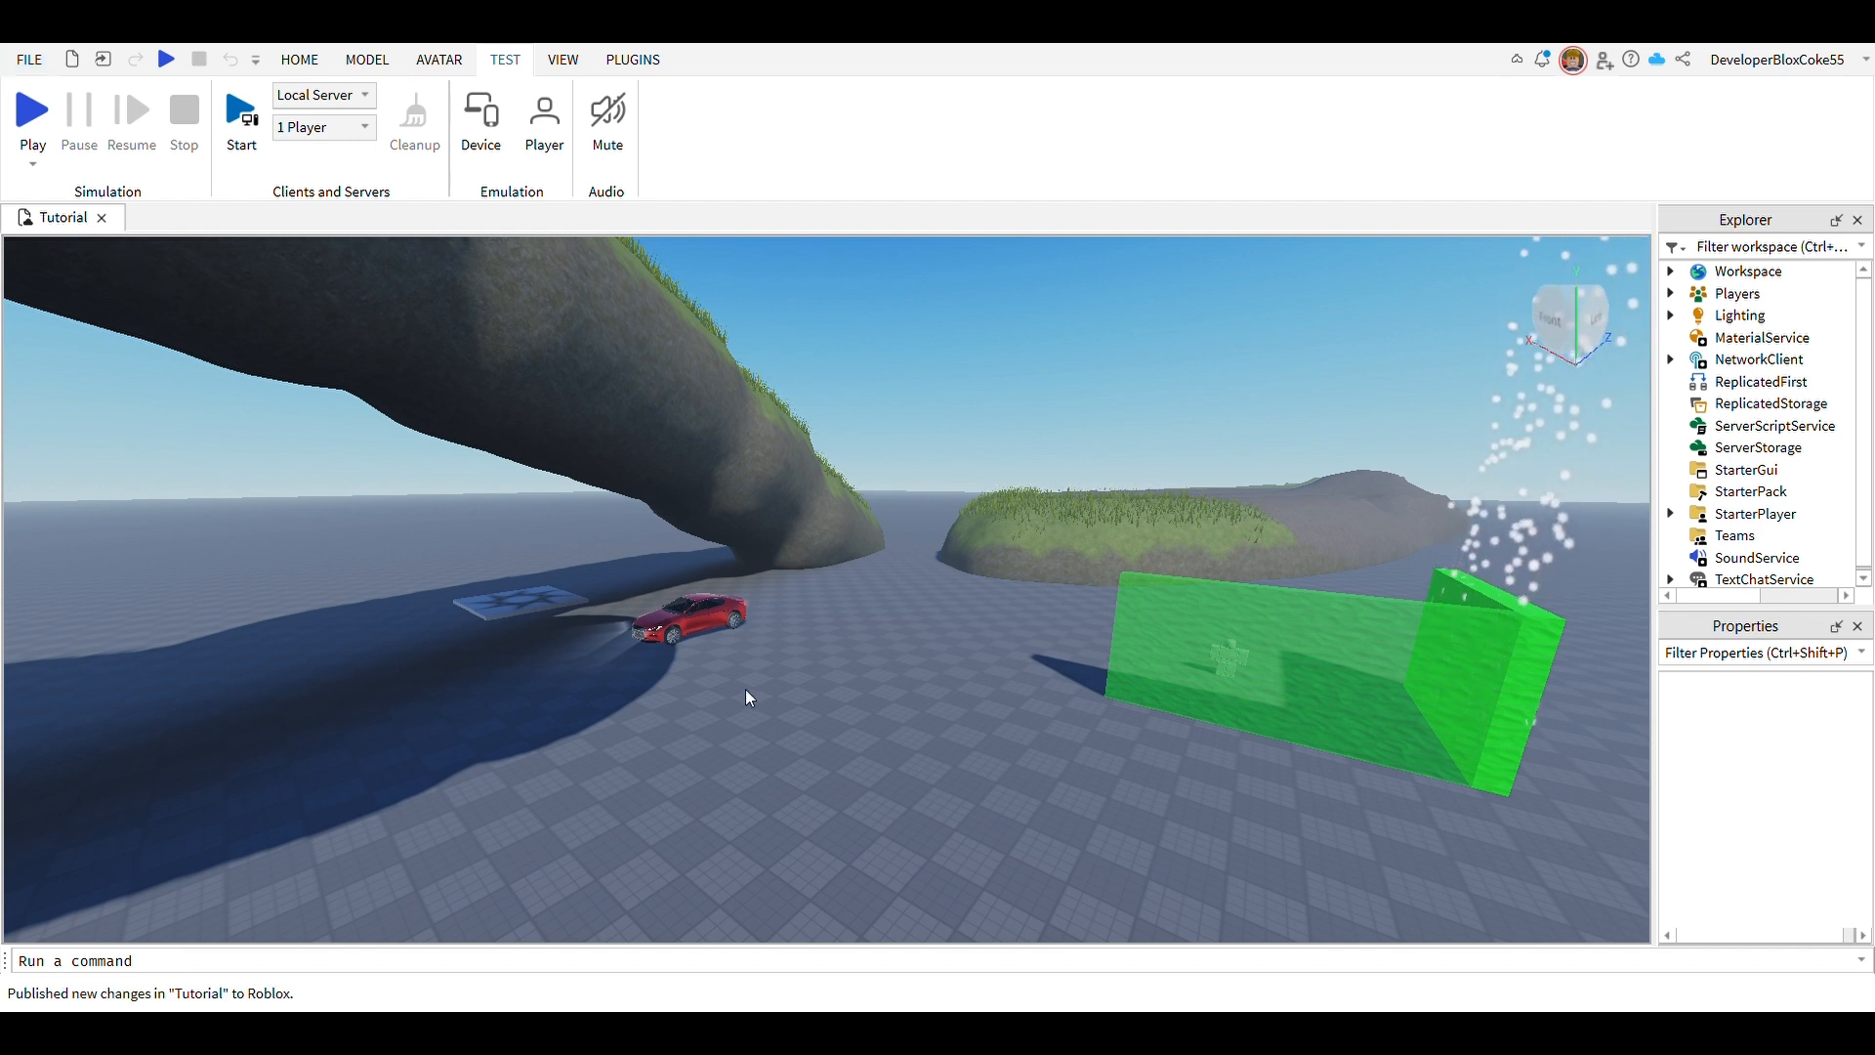
pyautogui.click(102, 219)
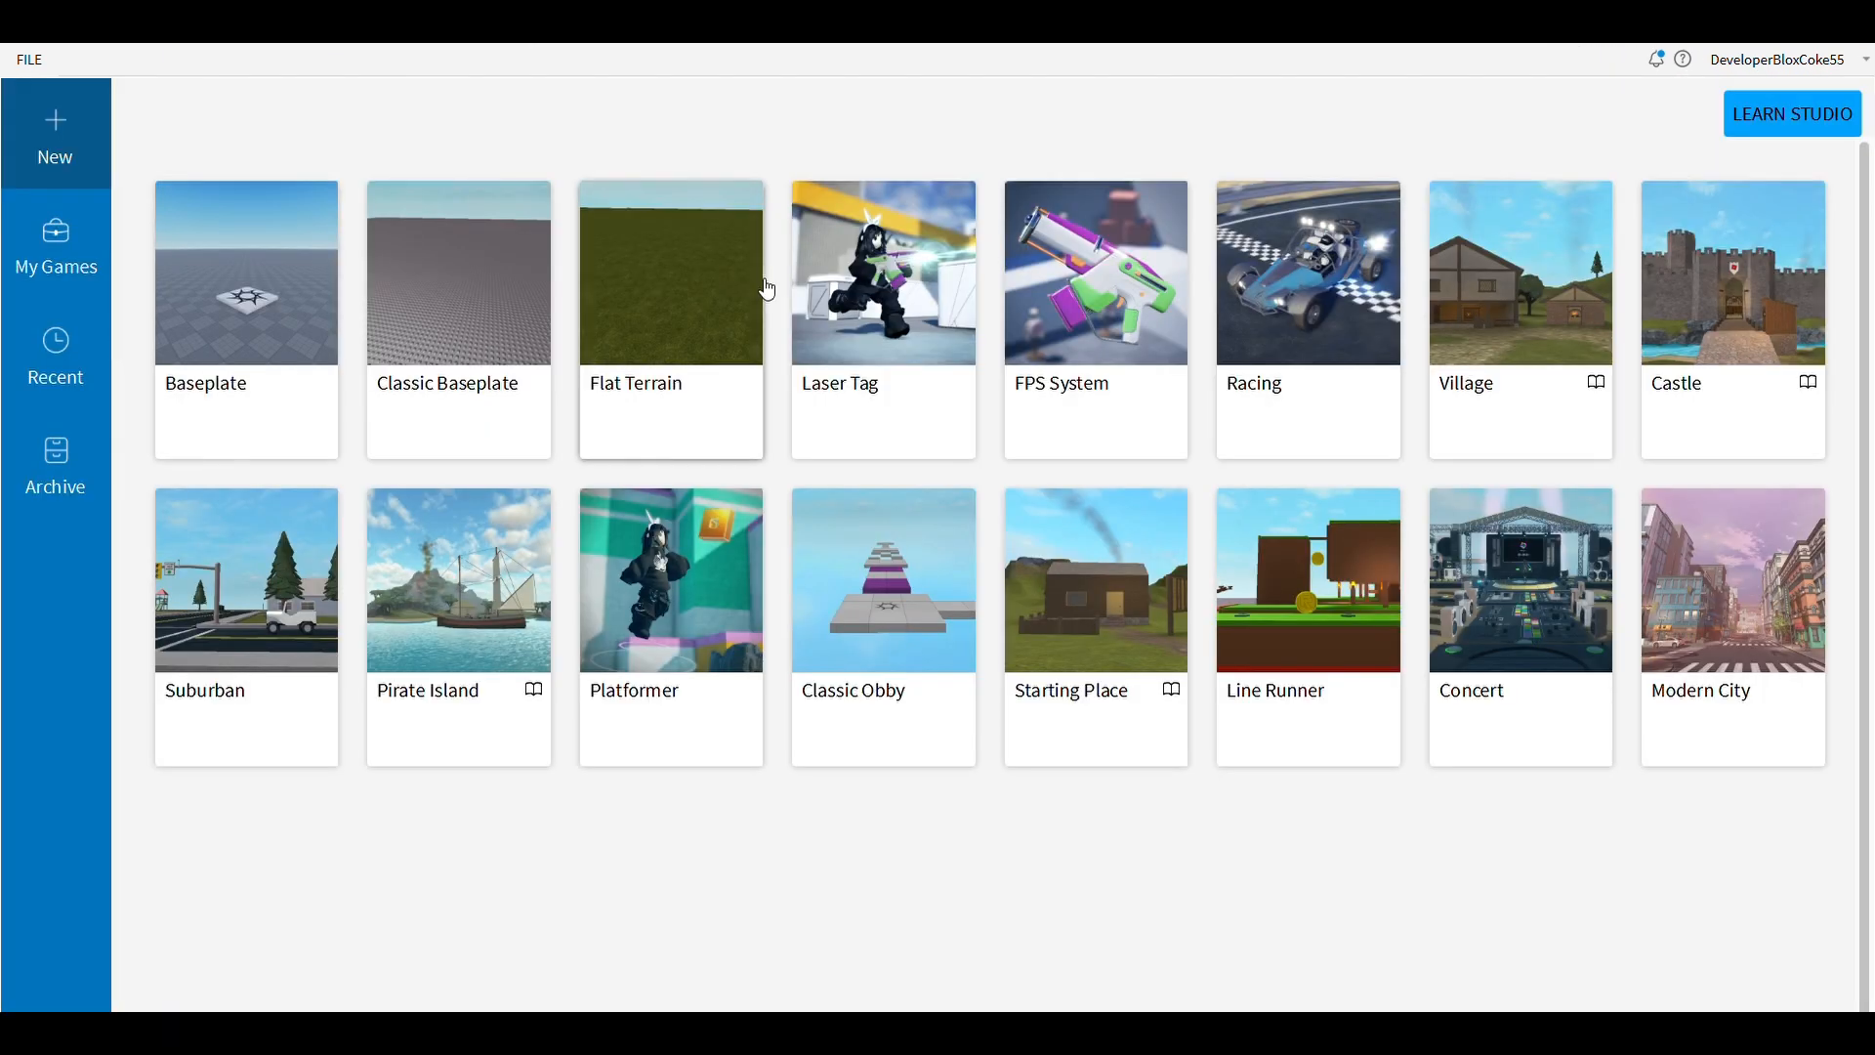
pyautogui.click(56, 249)
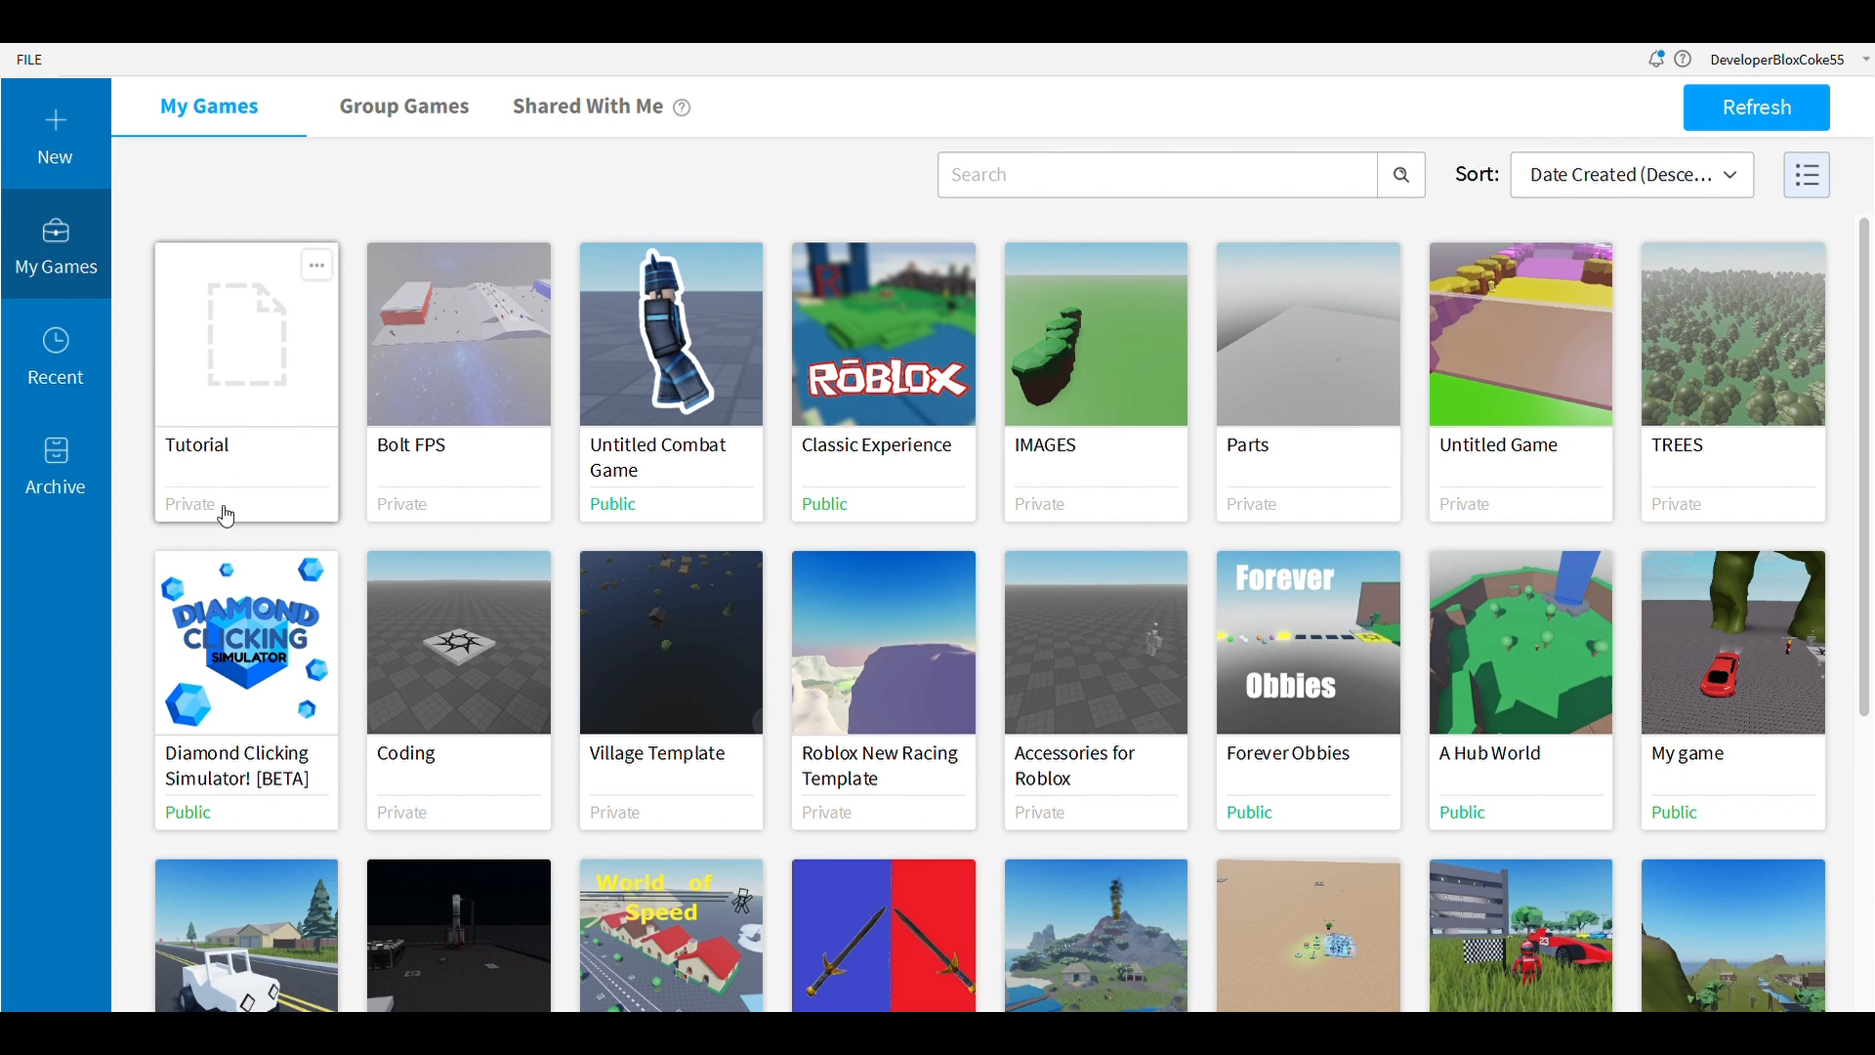
# Change the Tutorial game from private to public using its options in the games list
pyautogui.click(315, 264)
pyautogui.click(315, 264)
pyautogui.click(315, 265)
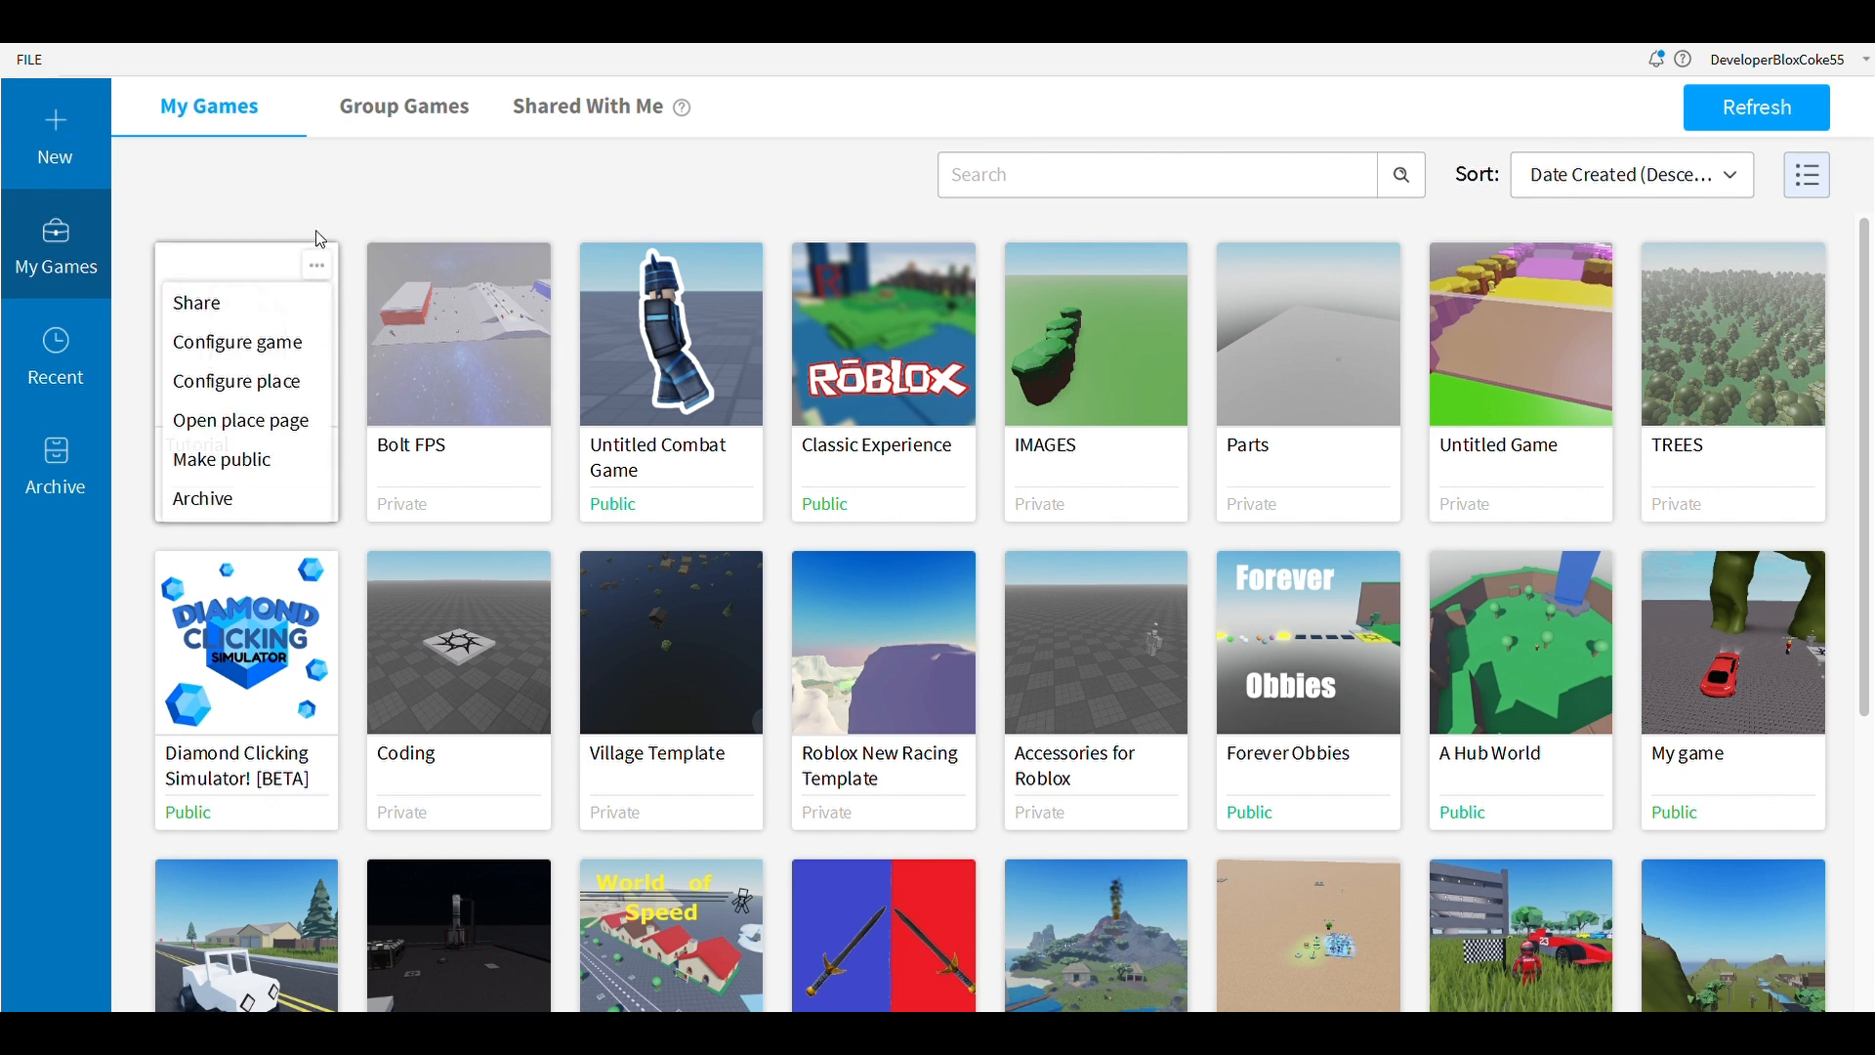
pyautogui.click(315, 266)
pyautogui.click(317, 268)
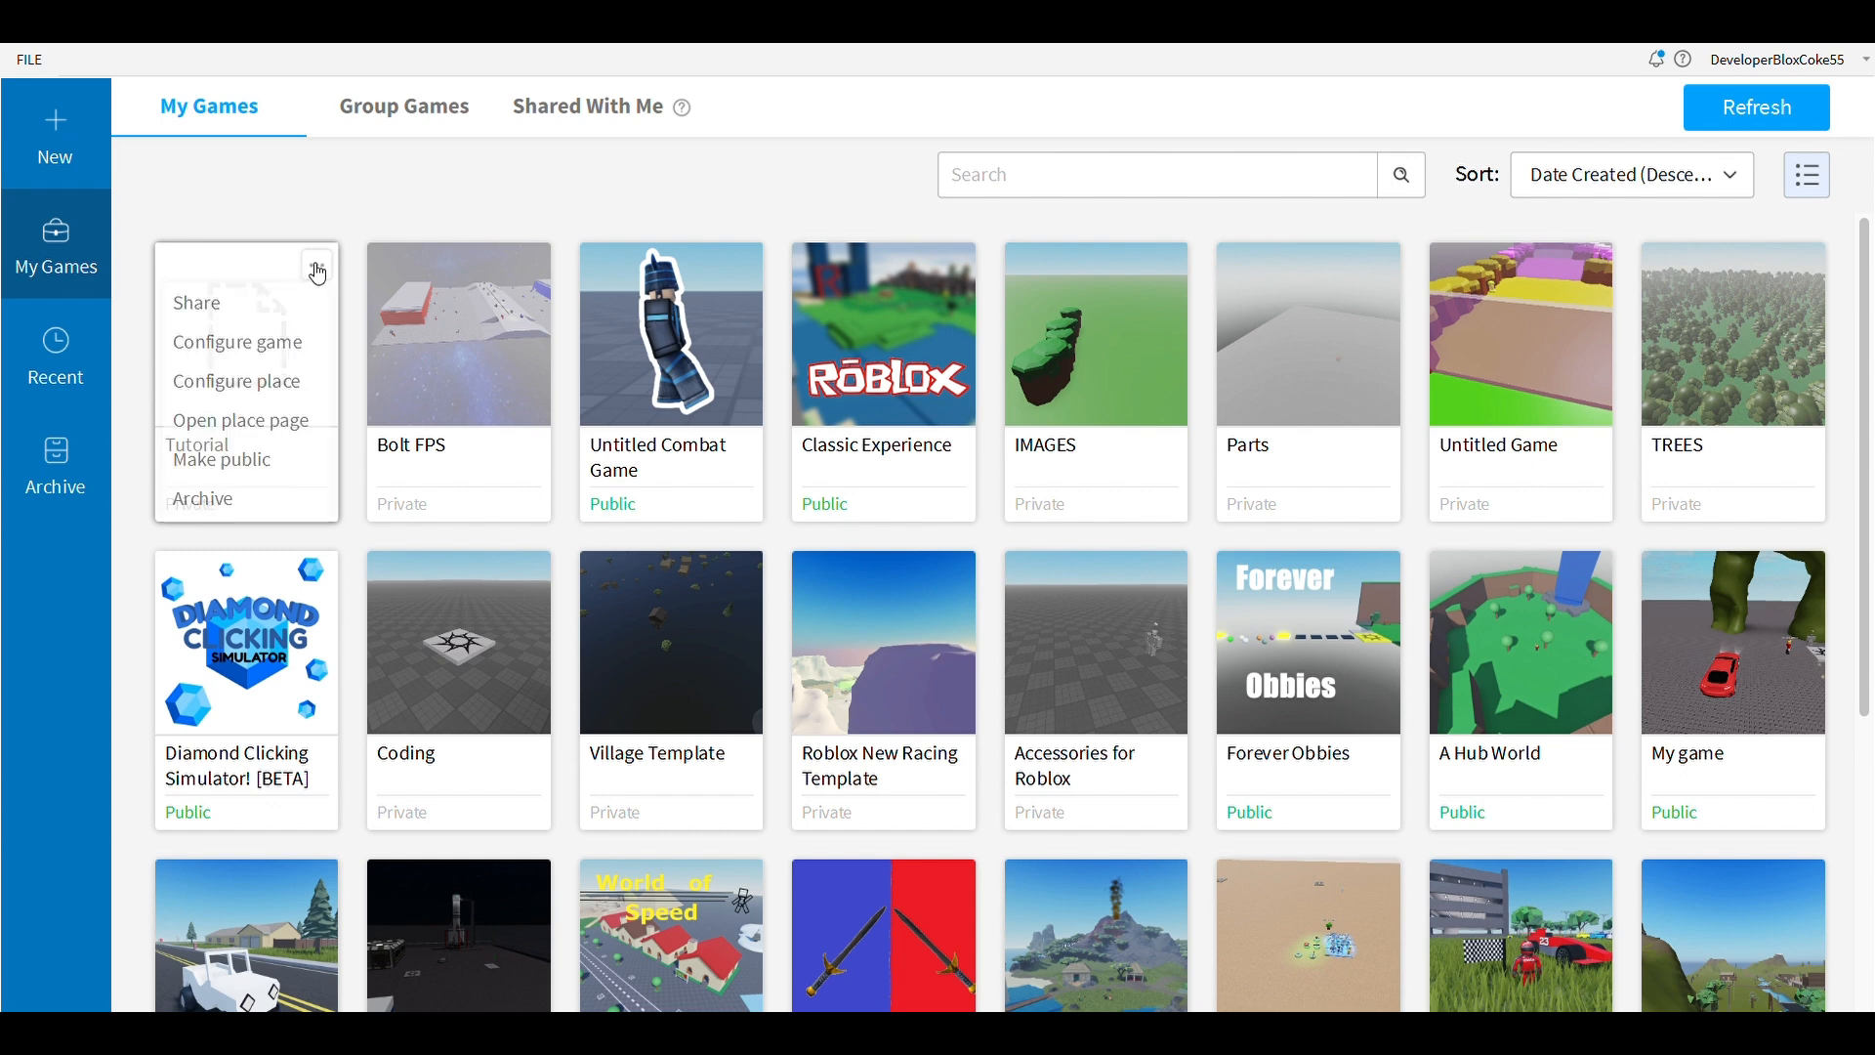
pyautogui.click(221, 460)
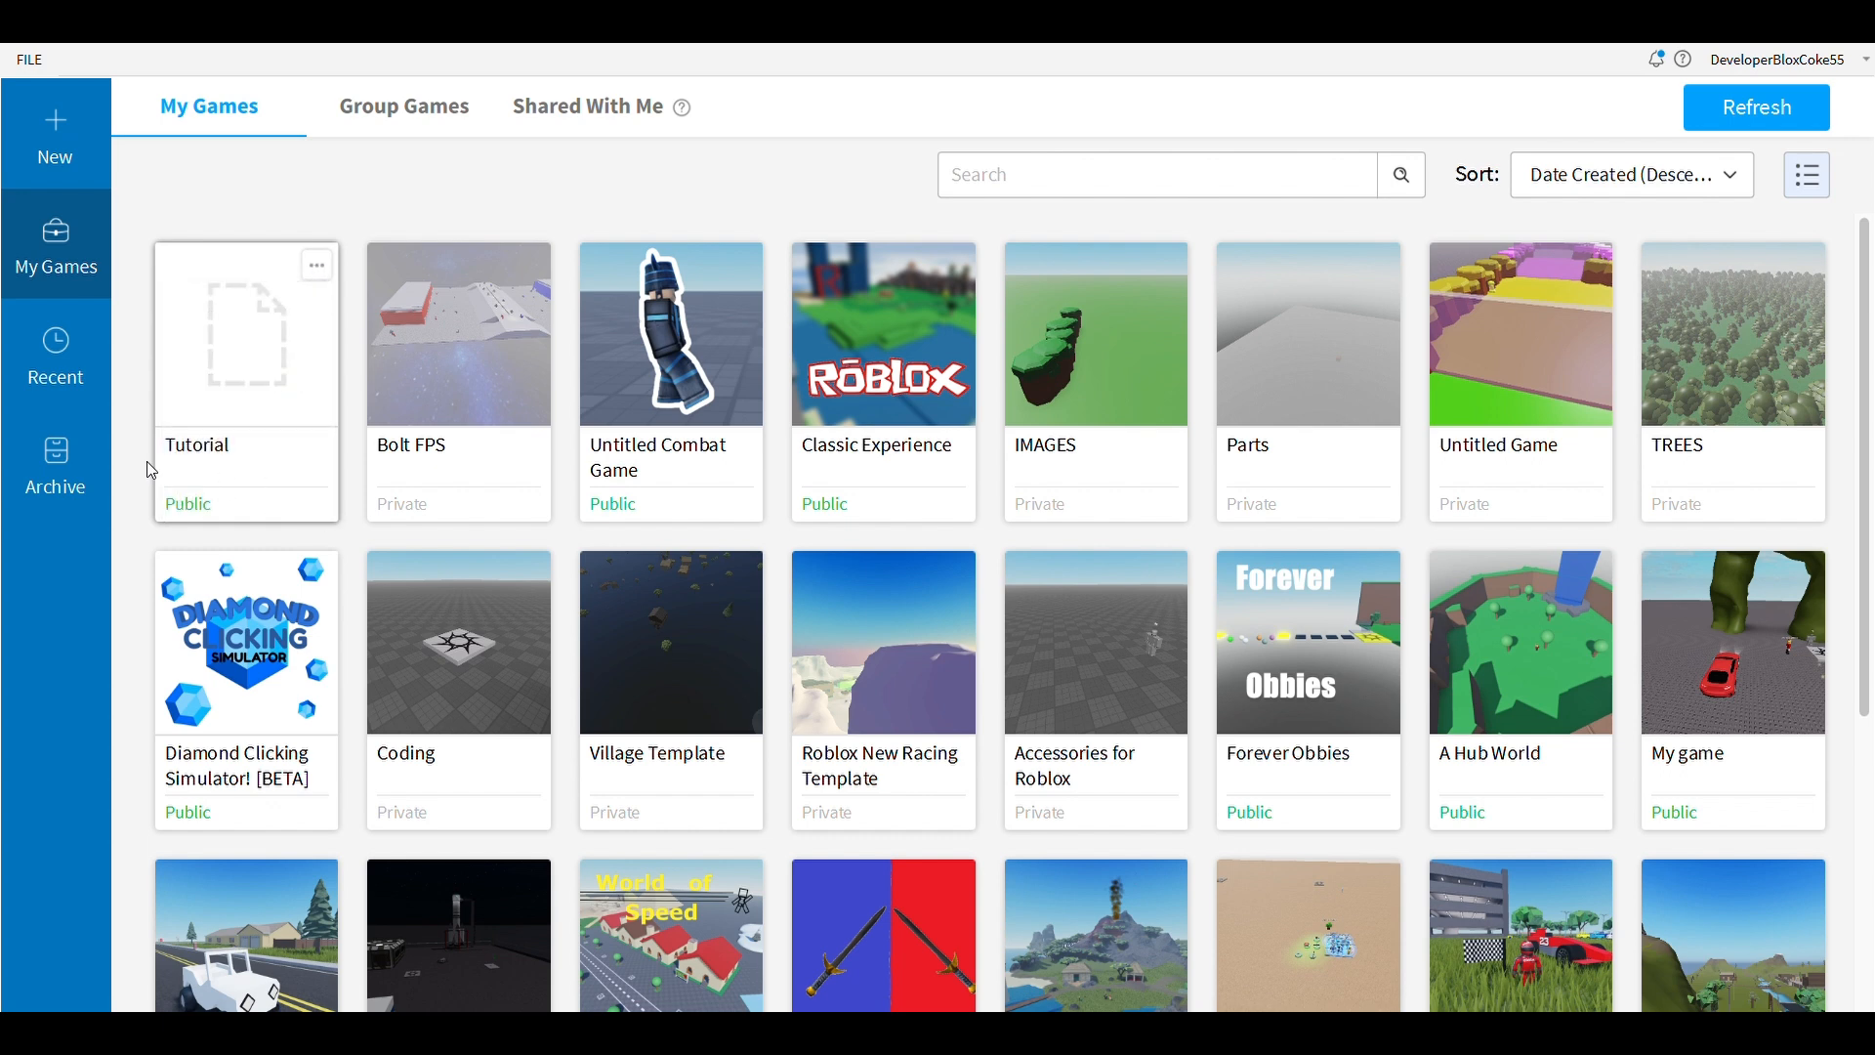